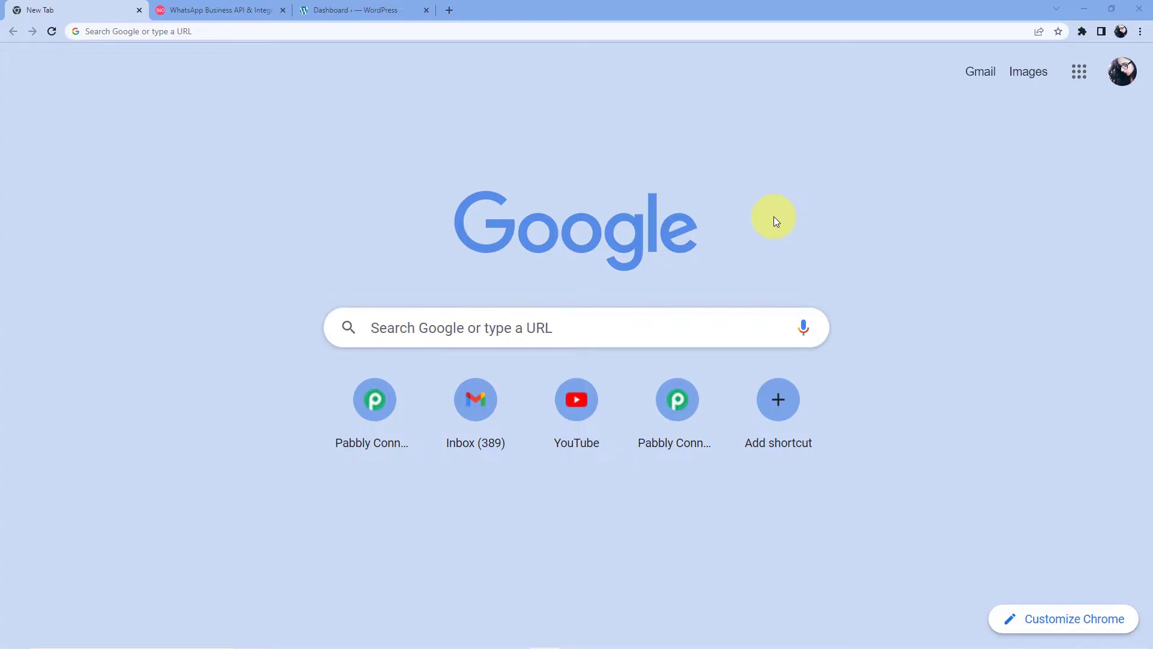
# Step: Load pabbly.com/connect from the Chrome address bar, correcting the typo first
pyautogui.click(281, 32)
pyautogui.write('pabblyu')
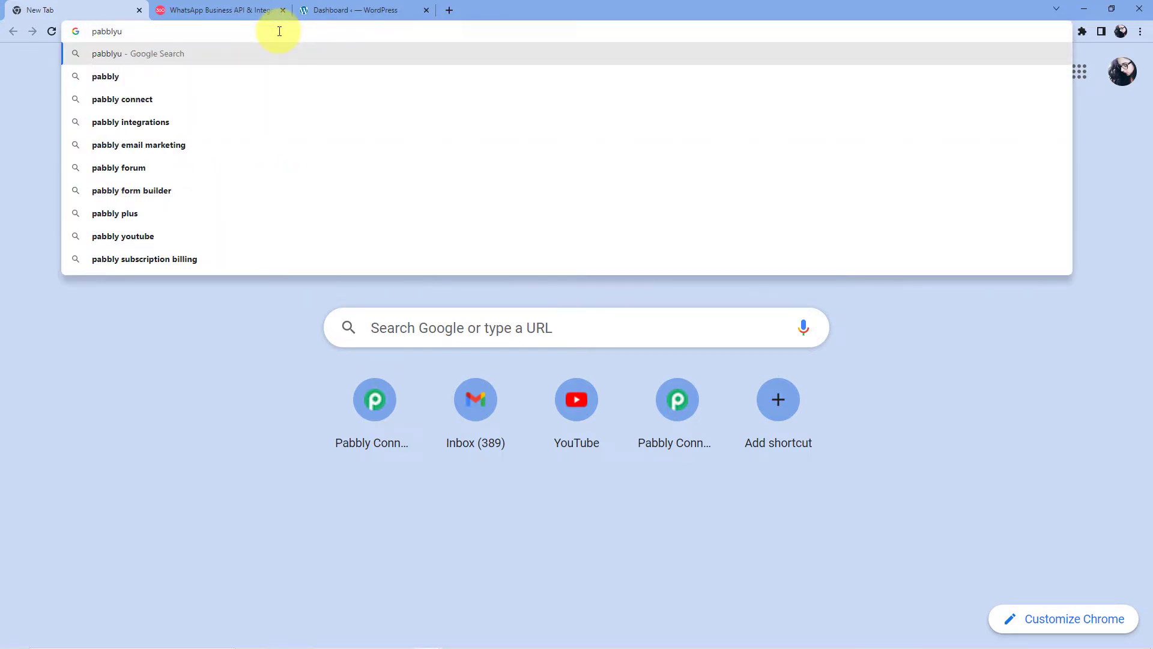
pyautogui.press('BackSpace')
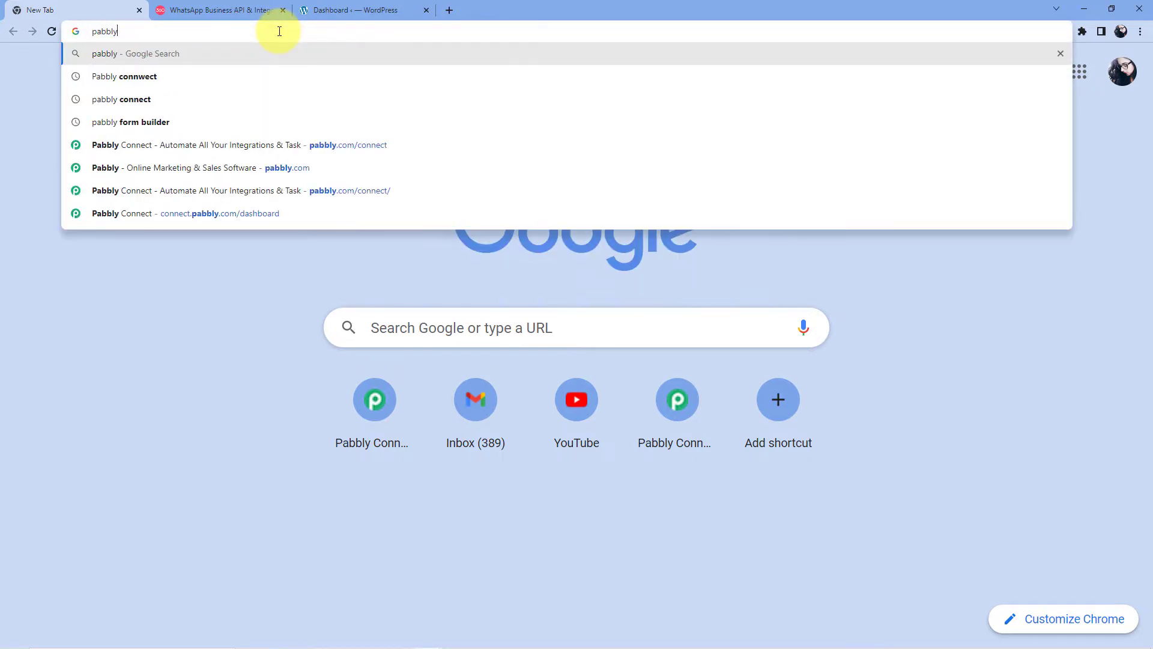
pyautogui.write('.com/')
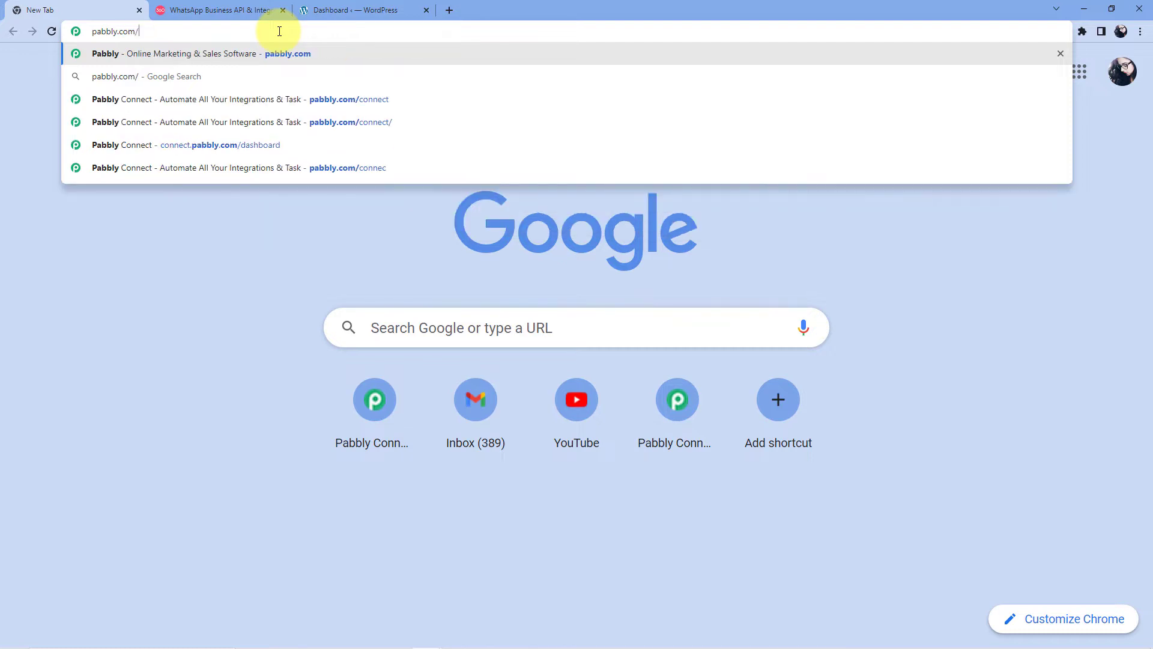
pyautogui.write('connect')
pyautogui.press('Return')
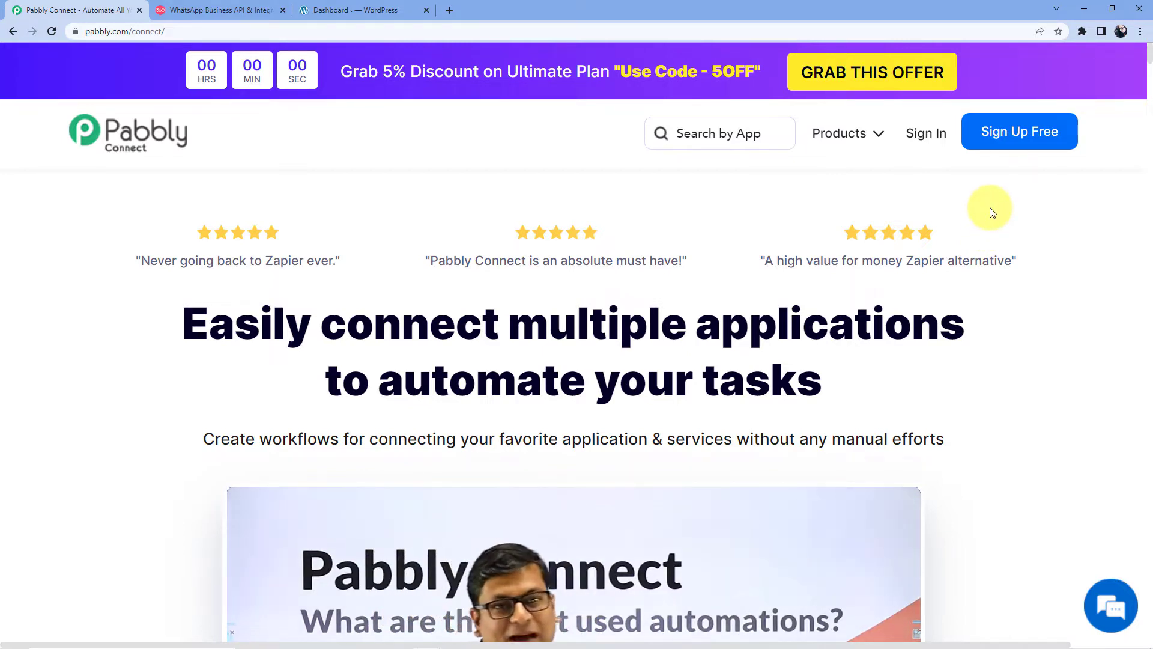
# Step: Sign in with the saved credentials and launch Pabbly Connect via Access Now
pyautogui.click(923, 134)
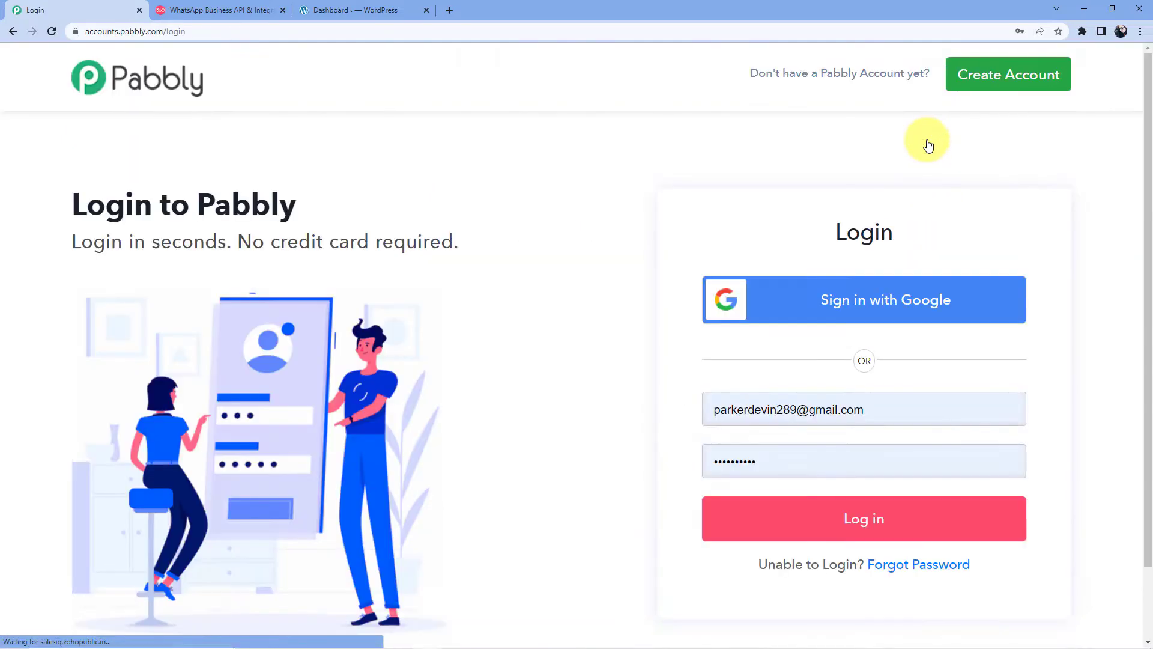
pyautogui.click(845, 533)
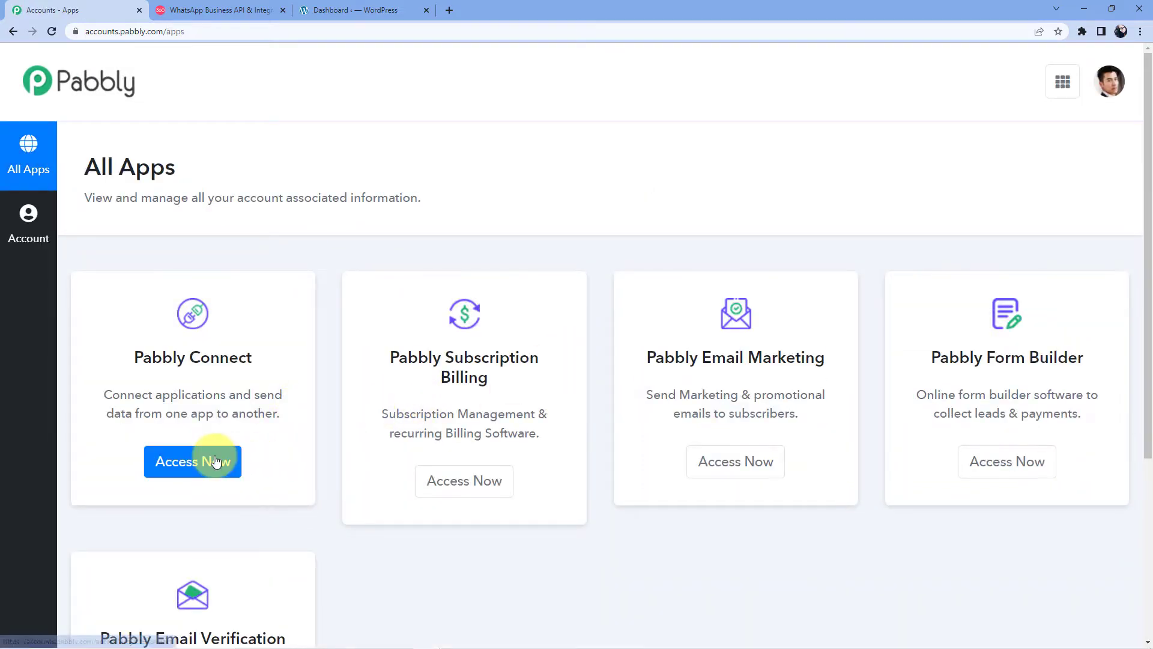
pyautogui.click(215, 461)
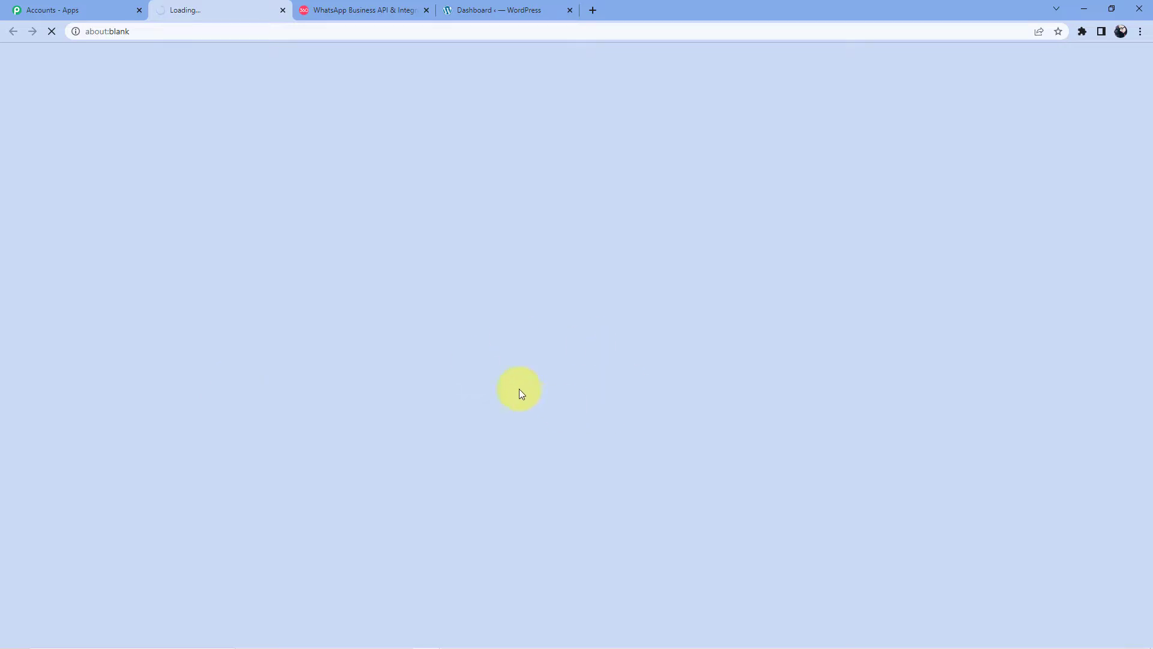
pyautogui.scroll(-15, 600, 299)
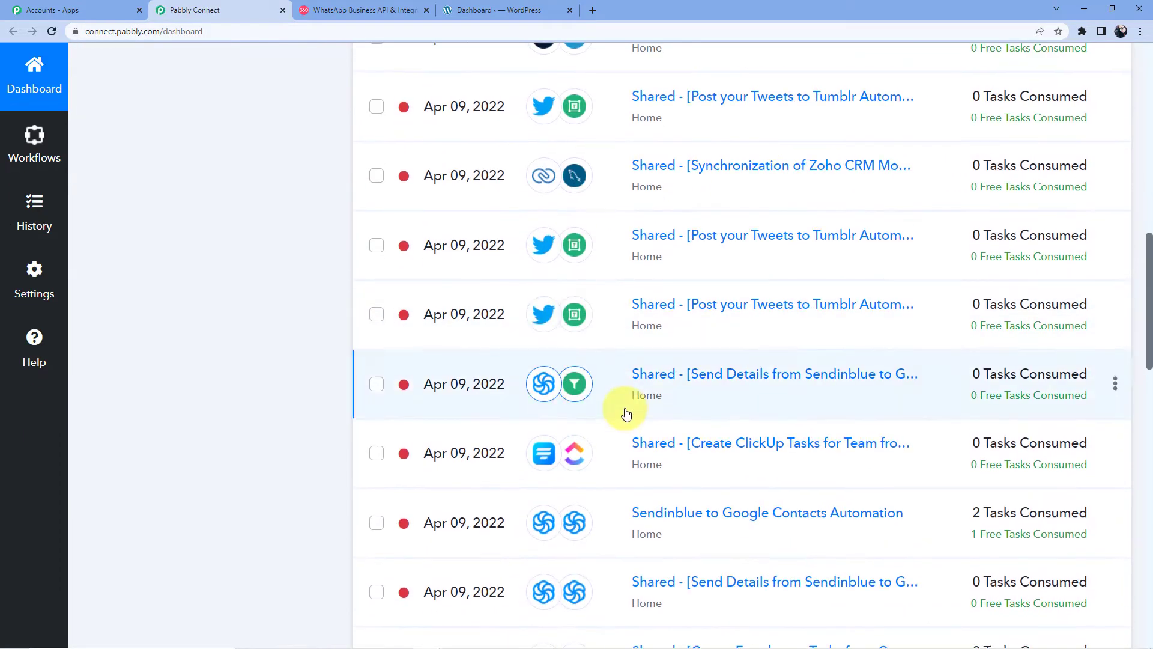
pyautogui.scroll(10, 625, 413)
pyautogui.scroll(3, 624, 413)
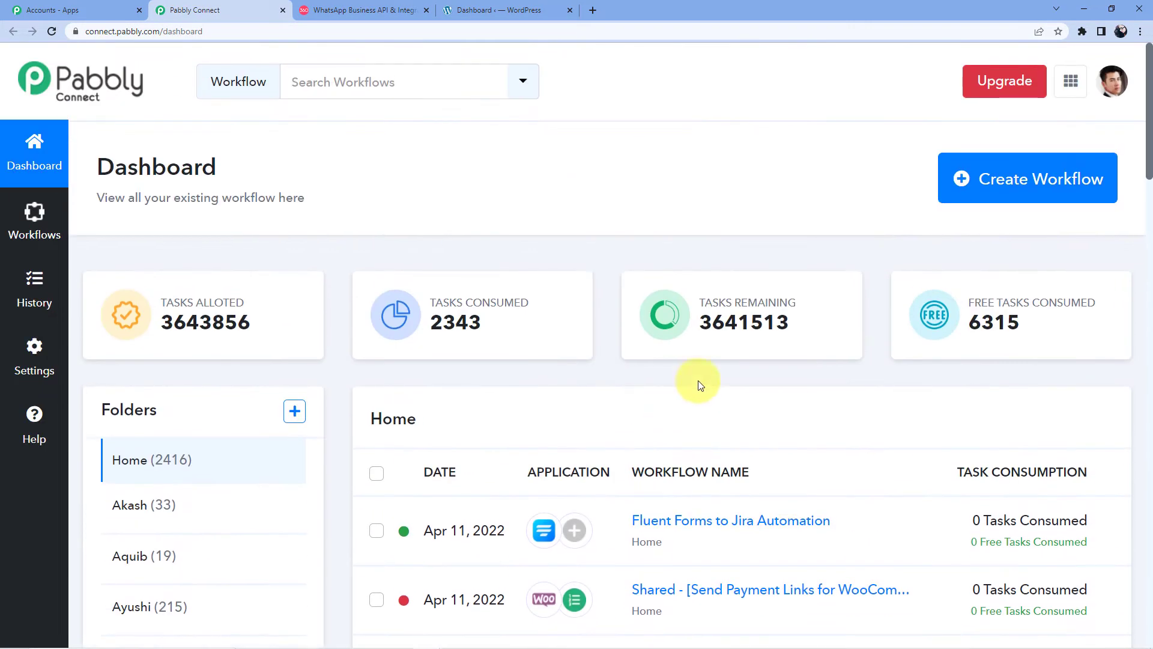
# Step: Create a new workflow named 'WooCommerce to WhatsApp' after checking the WooCommerce admin
pyautogui.click(969, 193)
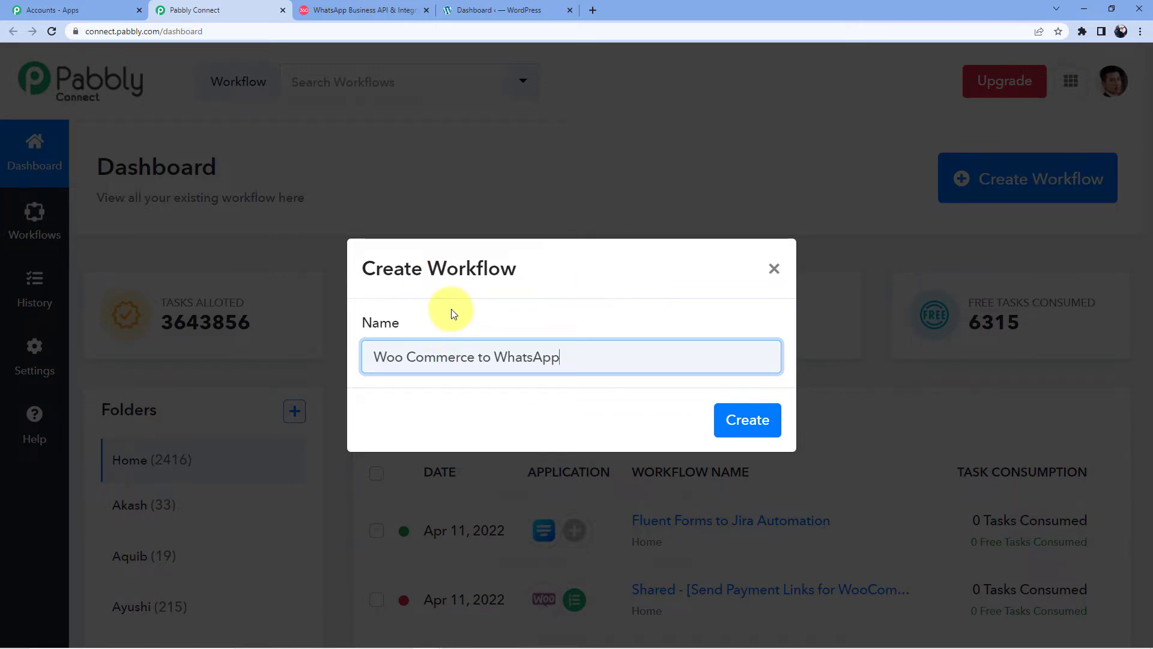
pyautogui.click(402, 6)
pyautogui.click(529, 9)
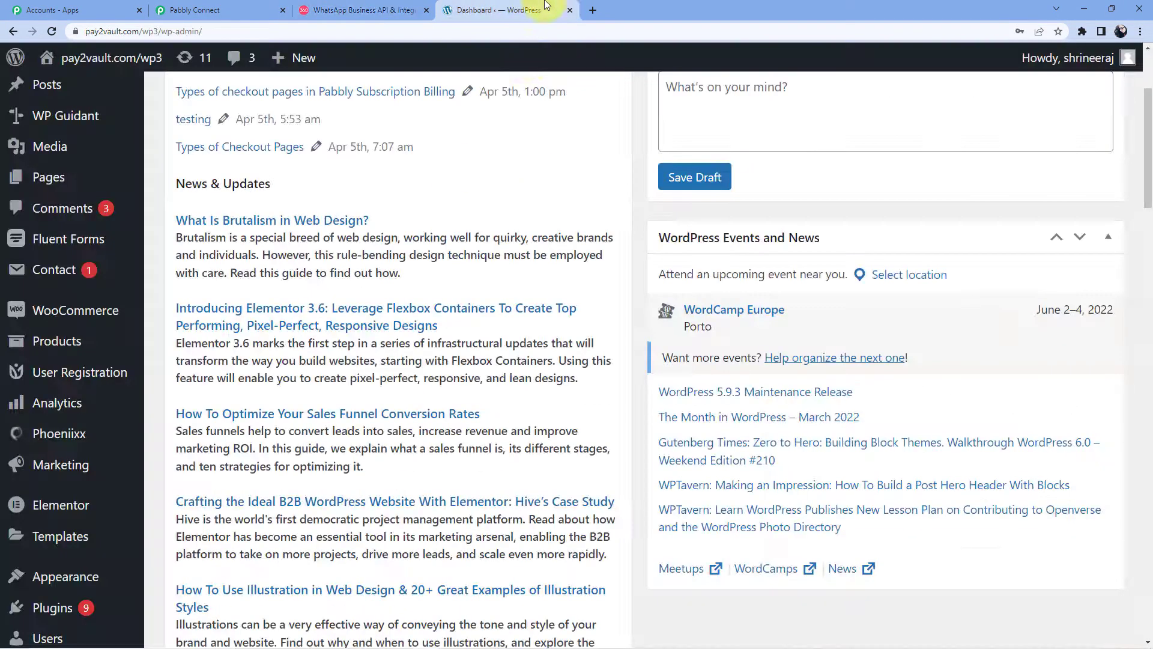
pyautogui.scroll(3, 449, 204)
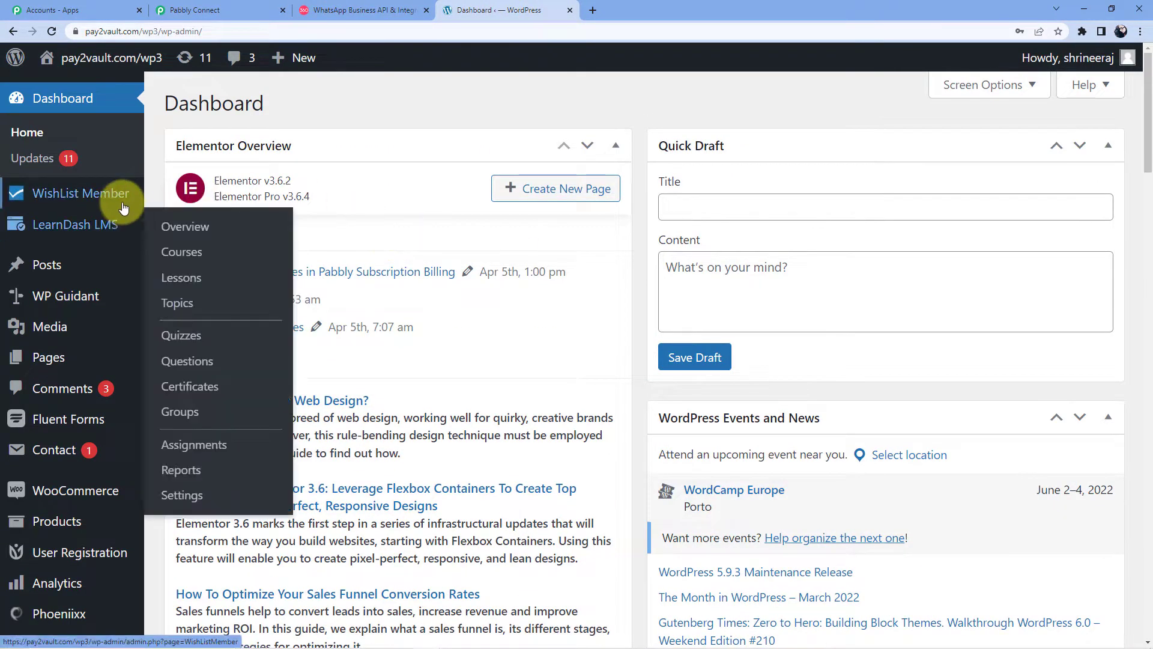
pyautogui.scroll(-3, 82, 342)
pyautogui.click(85, 318)
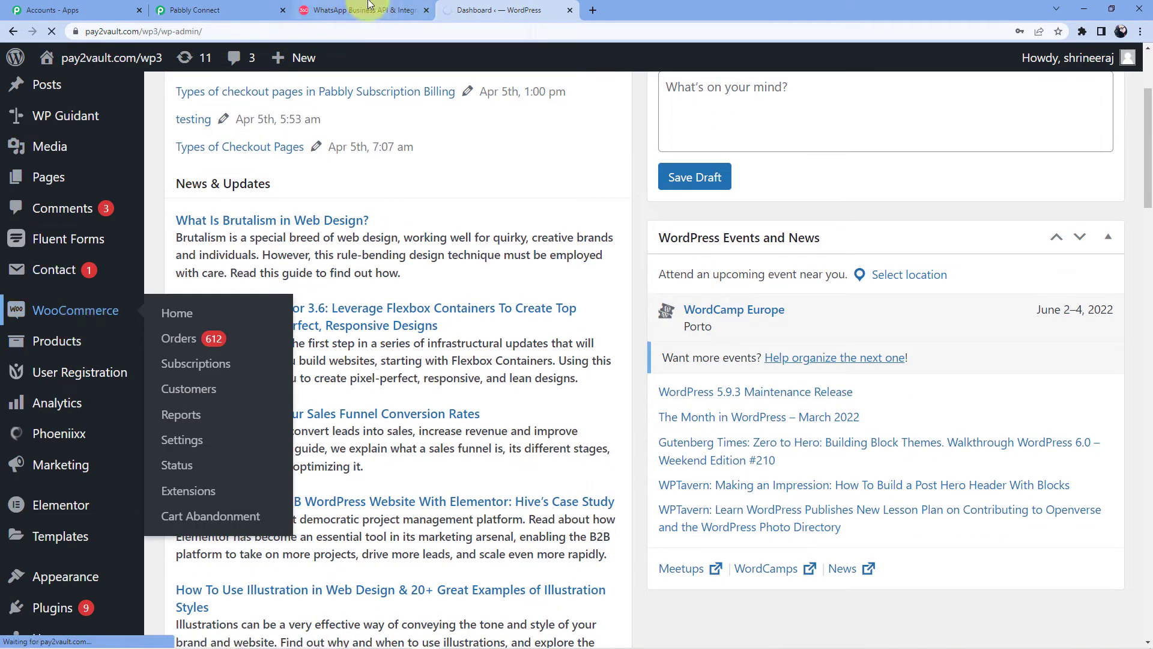
pyautogui.click(210, 4)
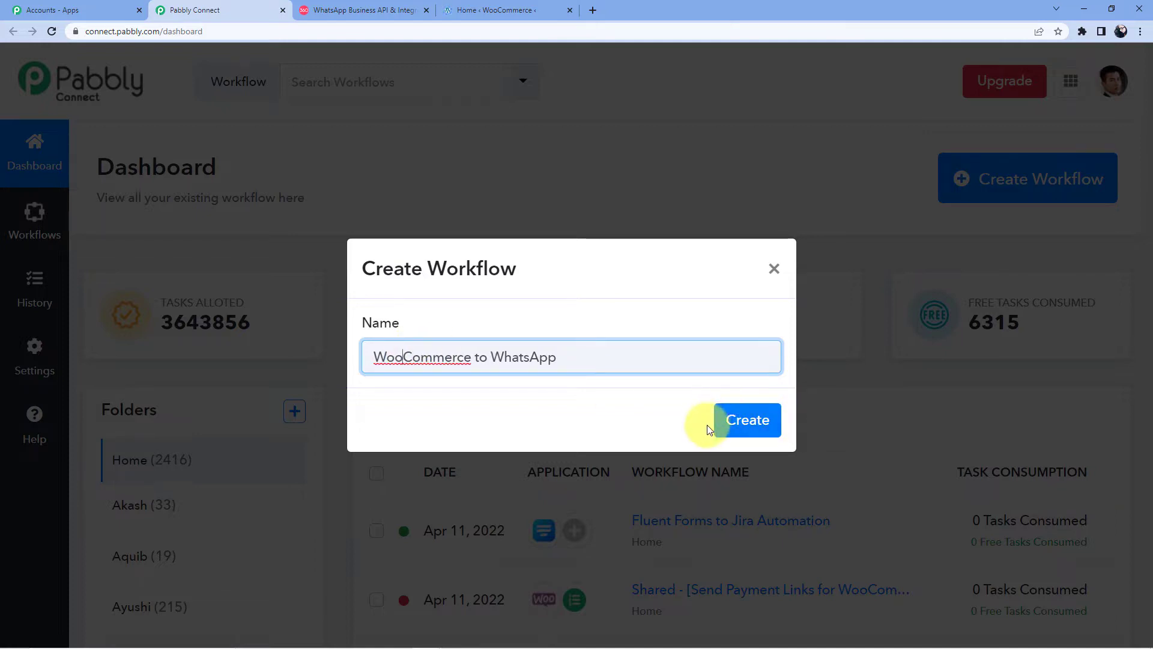
pyautogui.click(724, 421)
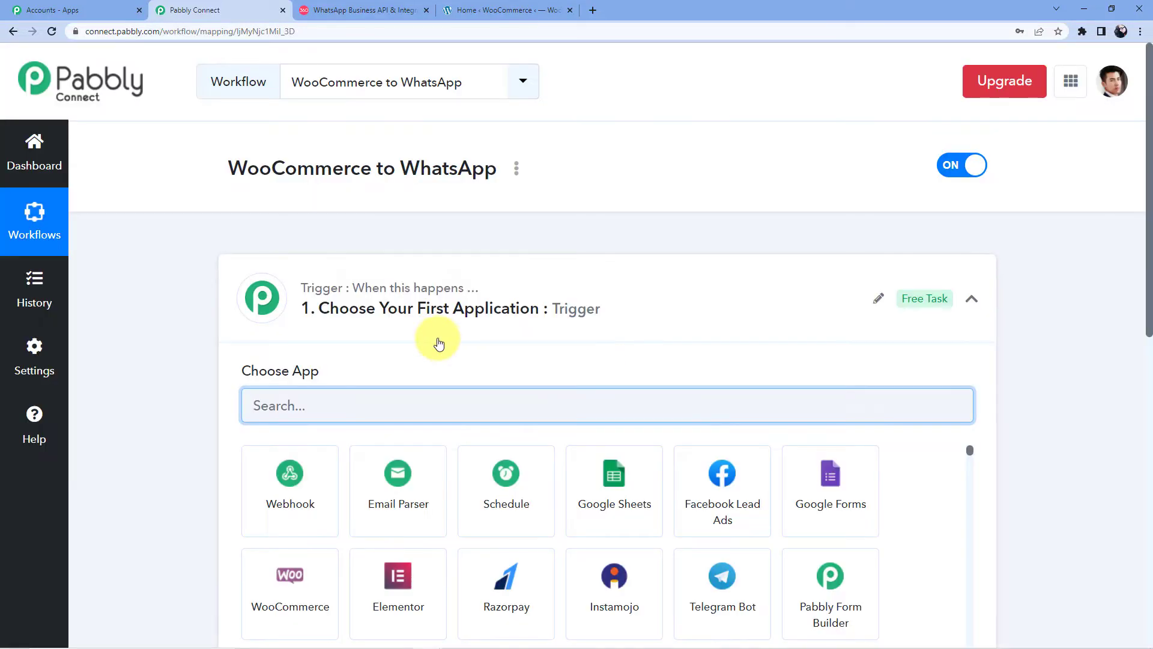
# Step: Set the trigger app to WooCommerce with the New Order Created event to get the webhook URL
pyautogui.scroll(-10, 301, 300)
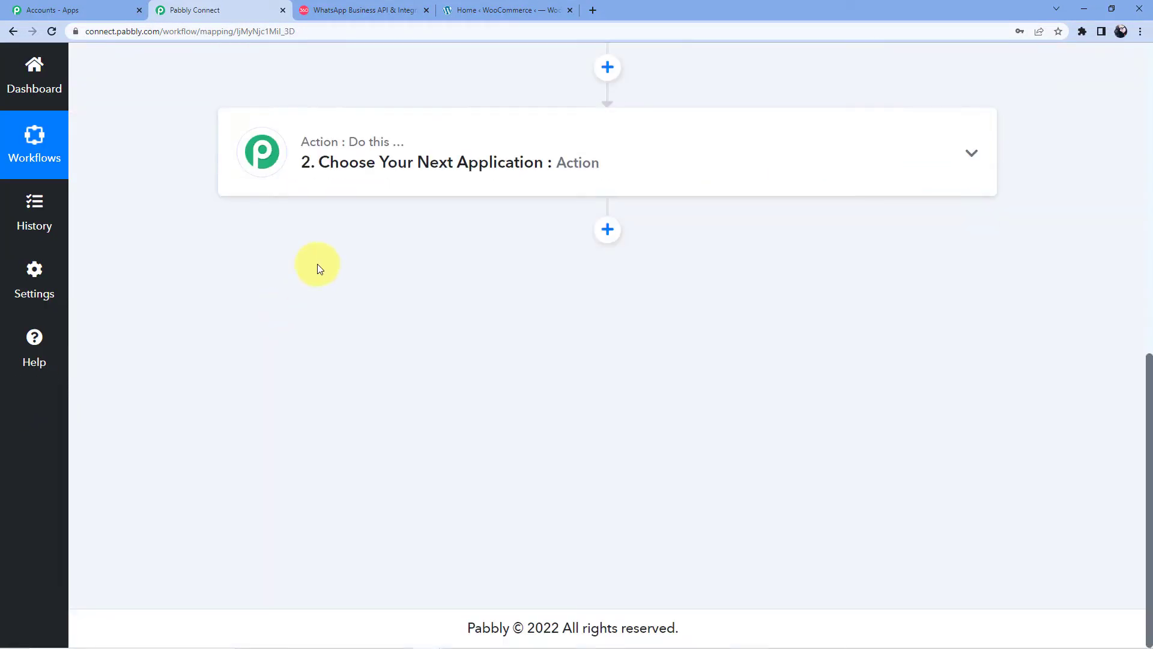
pyautogui.scroll(10, 316, 362)
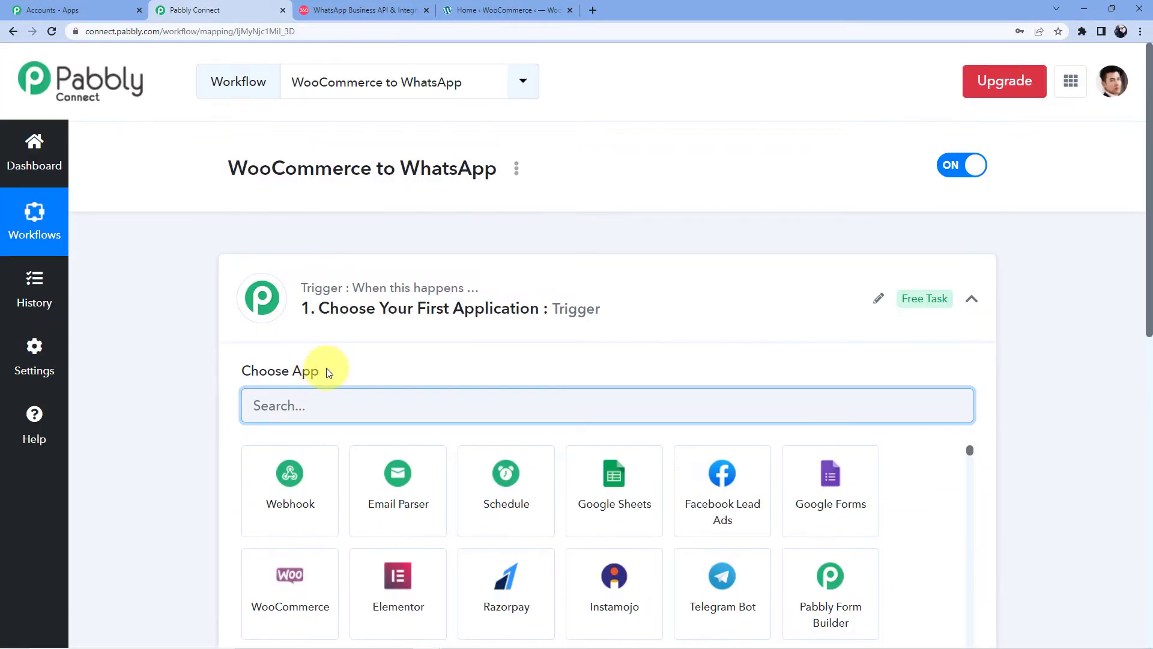
pyautogui.scroll(-10, 329, 373)
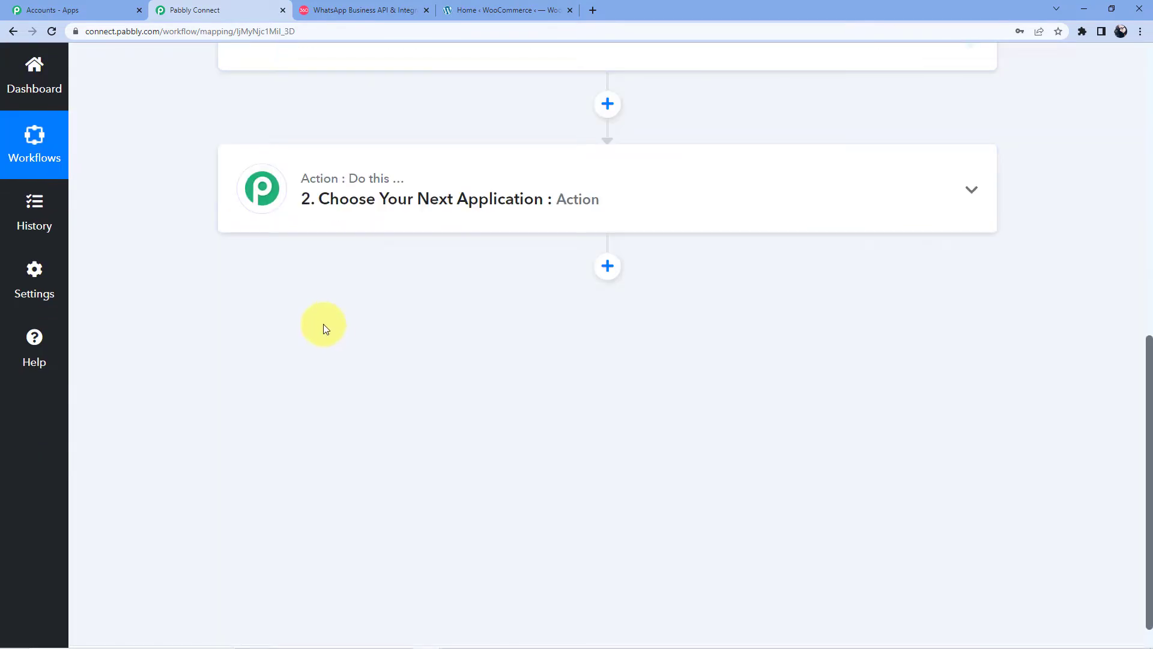
pyautogui.scroll(1, 324, 328)
pyautogui.scroll(9, 323, 327)
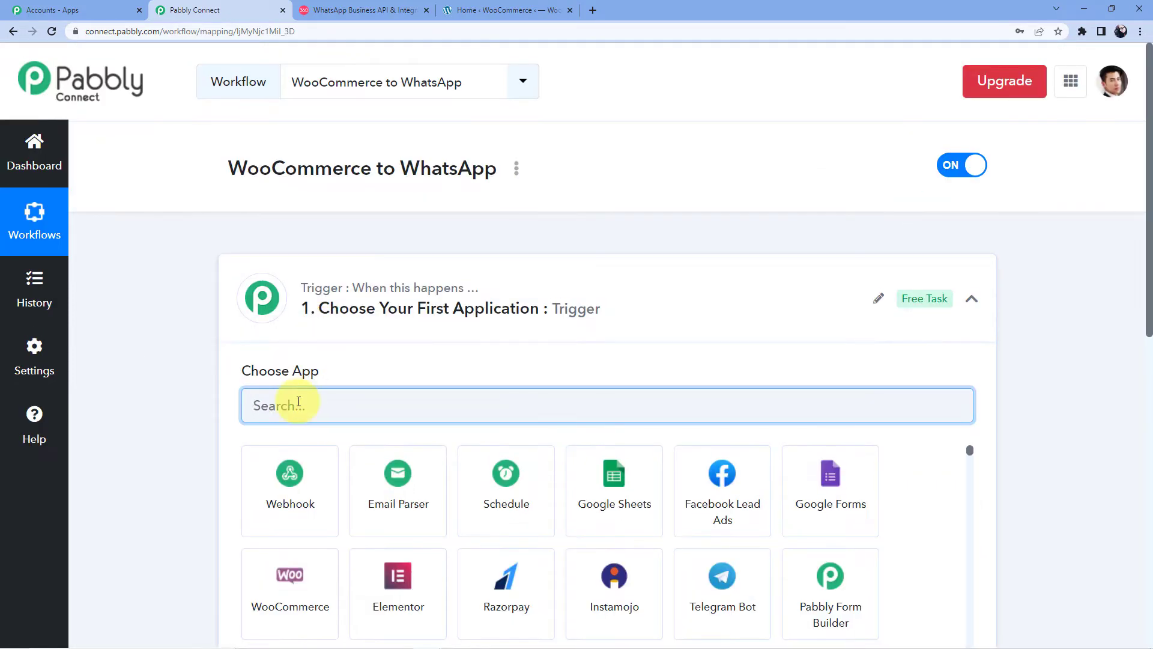
pyautogui.write('Woo')
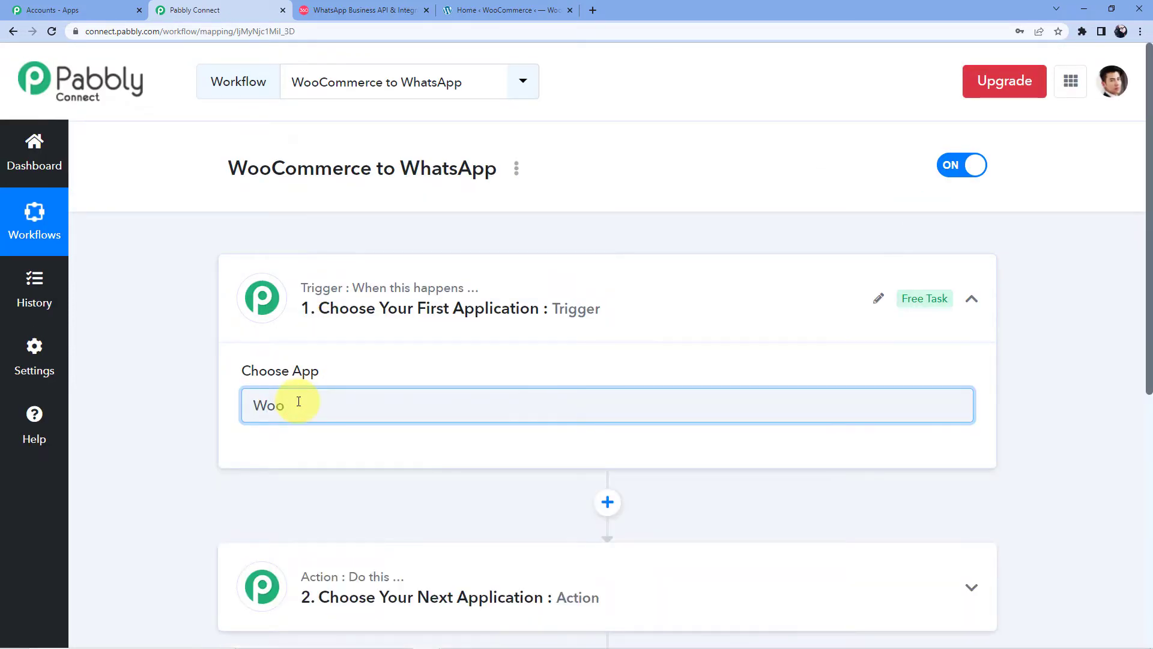
pyautogui.click(291, 477)
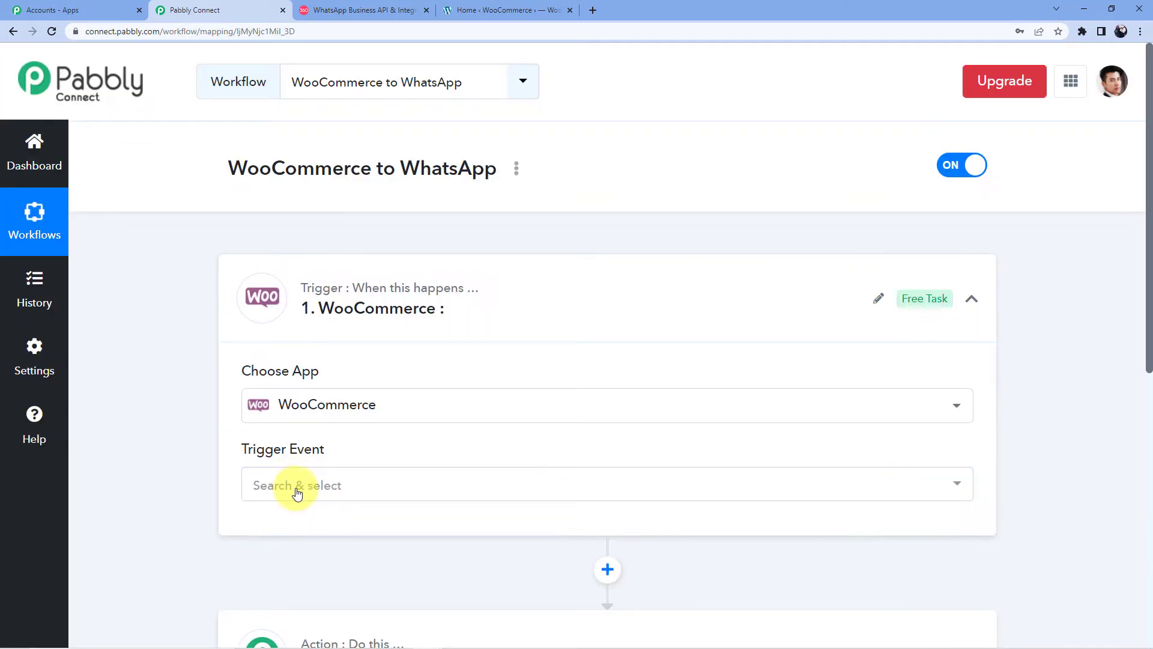
pyautogui.click(291, 481)
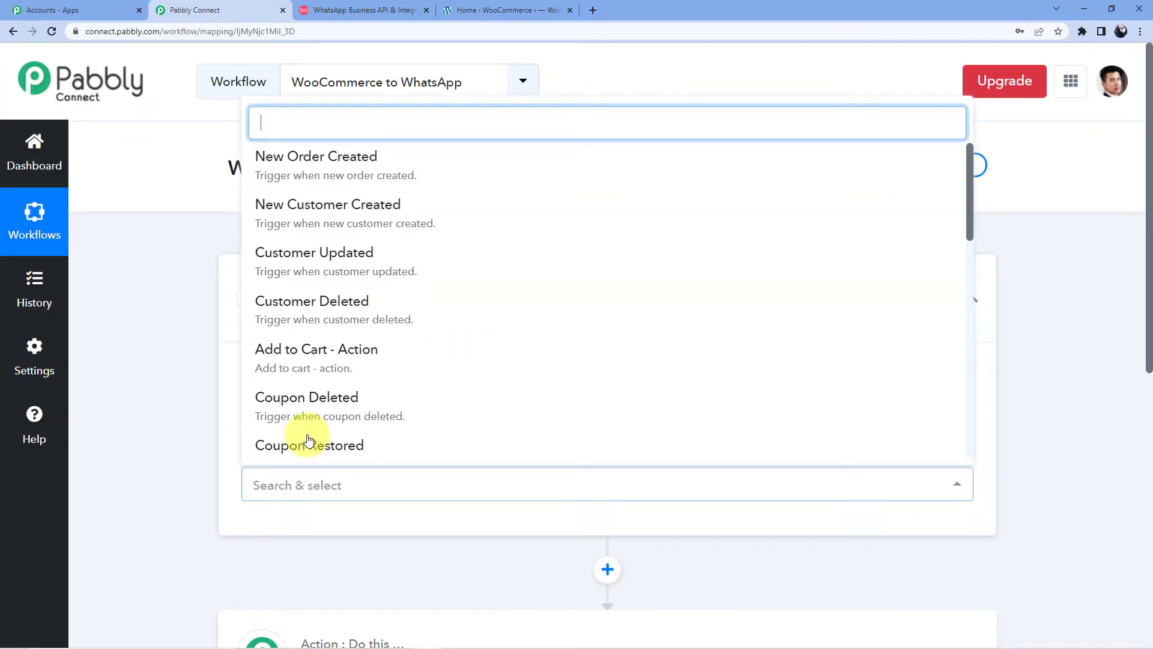
pyautogui.click(318, 162)
pyautogui.scroll(-4, 499, 490)
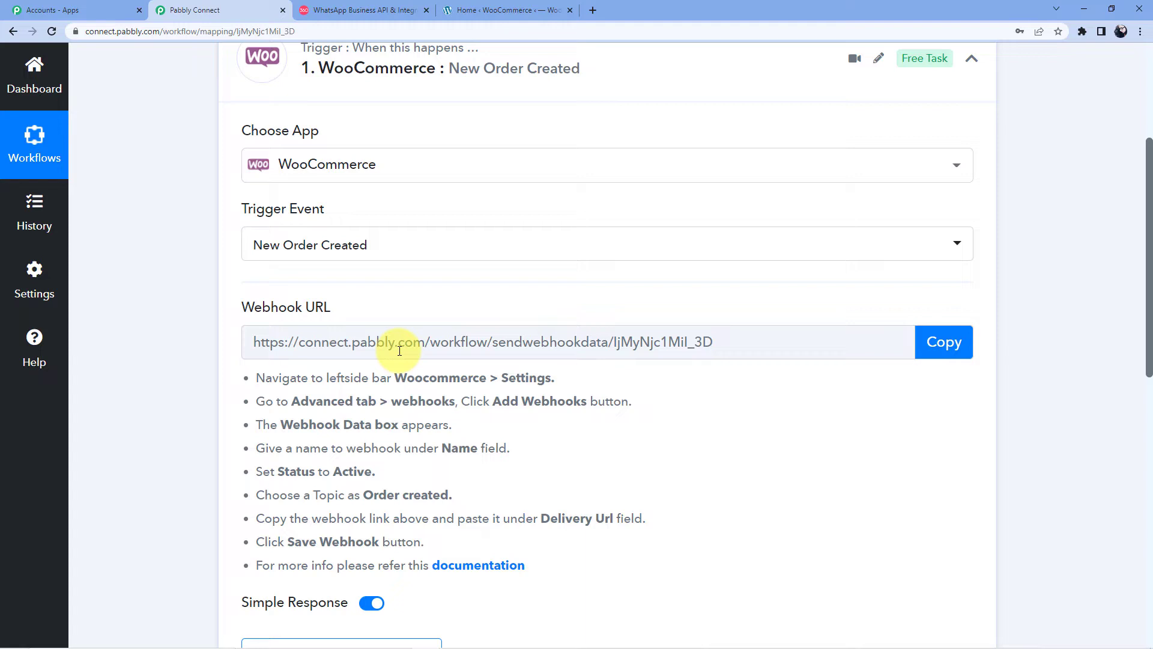
pyautogui.scroll(-2, 410, 354)
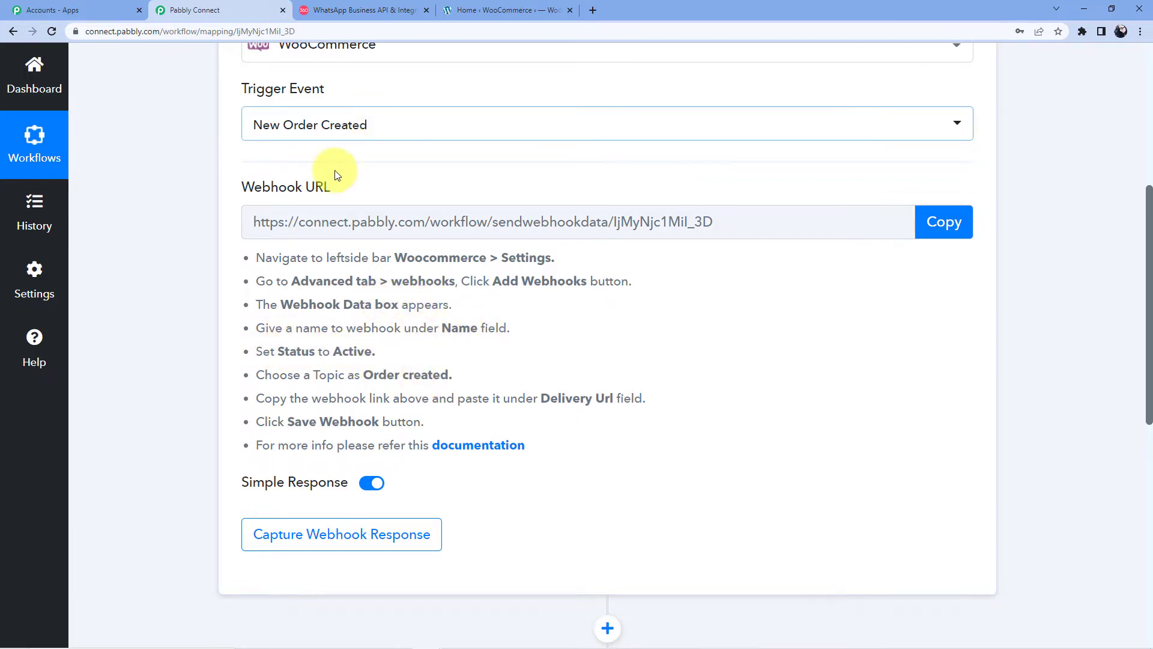
pyautogui.click(360, 9)
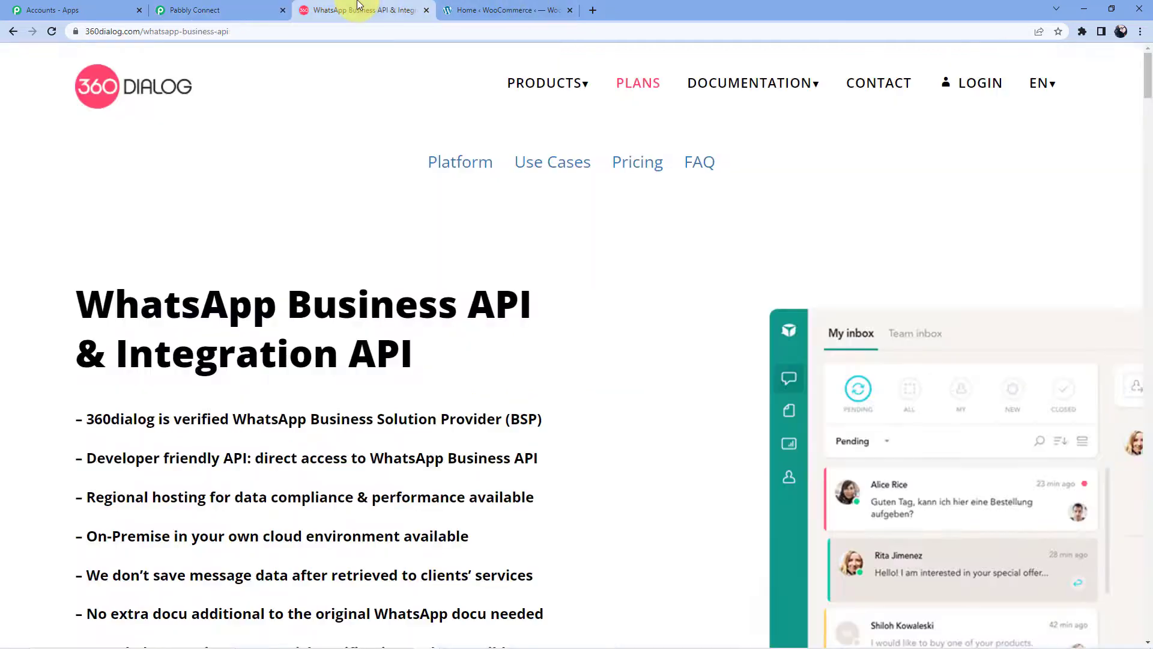
# Step: Go to WooCommerce Settings > Advanced > Webhooks to view the existing Order Created webhook
pyautogui.click(455, 6)
pyautogui.scroll(-3, 159, 325)
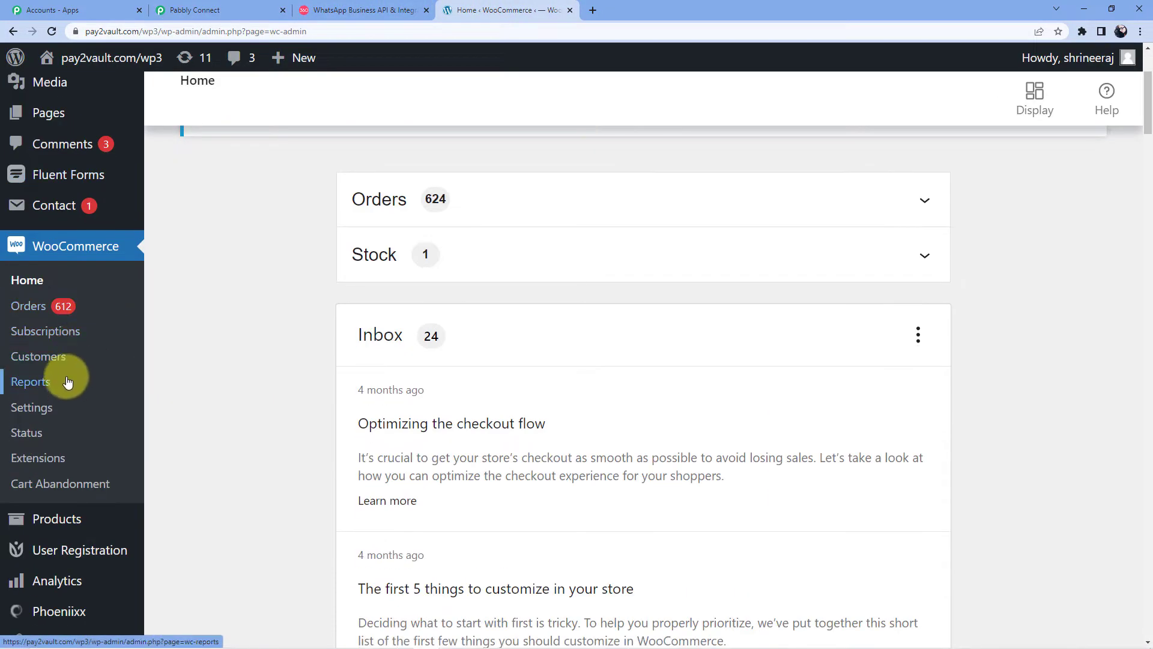
pyautogui.click(42, 414)
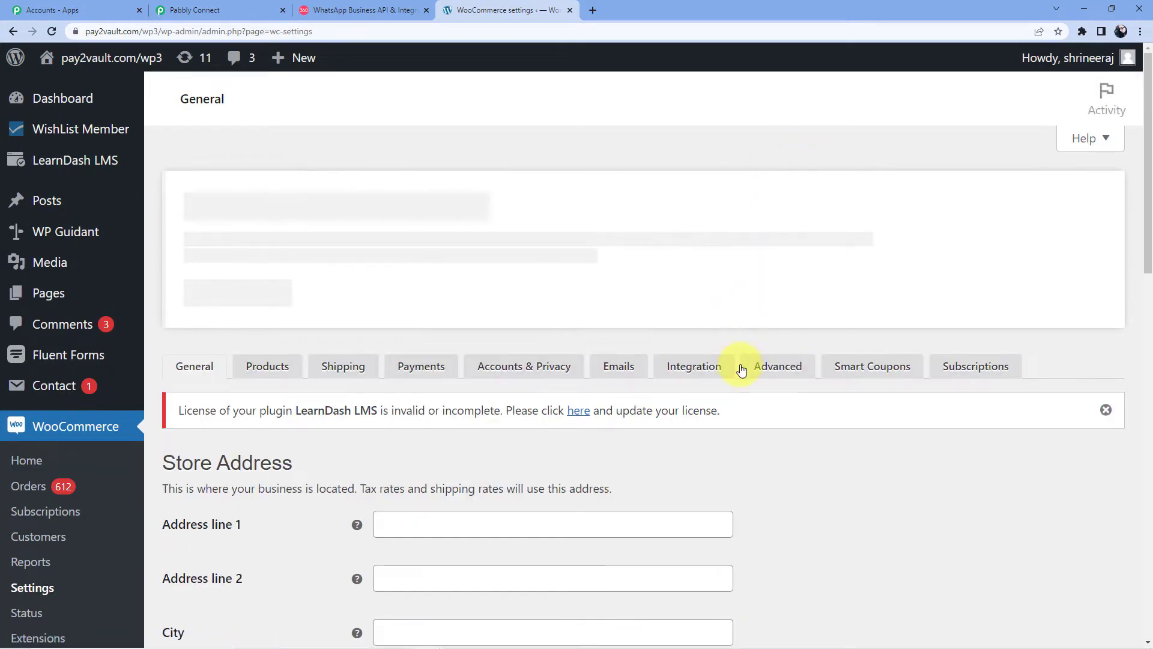
pyautogui.click(762, 366)
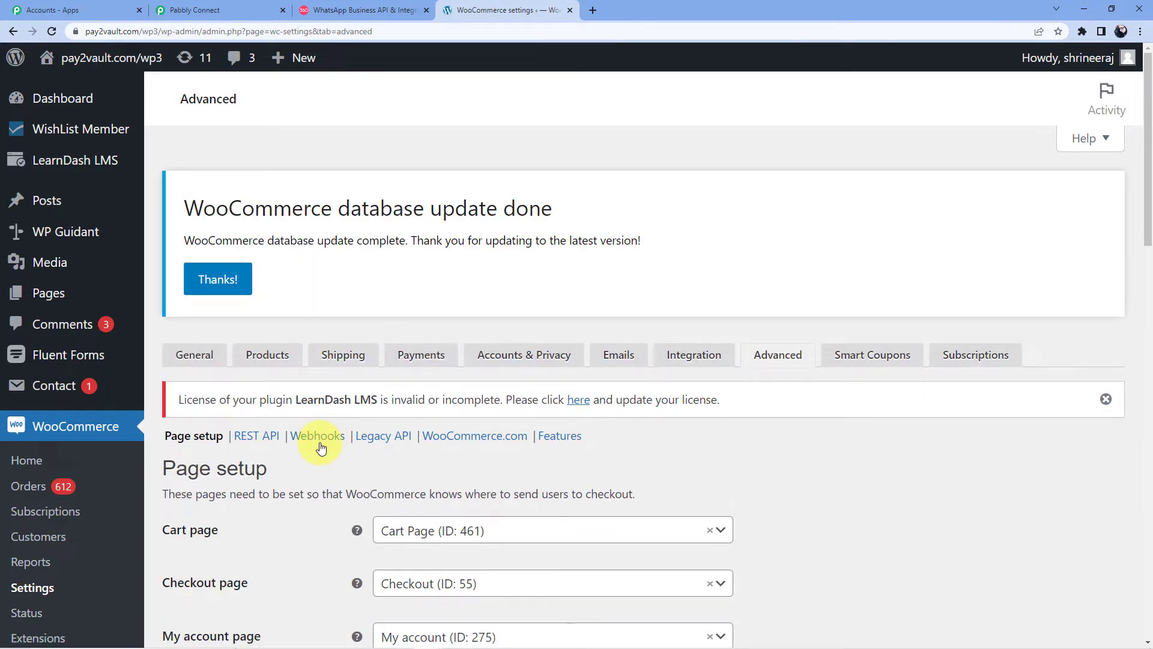
pyautogui.click(320, 437)
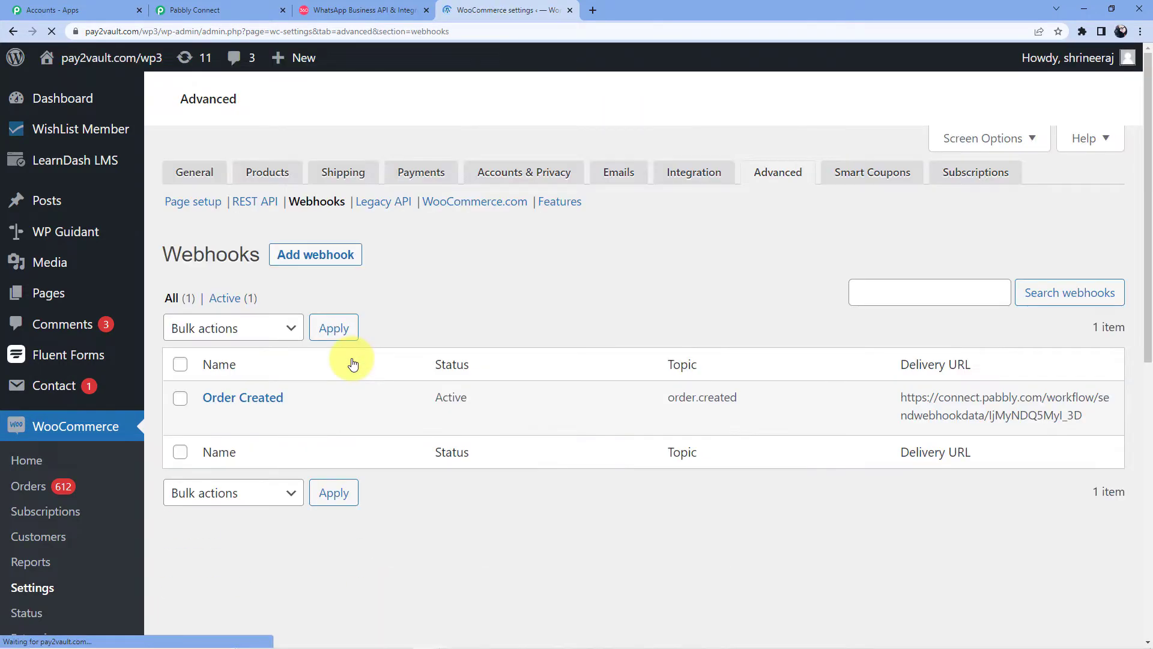
pyautogui.scroll(-5, 625, 507)
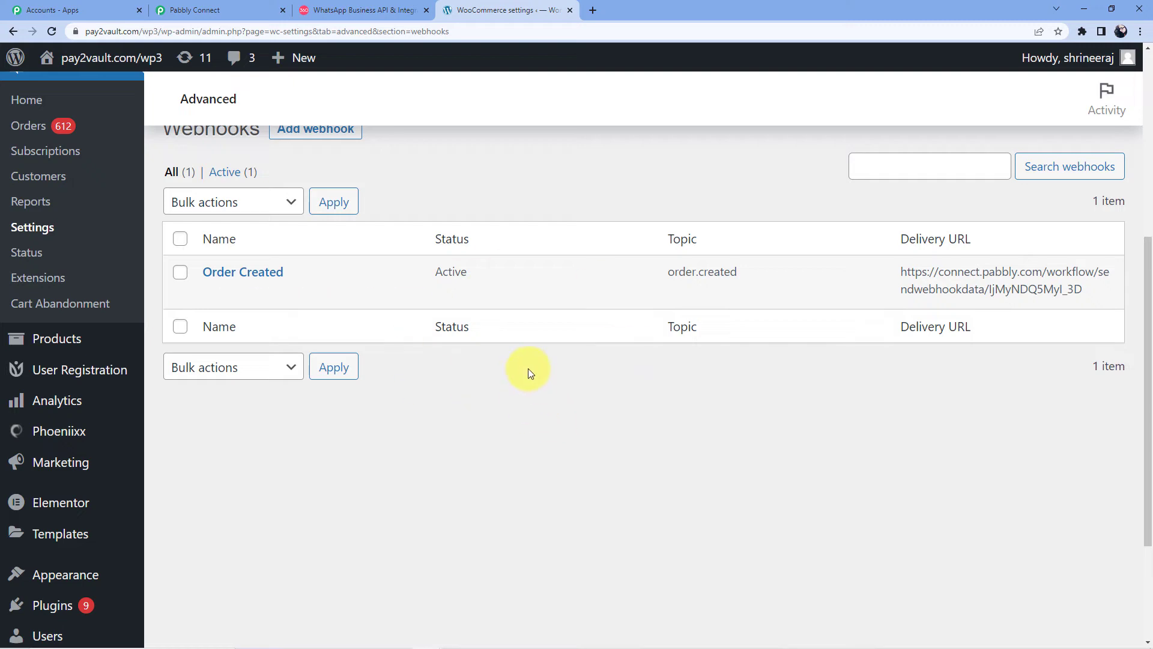
pyautogui.scroll(3, 475, 313)
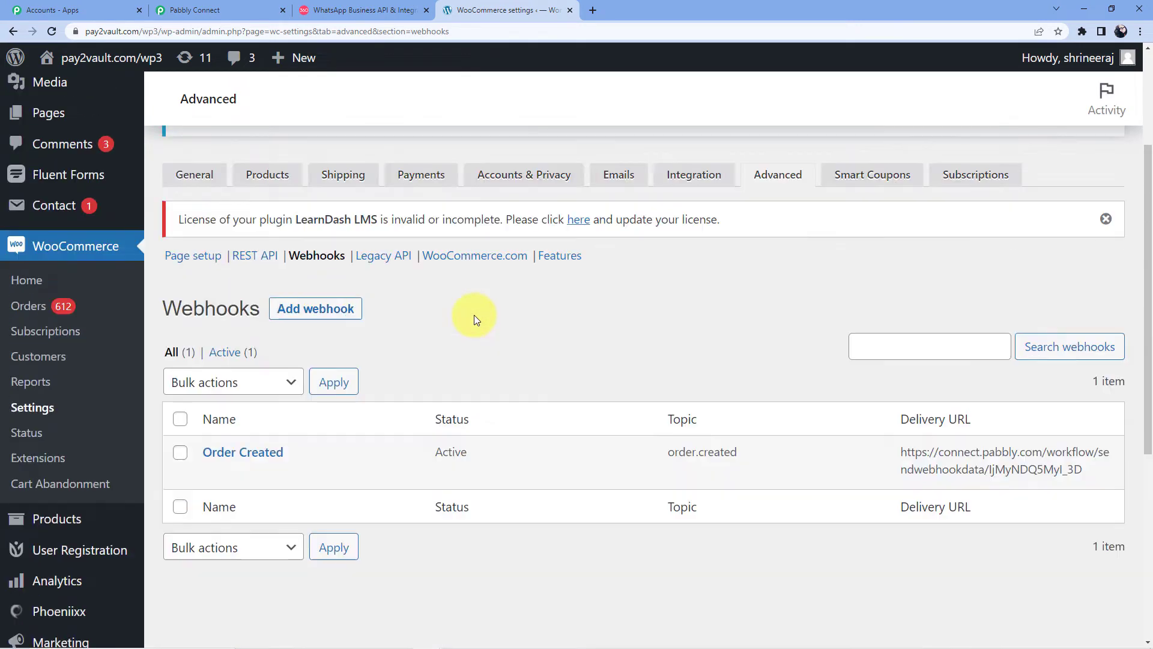
# Step: Add a new webhook named 'WooCommerce to WhatsApp' with status Active
pyautogui.click(318, 315)
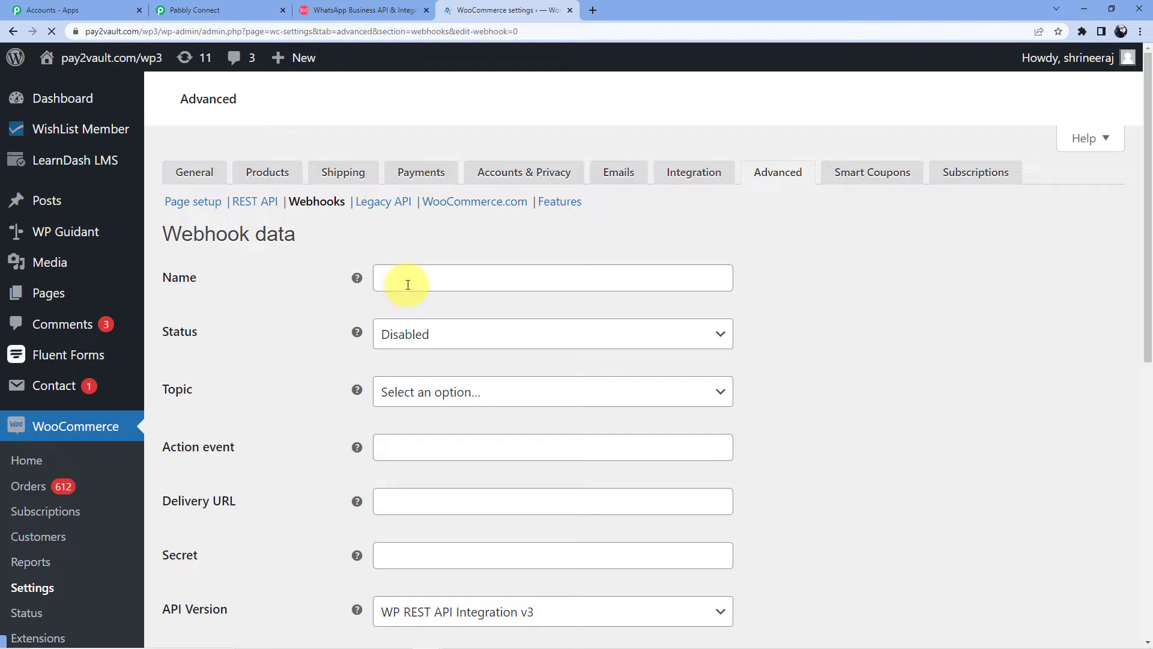
pyautogui.click(410, 279)
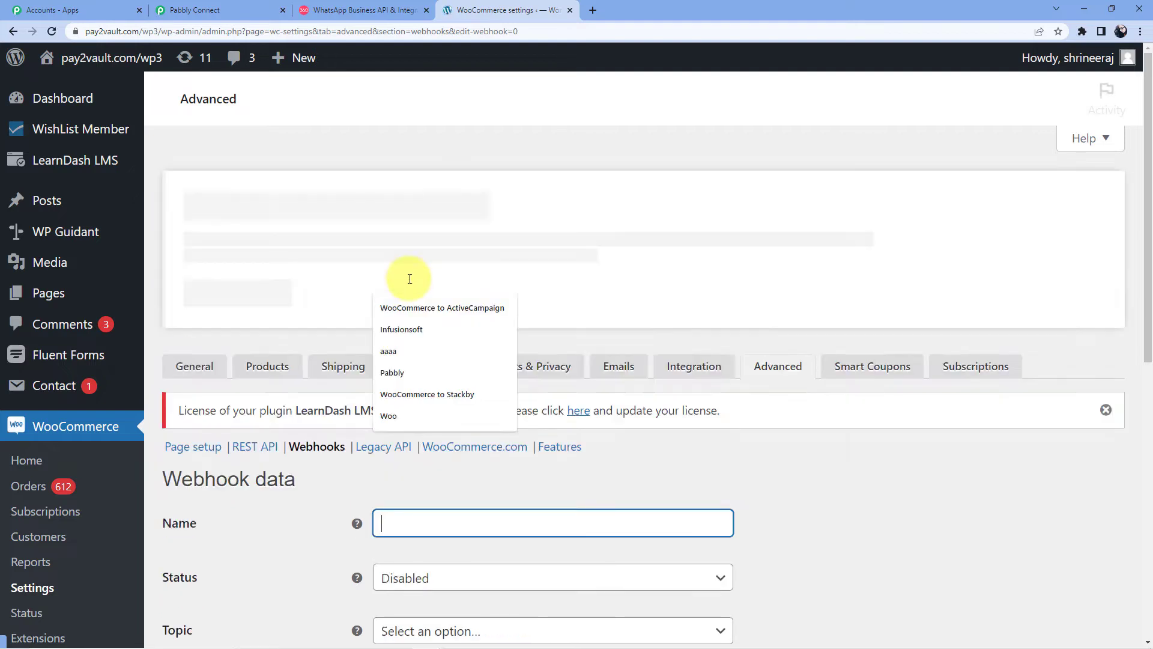
pyautogui.write('Woo')
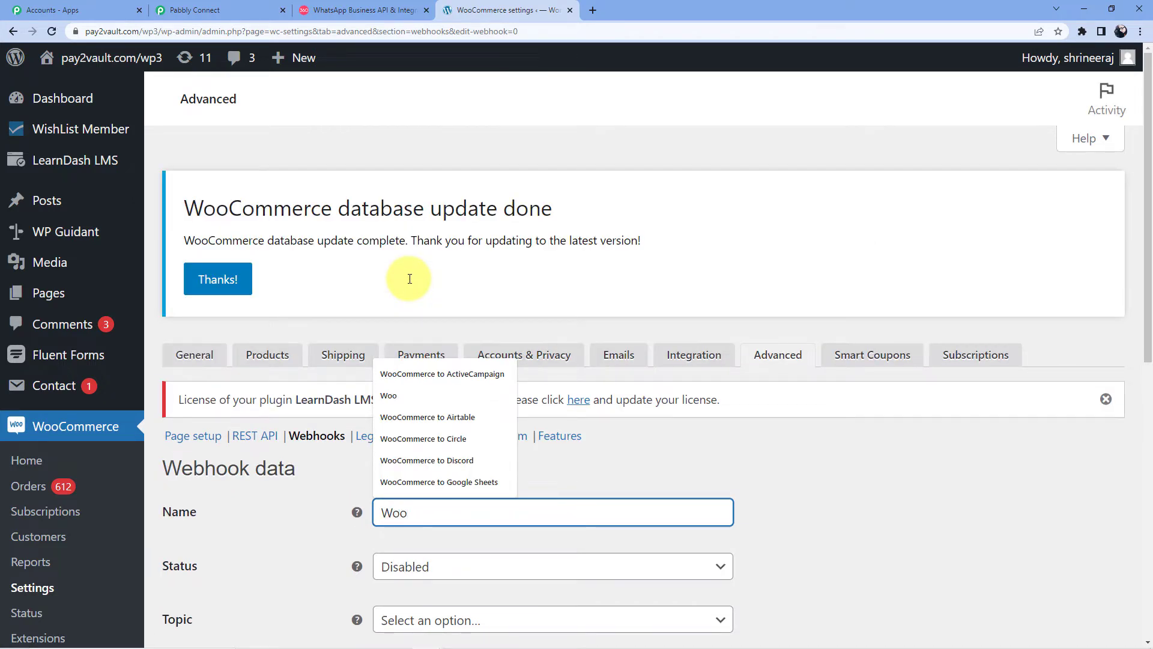
pyautogui.write('Commerce to WhatsApp')
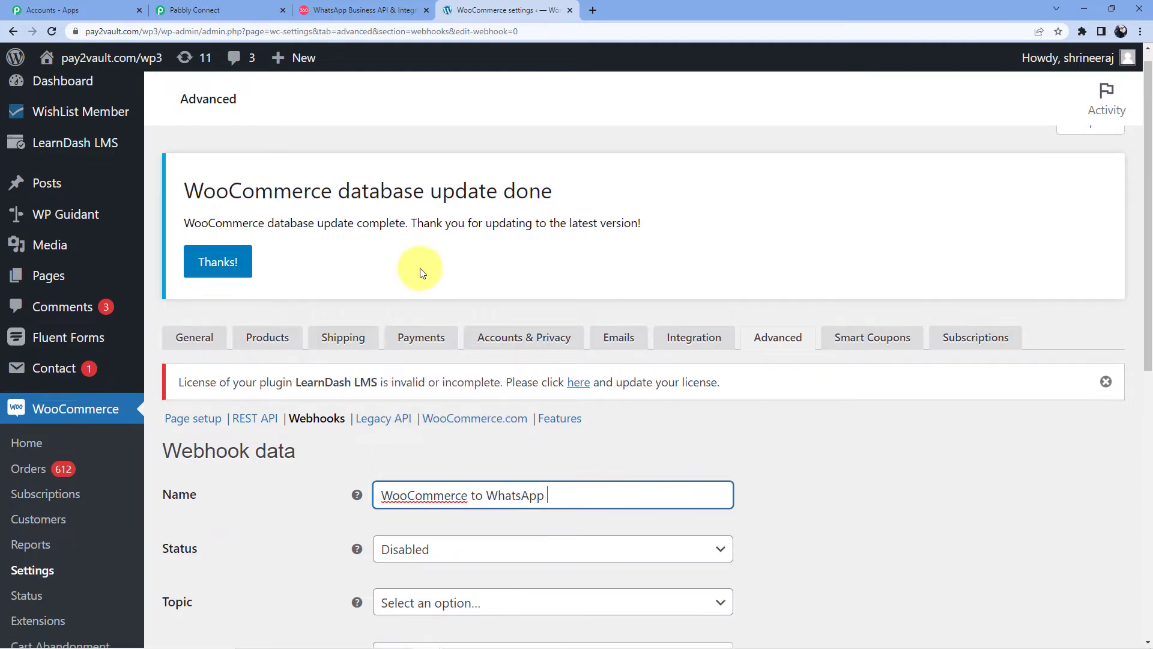
pyautogui.scroll(-4, 420, 270)
pyautogui.click(469, 326)
pyautogui.click(436, 360)
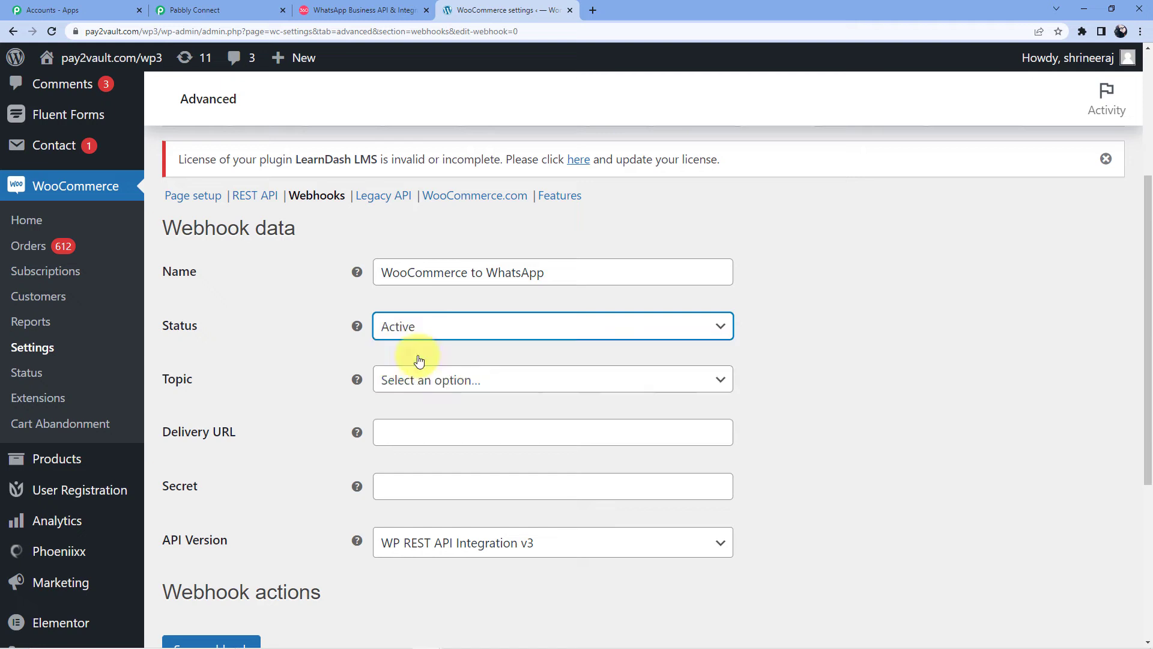
# Step: Set the webhook topic to Order created
pyautogui.click(427, 382)
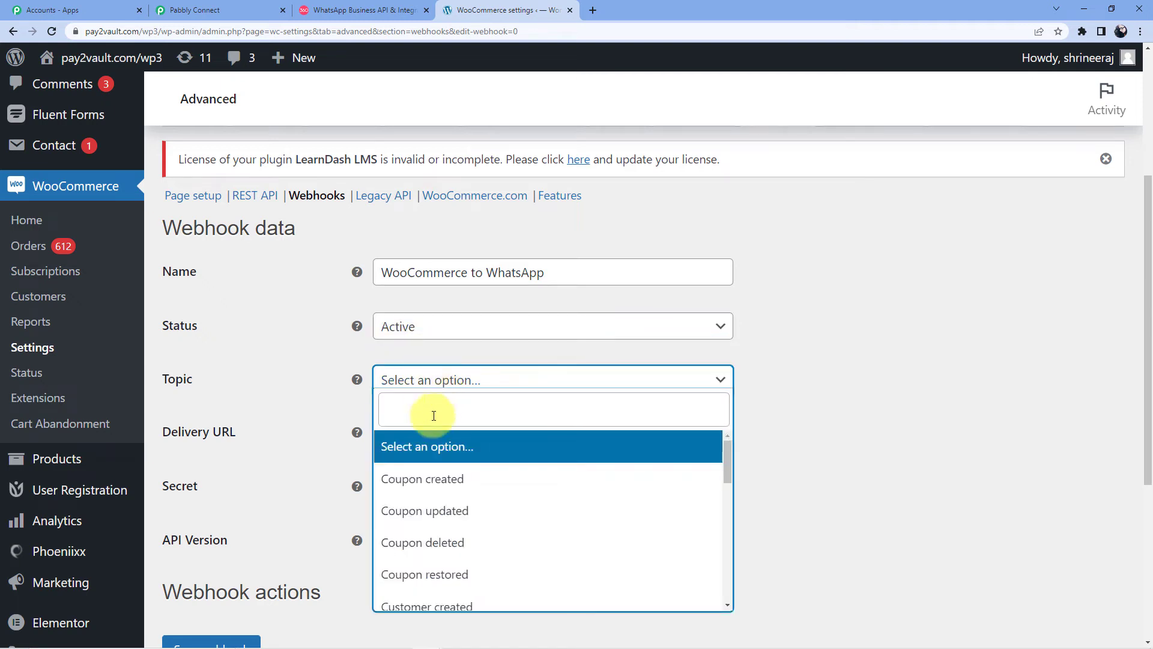
pyautogui.click(433, 416)
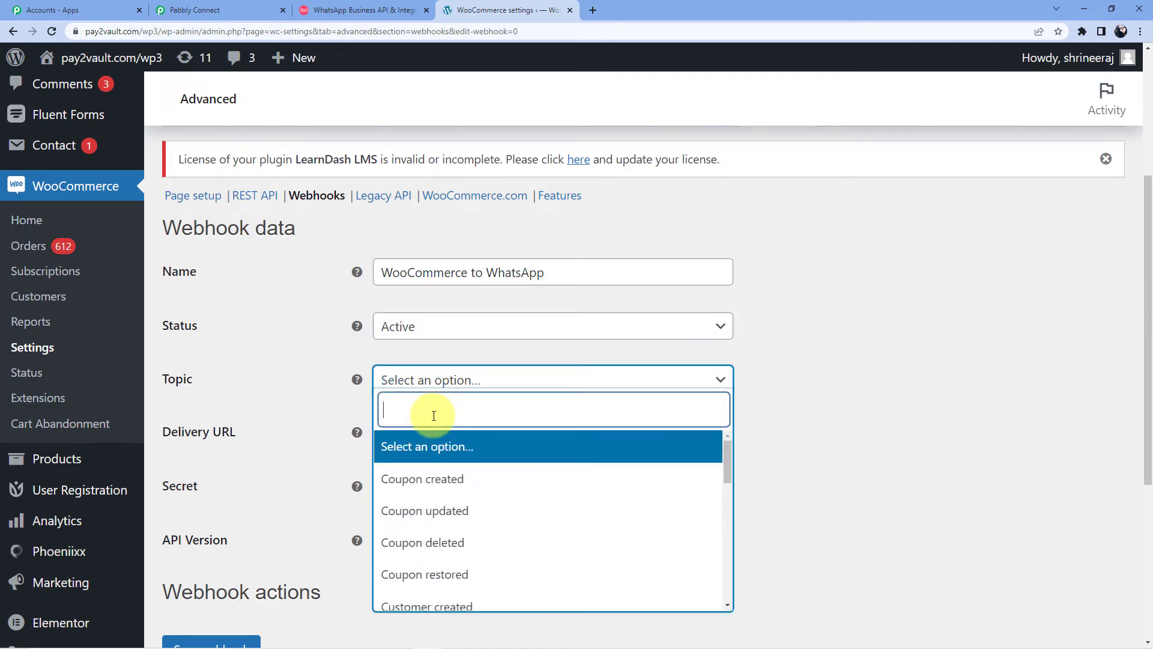
pyautogui.write('Order')
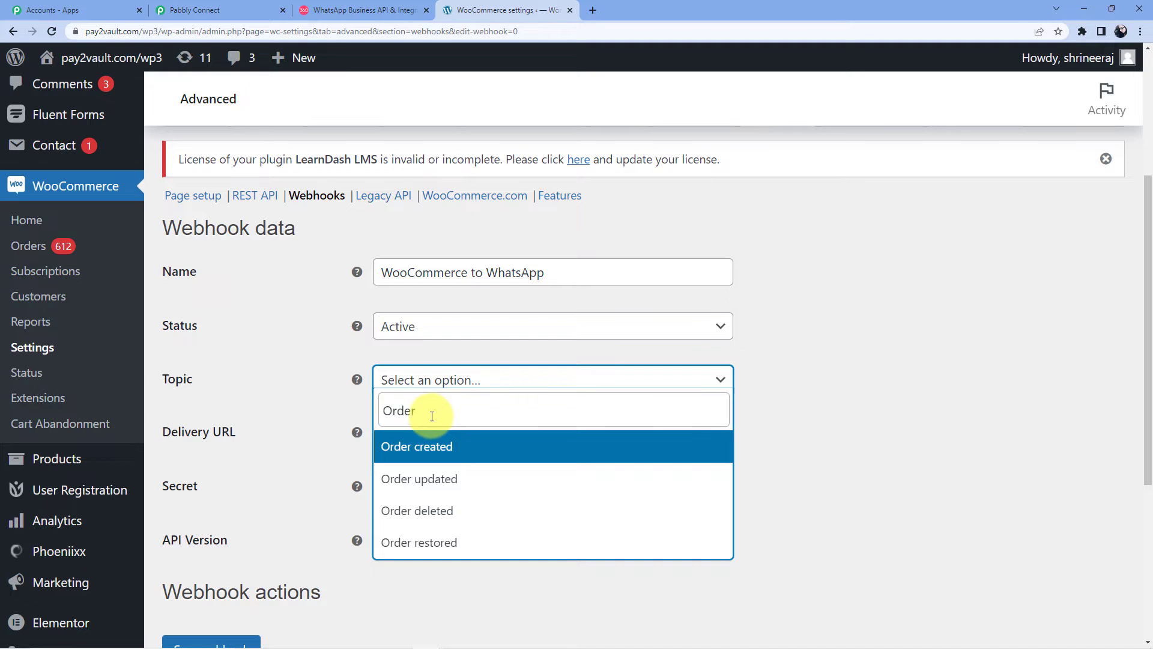
pyautogui.click(214, 9)
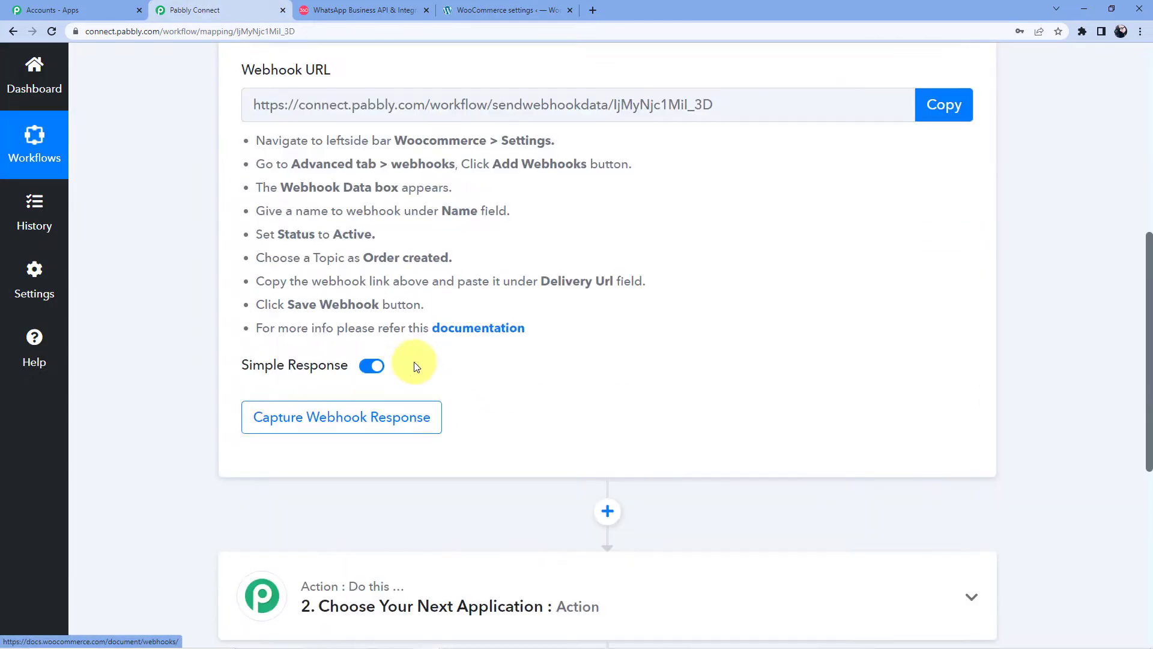
pyautogui.click(511, 9)
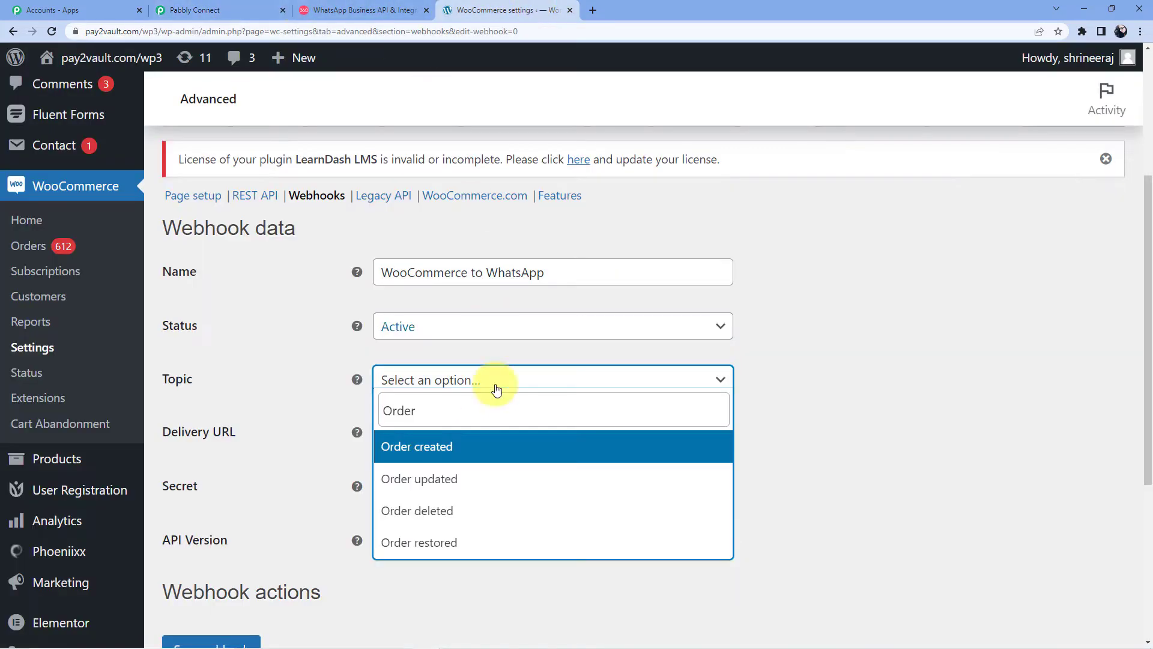
pyautogui.click(420, 446)
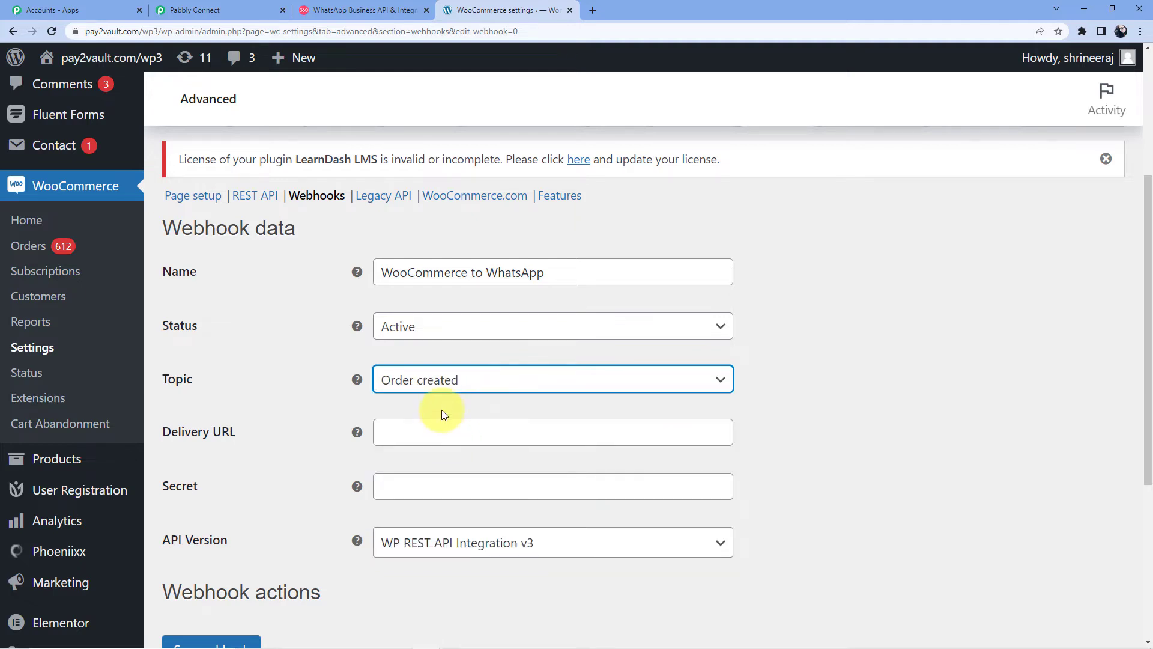
# Step: Paste the Pabbly Connect webhook URL as the Delivery URL and save the webhook
pyautogui.scroll(-2, 431, 404)
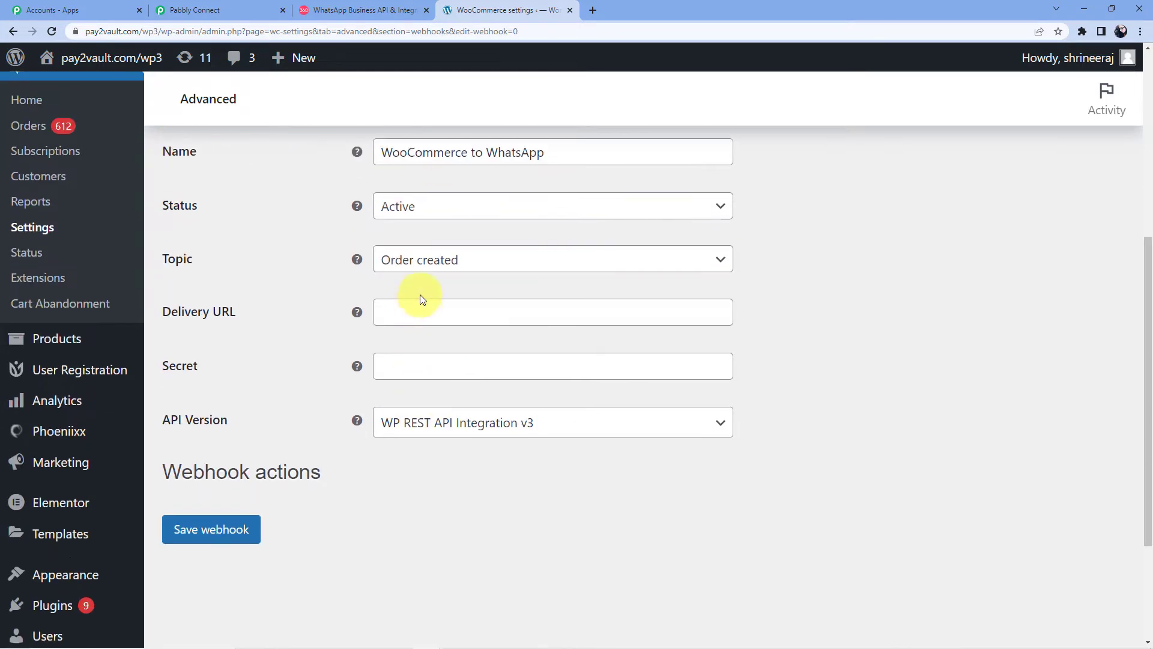
pyautogui.click(421, 306)
pyautogui.click(196, 9)
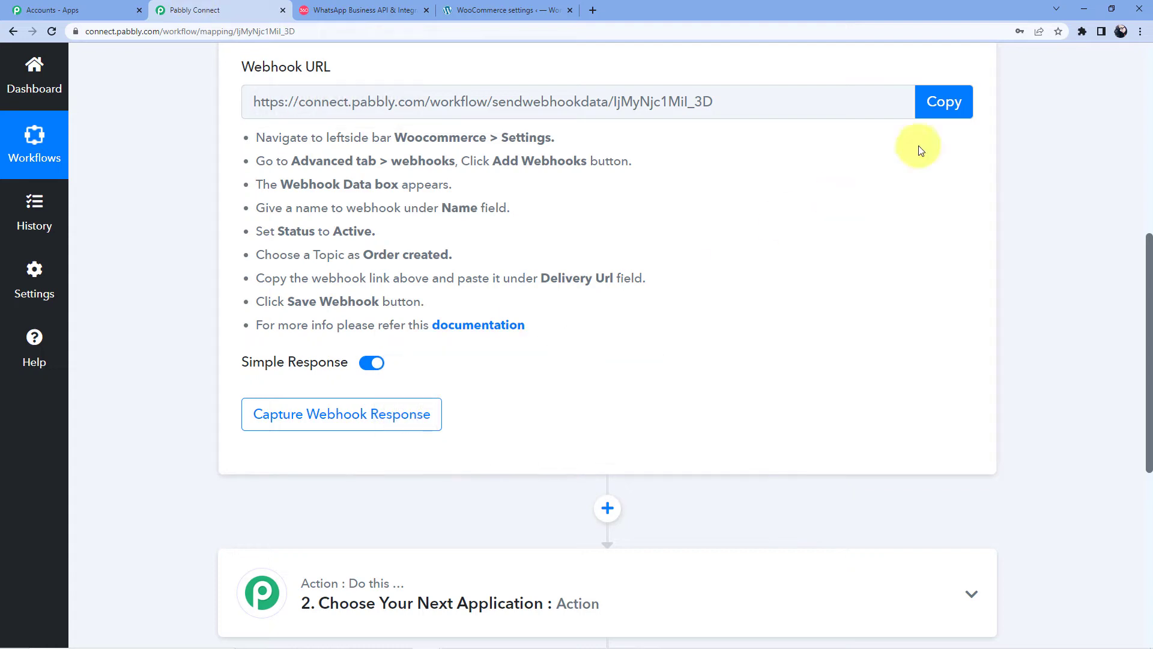
pyautogui.click(952, 106)
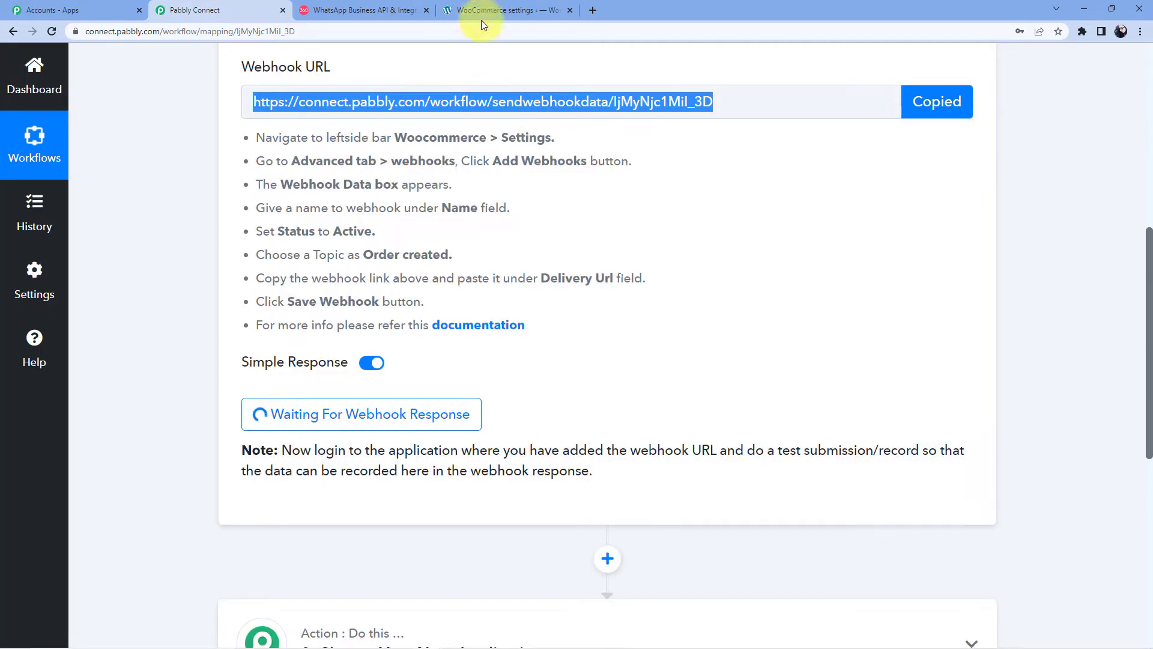
pyautogui.click(524, 4)
pyautogui.click(398, 310)
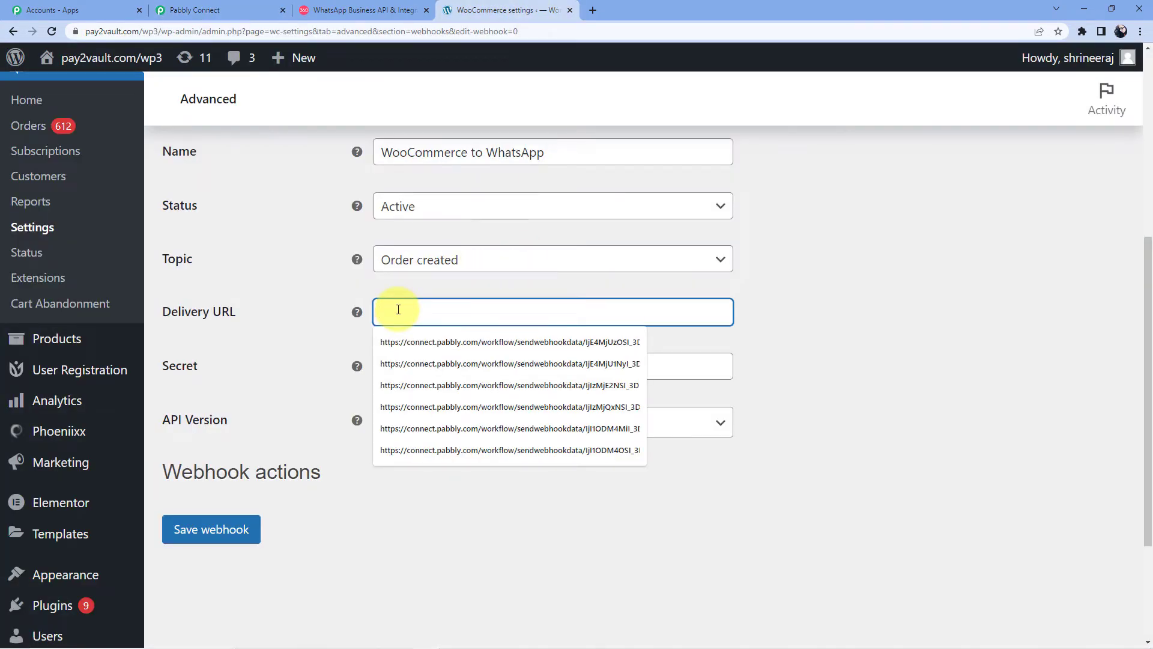
pyautogui.hotkey('ctrl', 'v')
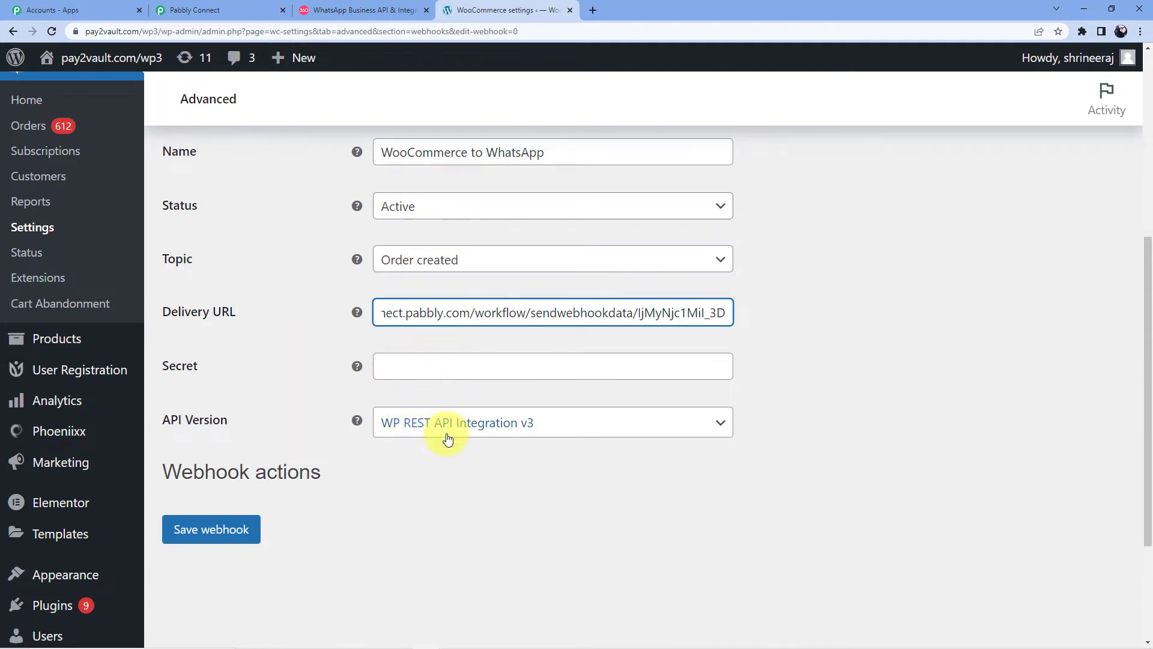
pyautogui.click(227, 541)
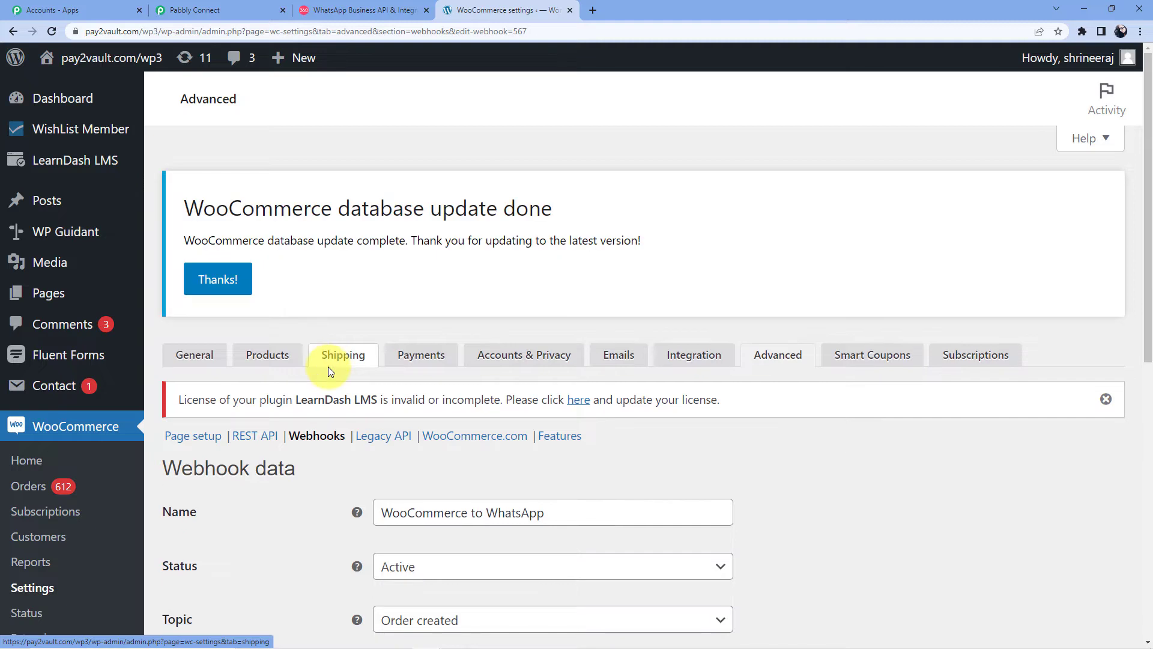
# Step: Browse the store's products and view the Blue Snowball USB Microphone page
pyautogui.scroll(-3, 329, 373)
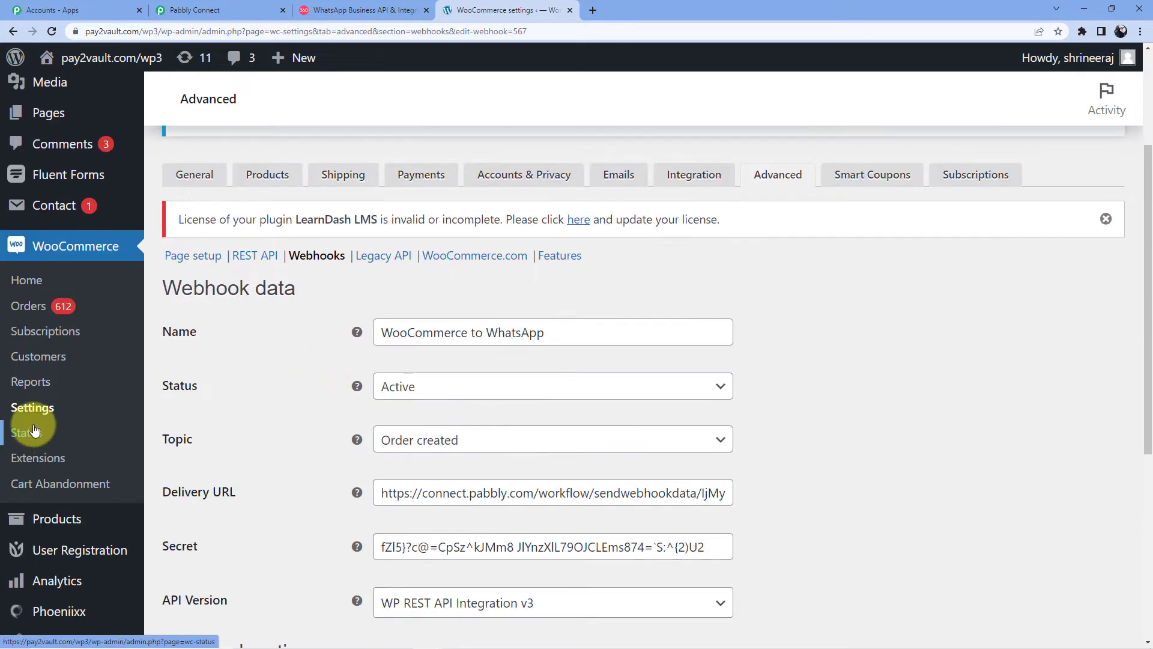
pyautogui.click(38, 292)
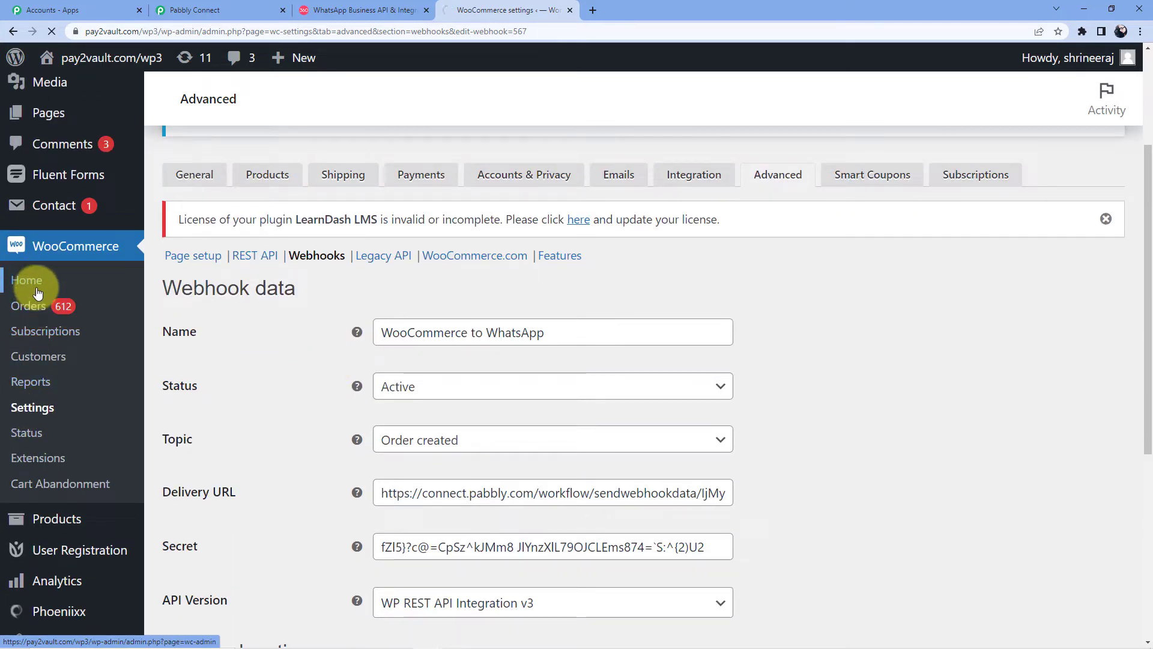
pyautogui.scroll(-2, 141, 373)
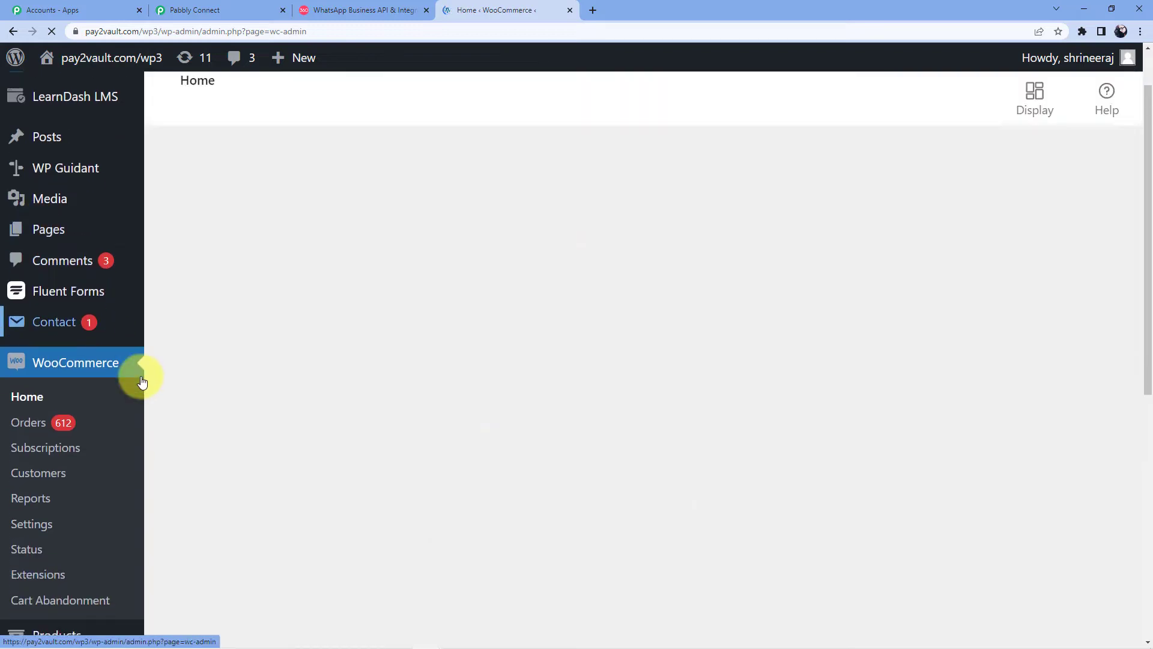
pyautogui.scroll(-4, 143, 382)
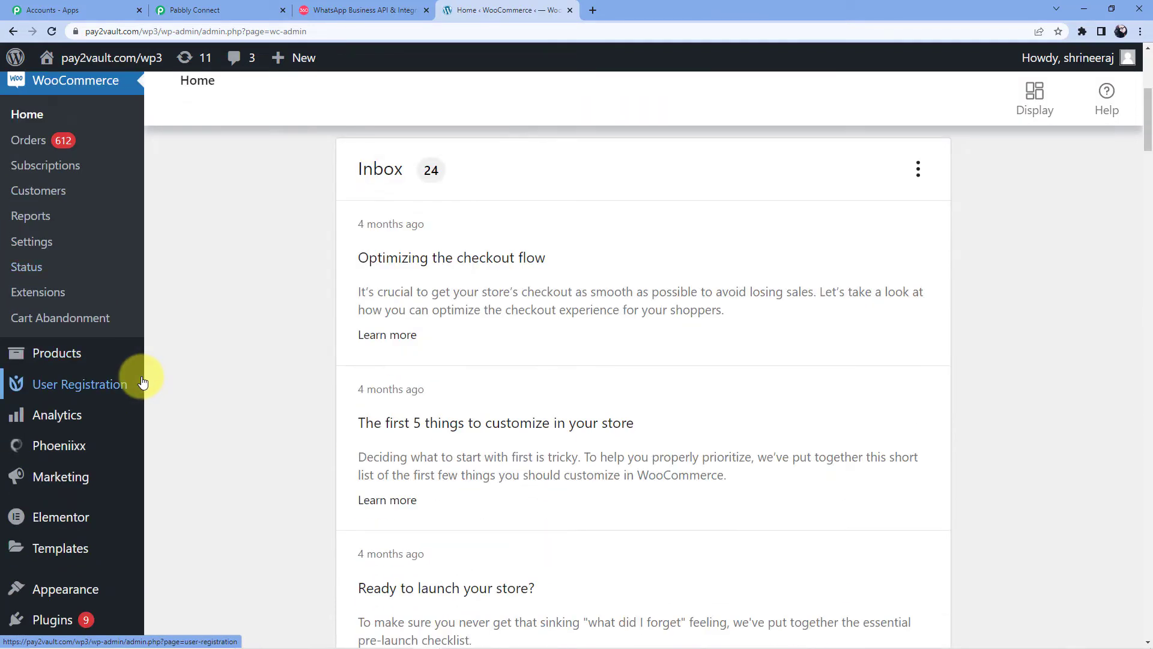
pyautogui.moveTo(110, 385)
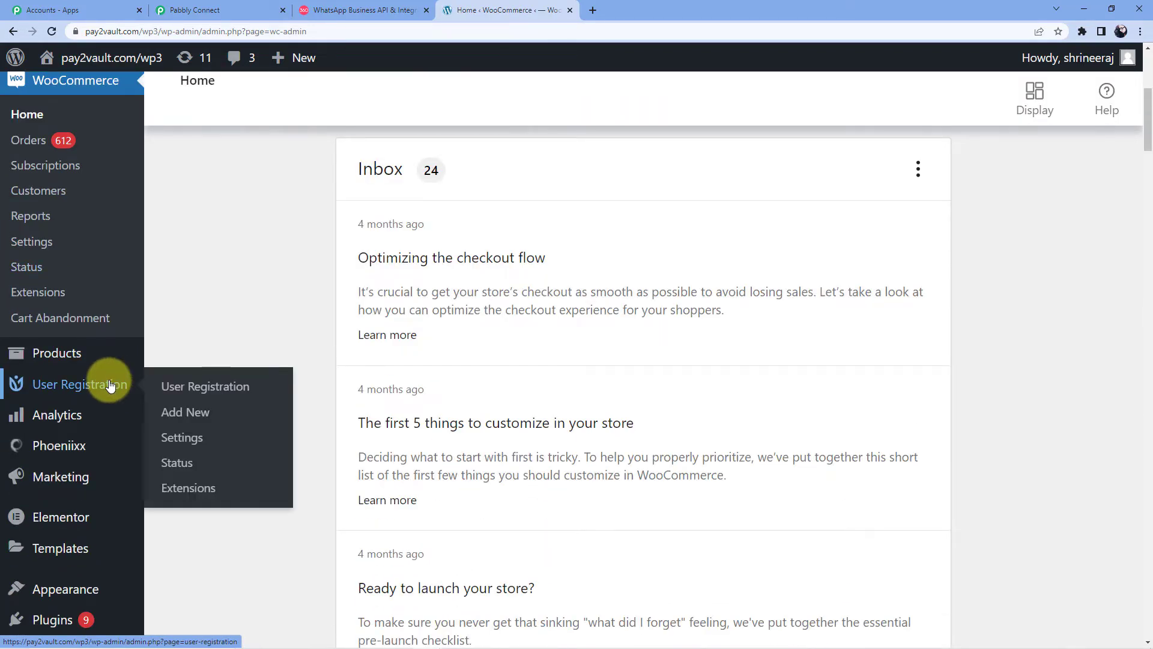
pyautogui.scroll(4, 110, 385)
pyautogui.scroll(-3, 96, 301)
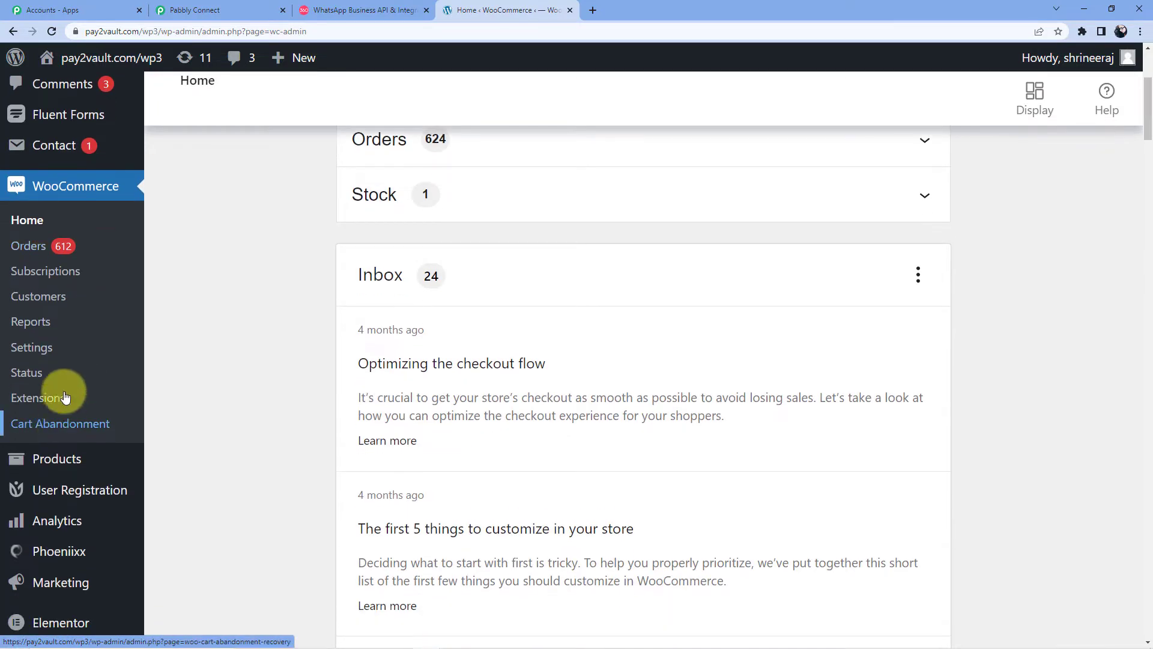
pyautogui.moveTo(60, 393)
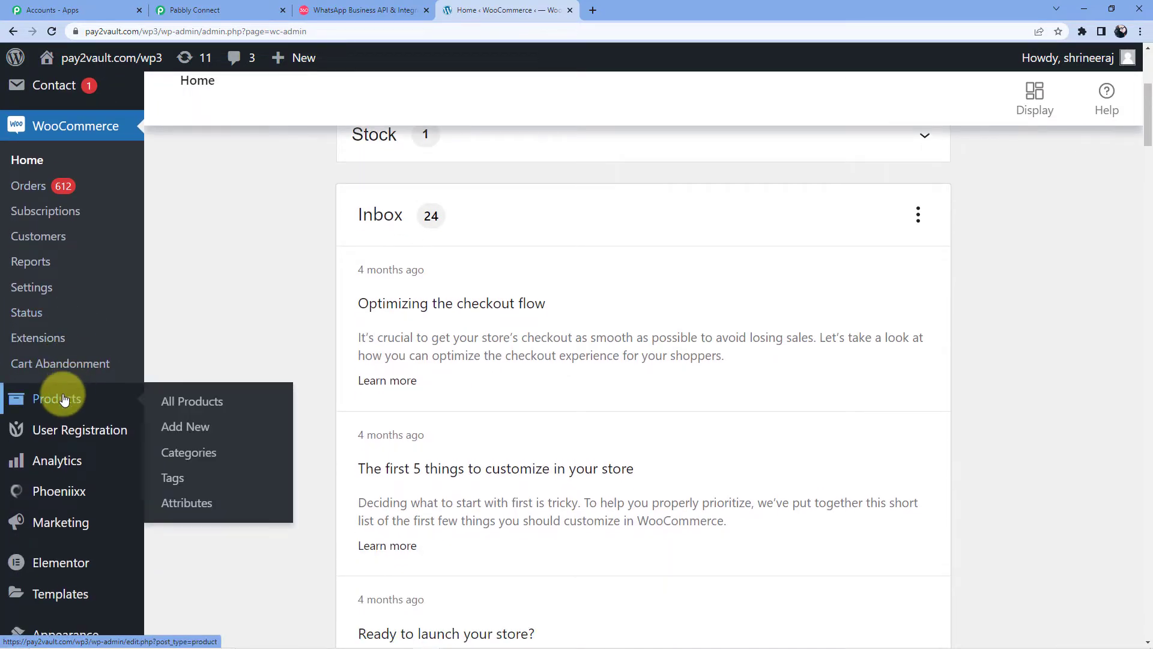
pyautogui.click(190, 401)
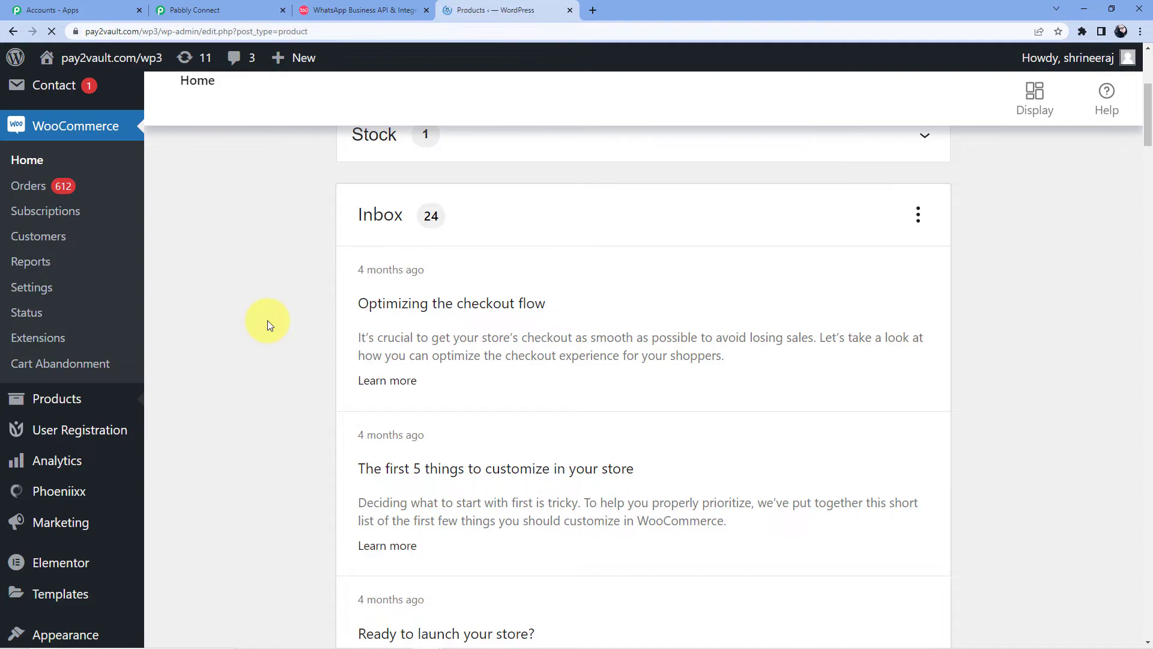
pyautogui.scroll(-10, 448, 279)
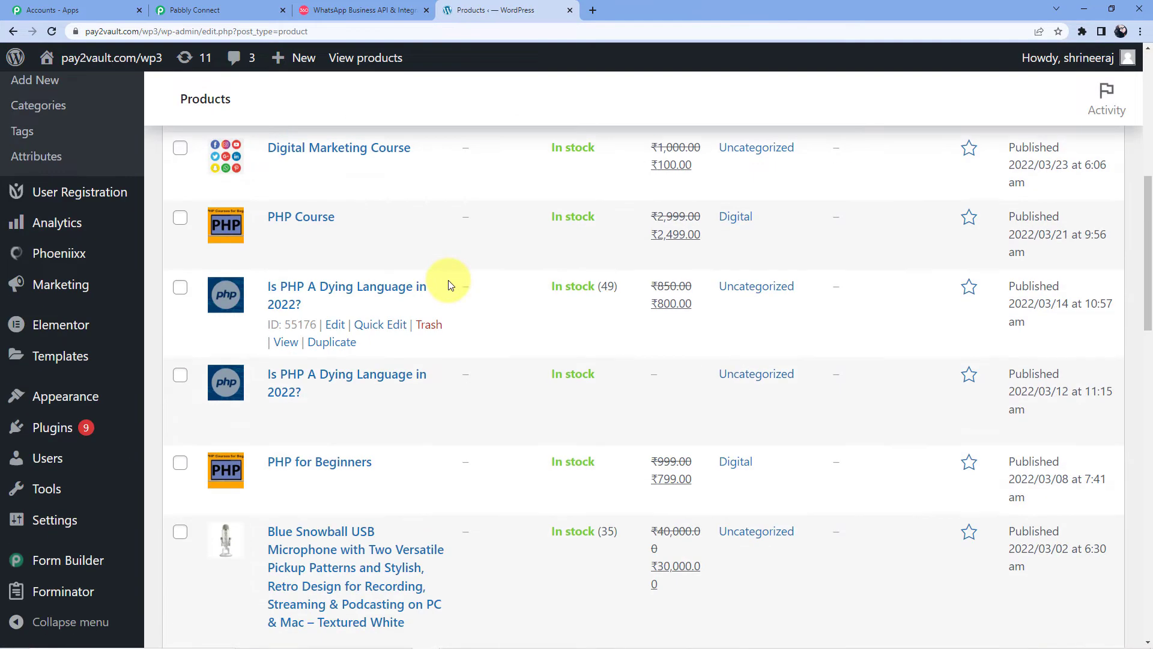
pyautogui.scroll(-5, 448, 280)
pyautogui.scroll(4, 386, 326)
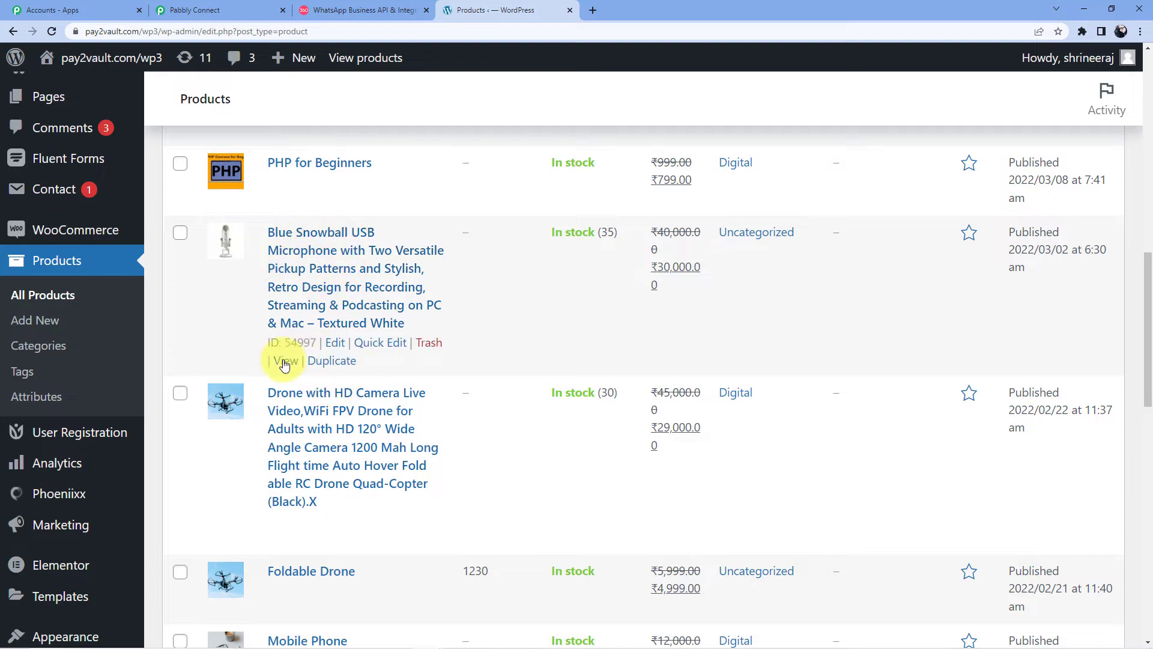
pyautogui.click(286, 362)
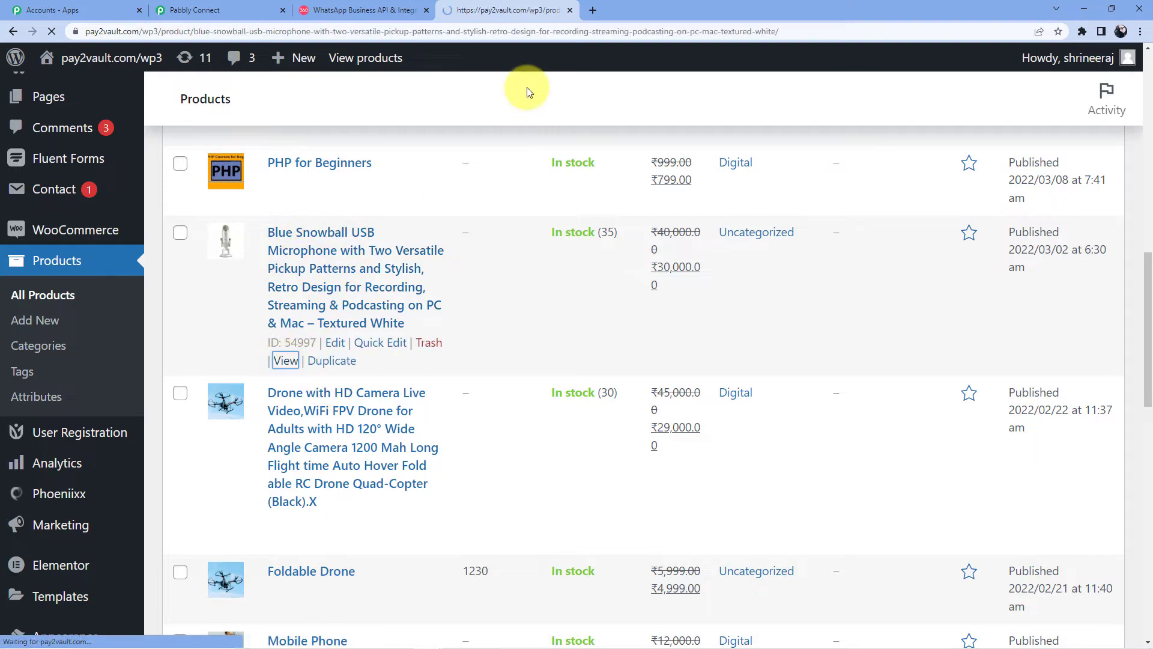
# Step: Open the Blue Snowball product page in a separate tab, then return to Pabbly Connect
pyautogui.click(13, 32)
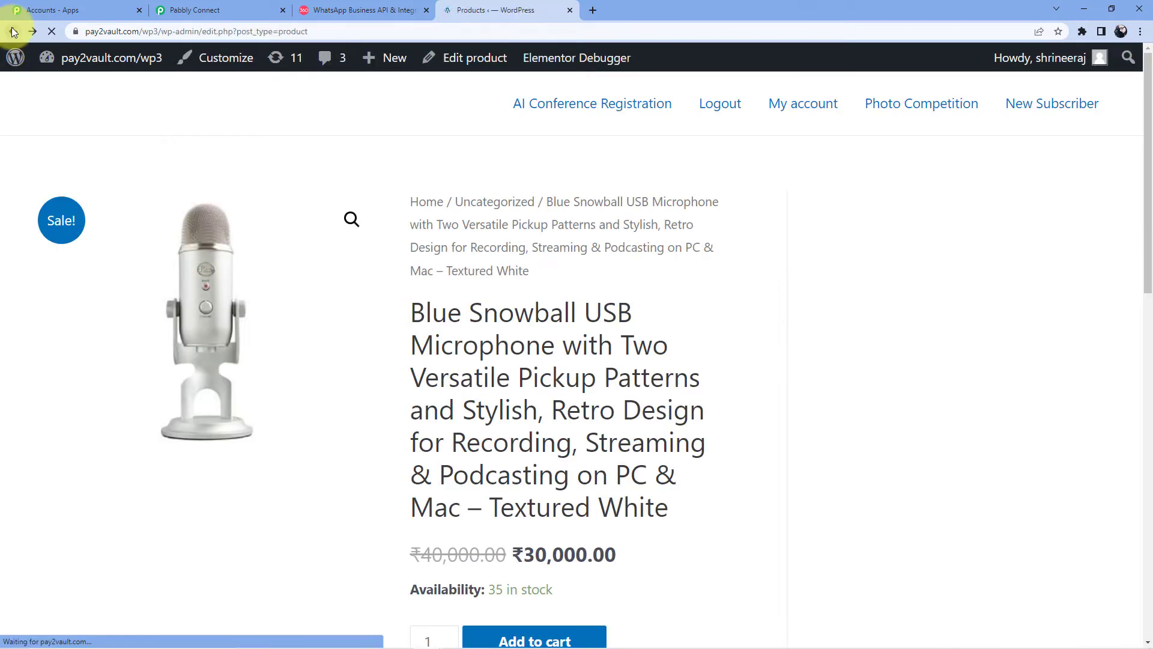
pyautogui.scroll(-2, 276, 361)
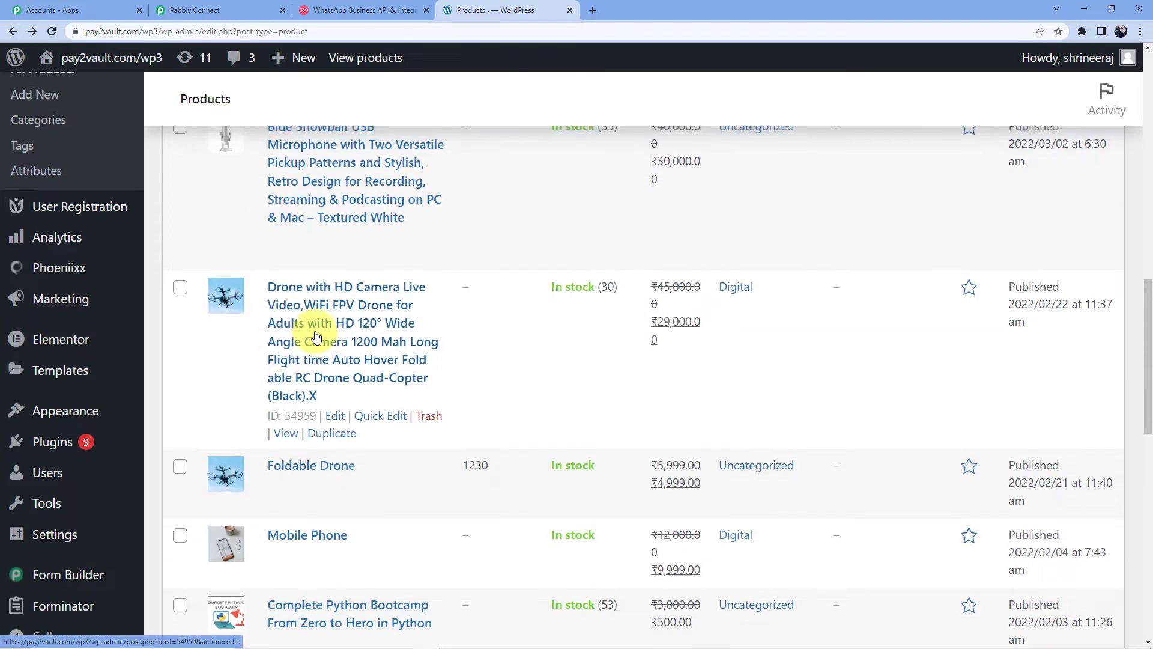
pyautogui.scroll(2, 310, 334)
pyautogui.rightClick(286, 372)
pyautogui.click(325, 382)
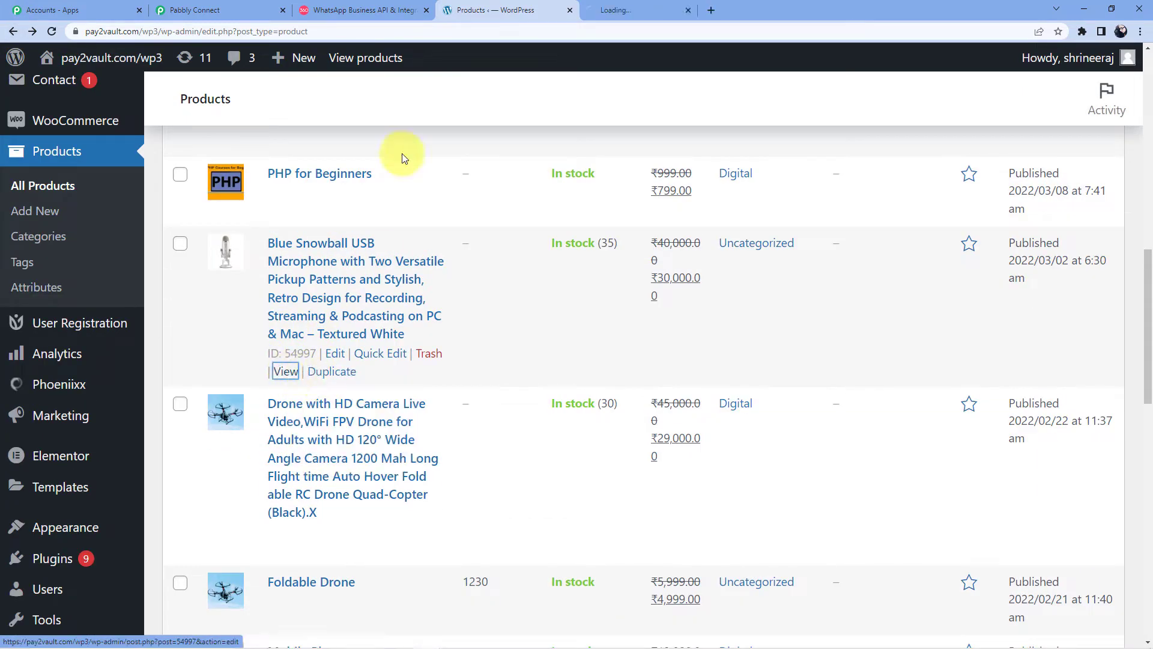
pyautogui.click(658, 8)
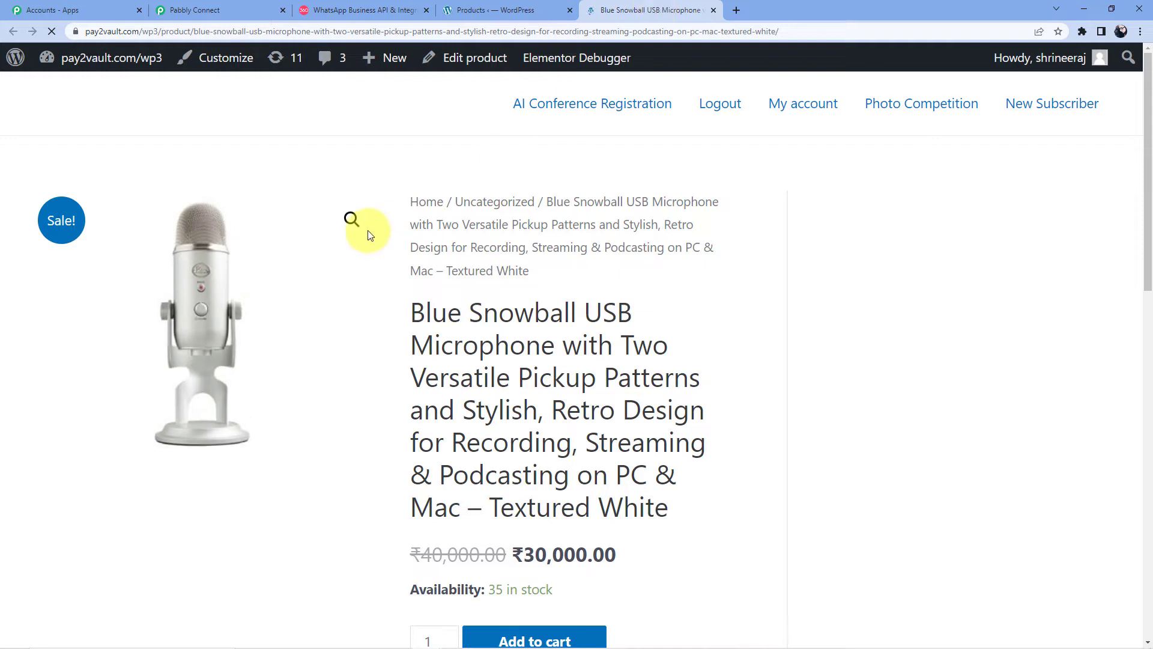
pyautogui.scroll(-4, 368, 232)
pyautogui.scroll(4, 603, 411)
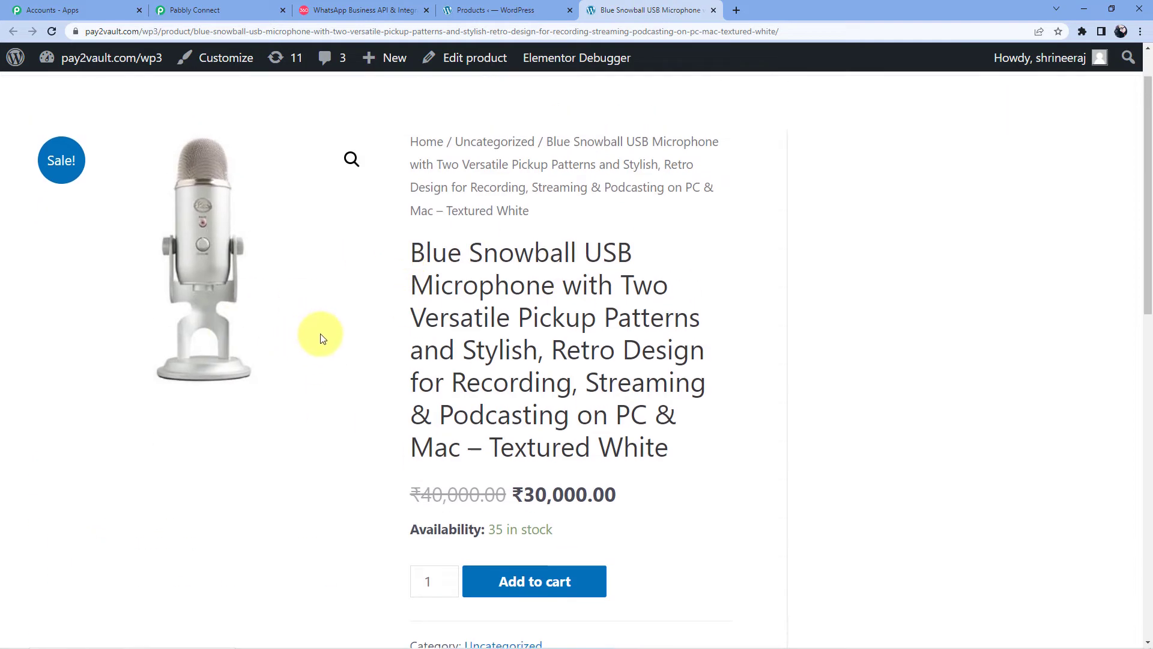
pyautogui.click(227, 6)
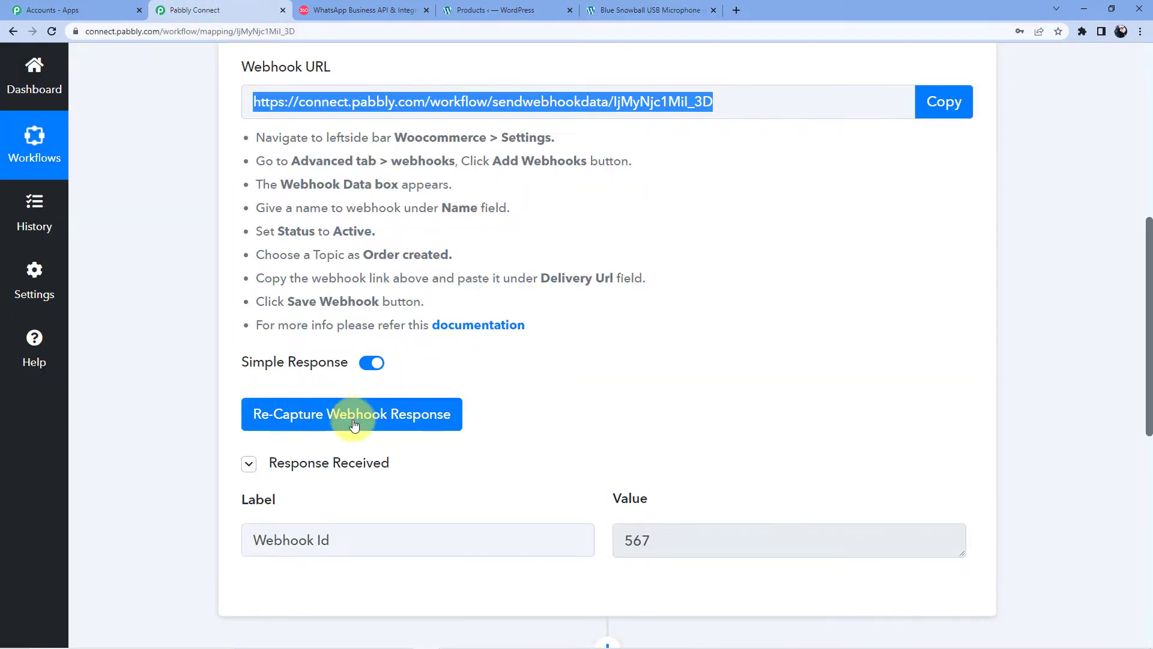
# Step: Re-capture the WooCommerce webhook response in Pabbly Connect, then return to the microphone page
pyautogui.click(625, 7)
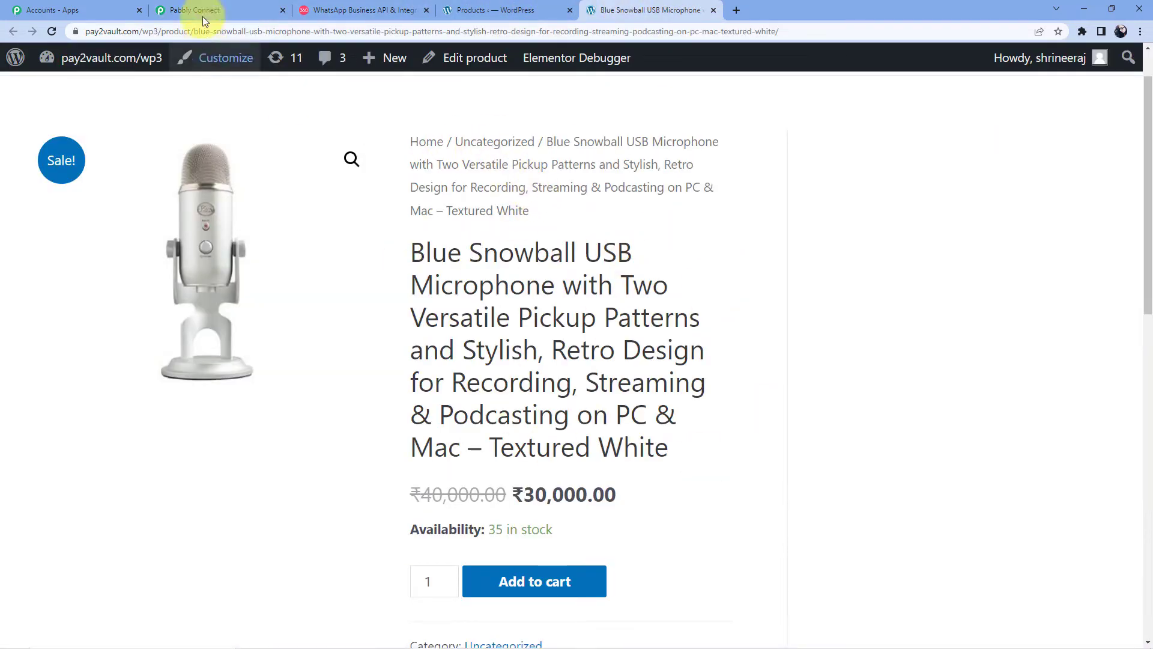
pyautogui.click(234, 9)
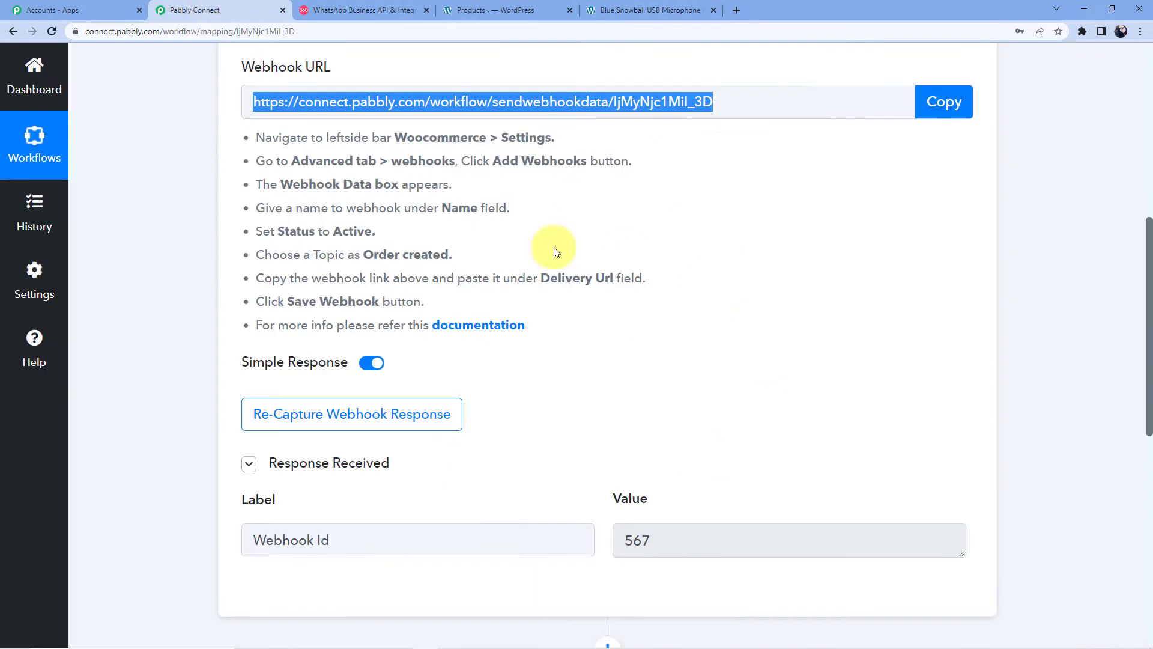
pyautogui.click(318, 422)
pyautogui.click(530, 446)
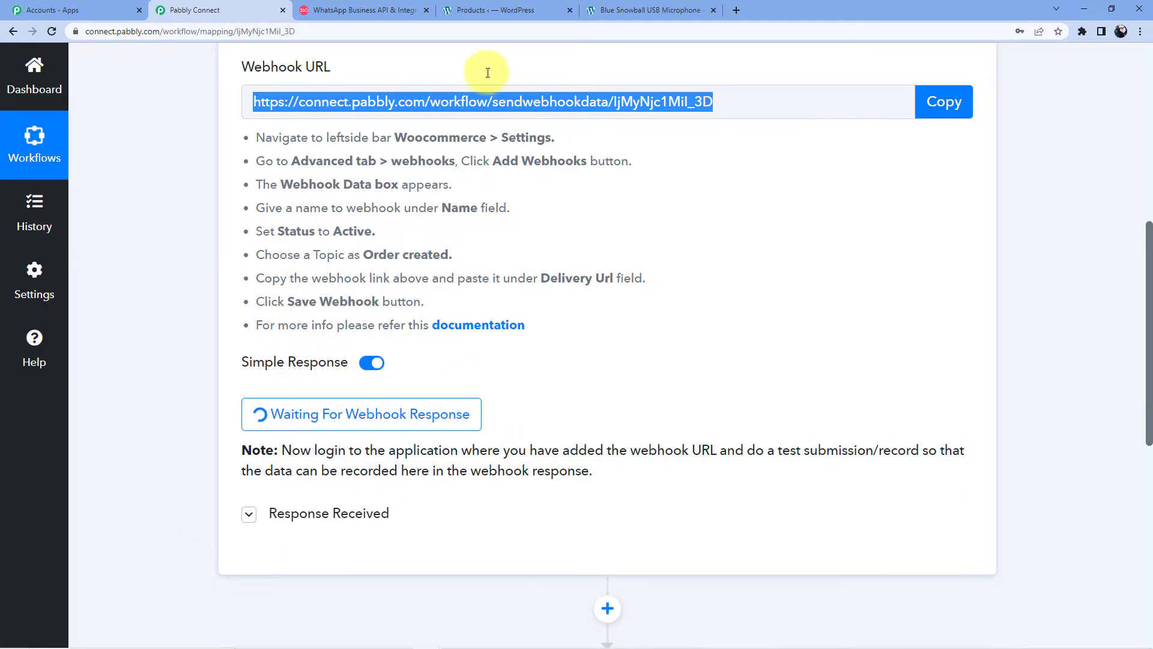
pyautogui.click(671, 9)
# Step: Add the Blue Snowball microphone (₹30,000.00) to the cart and proceed to checkout, reviewing billing details
pyautogui.scroll(-5, 491, 353)
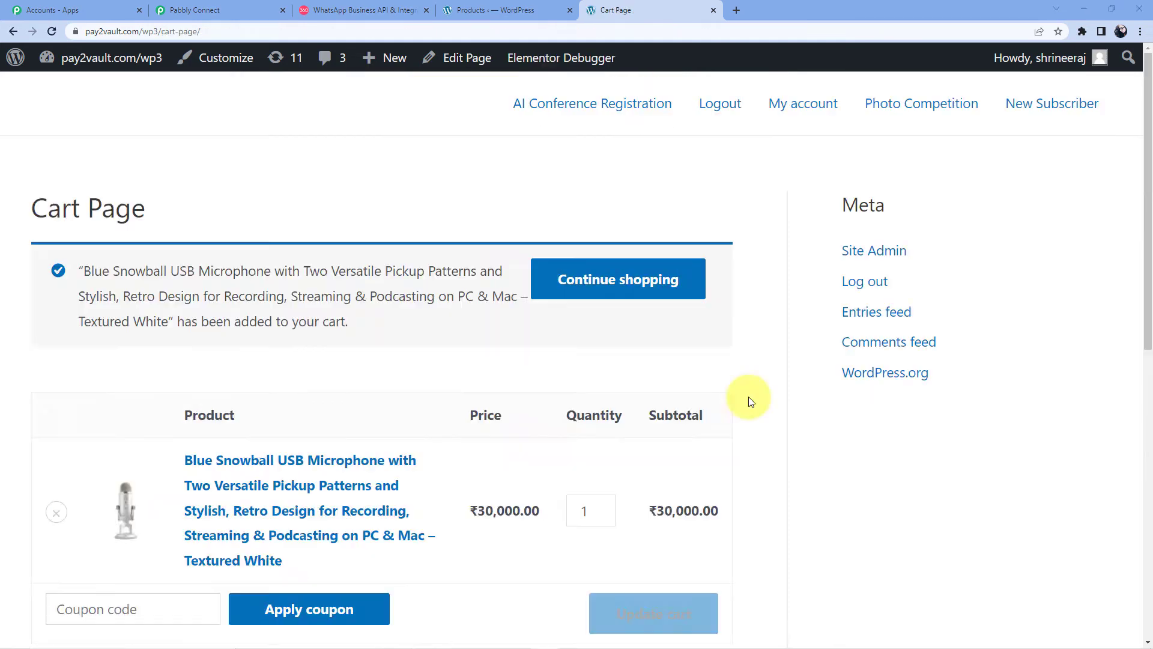
pyautogui.scroll(-3, 682, 398)
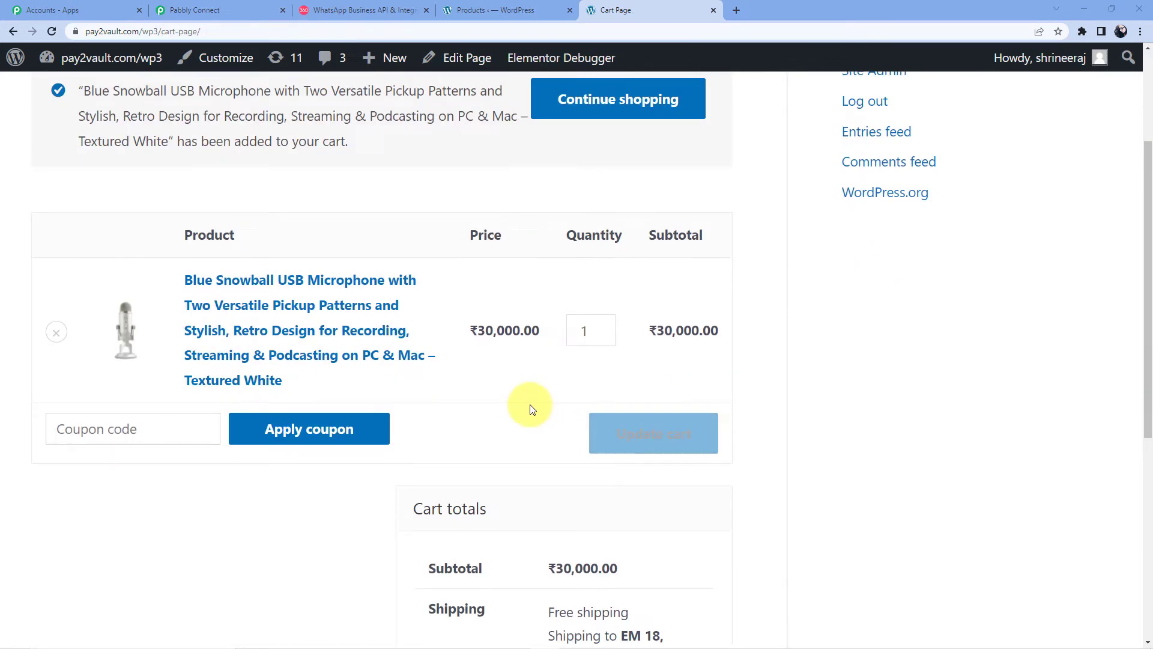
pyautogui.scroll(-5, 530, 405)
pyautogui.scroll(8, 530, 405)
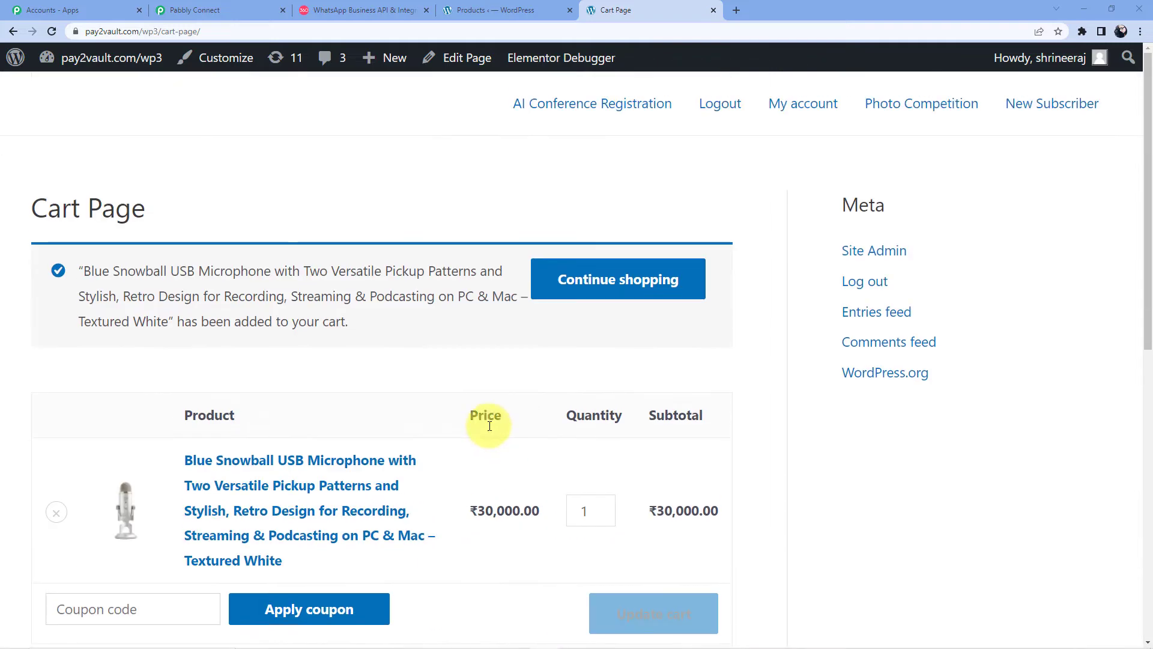
pyautogui.scroll(-10, 439, 425)
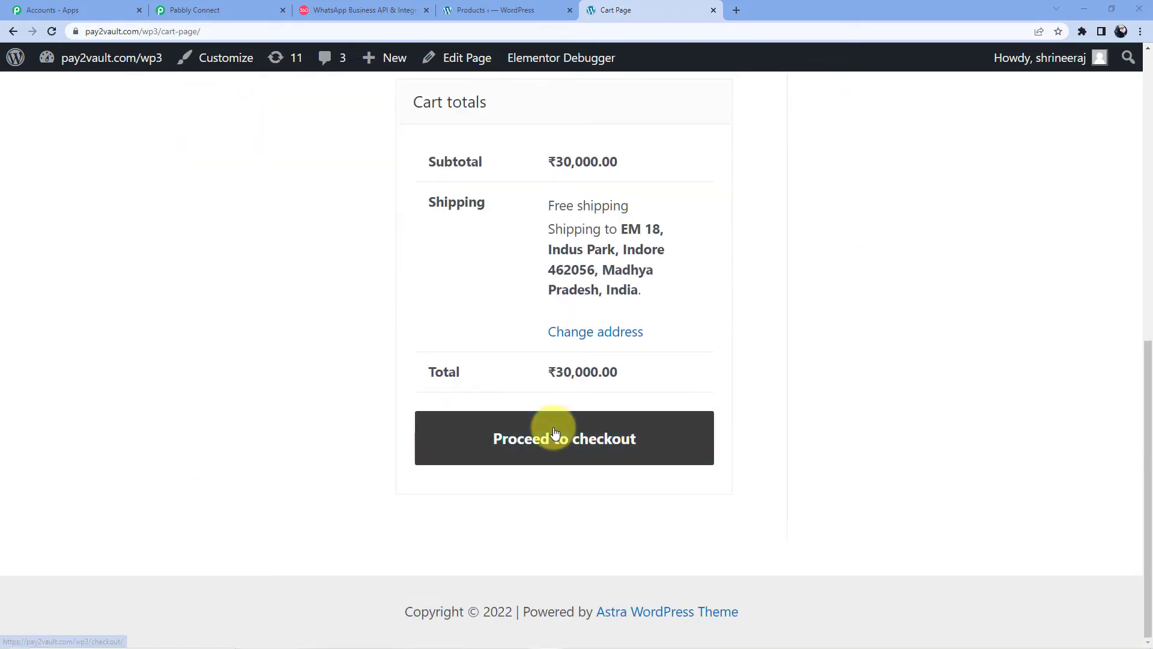
pyautogui.scroll(10, 554, 432)
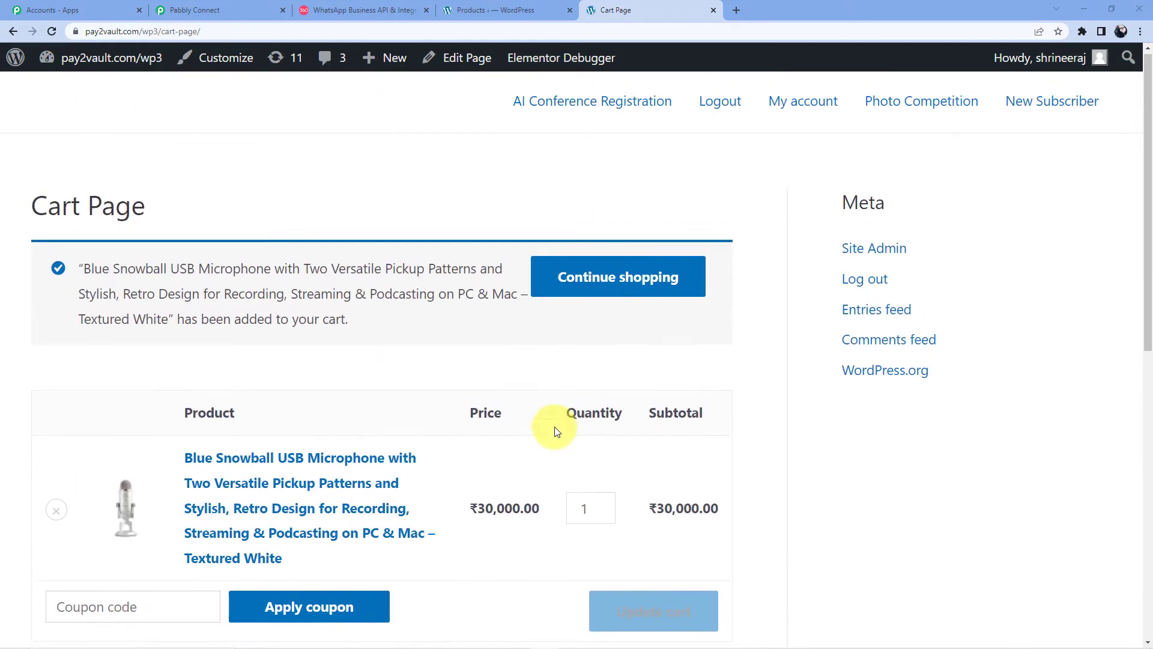
pyautogui.scroll(-10, 553, 430)
pyautogui.click(551, 433)
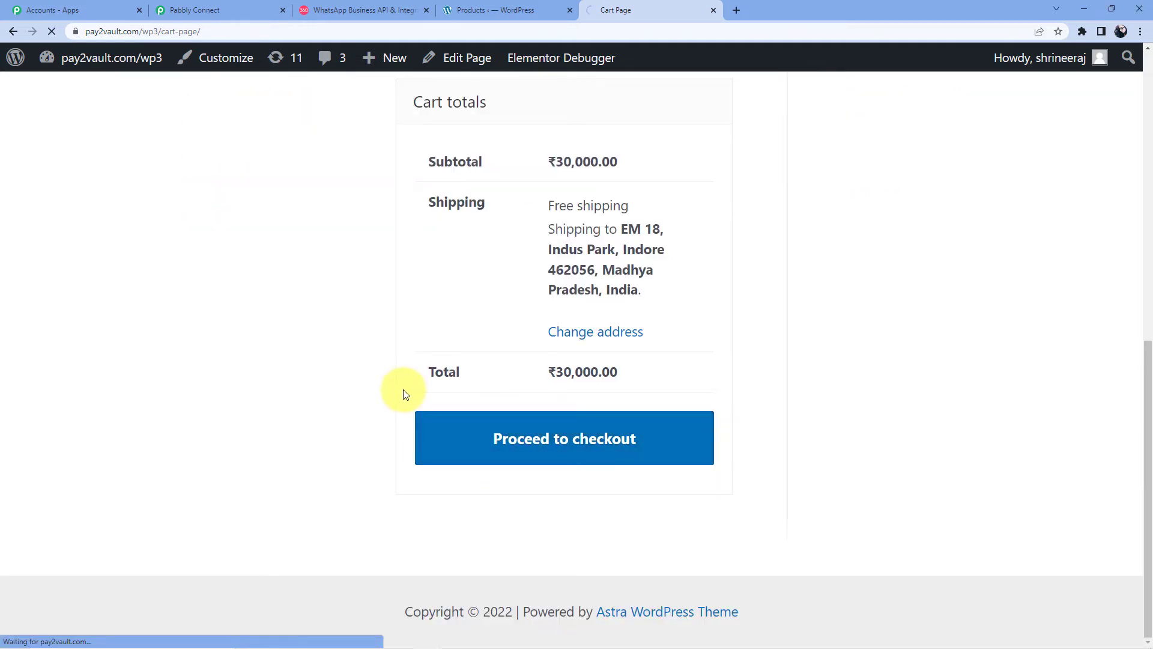
pyautogui.scroll(-3, 78, 404)
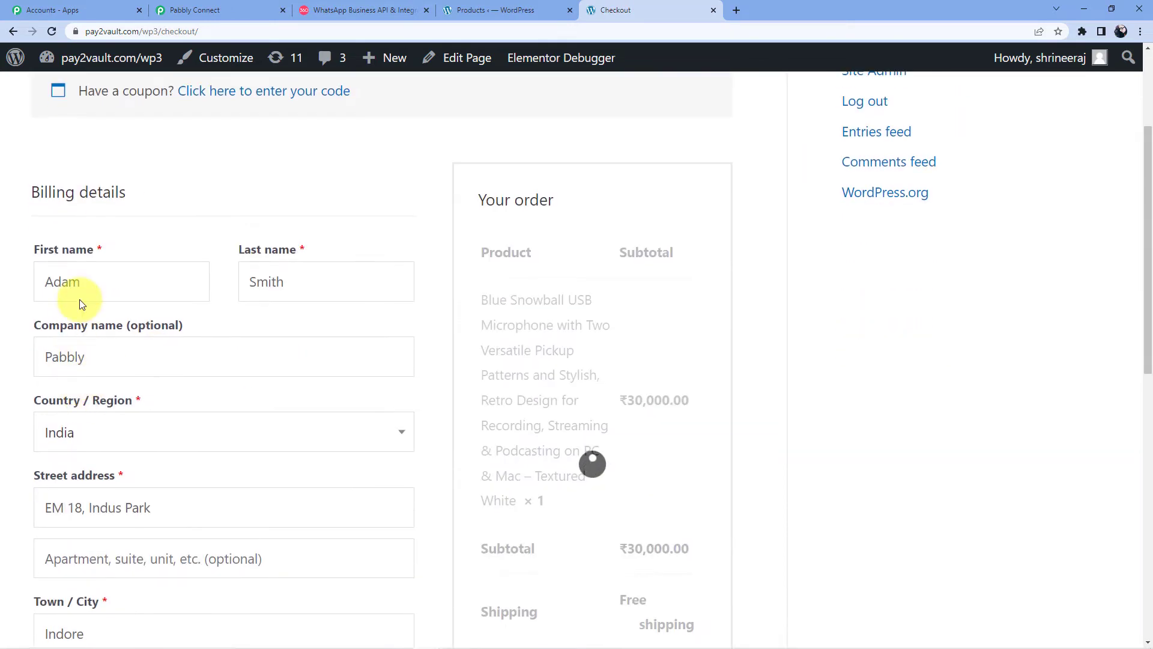
pyautogui.scroll(-5, 90, 301)
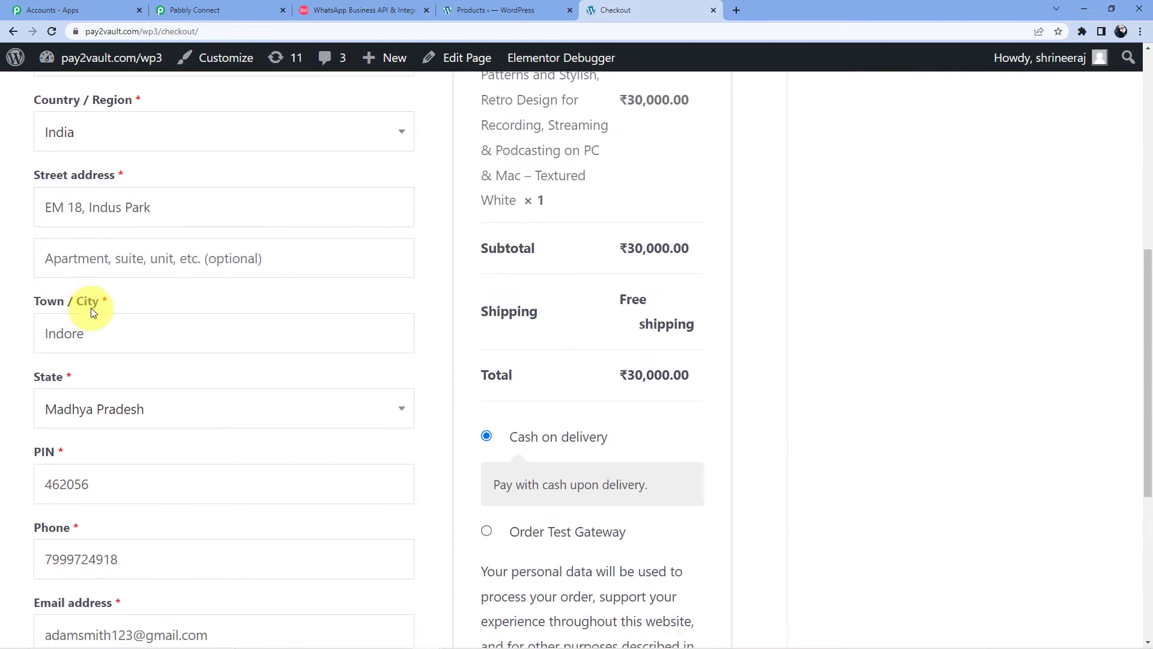
pyautogui.scroll(3, 91, 311)
pyautogui.scroll(-5, 90, 309)
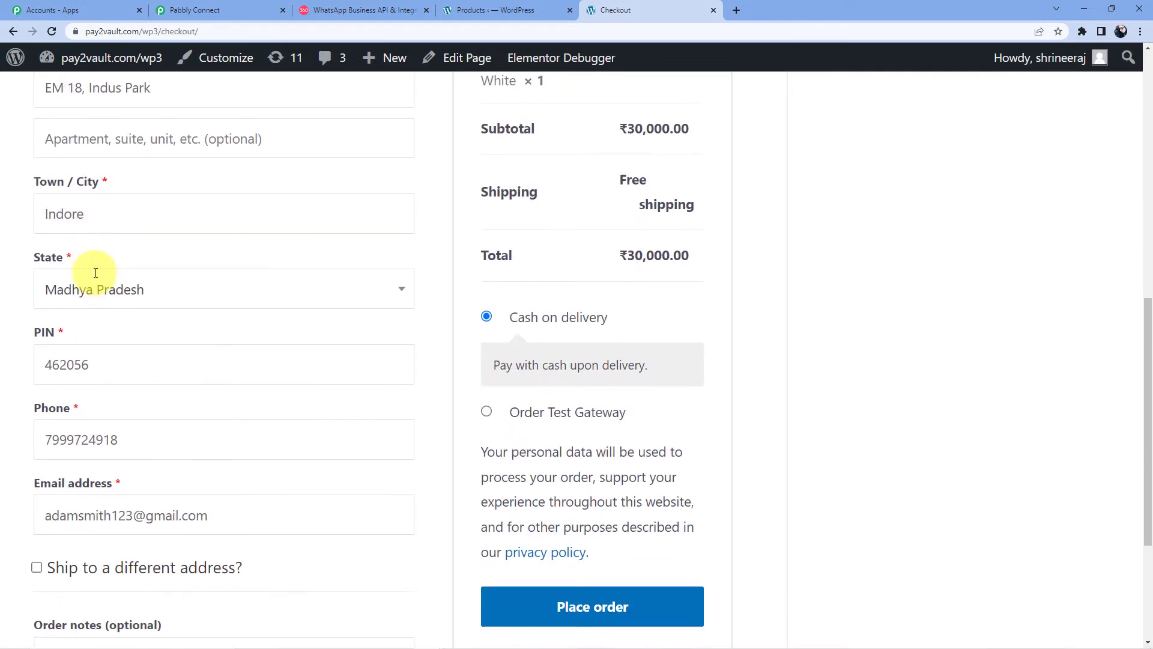
pyautogui.scroll(-3, 117, 289)
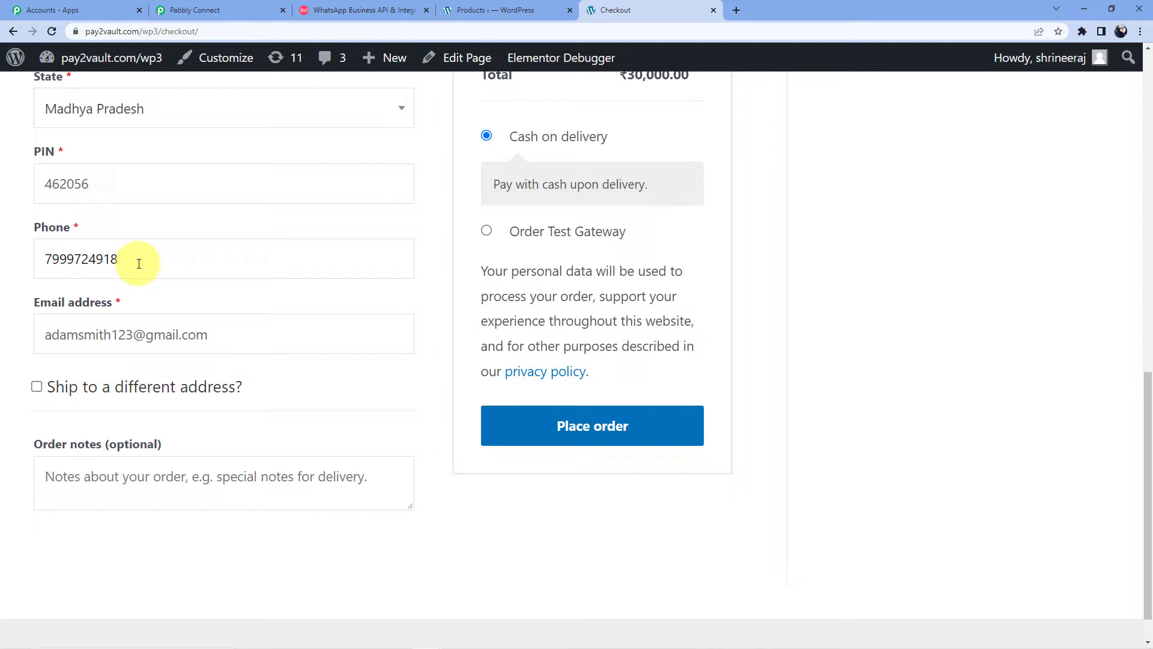
# Step: Replace the billing phone number with a suggested one and place the Cash on delivery order
pyautogui.moveTo(114, 258); pyautogui.dragTo(23, 266)
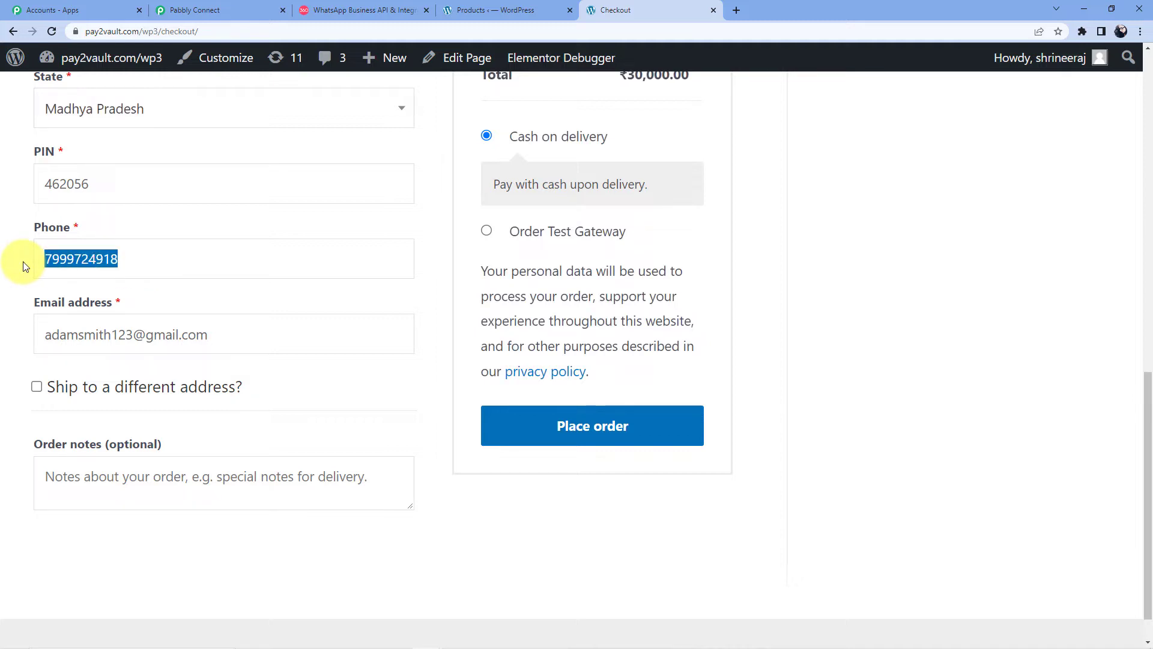
pyautogui.press('BackSpace')
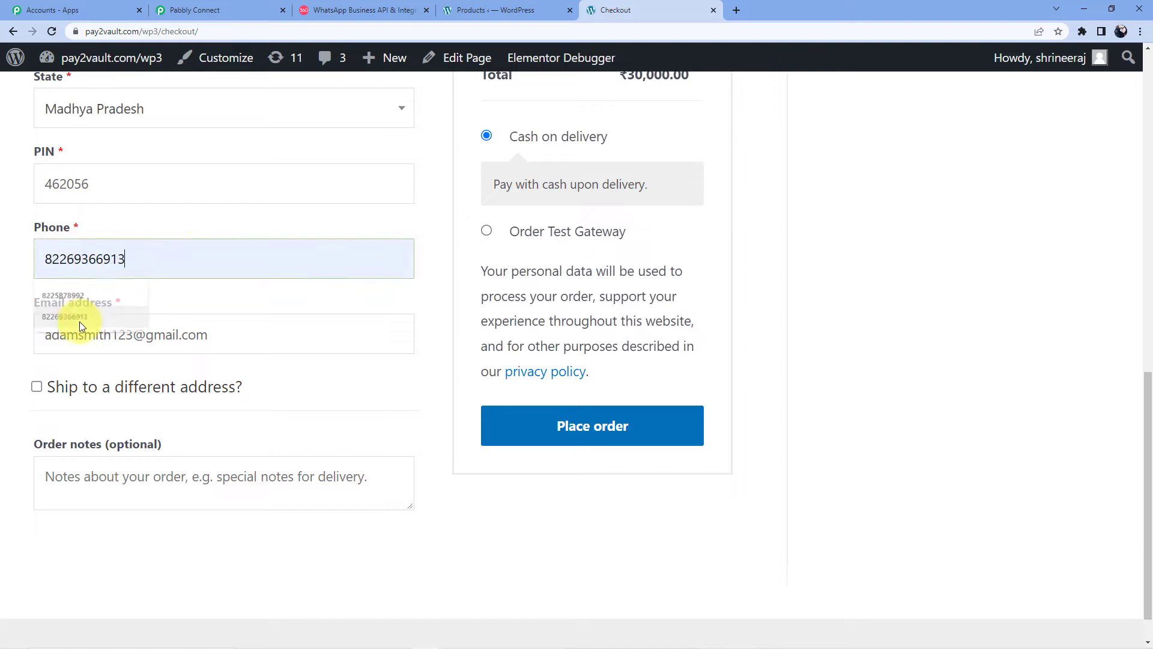
pyautogui.click(80, 320)
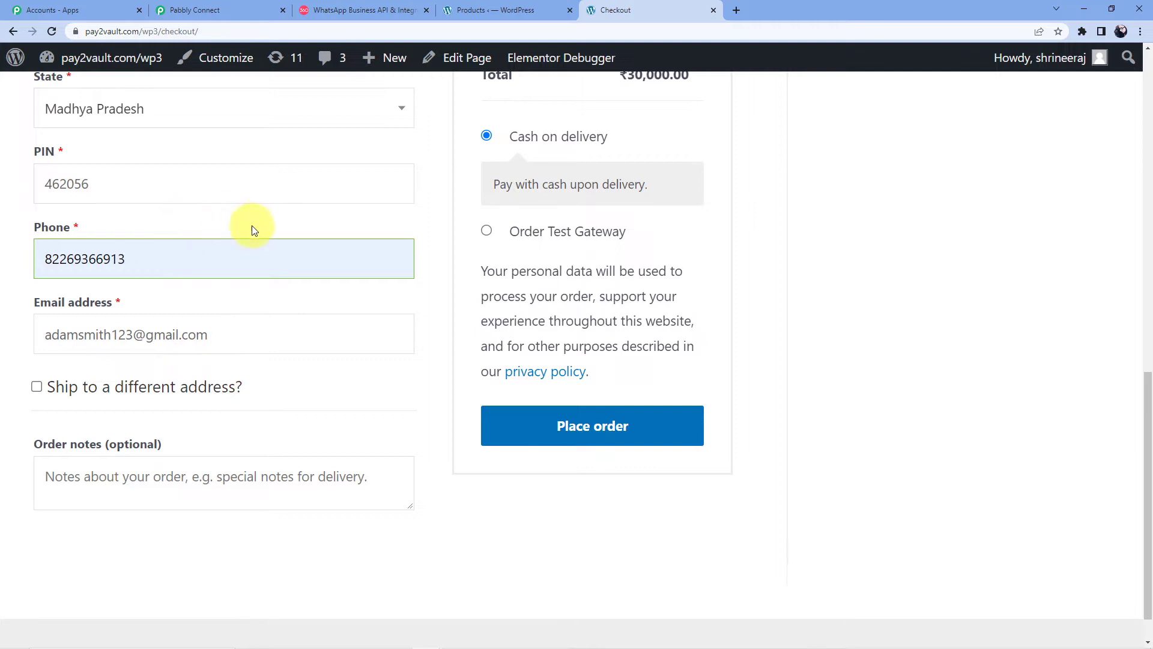
pyautogui.scroll(-1, 250, 227)
pyautogui.click(571, 382)
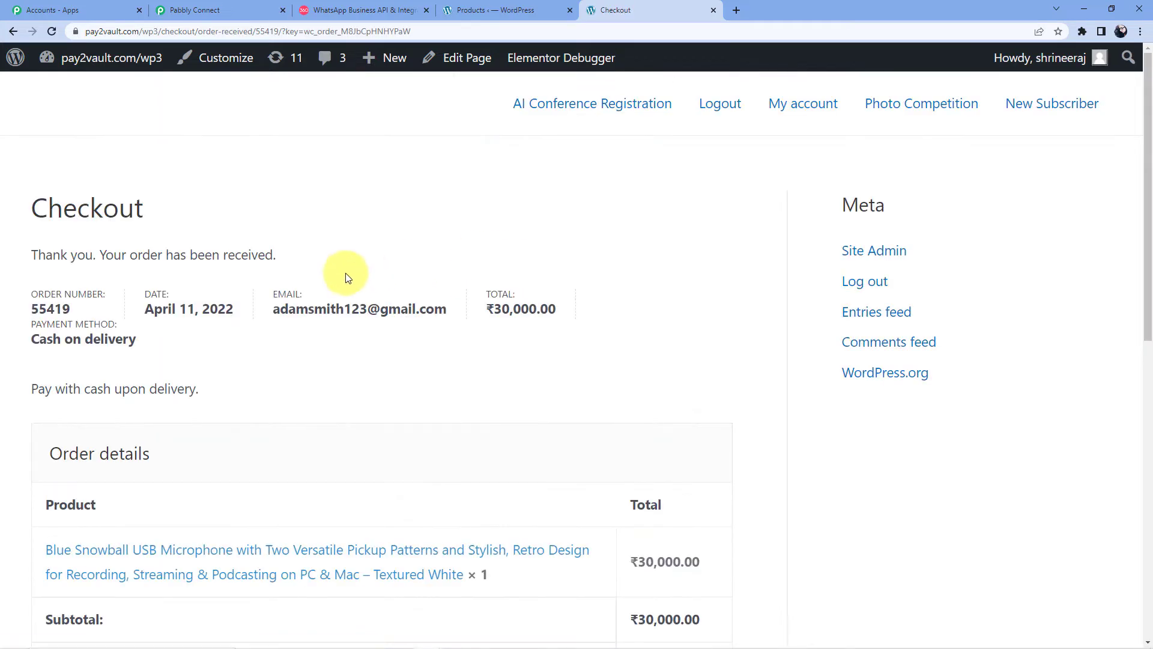
pyautogui.click(224, 9)
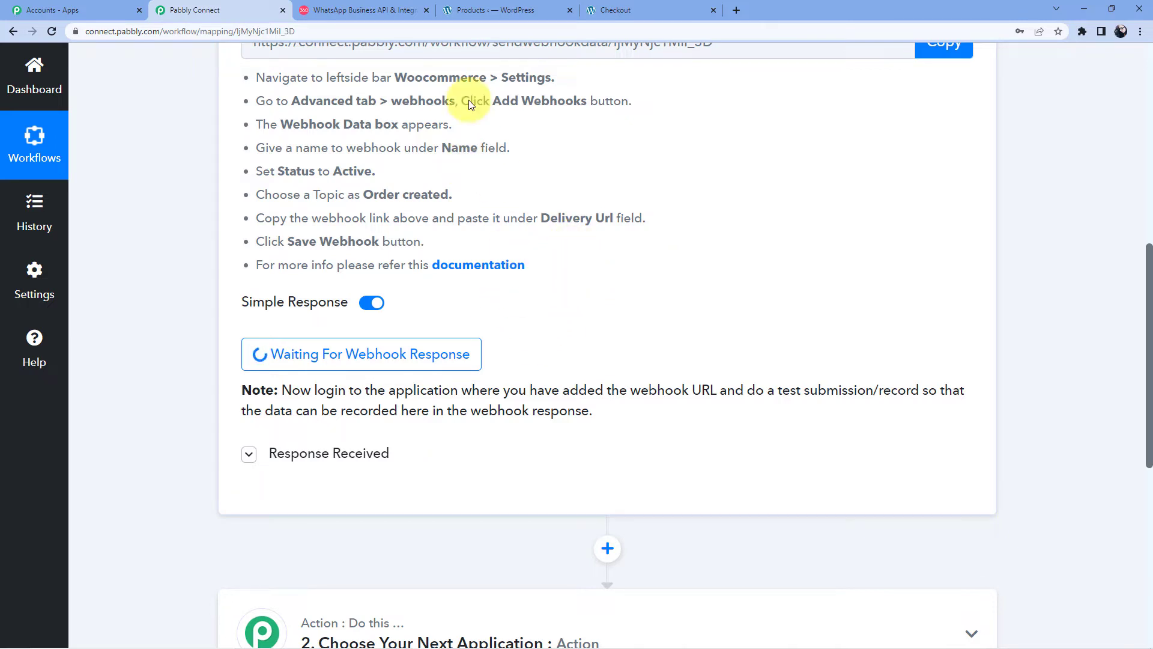
pyautogui.click(621, 10)
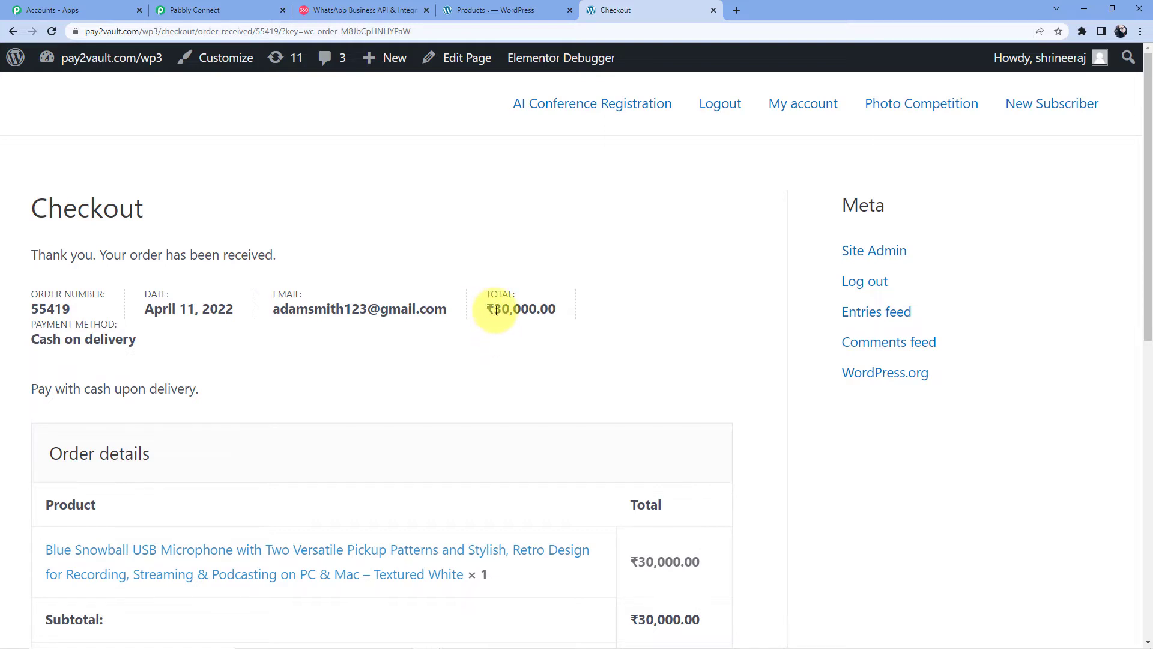
pyautogui.moveTo(497, 310); pyautogui.dragTo(555, 308)
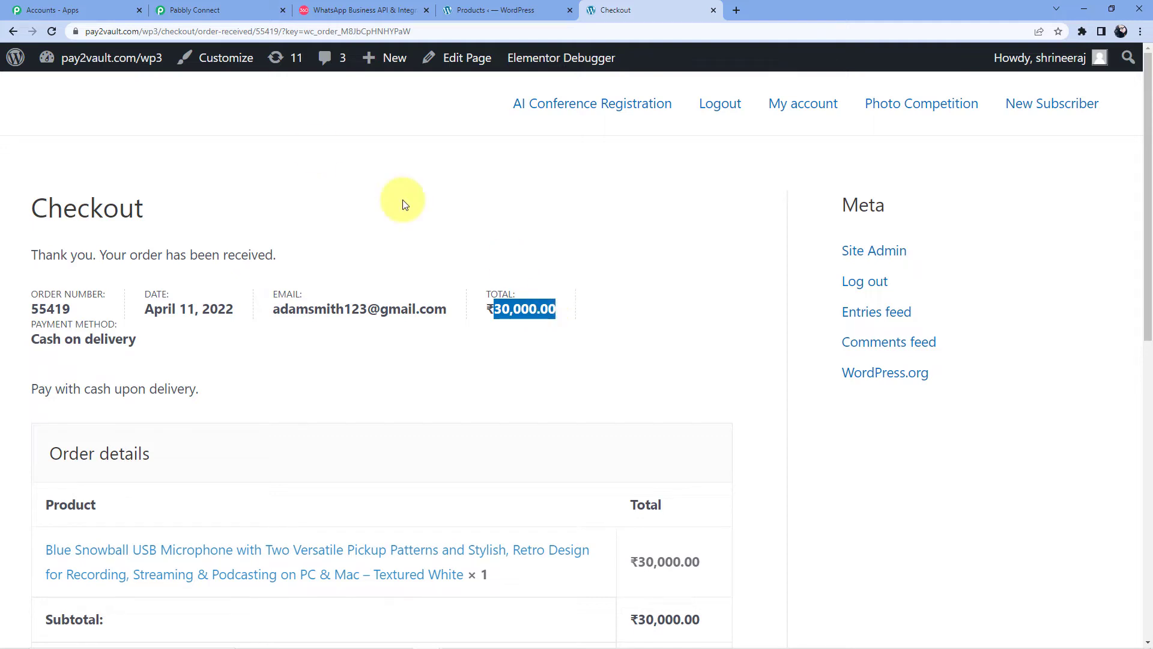
# Step: Review the new order's webhook line item: quantity 1, subtotal and total 30000.00, price 30000
pyautogui.click(238, 8)
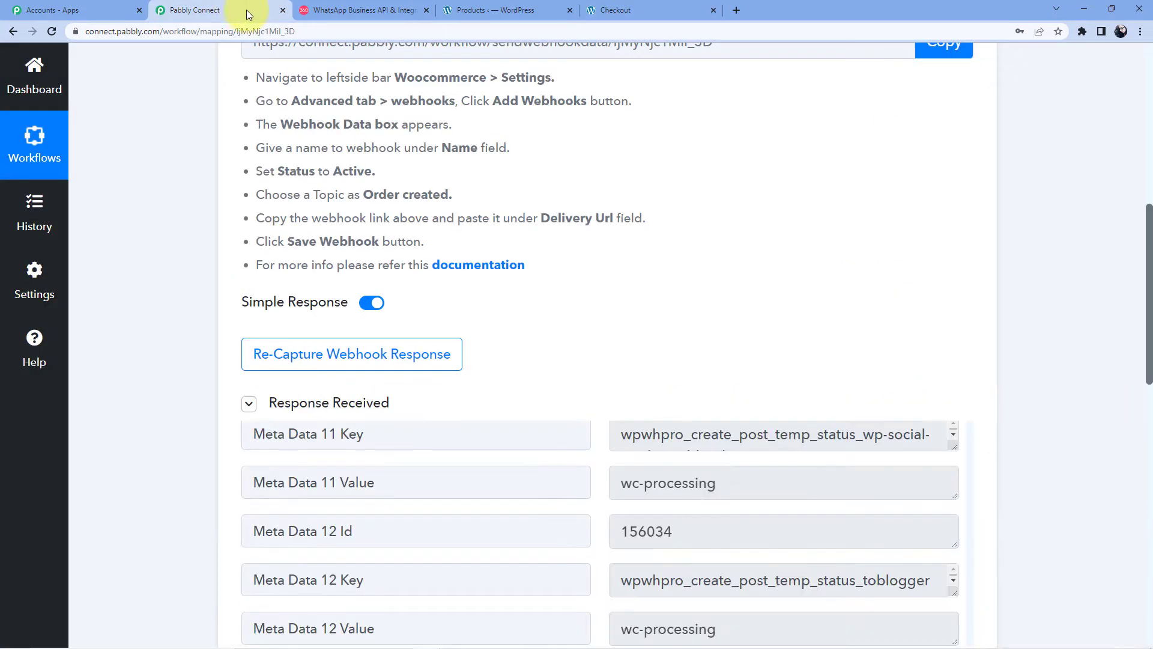
pyautogui.scroll(-3, 673, 300)
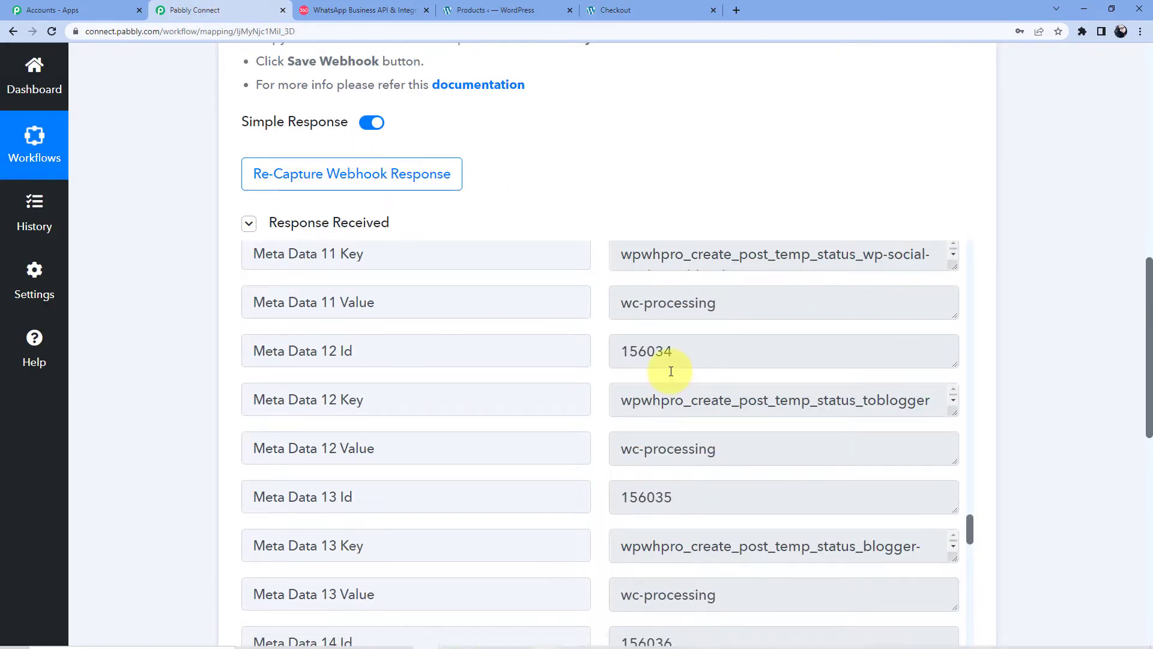
pyautogui.scroll(-4, 699, 334)
pyautogui.scroll(-12, 699, 334)
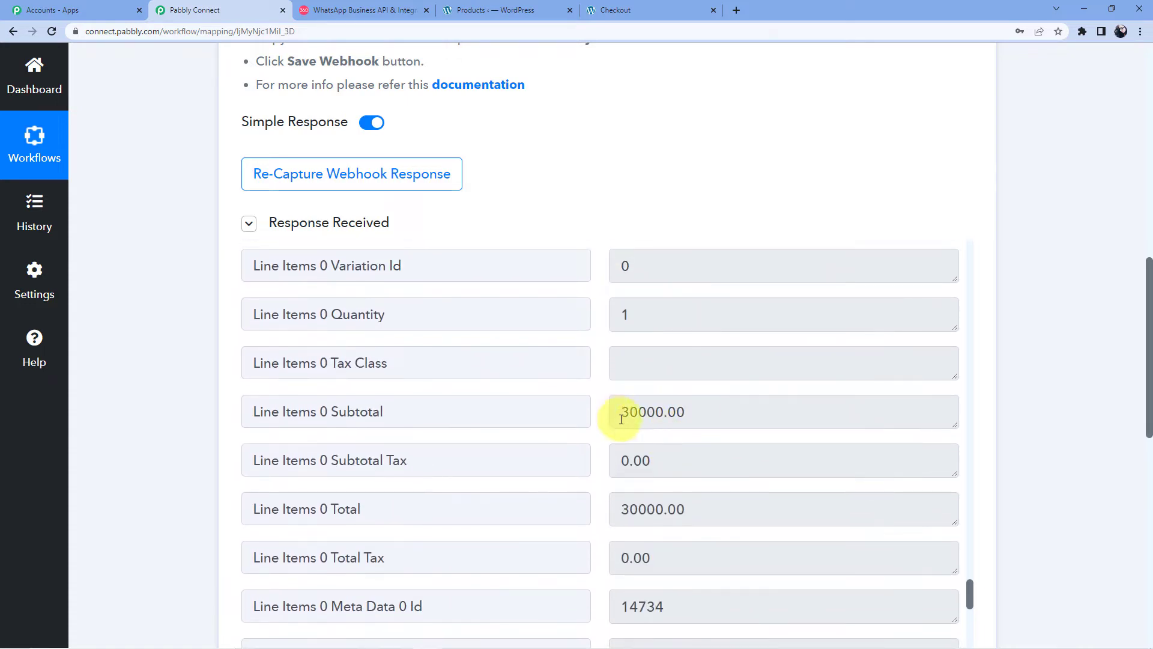
pyautogui.moveTo(620, 412); pyautogui.dragTo(701, 409)
pyautogui.scroll(-20, 718, 401)
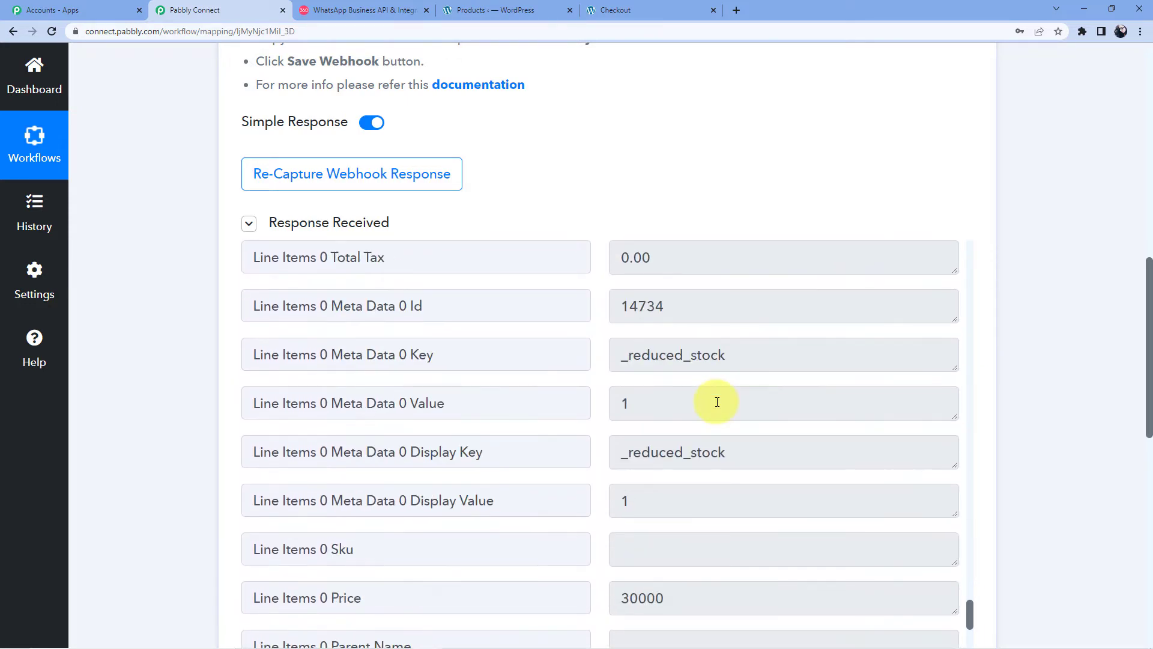
# Step: Set the second action step to Number Formatter by Pabbly's Perform Math Operation event and connect it
pyautogui.scroll(-10, 564, 643)
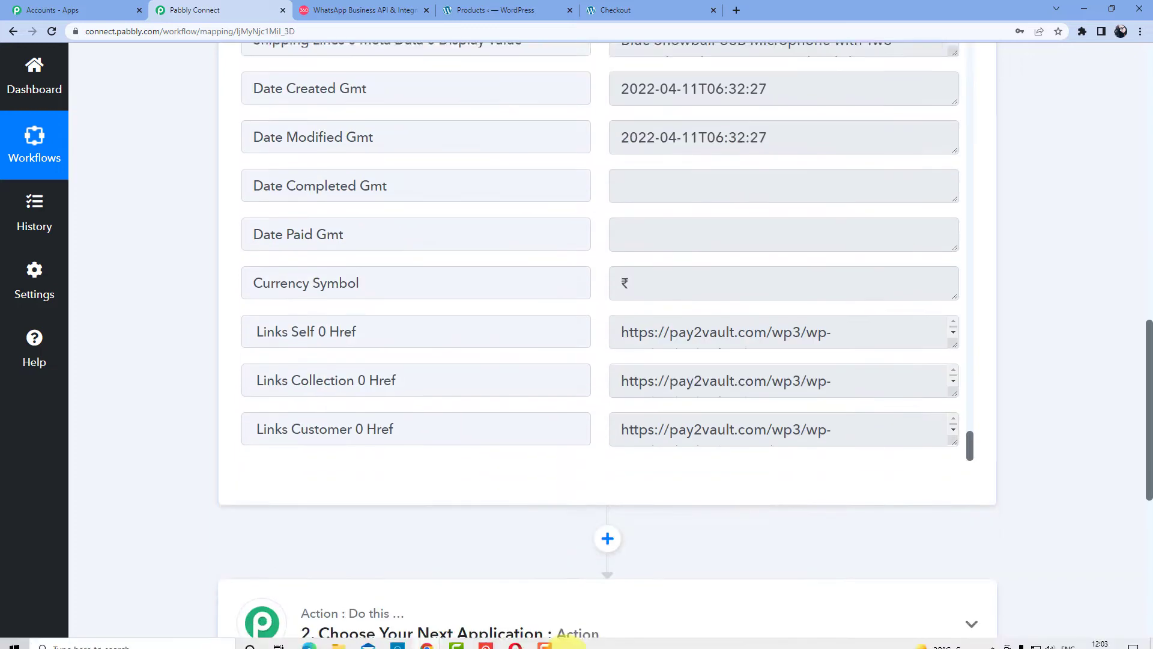
pyautogui.click(446, 198)
pyautogui.scroll(-2, 446, 250)
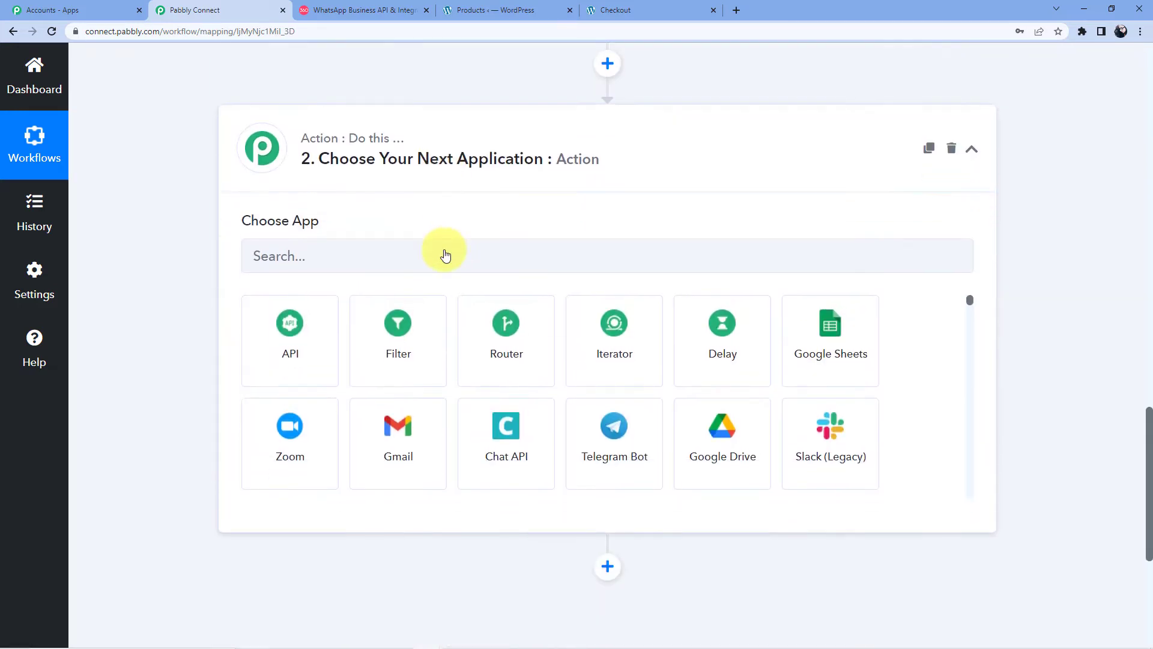
pyautogui.click(323, 179)
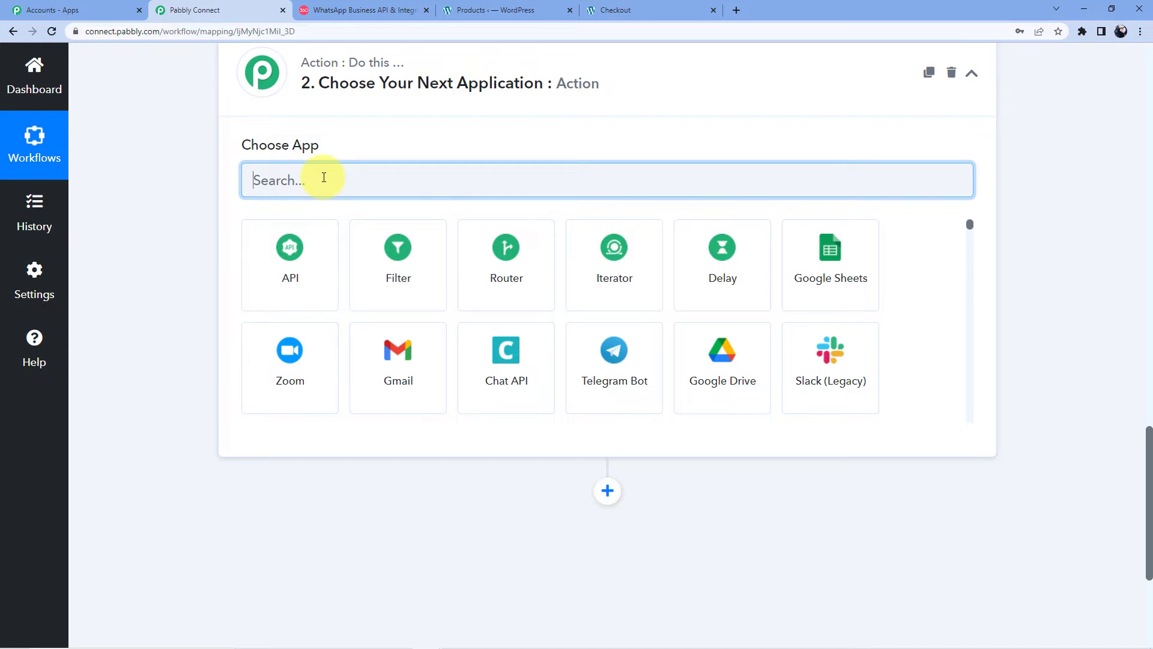
pyautogui.write('Number')
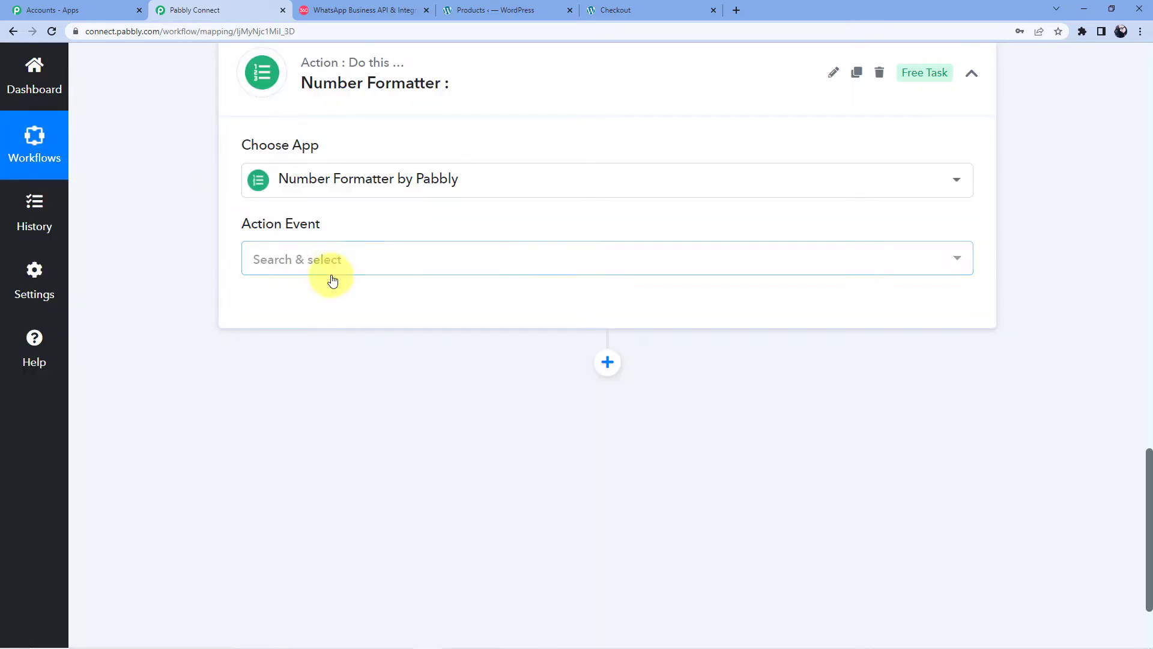
pyautogui.click(332, 263)
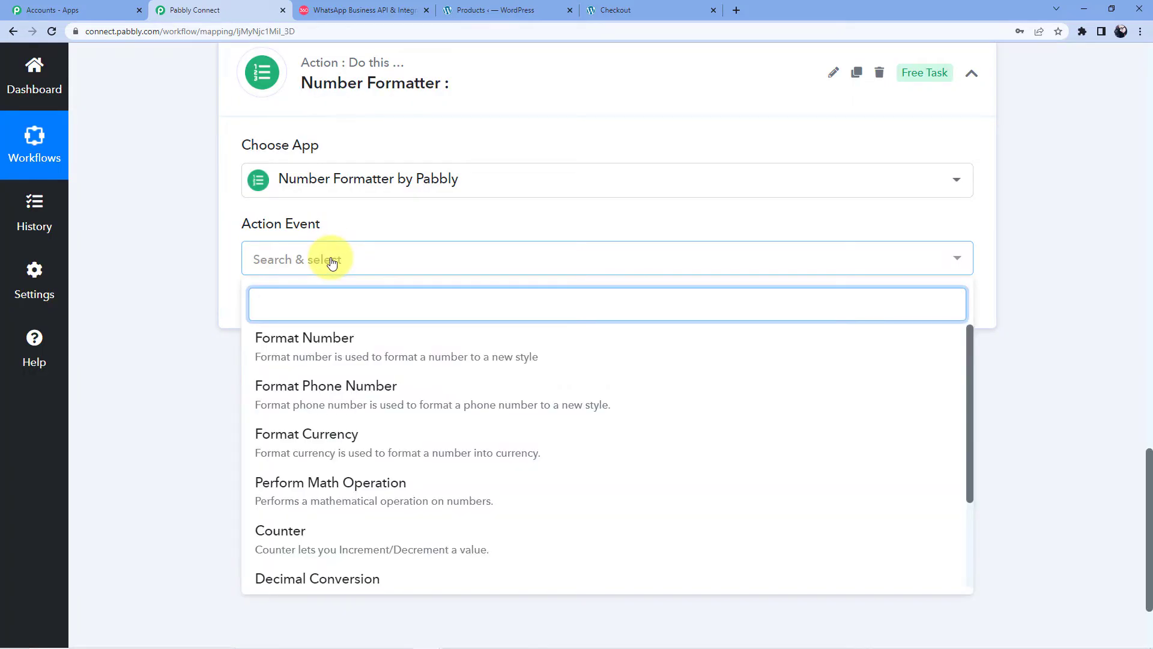
pyautogui.write('Perform')
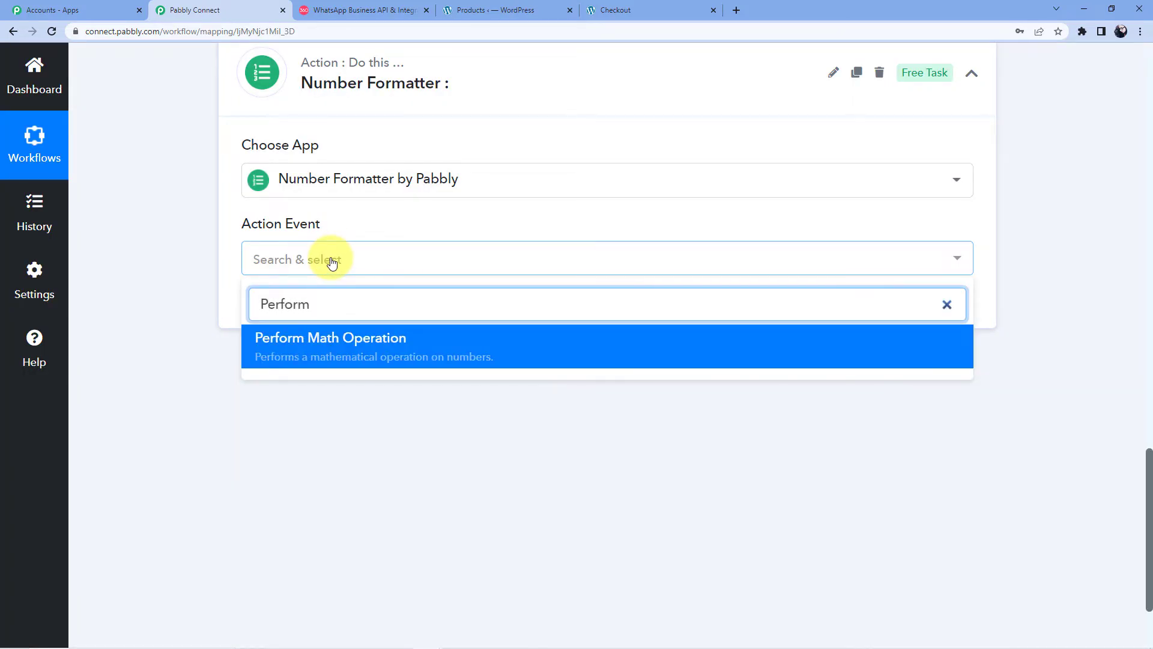
pyautogui.scroll(-1, 319, 324)
pyautogui.click(332, 291)
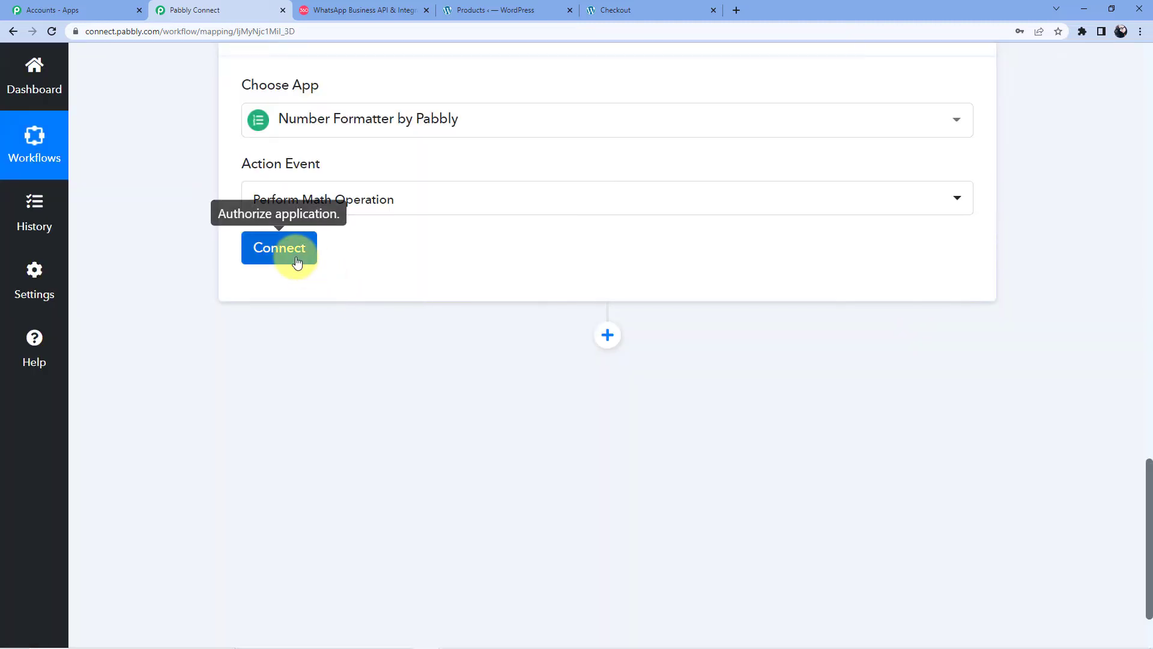
pyautogui.click(297, 263)
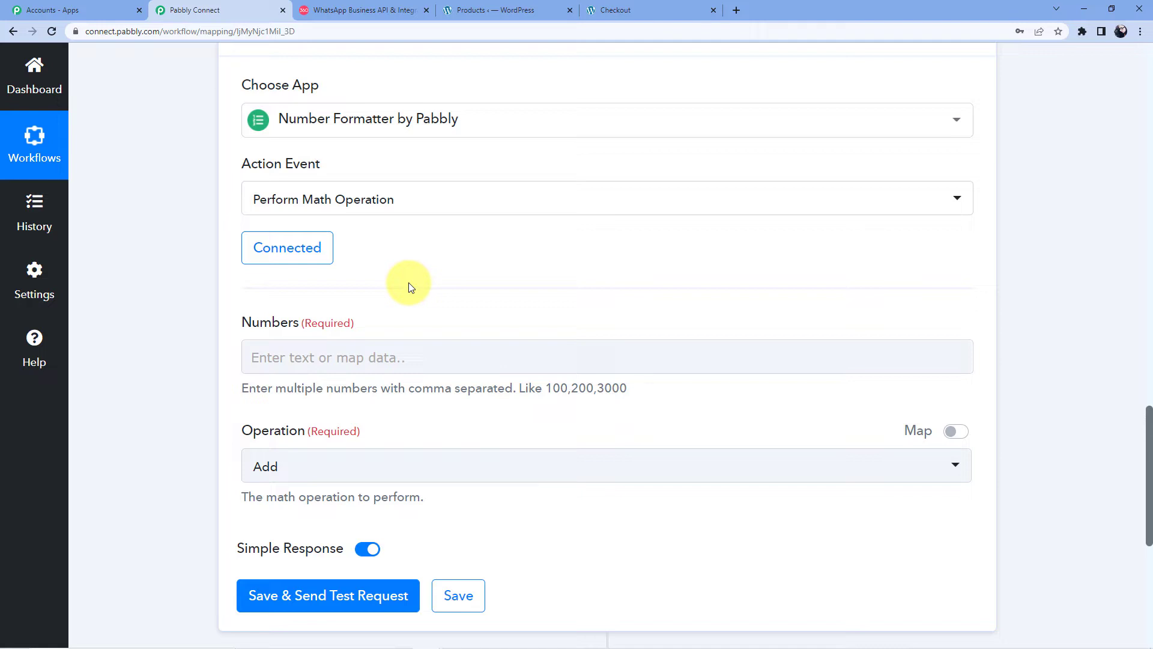
# Step: Map the WooCommerce New Order Created Total into the Numbers field
pyautogui.scroll(-2, 408, 287)
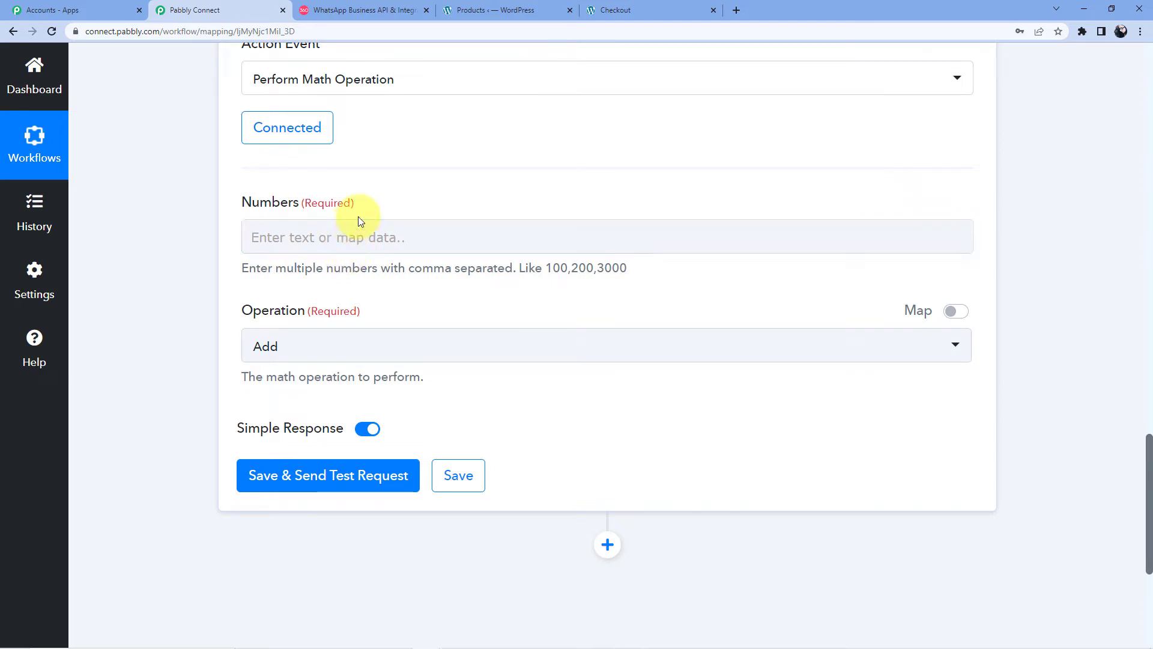
pyautogui.scroll(5, 351, 233)
pyautogui.scroll(3, 352, 231)
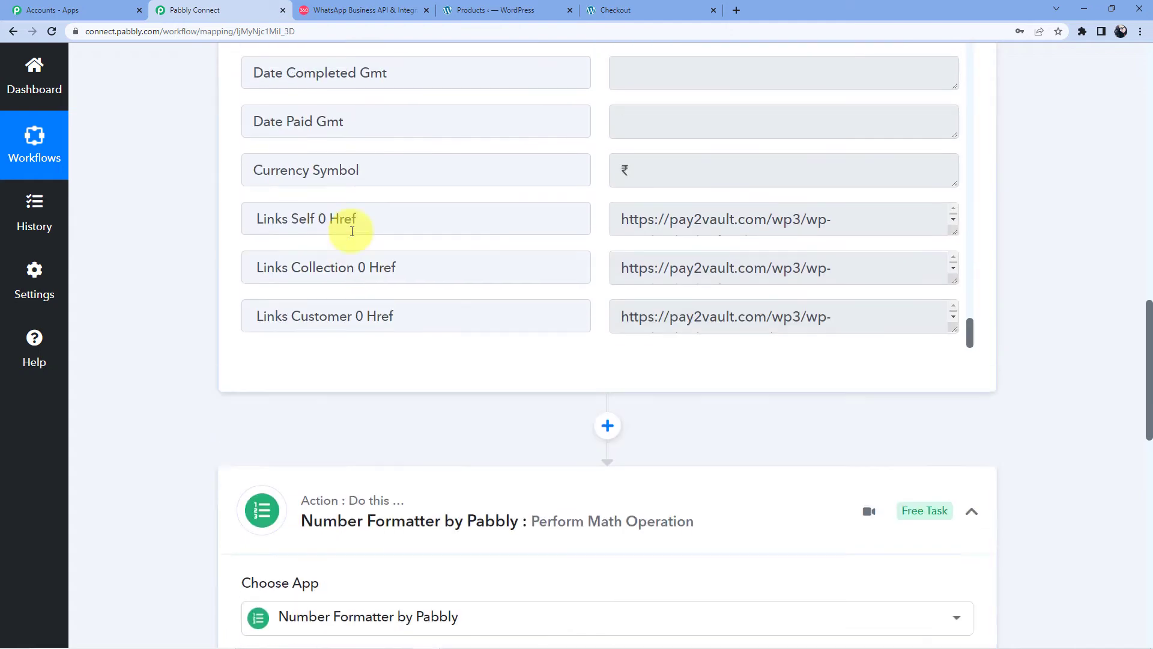
pyautogui.scroll(5, 563, 306)
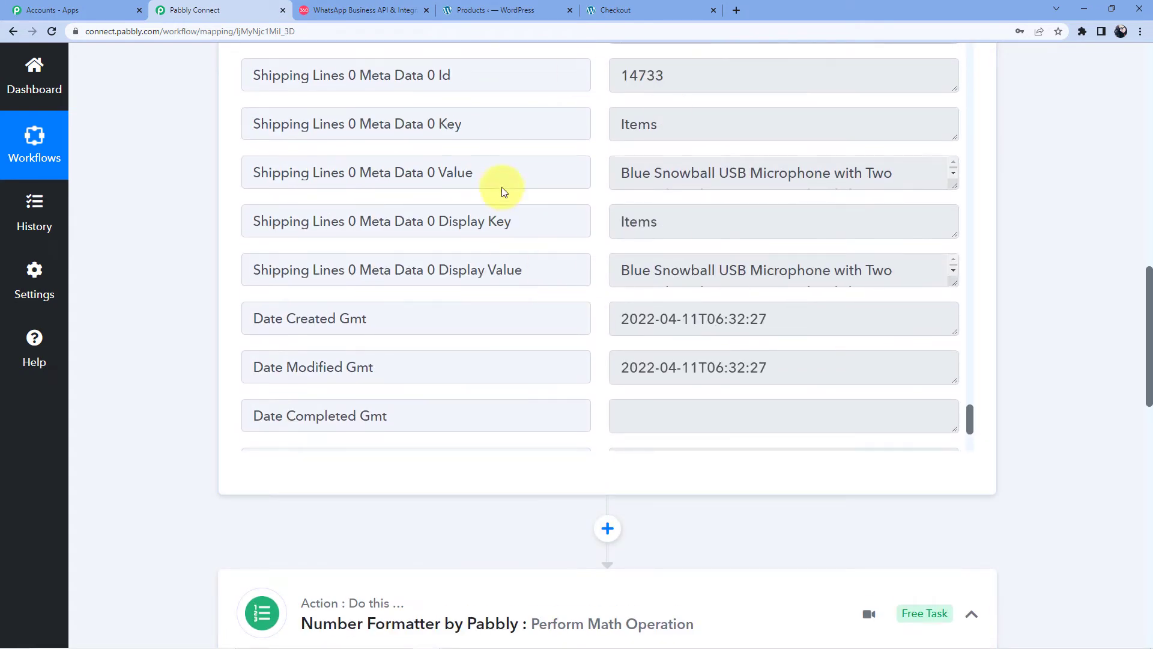
pyautogui.scroll(-9, 218, 221)
pyautogui.scroll(-5, 324, 246)
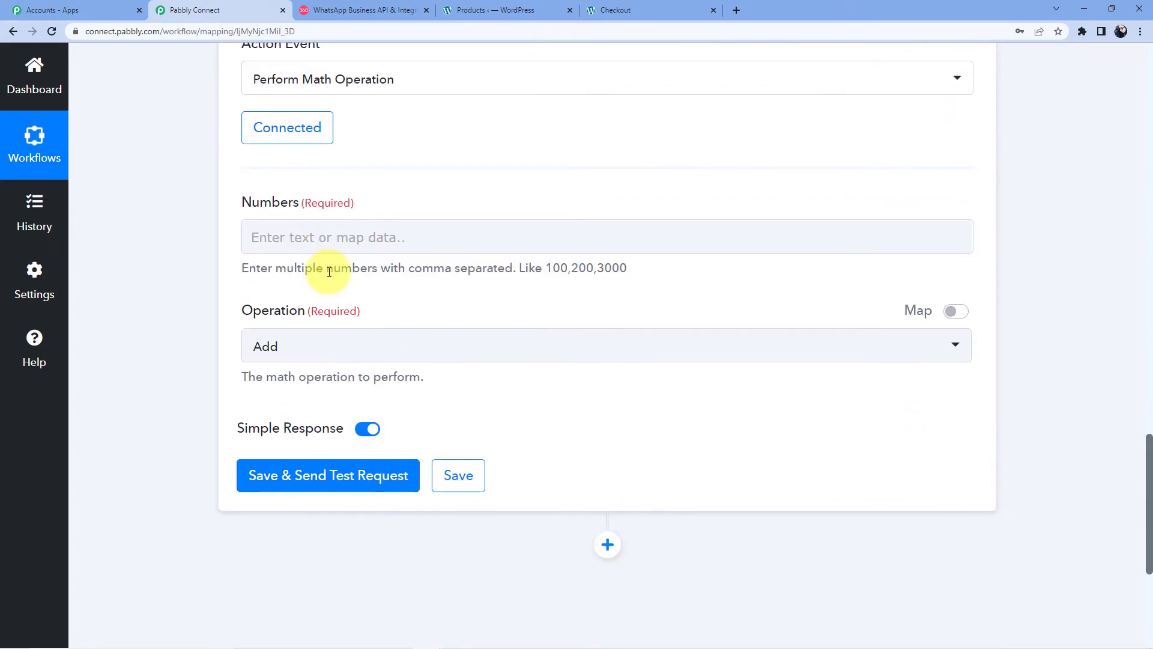
pyautogui.scroll(2, 327, 175)
pyautogui.click(296, 235)
pyautogui.scroll(-2, 336, 244)
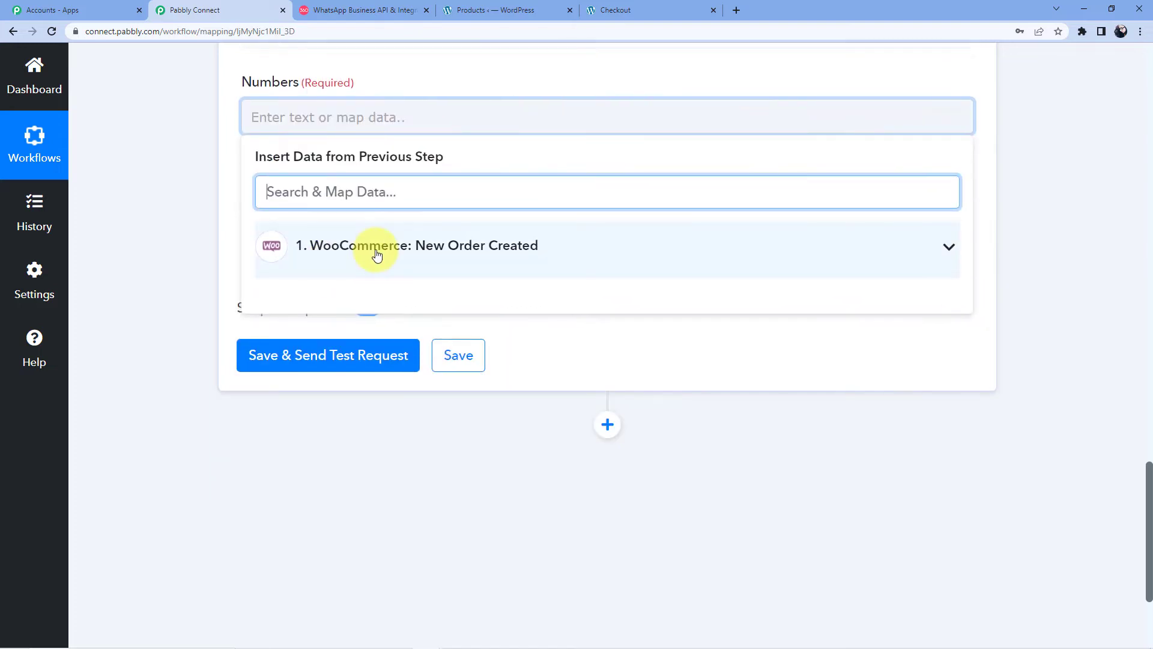
pyautogui.click(378, 250)
pyautogui.scroll(-5, 319, 337)
pyautogui.scroll(-10, 393, 341)
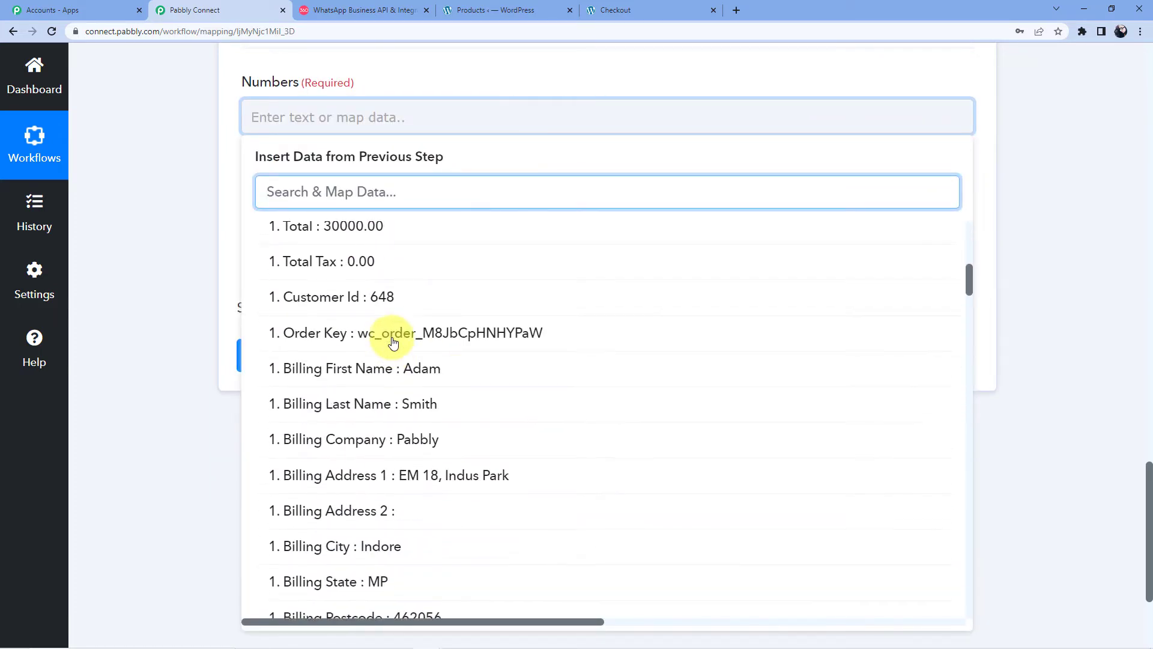
pyautogui.scroll(-10, 393, 350)
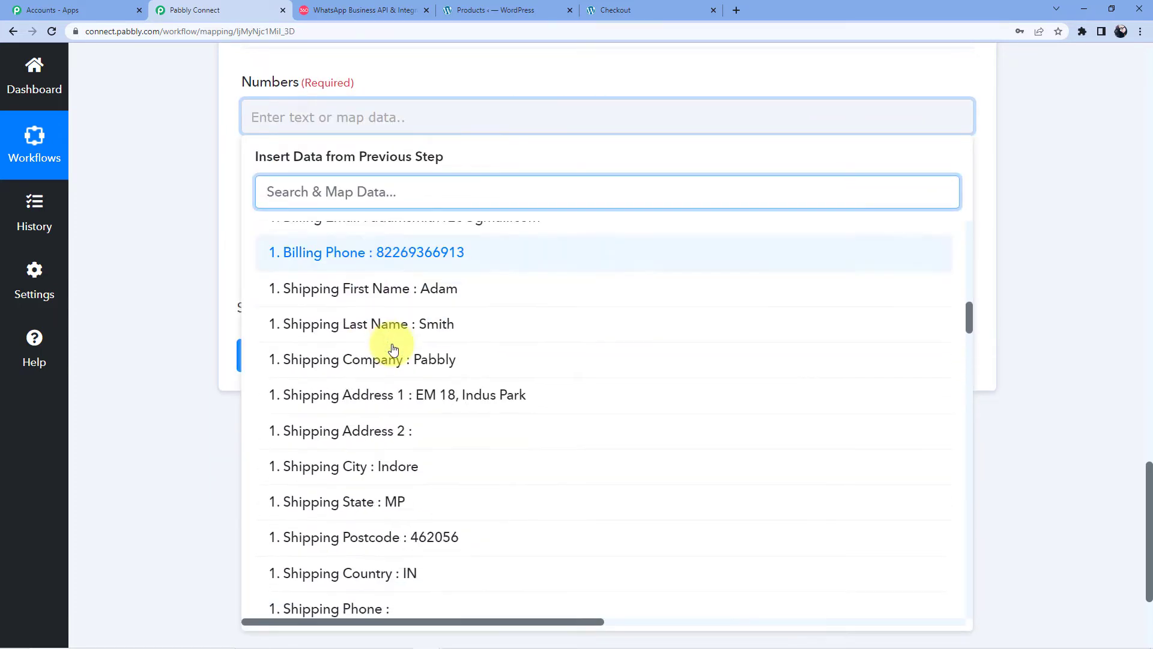
pyautogui.scroll(-10, 393, 349)
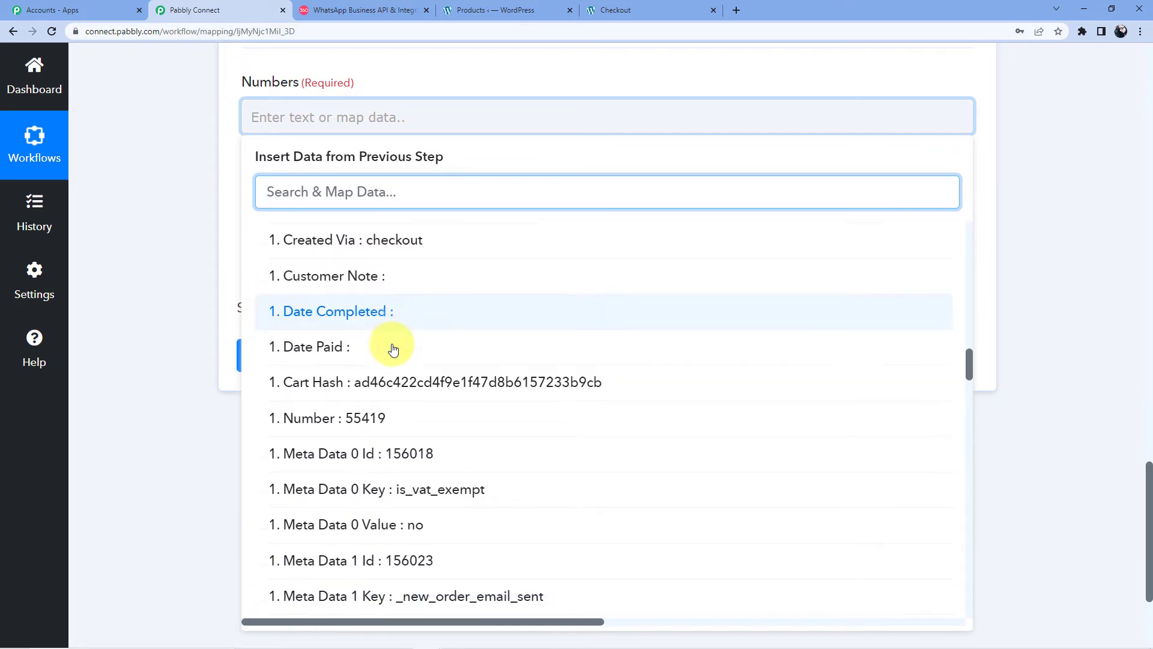
pyautogui.scroll(-10, 393, 350)
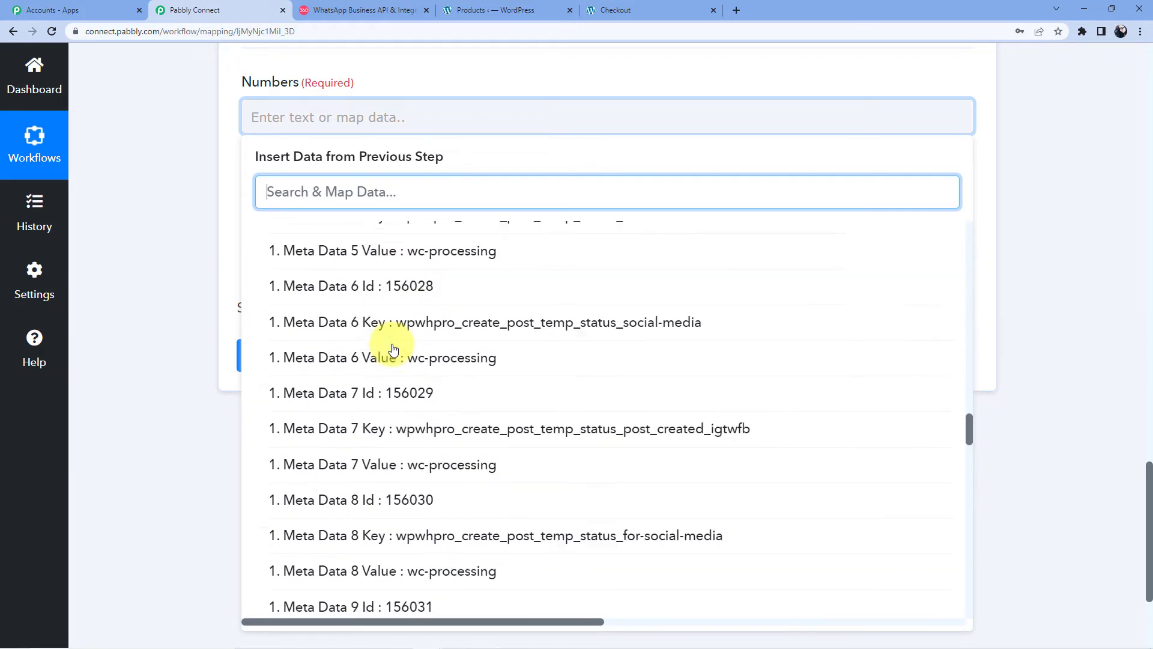
pyautogui.scroll(-10, 393, 350)
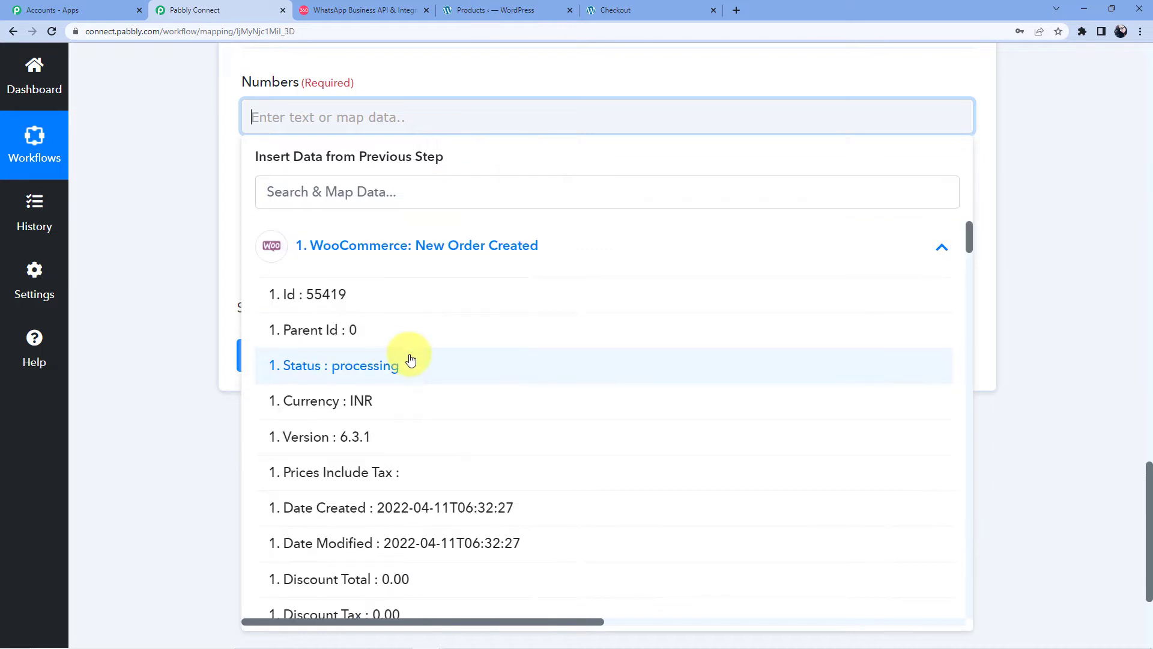
pyautogui.scroll(-2, 411, 369)
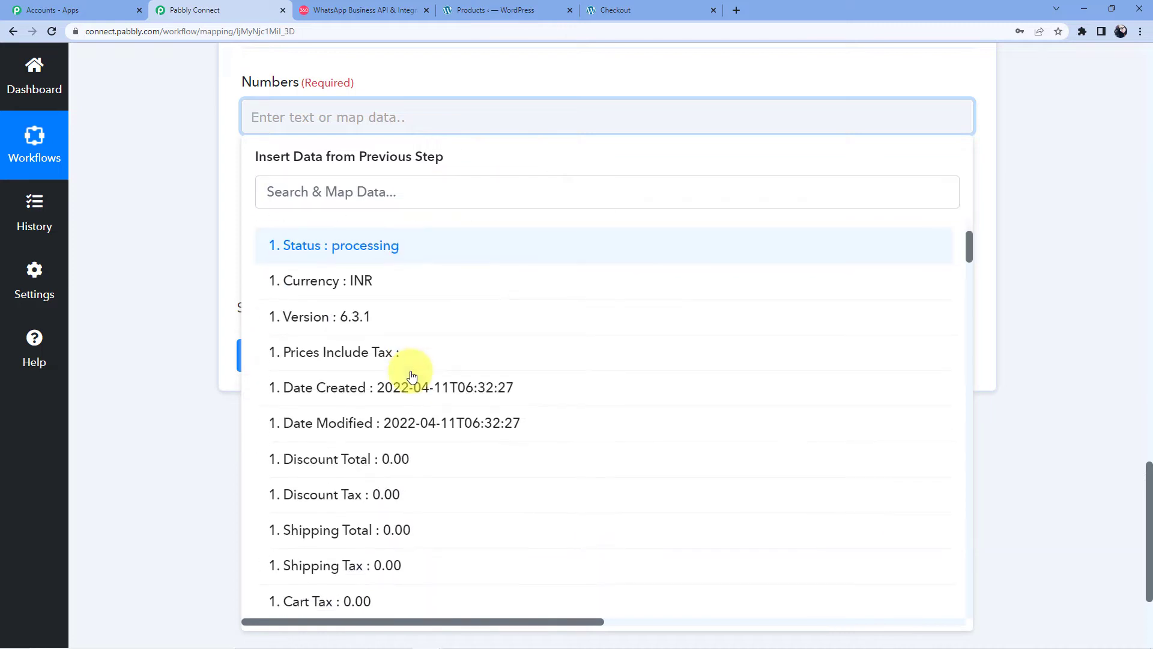
pyautogui.scroll(1, 412, 373)
pyautogui.scroll(-4, 411, 376)
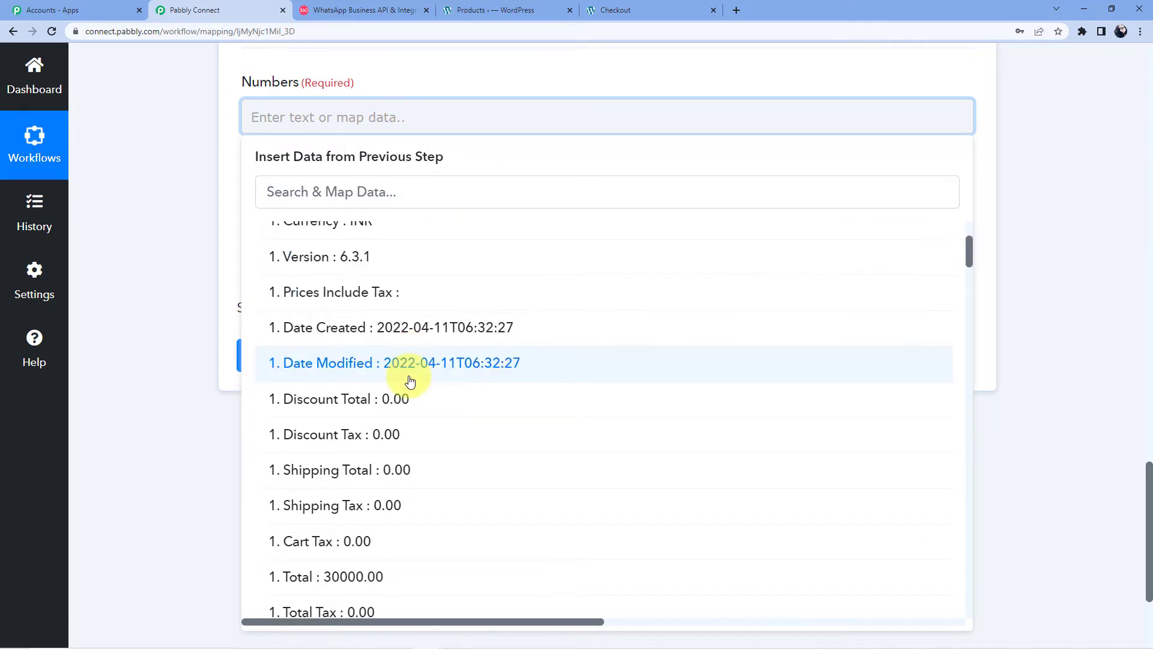
pyautogui.scroll(-3, 409, 380)
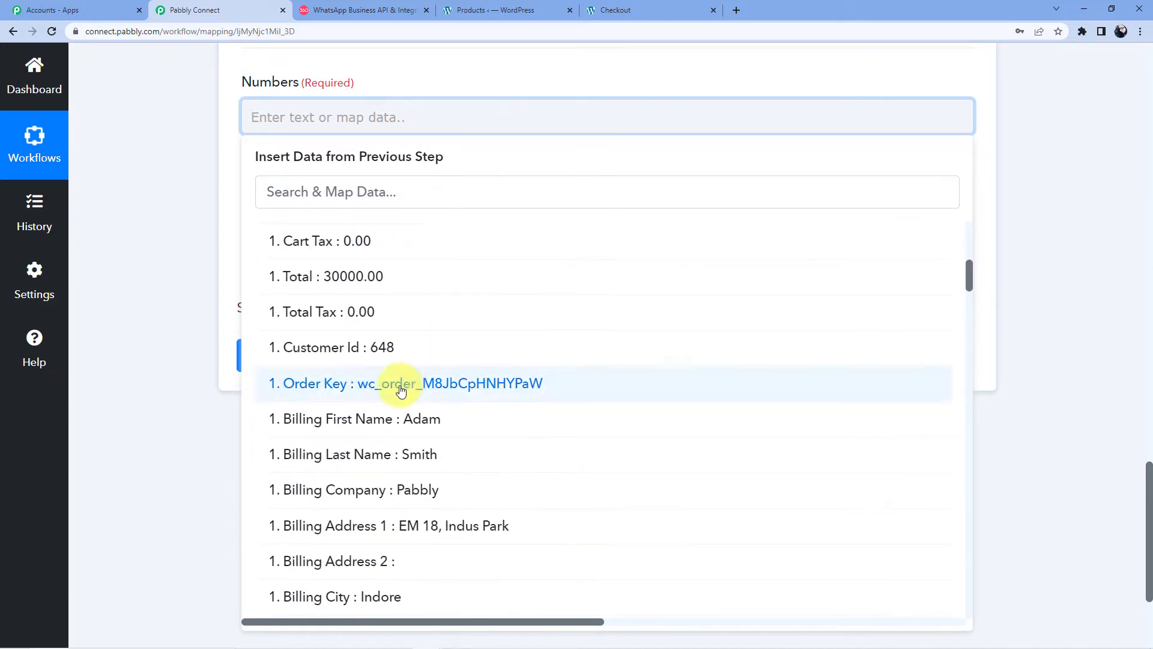
pyautogui.scroll(6, 406, 379)
pyautogui.click(376, 188)
pyautogui.write('T')
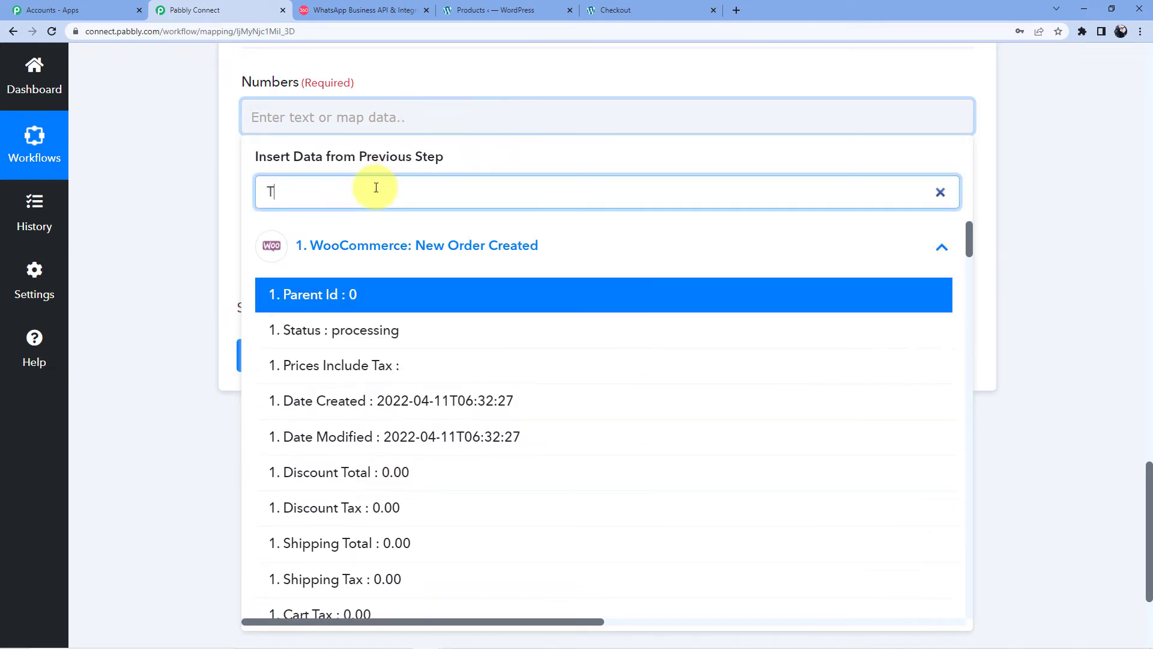
pyautogui.write('otal')
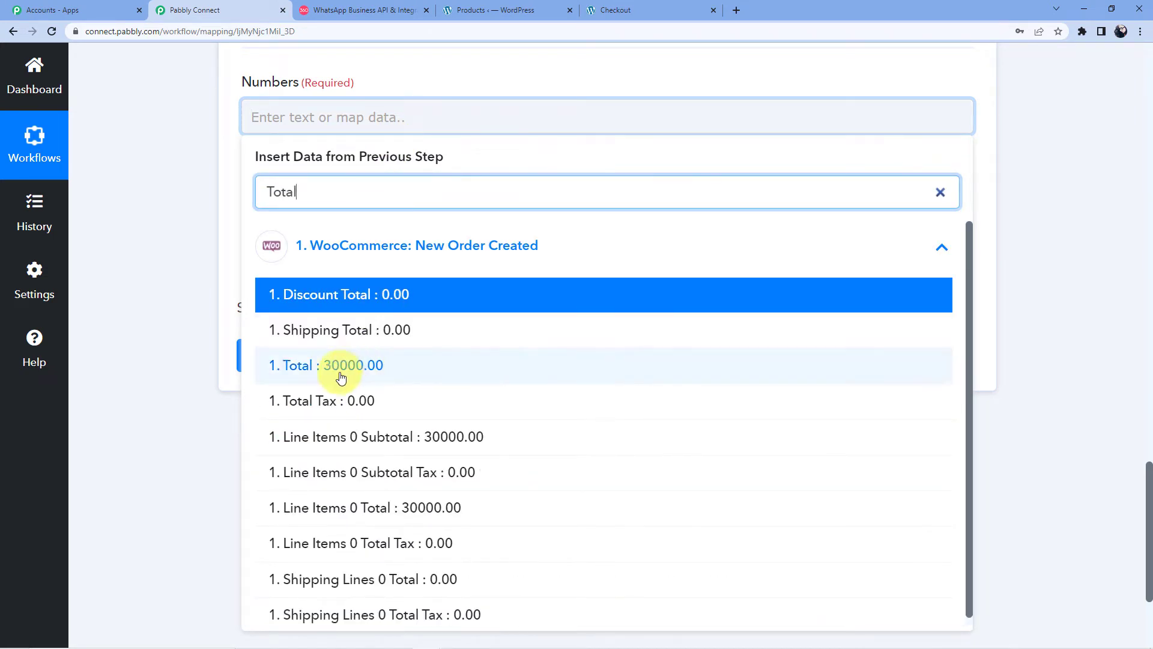
pyautogui.click(306, 367)
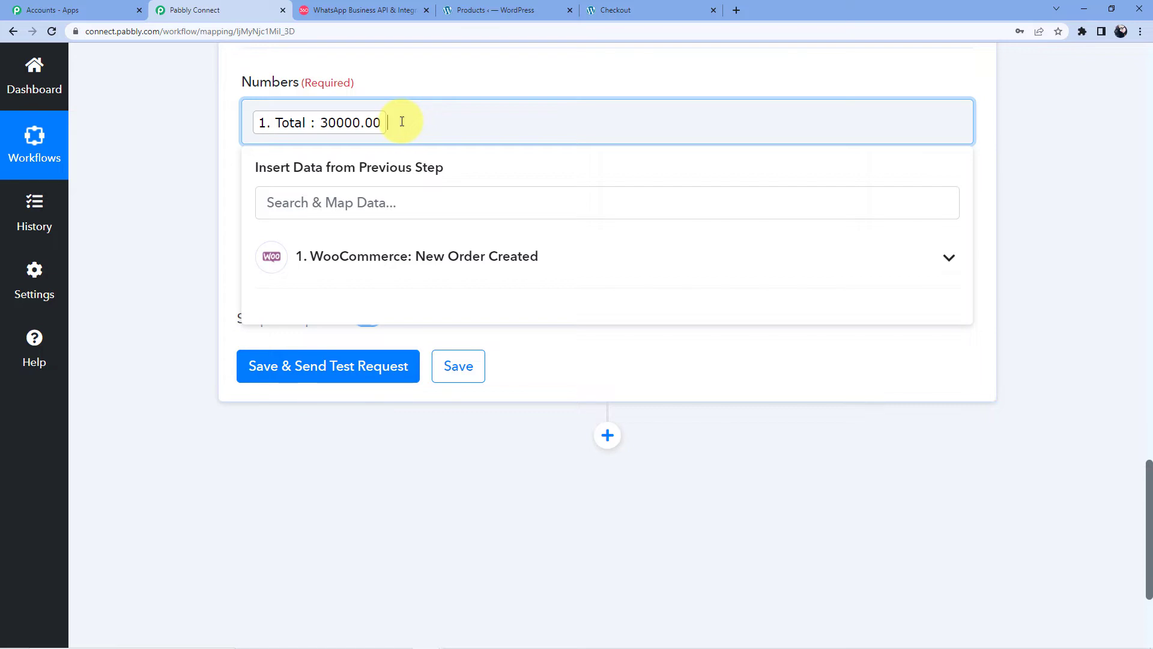
# Step: Append ', 100' to Numbers, choose Multiply, and test the step, getting Result 3000000
pyautogui.write(', 100')
pyautogui.click(153, 157)
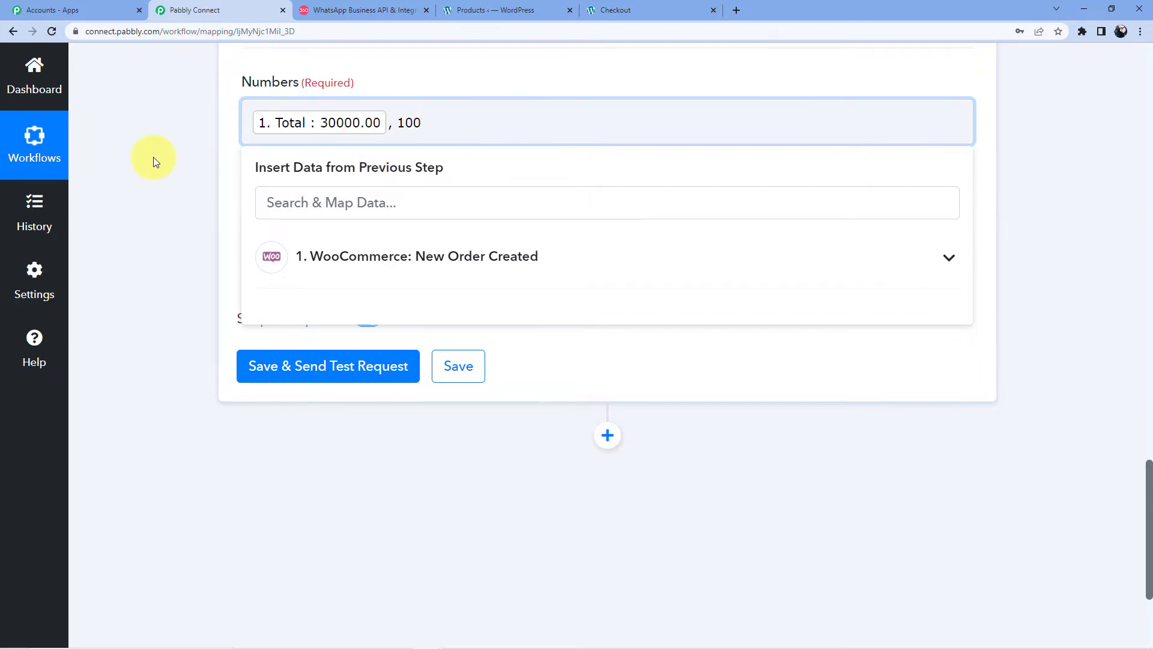
pyautogui.click(310, 244)
pyautogui.click(294, 379)
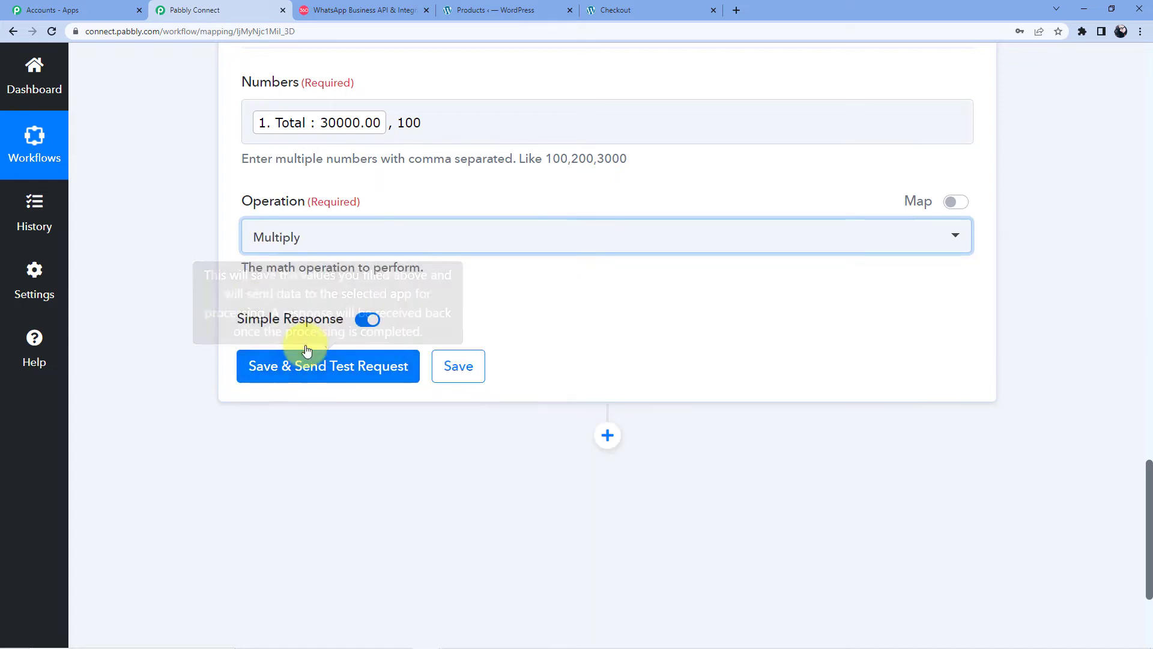
pyautogui.click(305, 368)
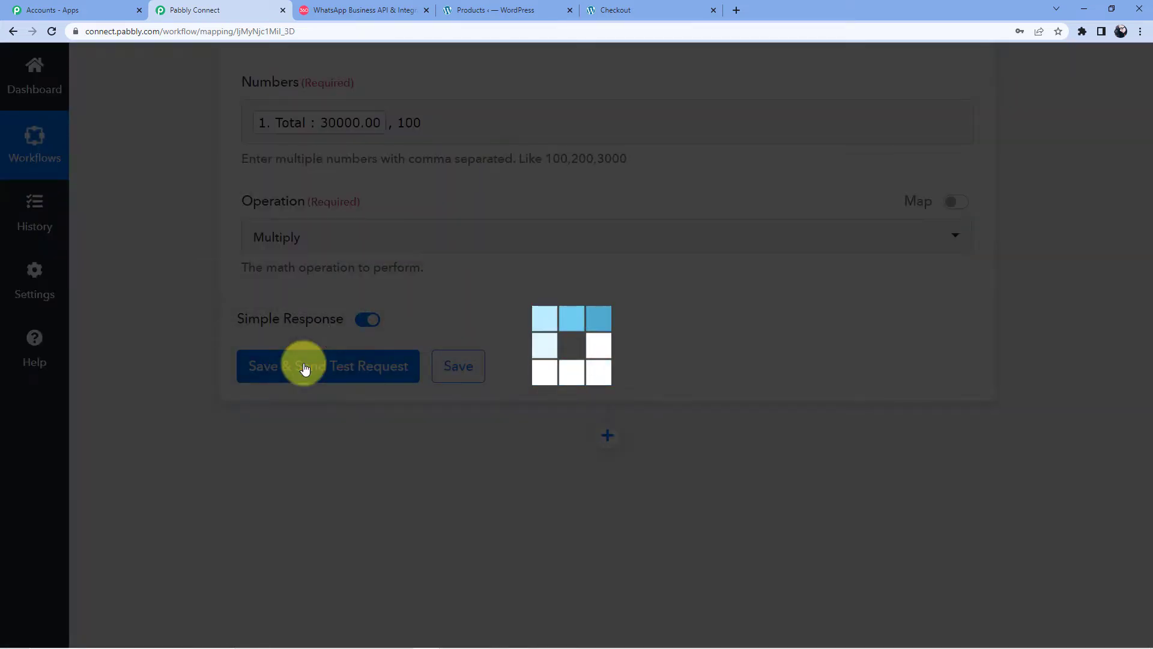
pyautogui.scroll(-3, 515, 363)
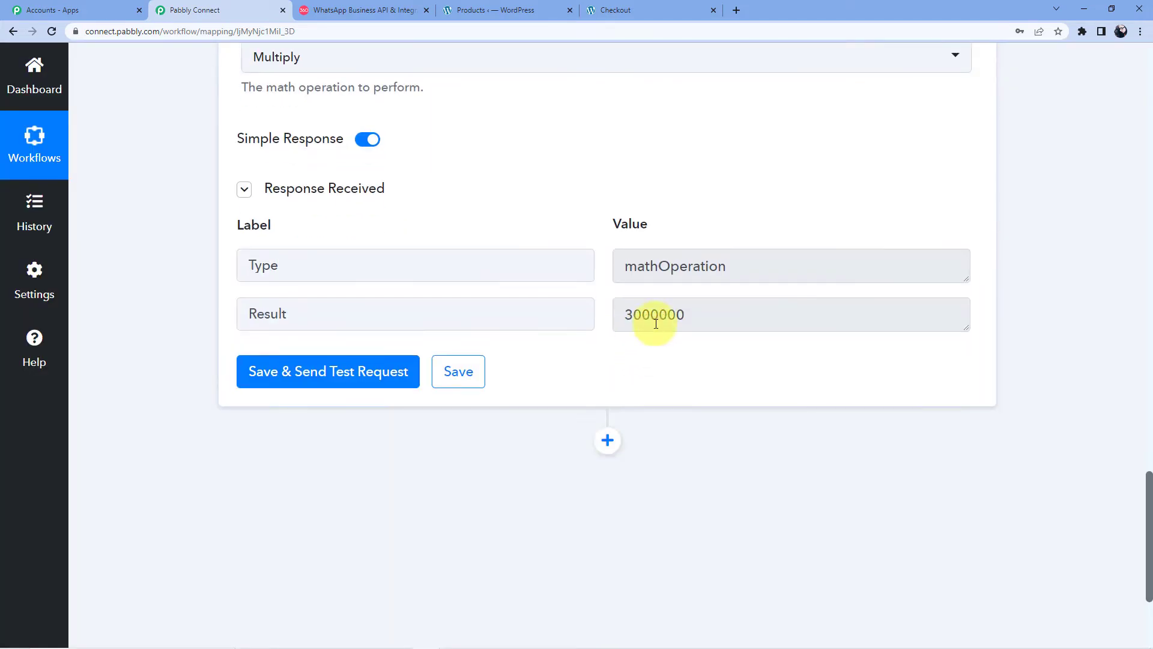
pyautogui.moveTo(625, 314); pyautogui.dragTo(688, 313)
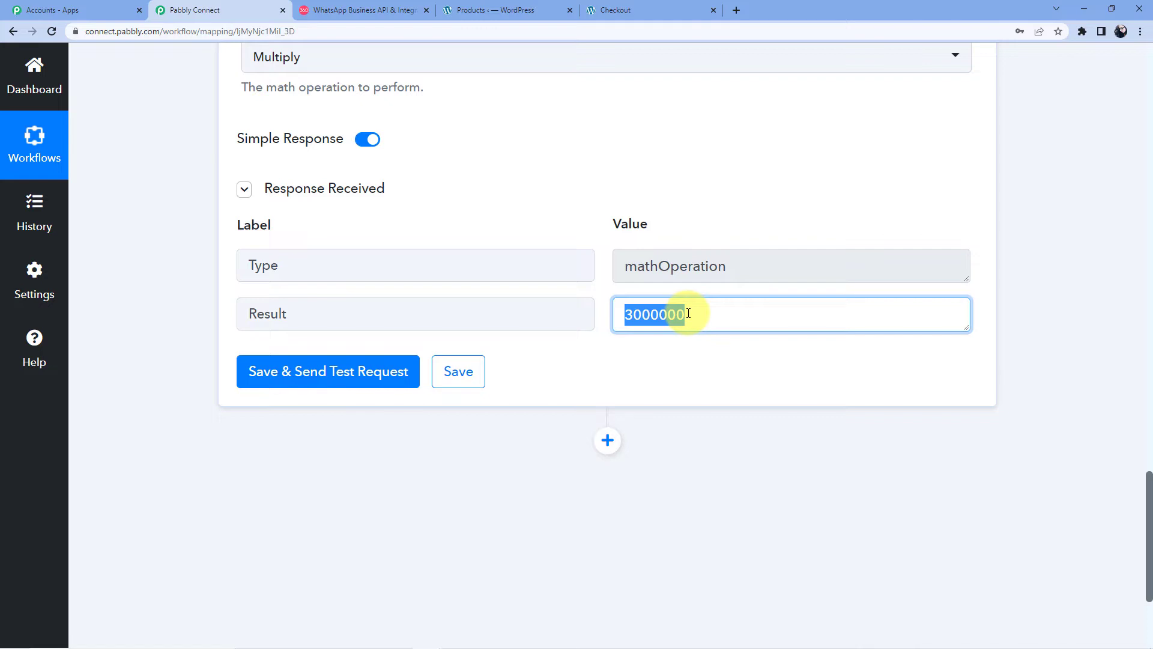
pyautogui.click(695, 244)
pyautogui.scroll(-3, 400, 343)
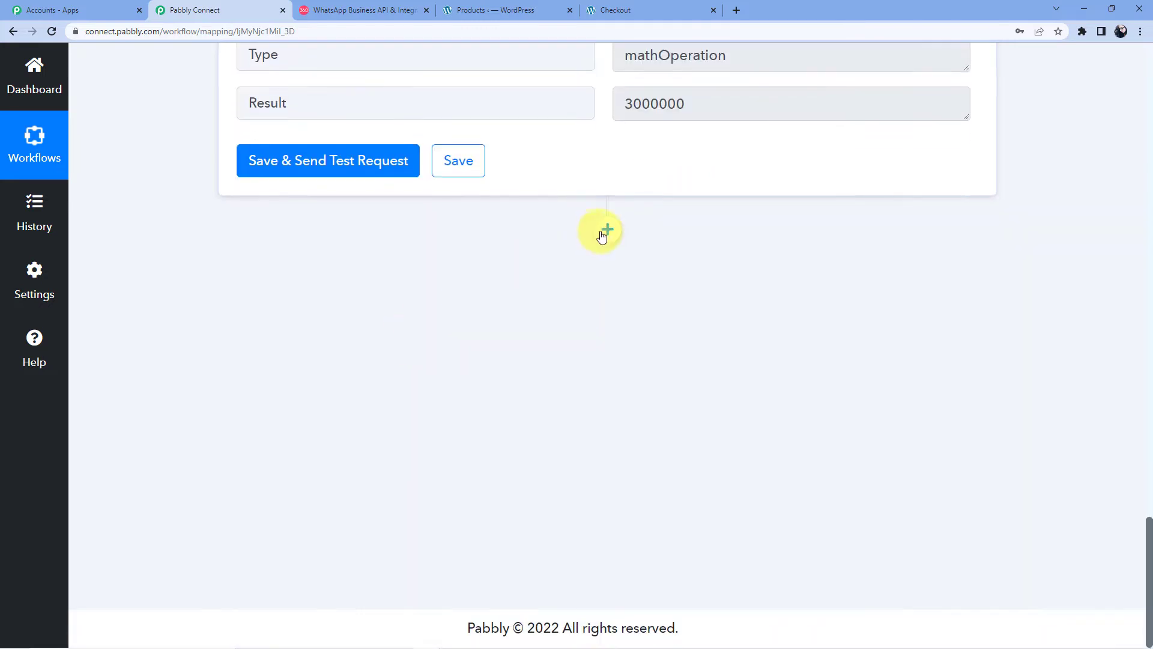
# Step: Add a Date/Time Formatter by Pabbly step using Add/Subtract Time and connect it
pyautogui.click(607, 231)
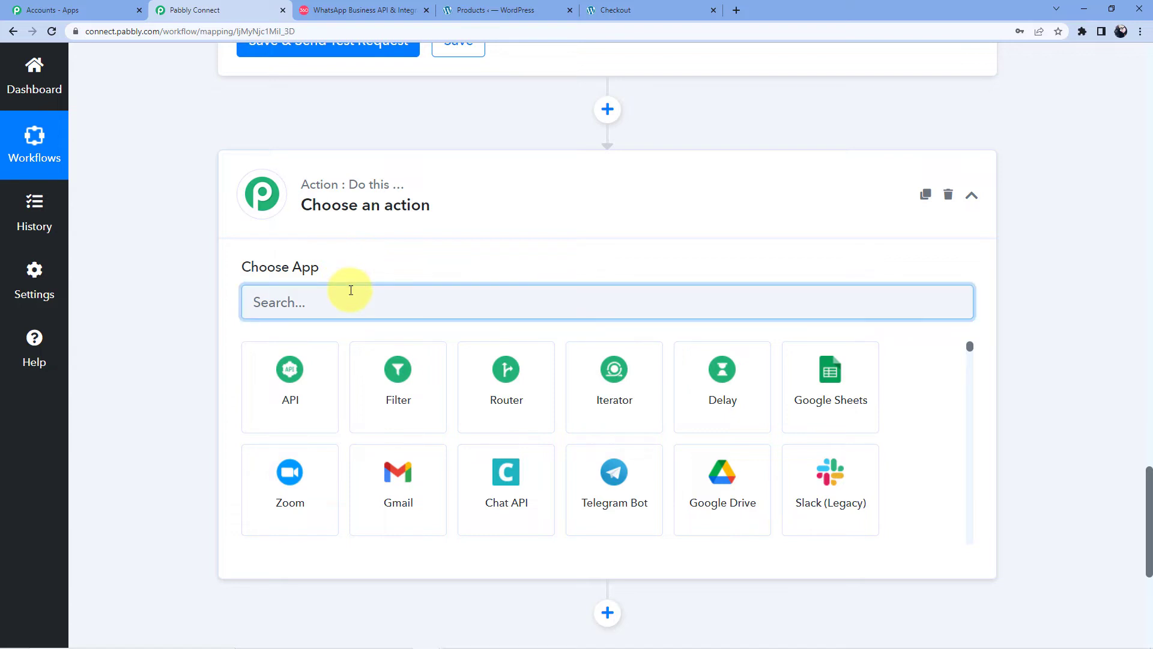
pyautogui.write('Date')
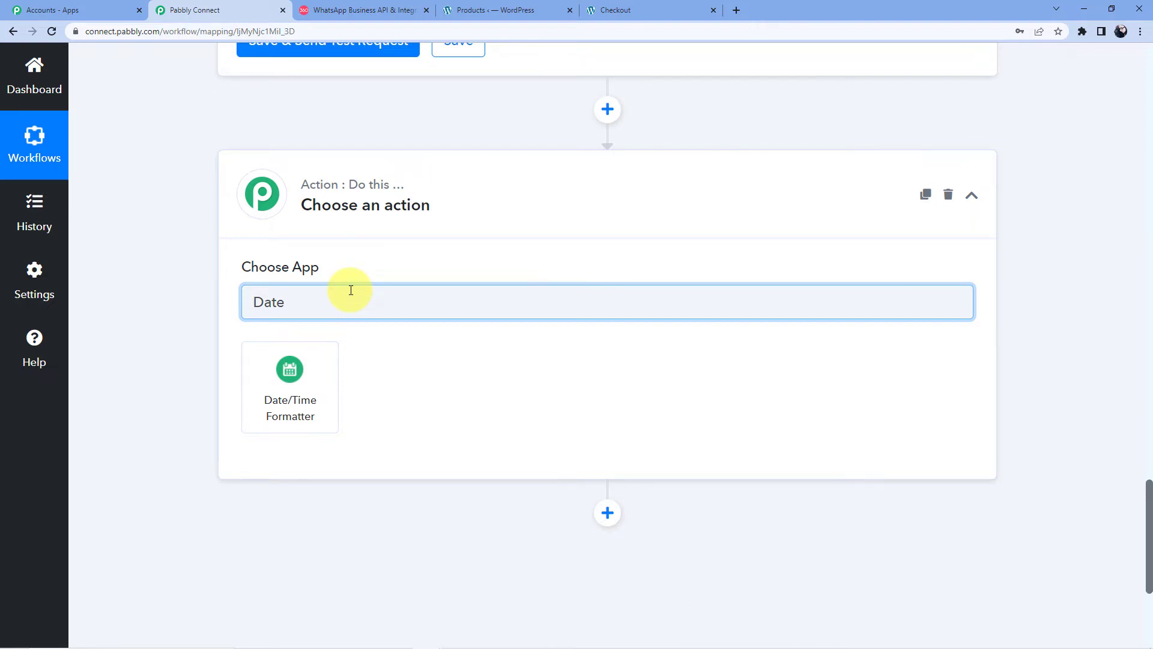
pyautogui.click(305, 363)
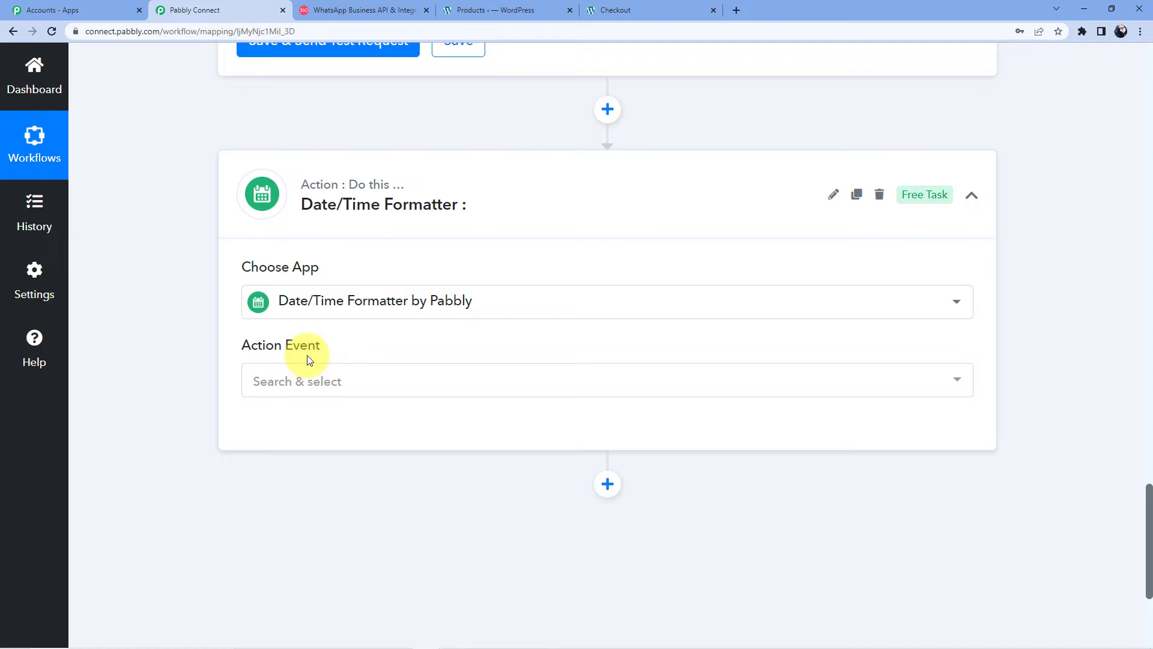
pyautogui.click(305, 375)
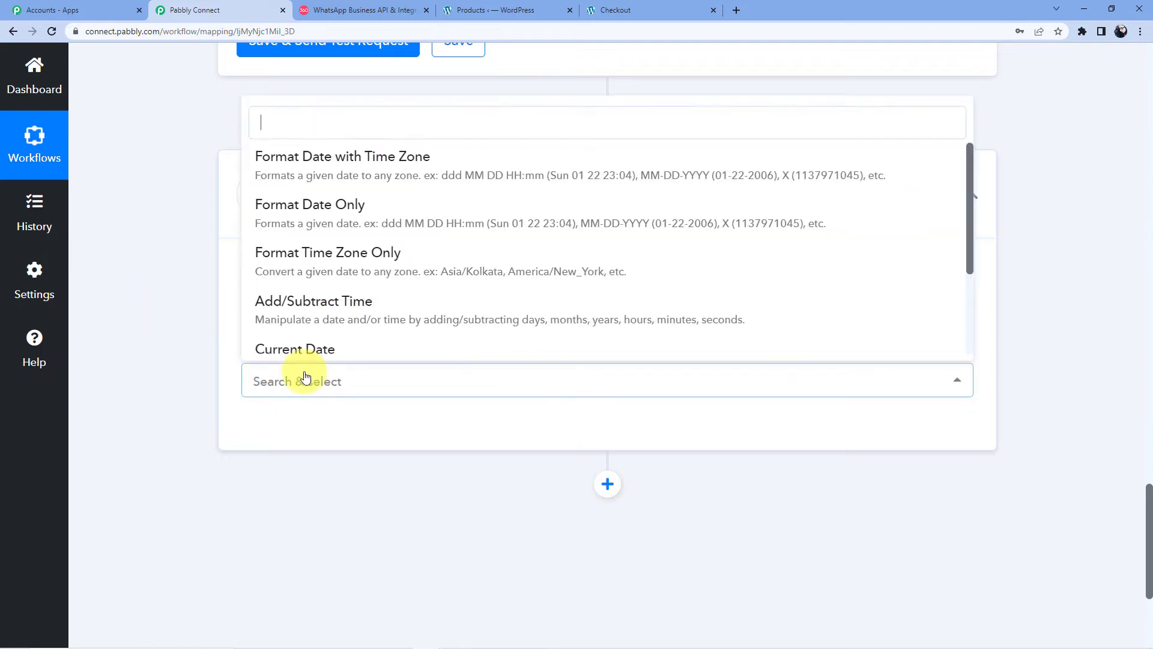
pyautogui.write('A')
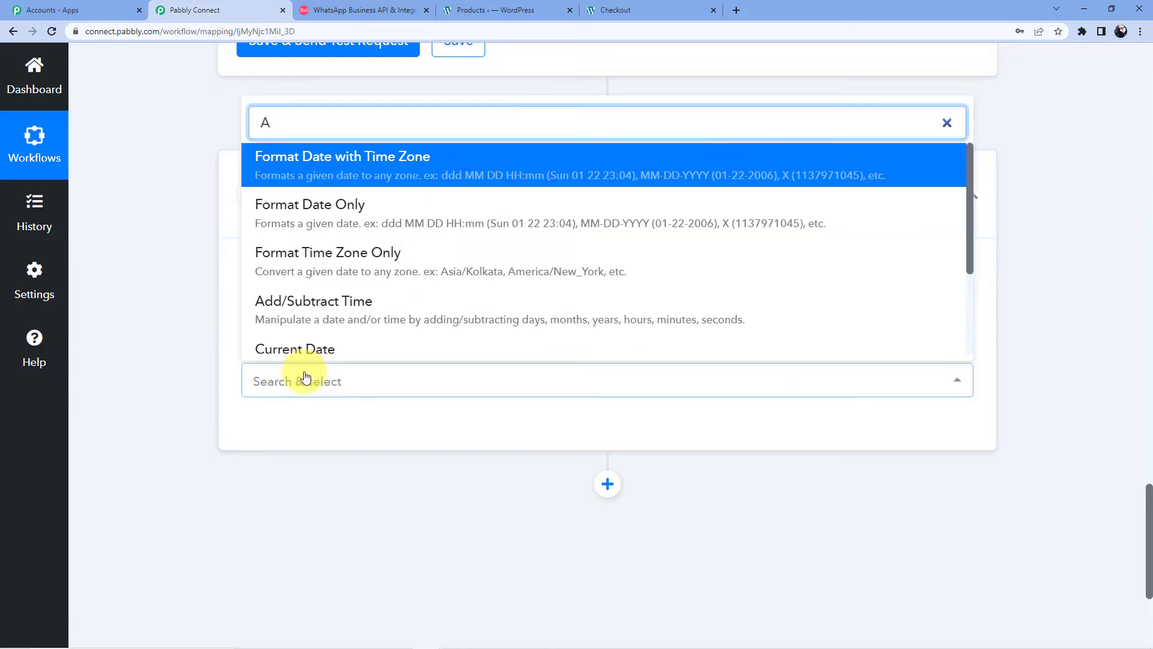
pyautogui.write('dd')
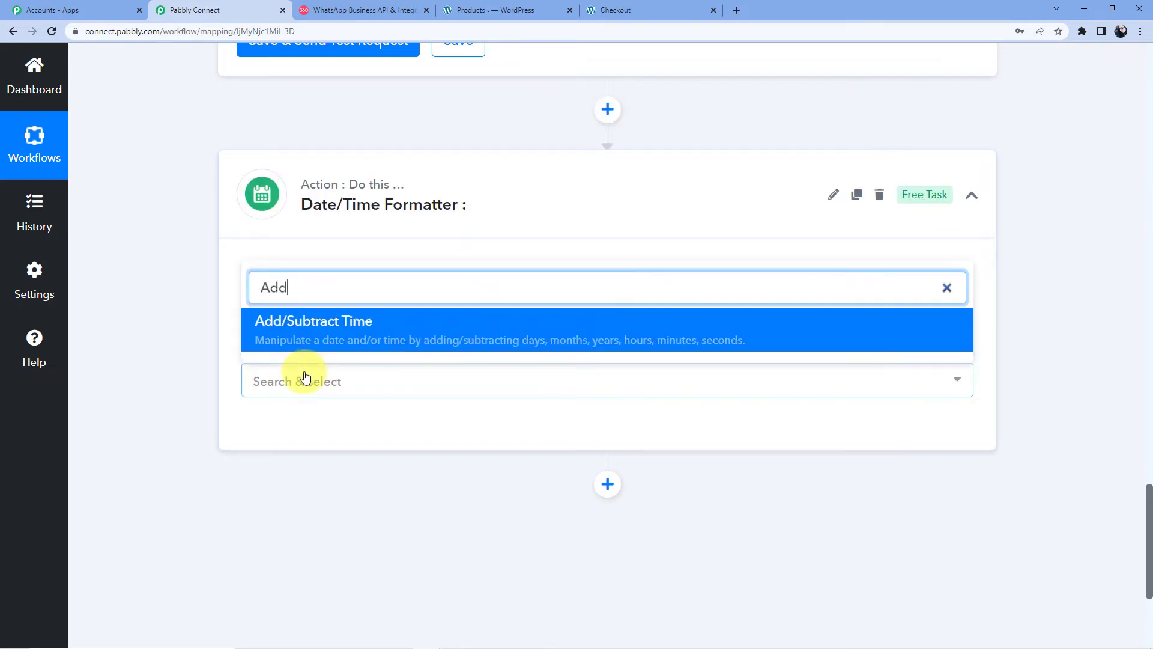
pyautogui.click(301, 345)
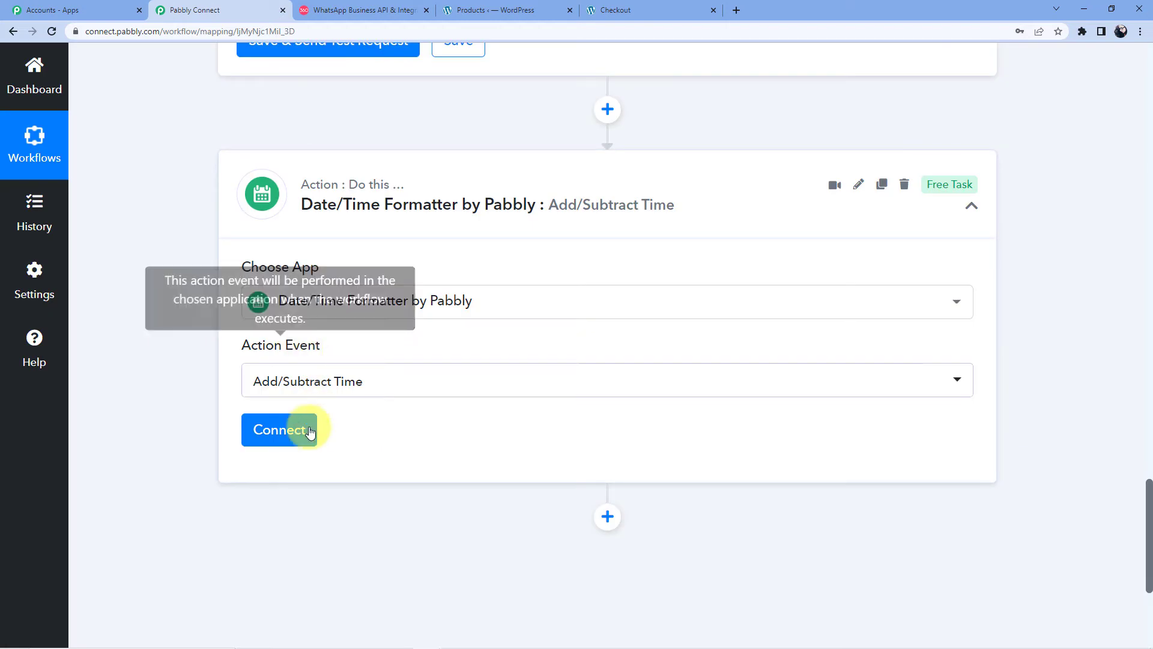
pyautogui.click(290, 431)
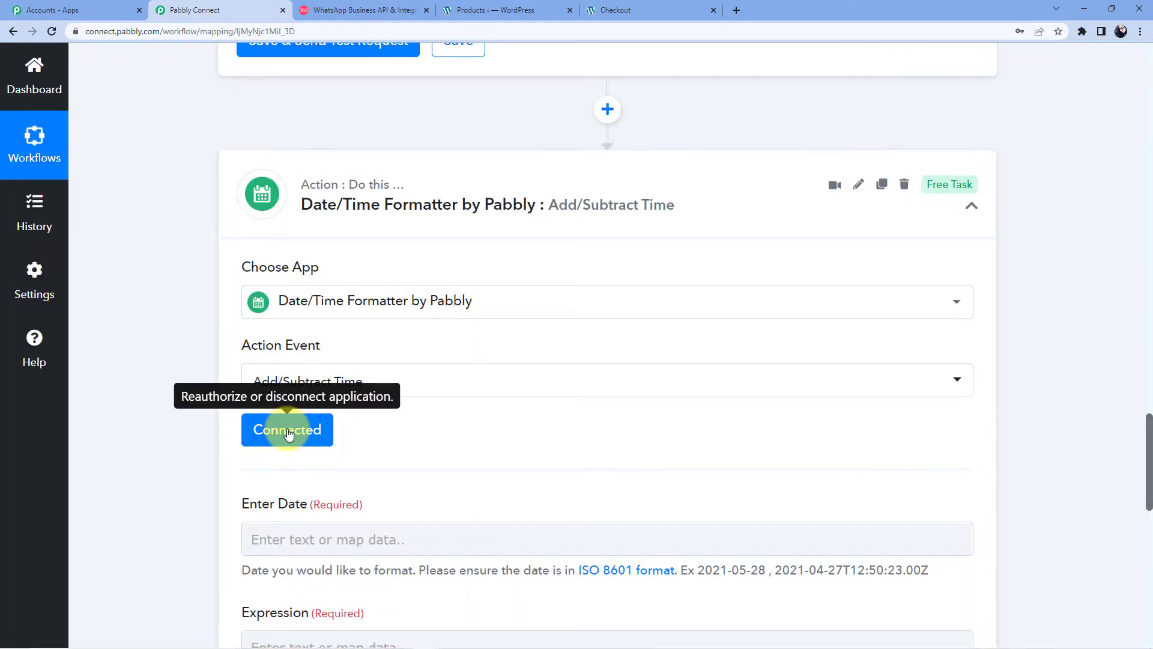
pyautogui.scroll(-5, 285, 429)
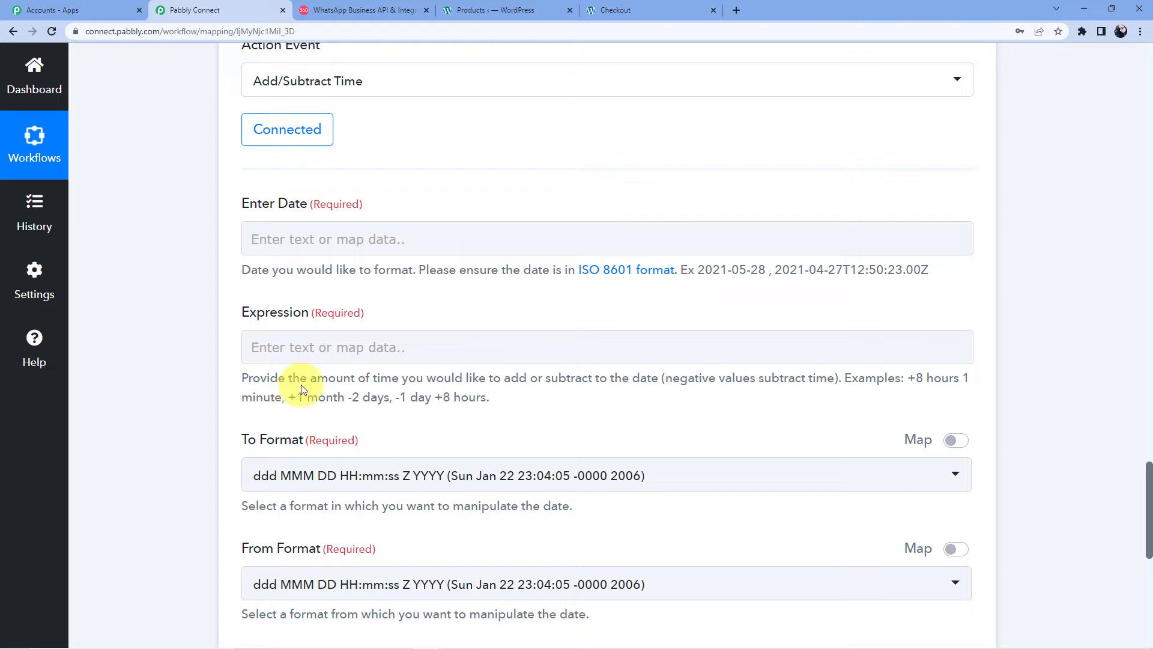
# Step: Map the WooCommerce order's Date Created into the Enter Date field
pyautogui.click(281, 247)
pyautogui.scroll(-2, 373, 258)
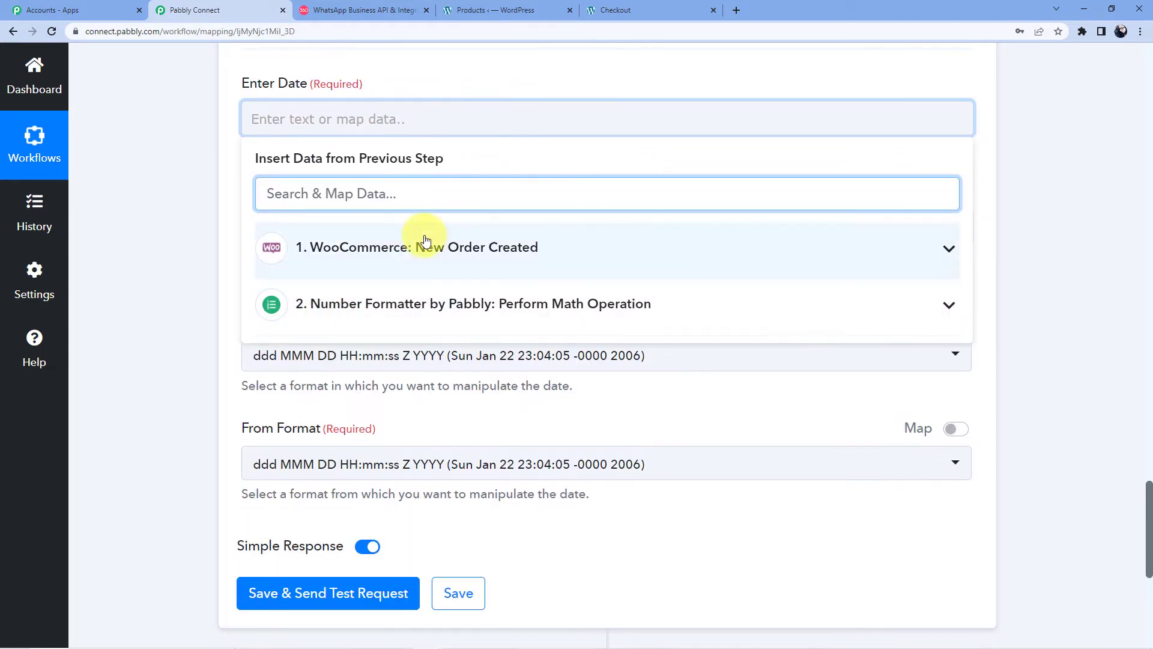
pyautogui.click(423, 247)
pyautogui.scroll(-1, 415, 312)
pyautogui.scroll(-3, 415, 312)
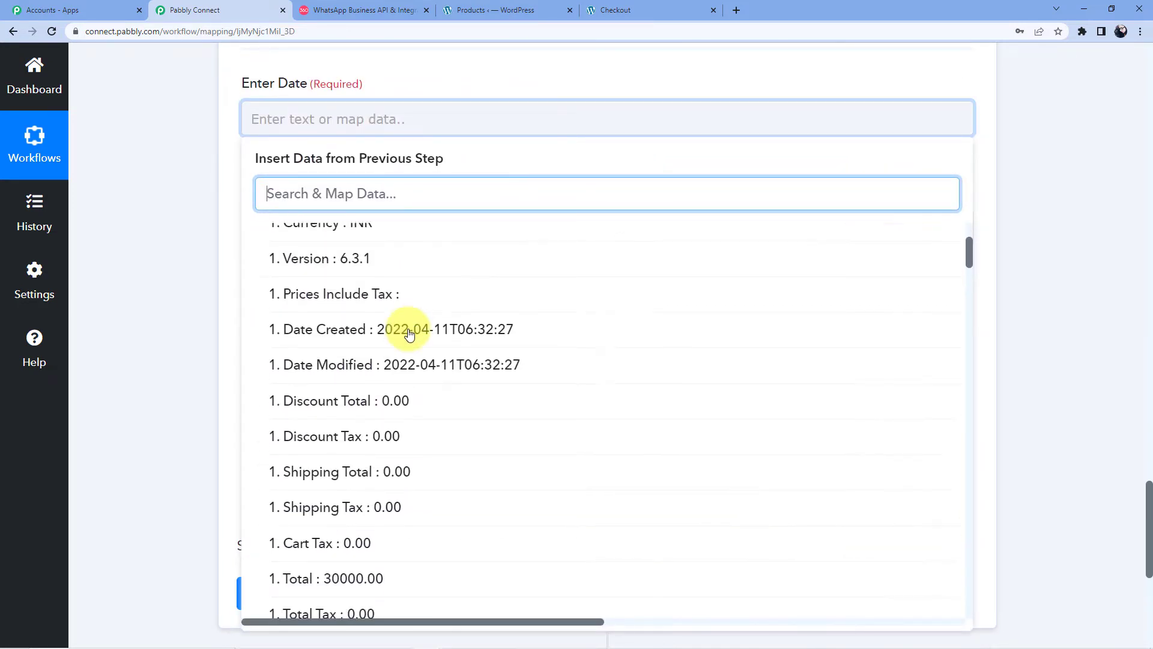
pyautogui.click(368, 329)
pyautogui.click(410, 83)
pyautogui.scroll(-2, 410, 80)
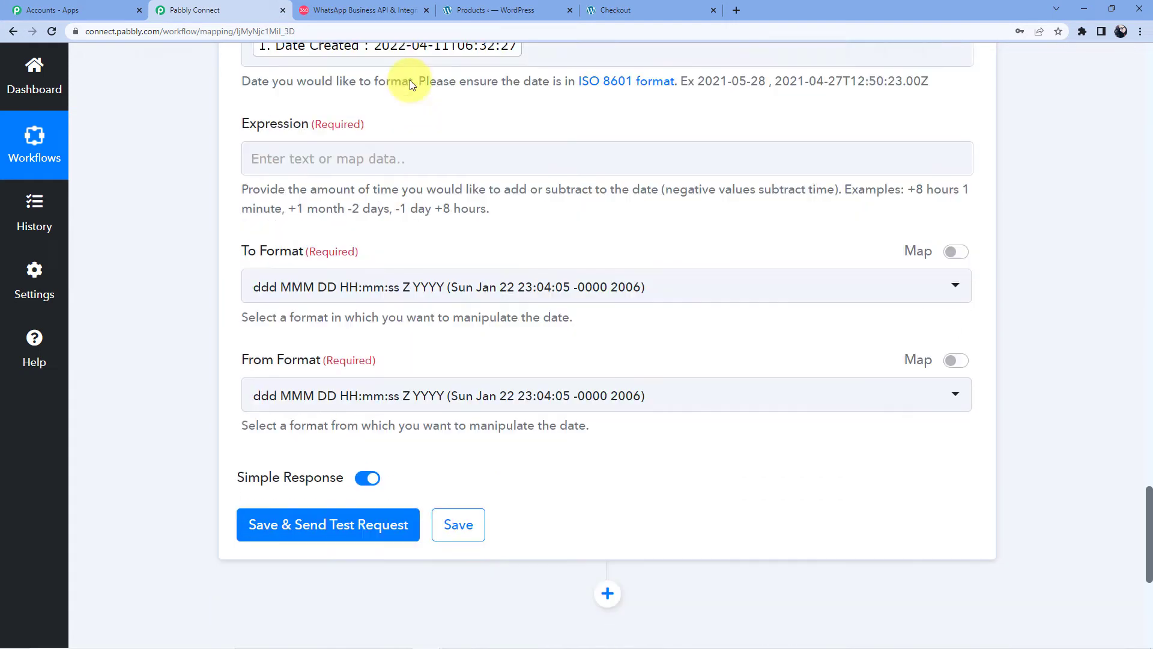
# Step: Enter '+2days' as the Expression
pyautogui.click(312, 118)
pyautogui.click(415, 69)
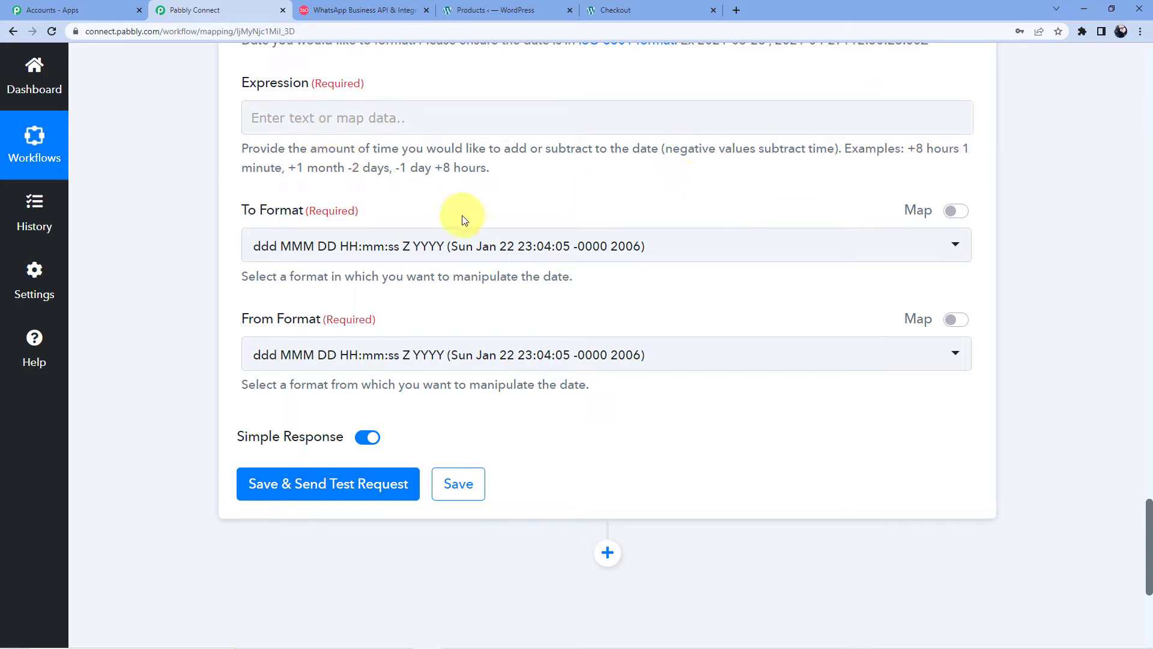
pyautogui.click(362, 122)
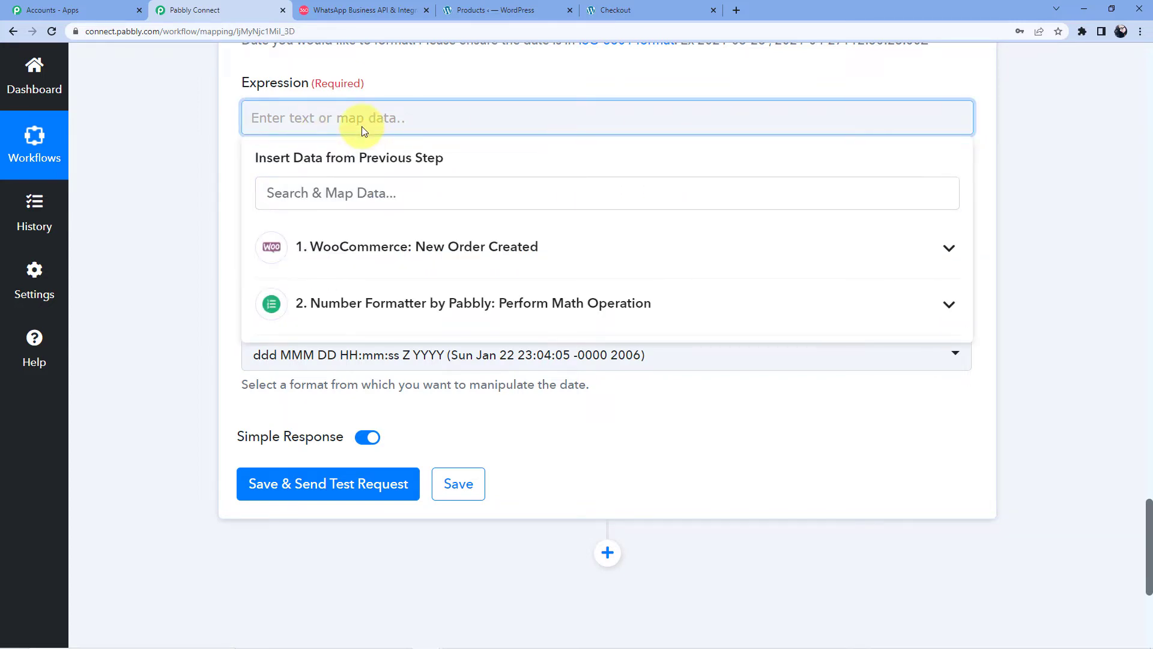
pyautogui.write('-')
pyautogui.press('BackSpace')
pyautogui.write('-')
pyautogui.press('BackSpace')
pyautogui.write('=')
pyautogui.press('BackSpace')
pyautogui.write('=')
pyautogui.press('BackSpace')
pyautogui.write('+2days')
pyautogui.click(210, 119)
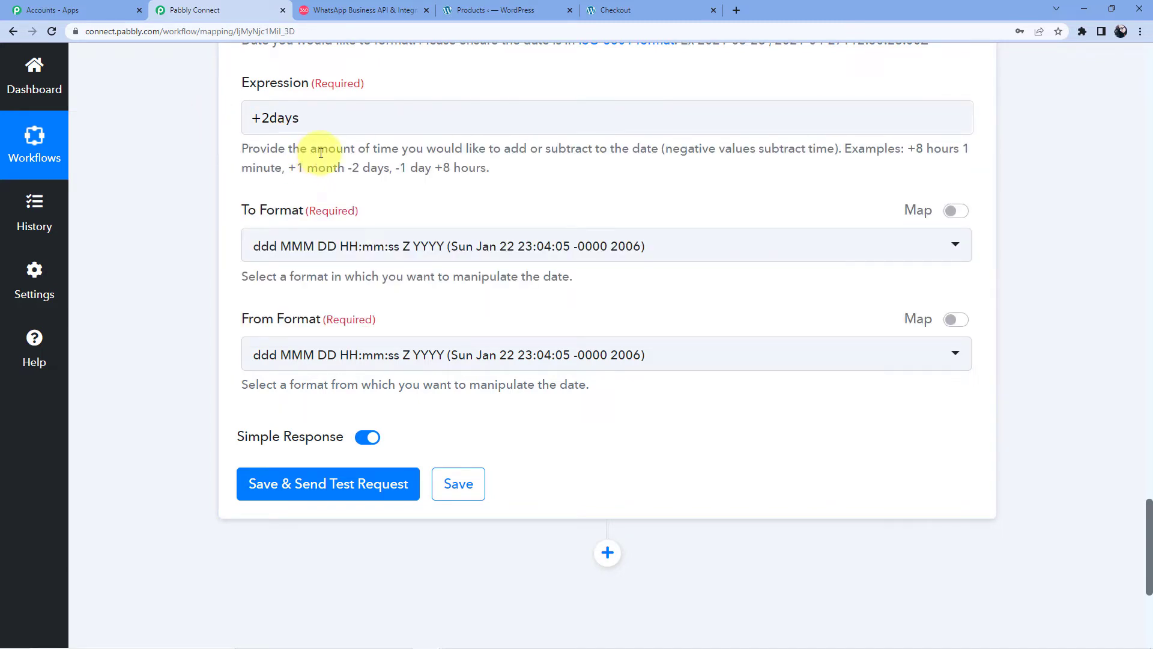
# Step: Change the Expression to '+2 days' and set To Format to Unix timestamp X
pyautogui.click(270, 118)
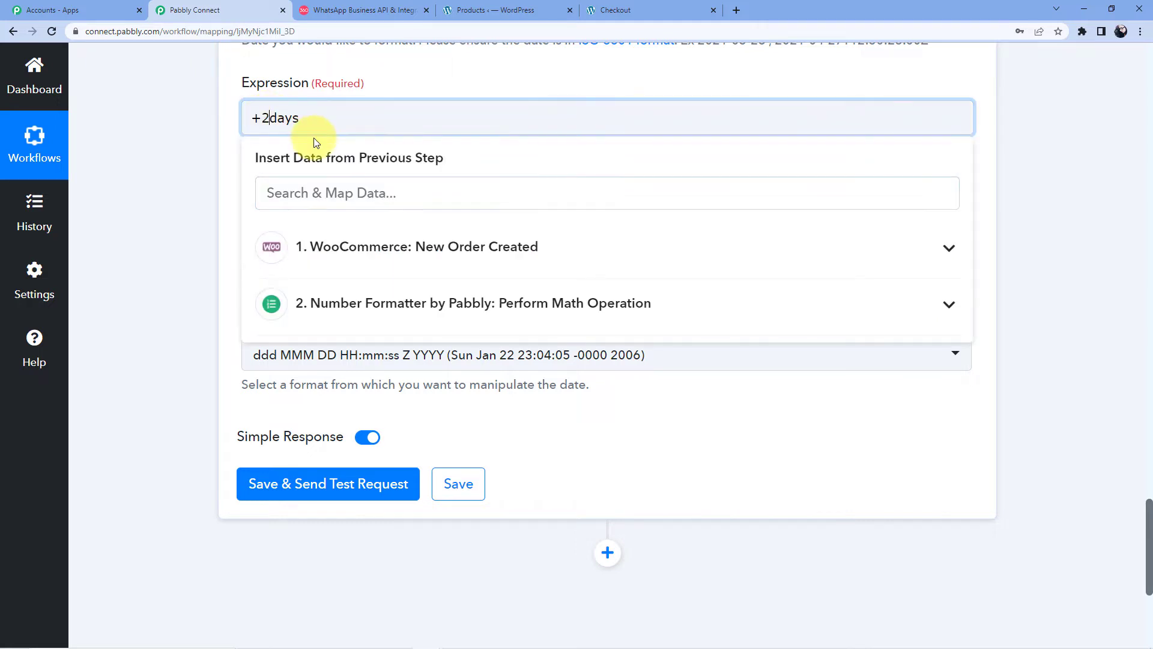
pyautogui.click(401, 89)
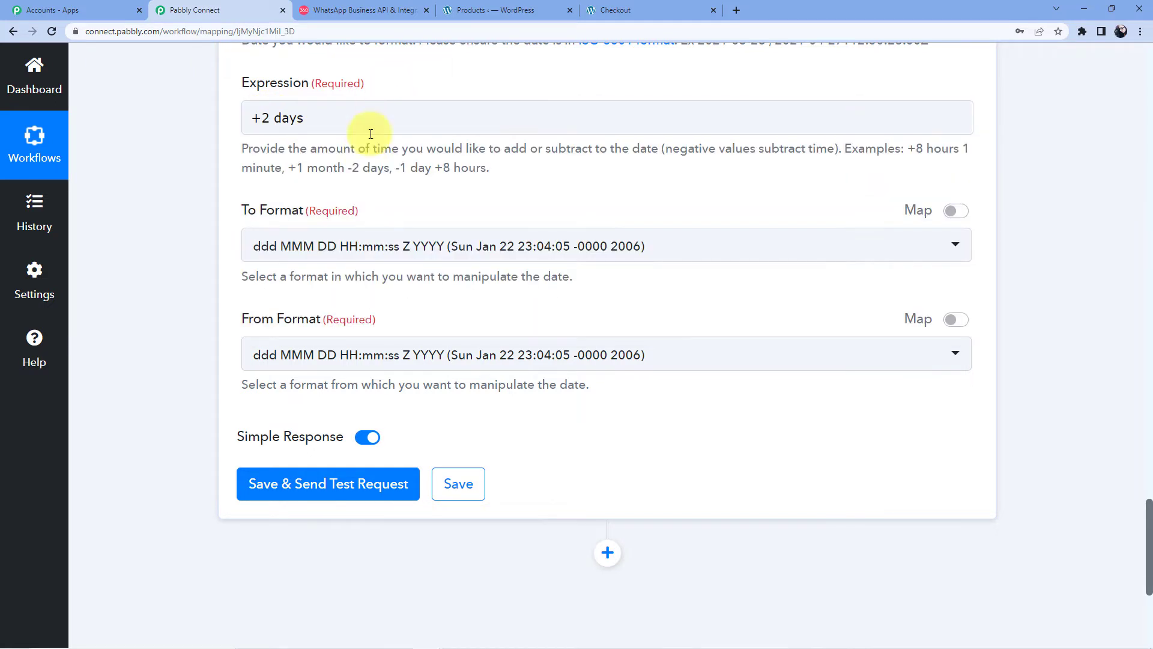
pyautogui.click(378, 246)
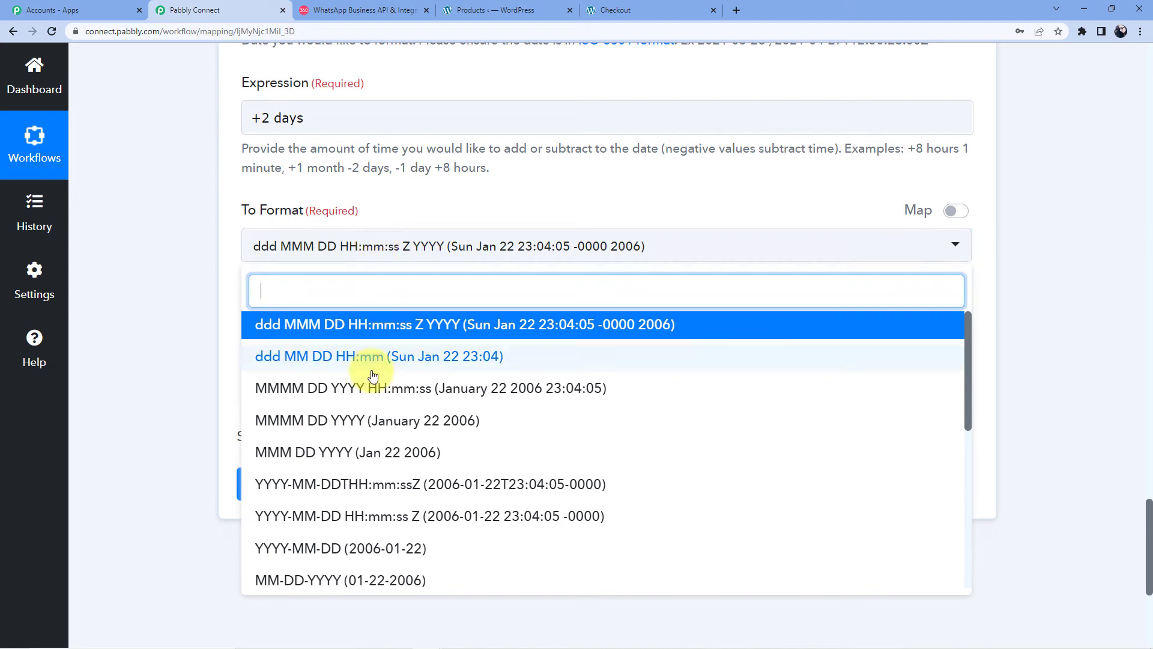
pyautogui.scroll(-6, 368, 361)
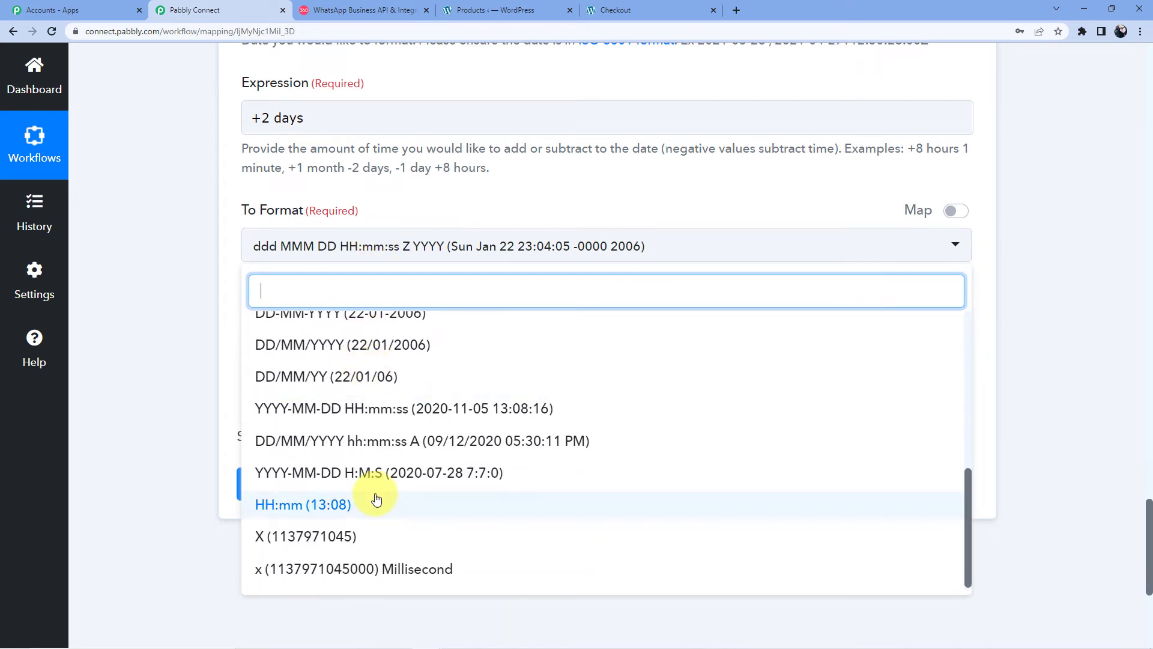
pyautogui.click(344, 540)
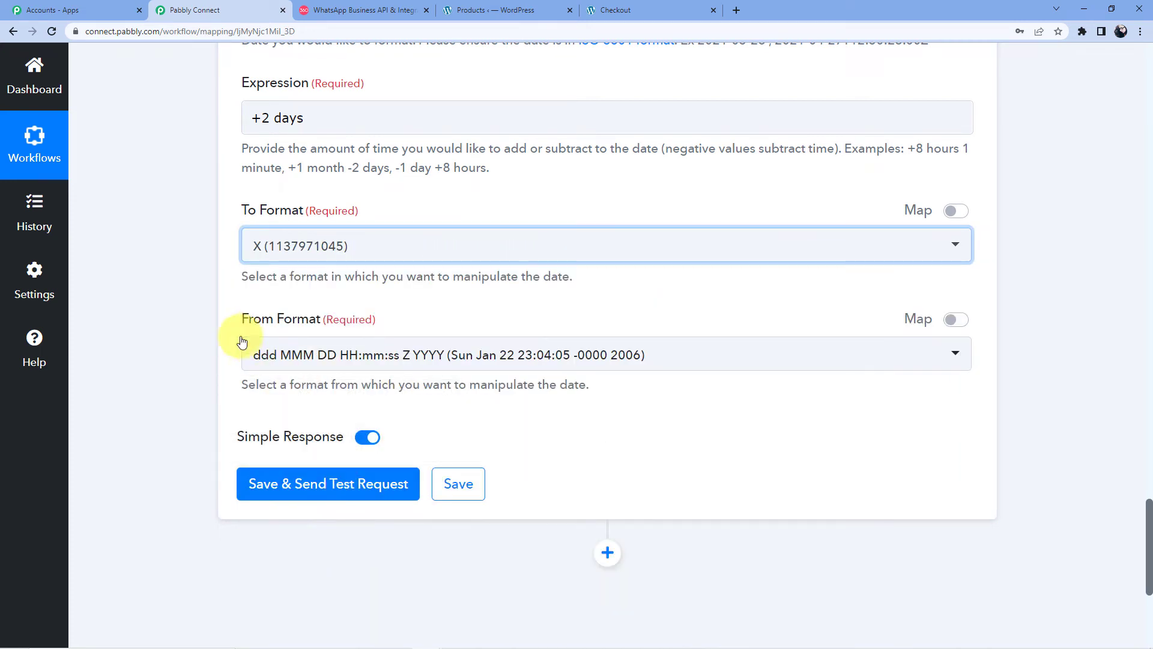
pyautogui.click(226, 283)
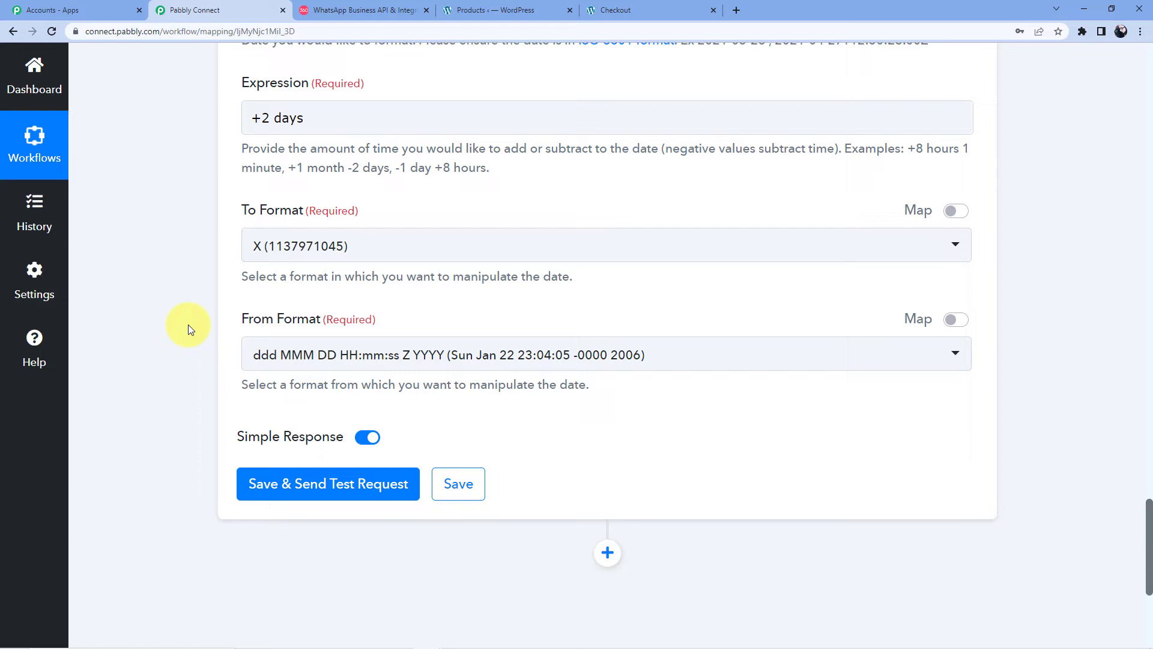
pyautogui.scroll(2, 233, 298)
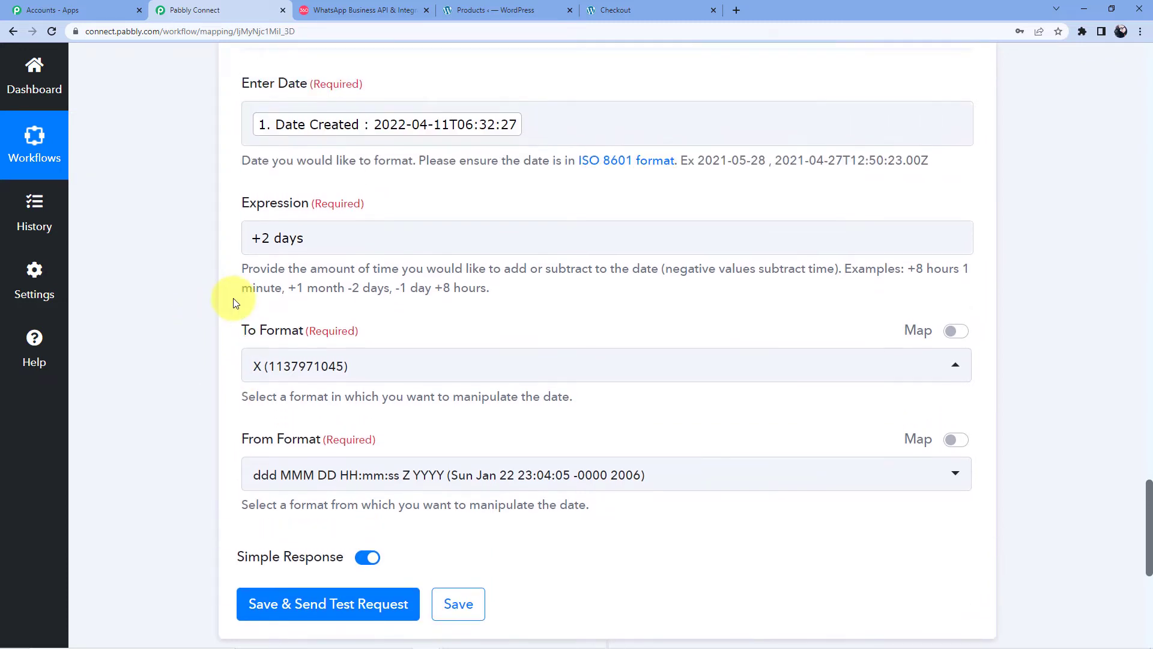
pyautogui.scroll(-4, 234, 298)
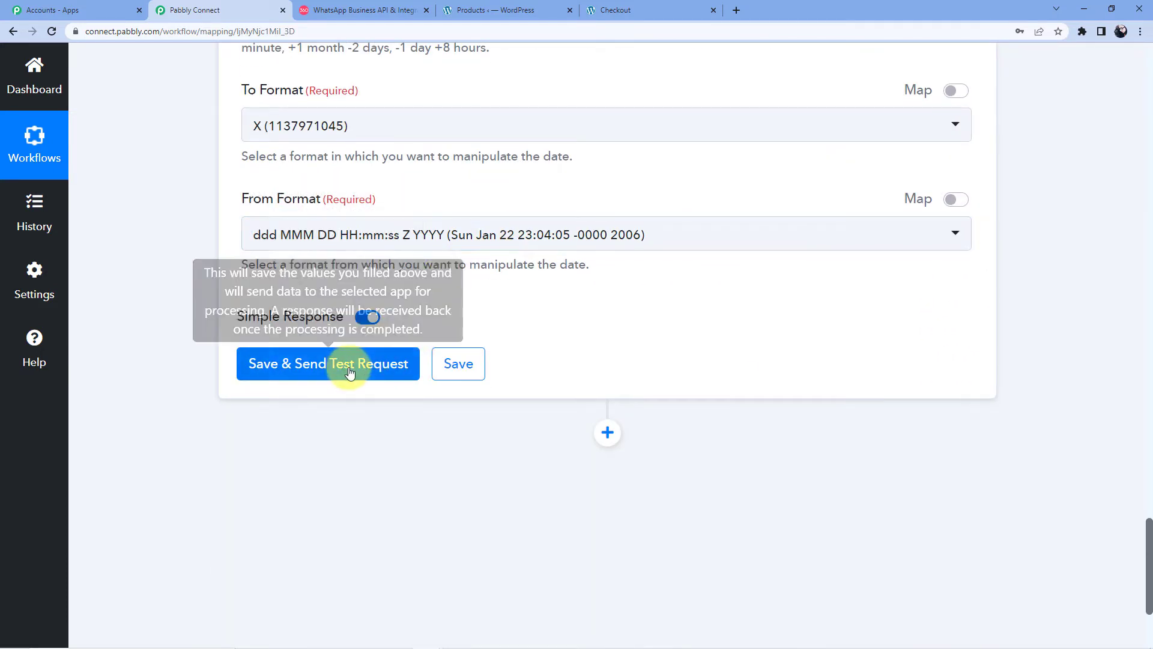
pyautogui.click(301, 377)
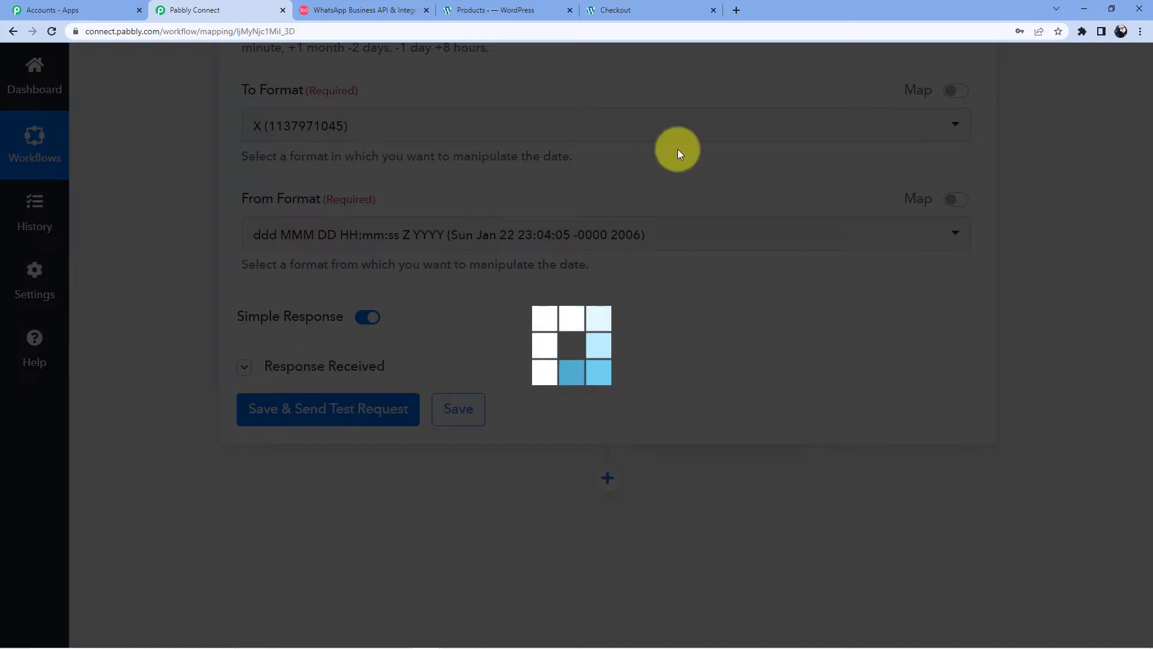
pyautogui.scroll(-3, 678, 153)
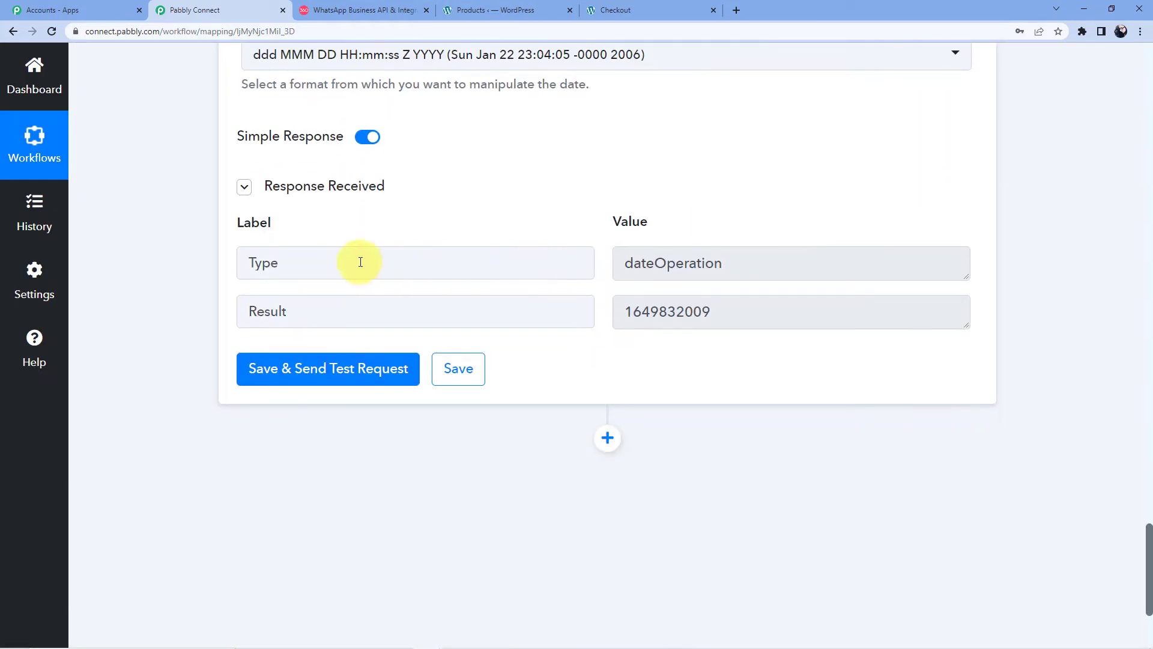
pyautogui.moveTo(625, 311); pyautogui.dragTo(714, 311)
pyautogui.scroll(-4, 404, 330)
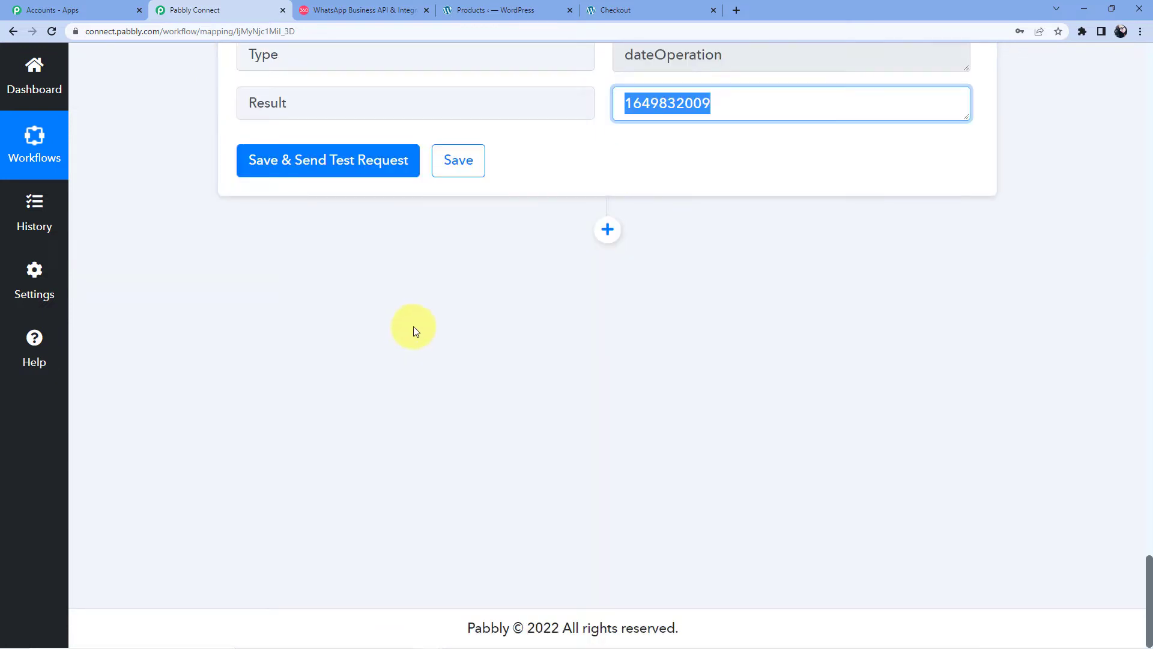
pyautogui.click(608, 229)
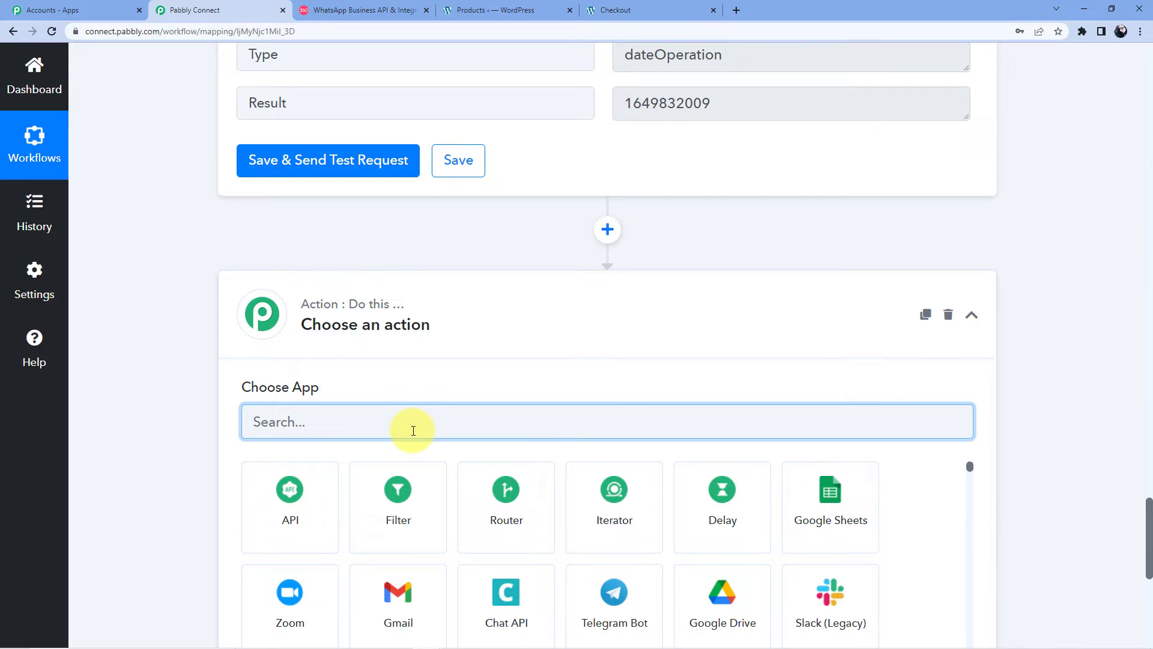
# Step: Make the new step Razorpay's Create Payment Link action and start a new Razorpay #10 connection
pyautogui.write('Razor')
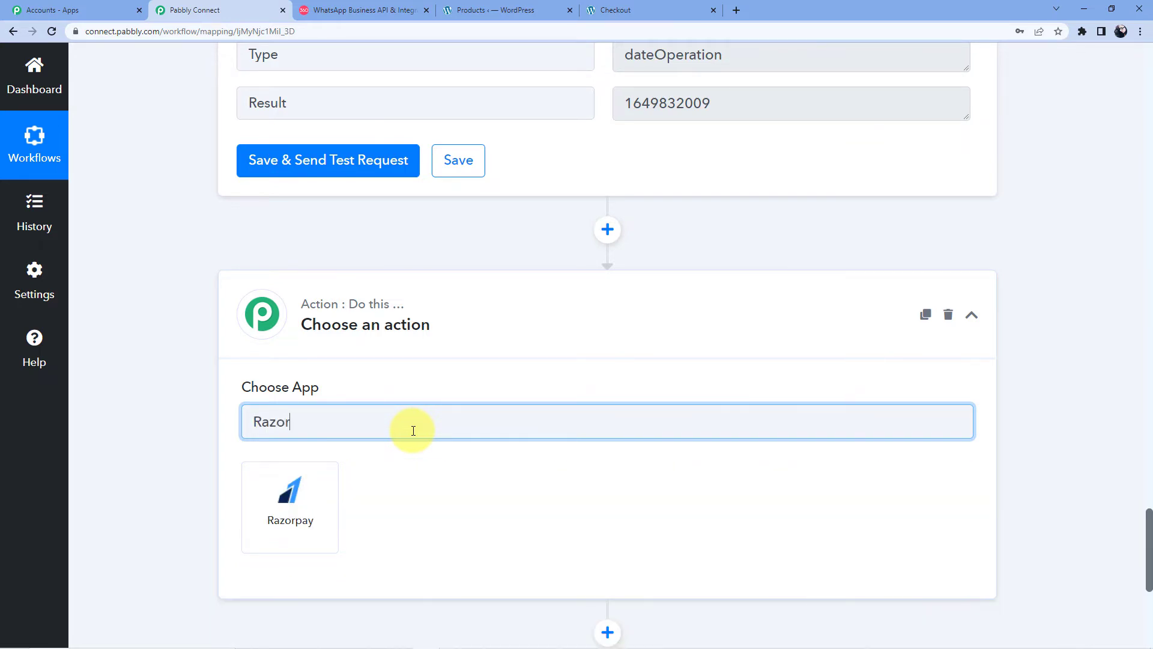
pyautogui.click(325, 484)
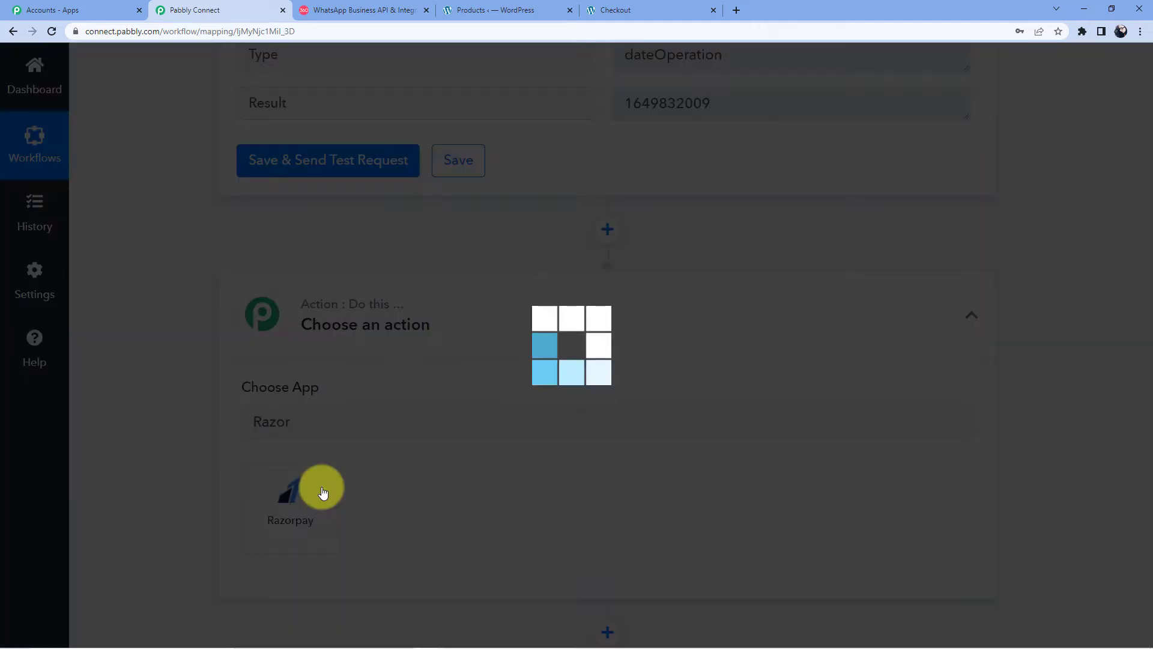
pyautogui.scroll(-2, 349, 386)
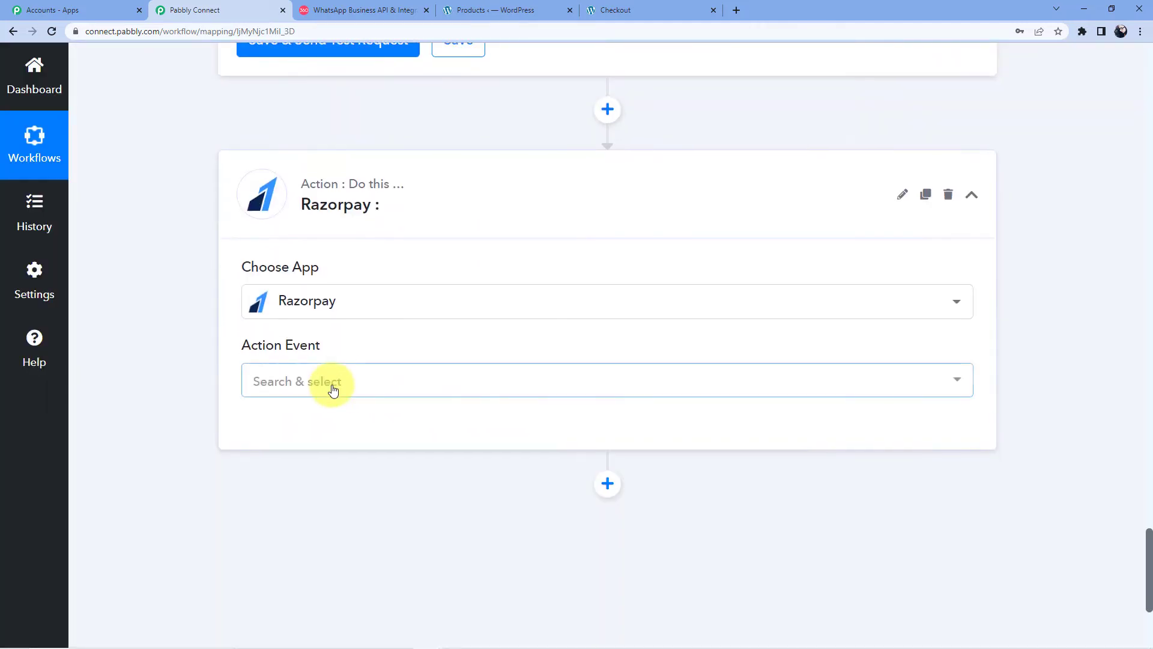
pyautogui.click(329, 385)
pyautogui.write('Create')
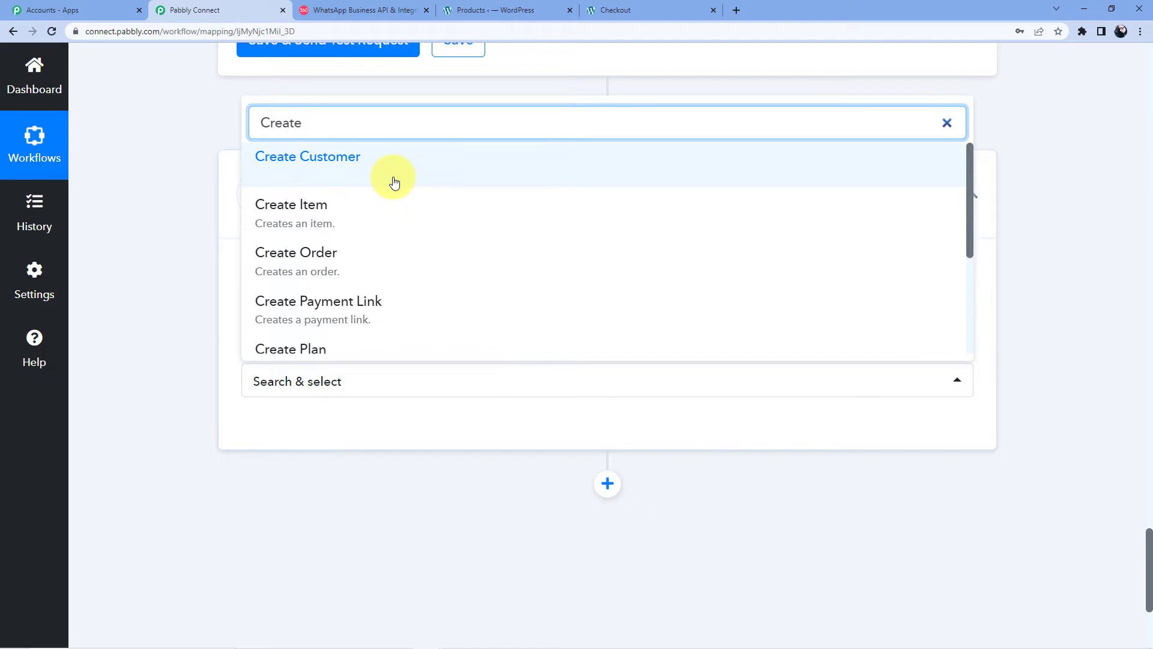
pyautogui.write(' Payment')
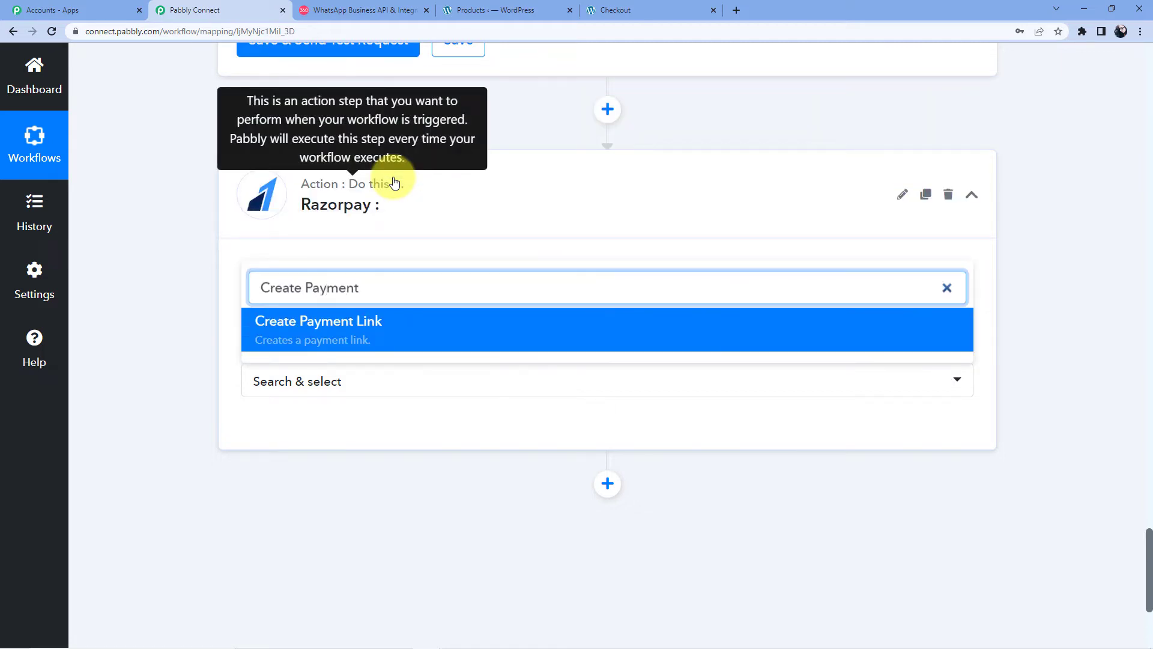
pyautogui.press('Return')
pyautogui.click(281, 431)
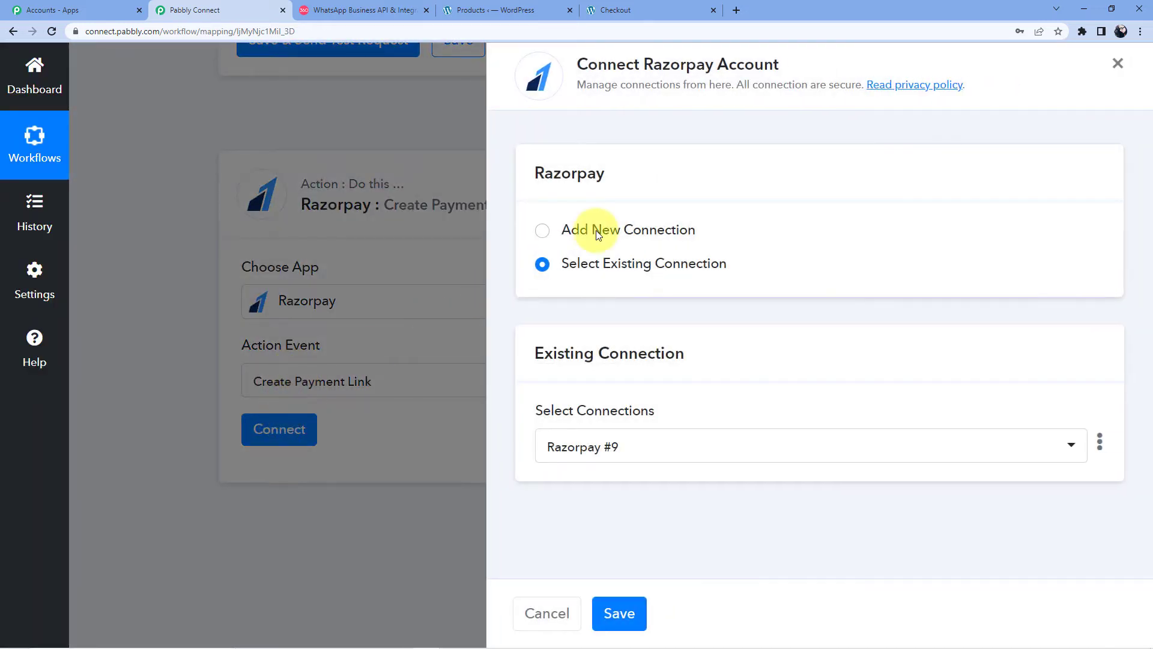
pyautogui.click(598, 235)
pyautogui.scroll(-3, 606, 402)
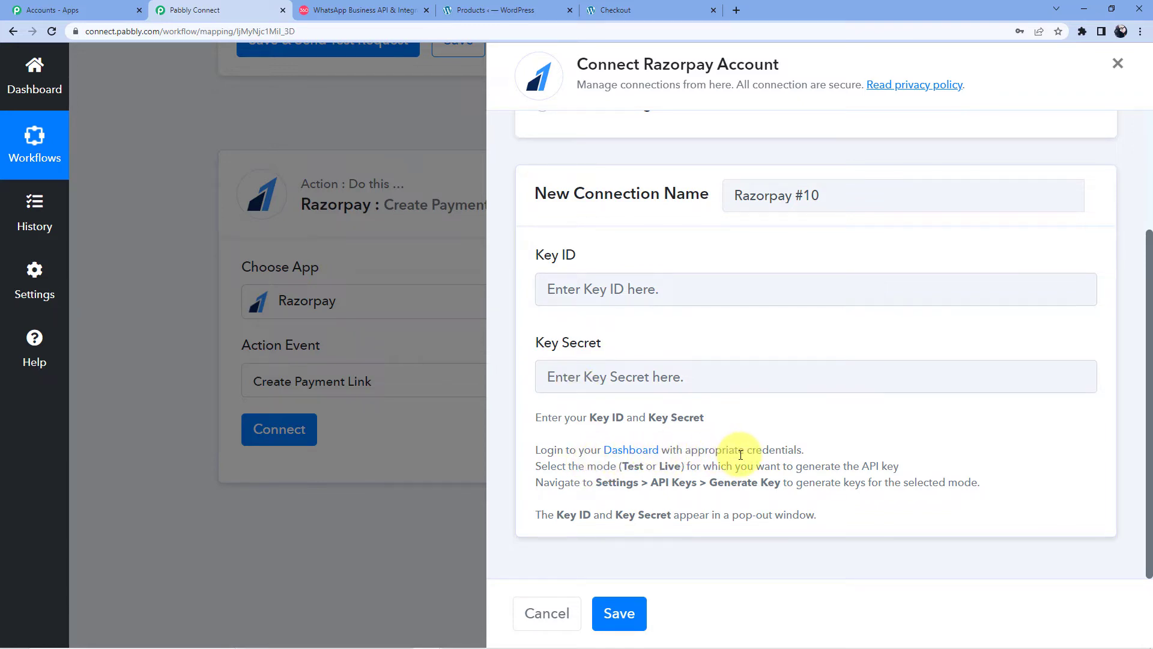
# Step: In the Razorpay Dashboard, stay in Test Mode and open Settings > API Keys
pyautogui.click(737, 12)
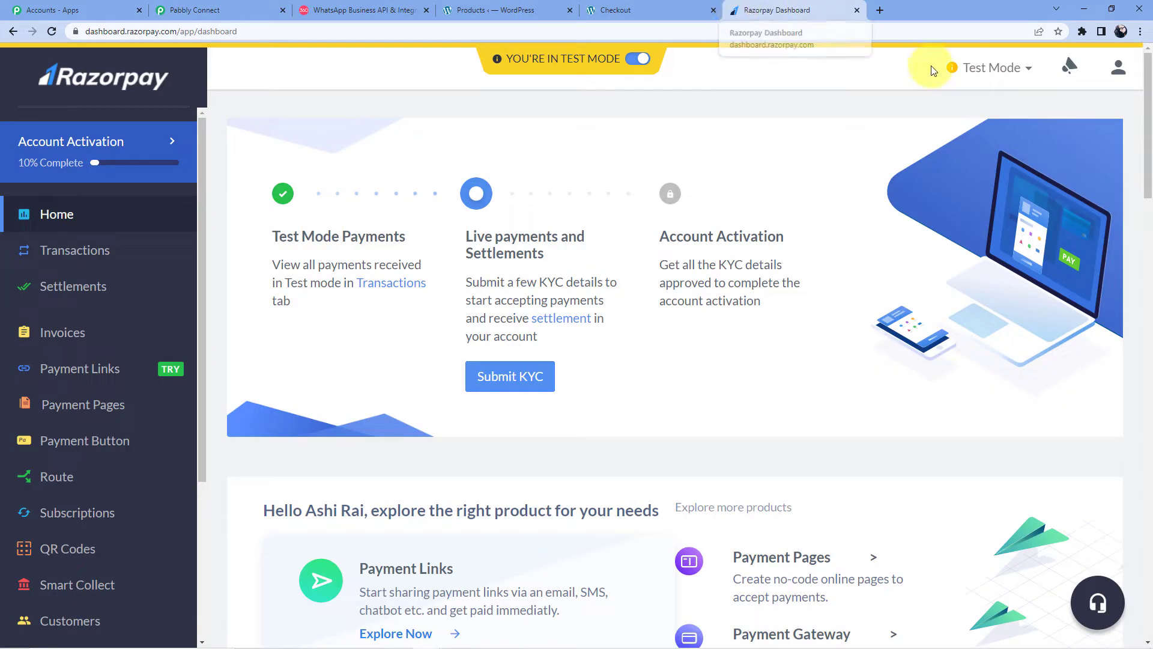
pyautogui.click(1015, 70)
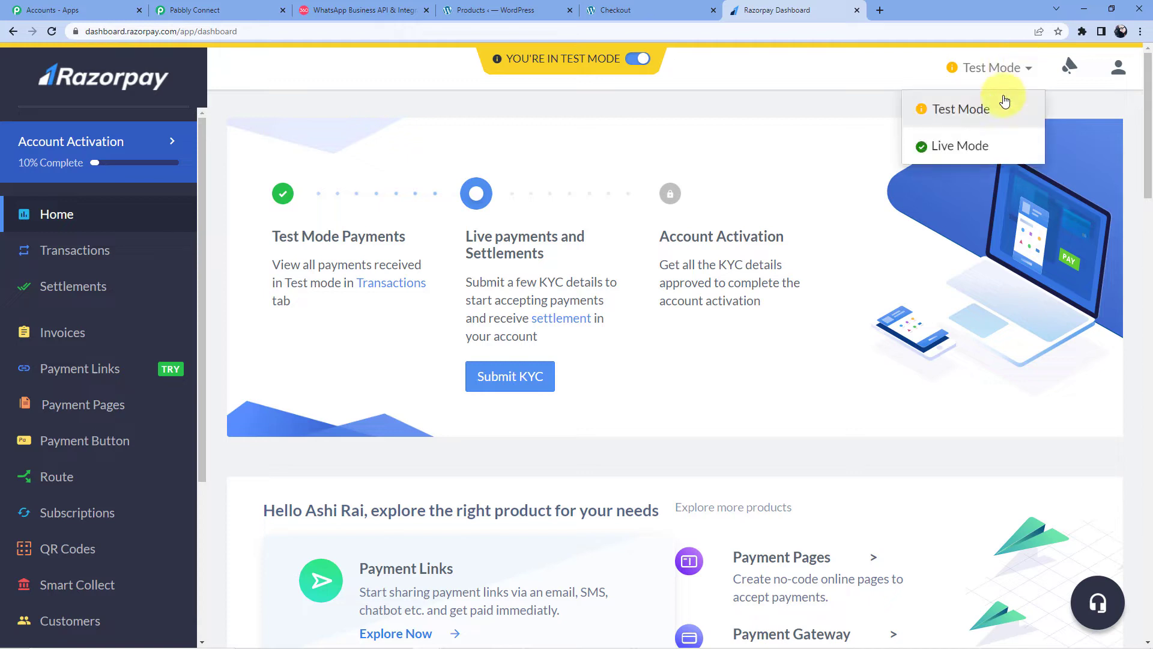
pyautogui.click(958, 110)
pyautogui.scroll(-4, 114, 289)
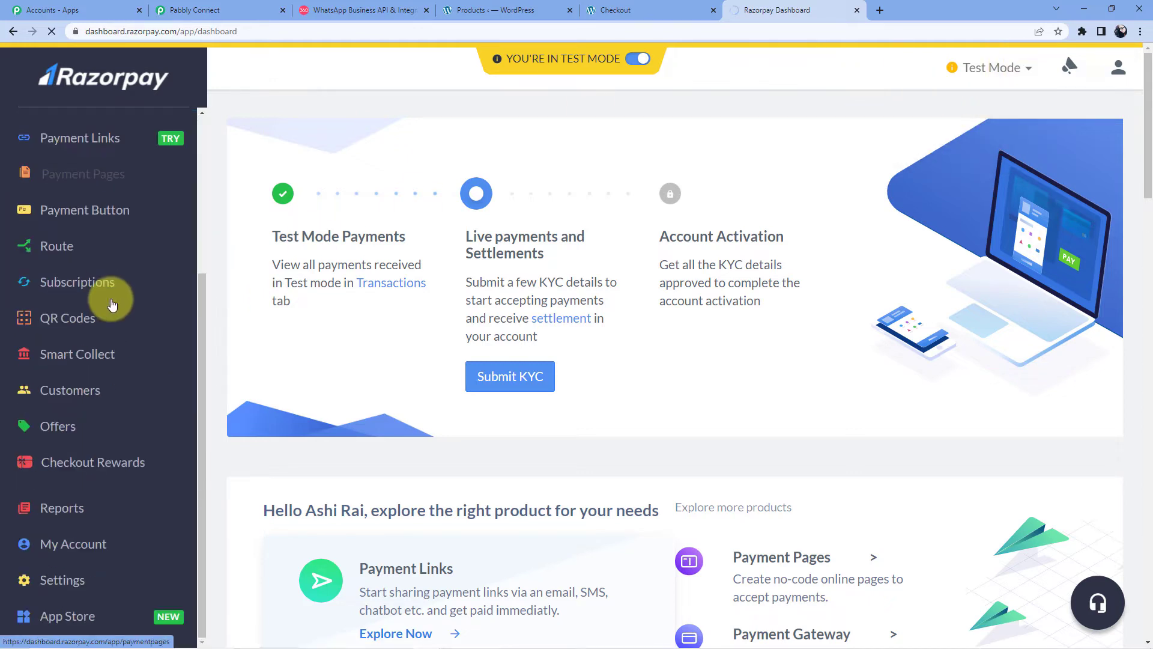
pyautogui.click(64, 580)
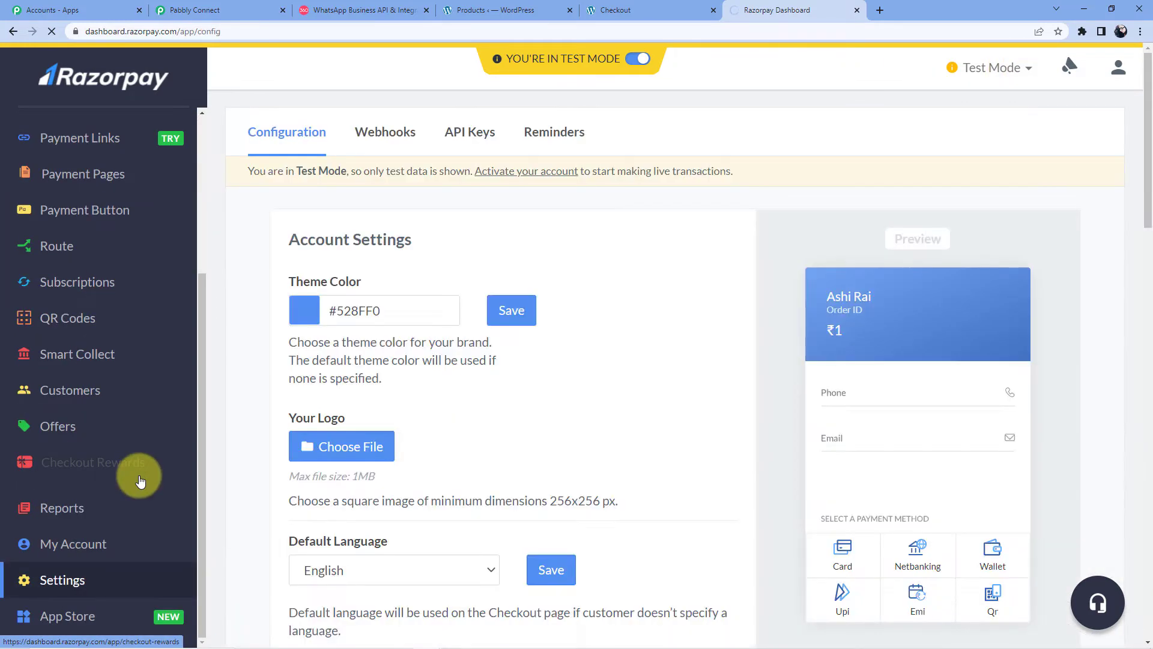
pyautogui.click(465, 131)
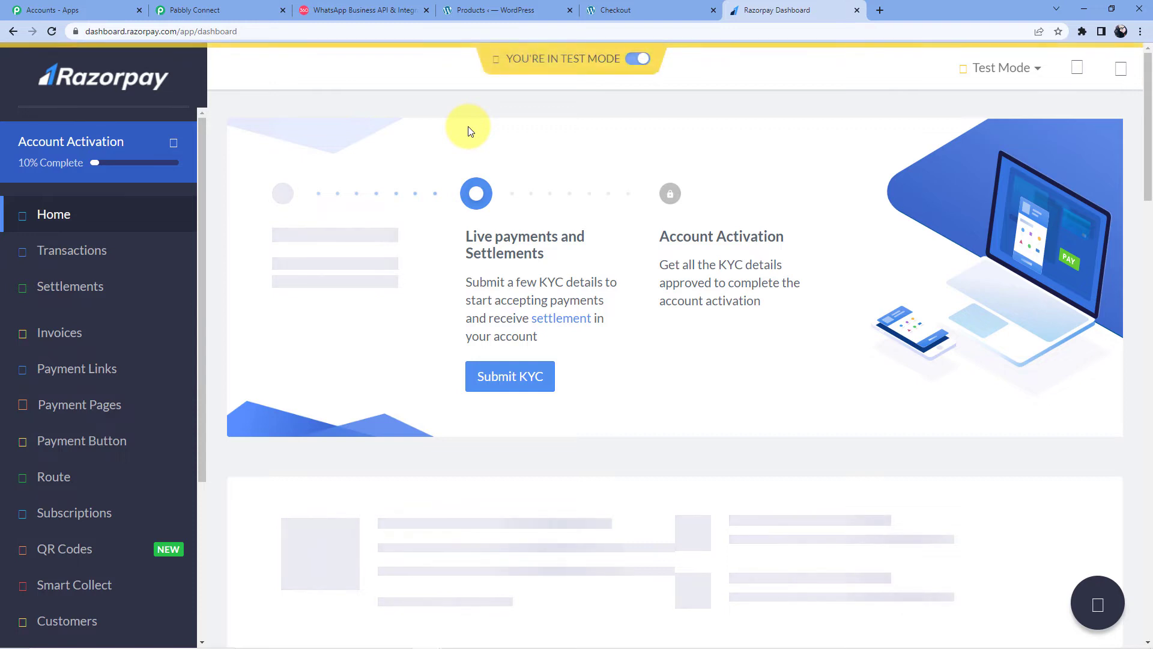
pyautogui.scroll(-4, 110, 299)
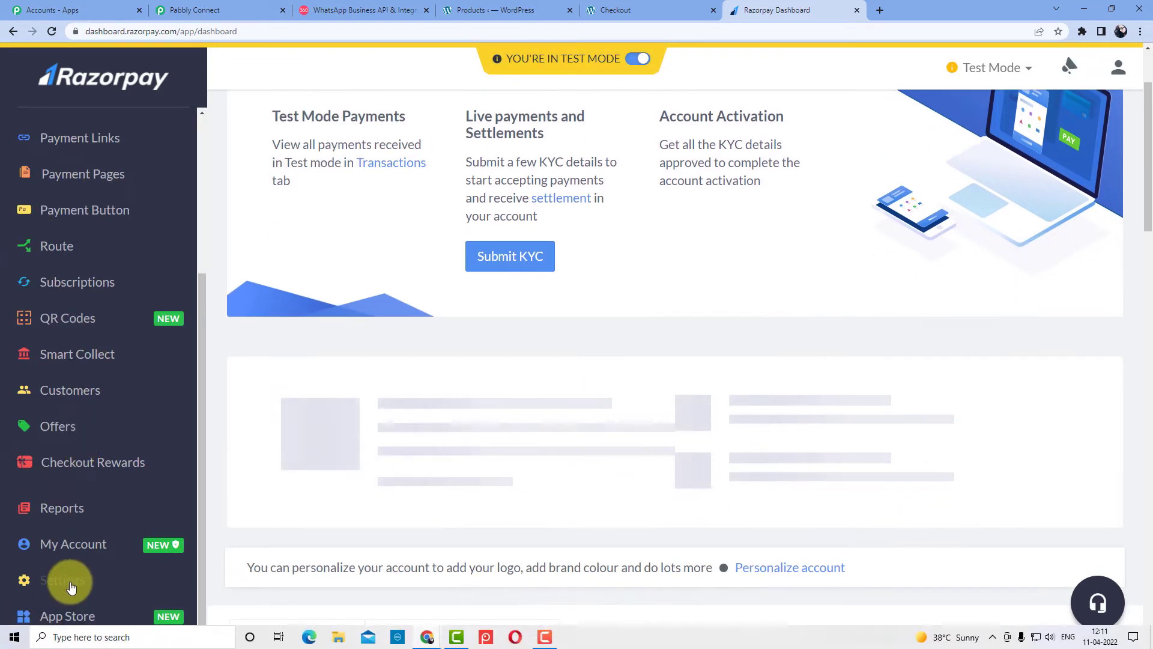
pyautogui.click(68, 582)
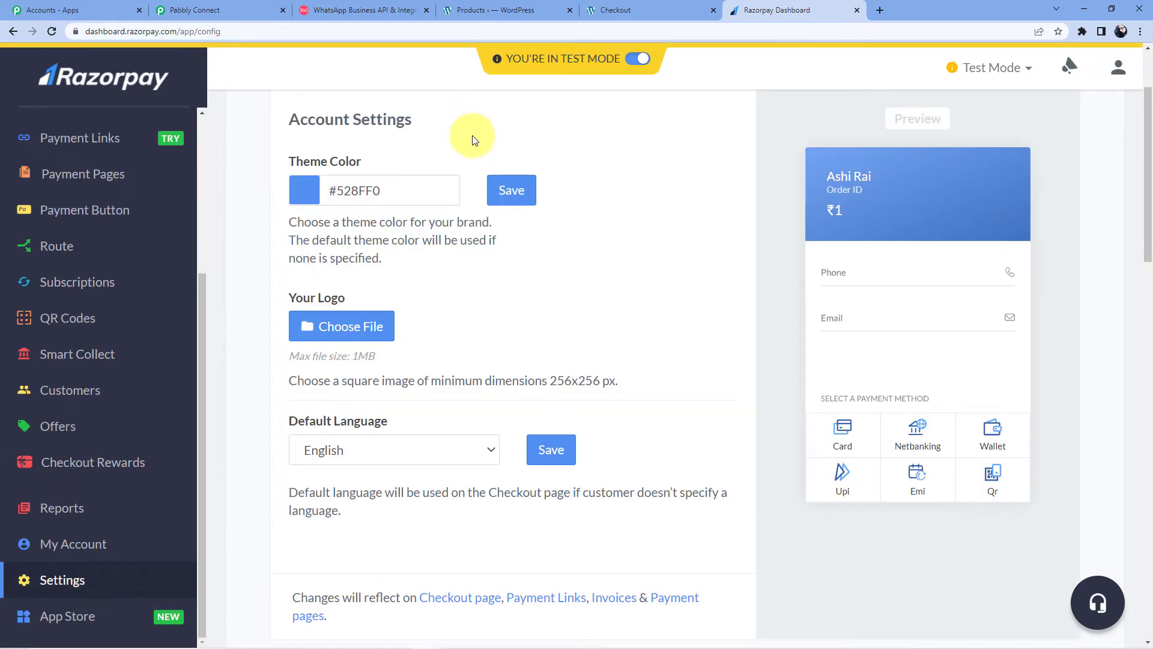
pyautogui.scroll(2, 399, 240)
pyautogui.scroll(-5, 211, 342)
pyautogui.scroll(5, 347, 309)
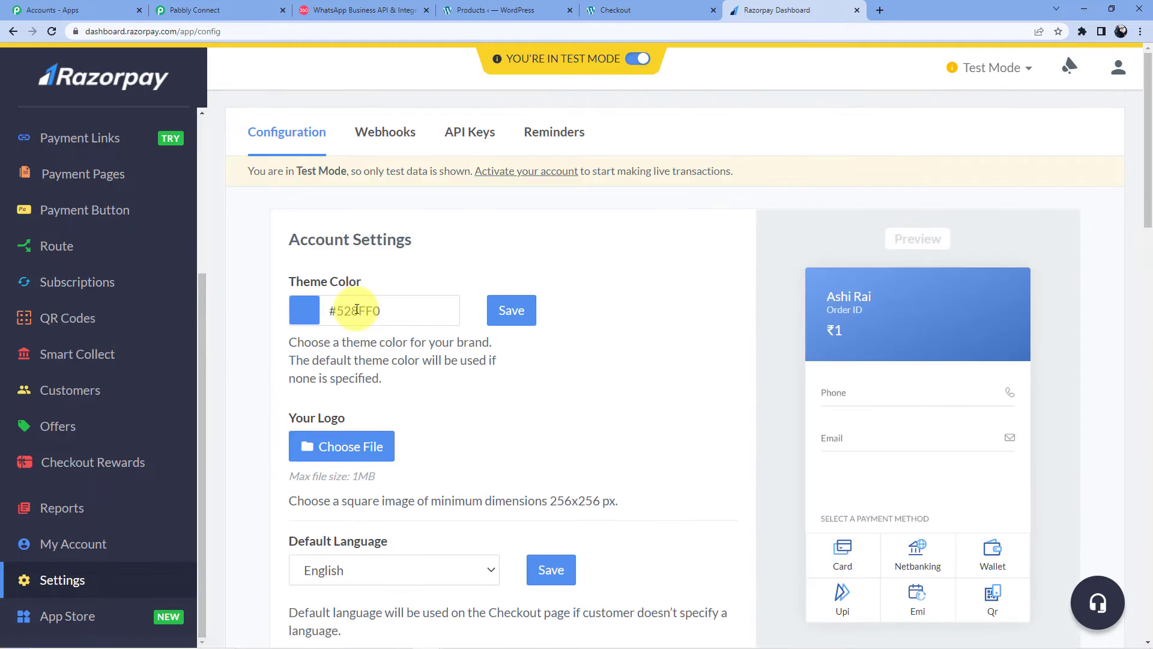
pyautogui.click(472, 134)
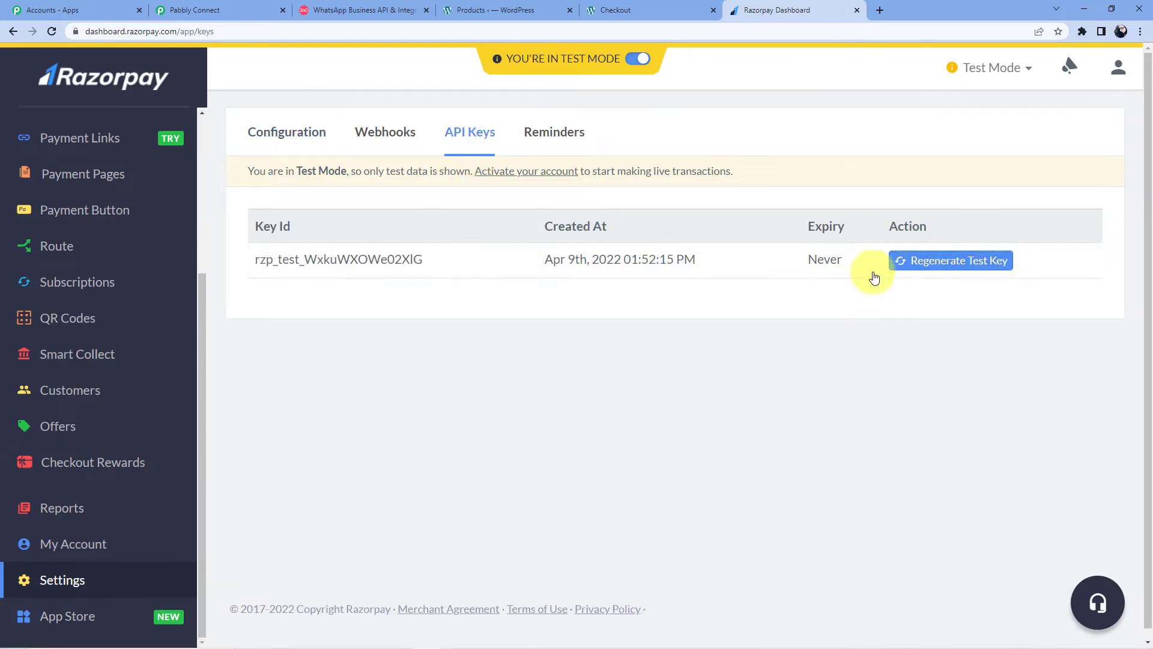
# Step: Copy the test Key Id and paste it into Pabbly's Key ID field
pyautogui.moveTo(433, 265); pyautogui.dragTo(232, 260)
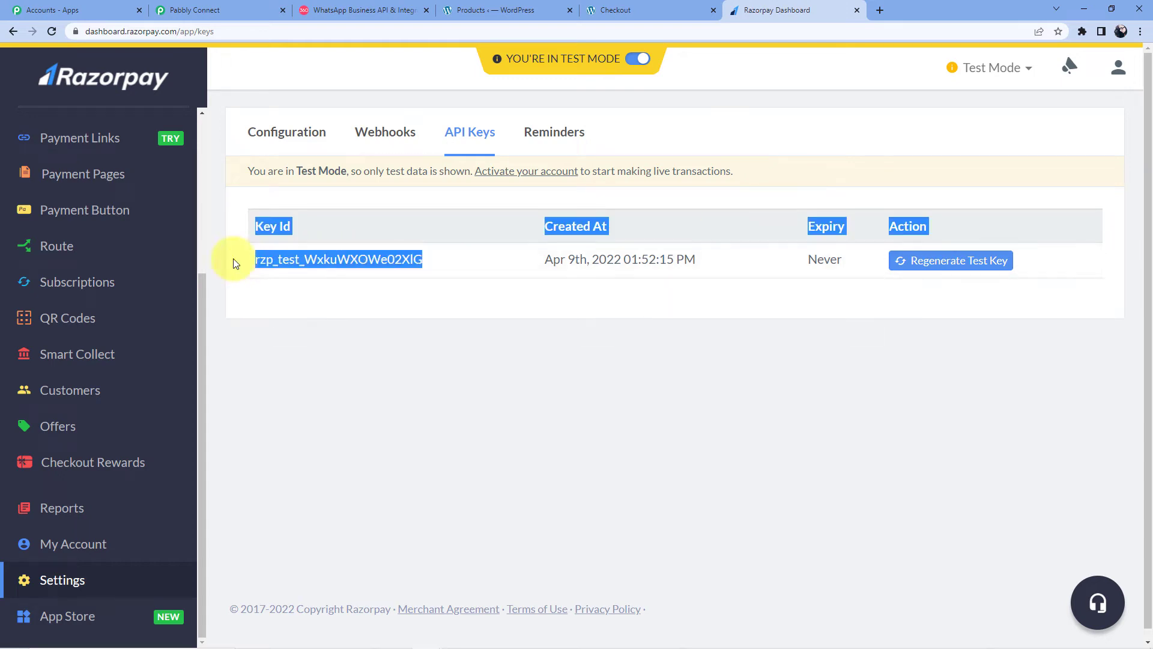
pyautogui.moveTo(445, 258); pyautogui.dragTo(260, 265)
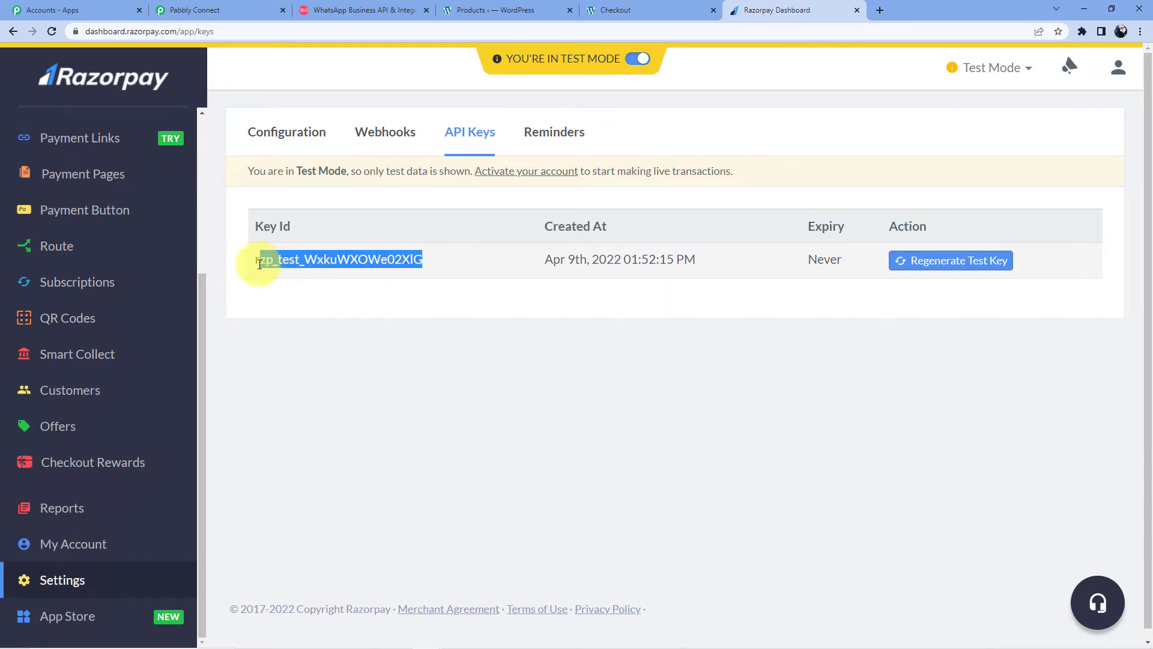
pyautogui.rightClick(267, 259)
pyautogui.click(286, 267)
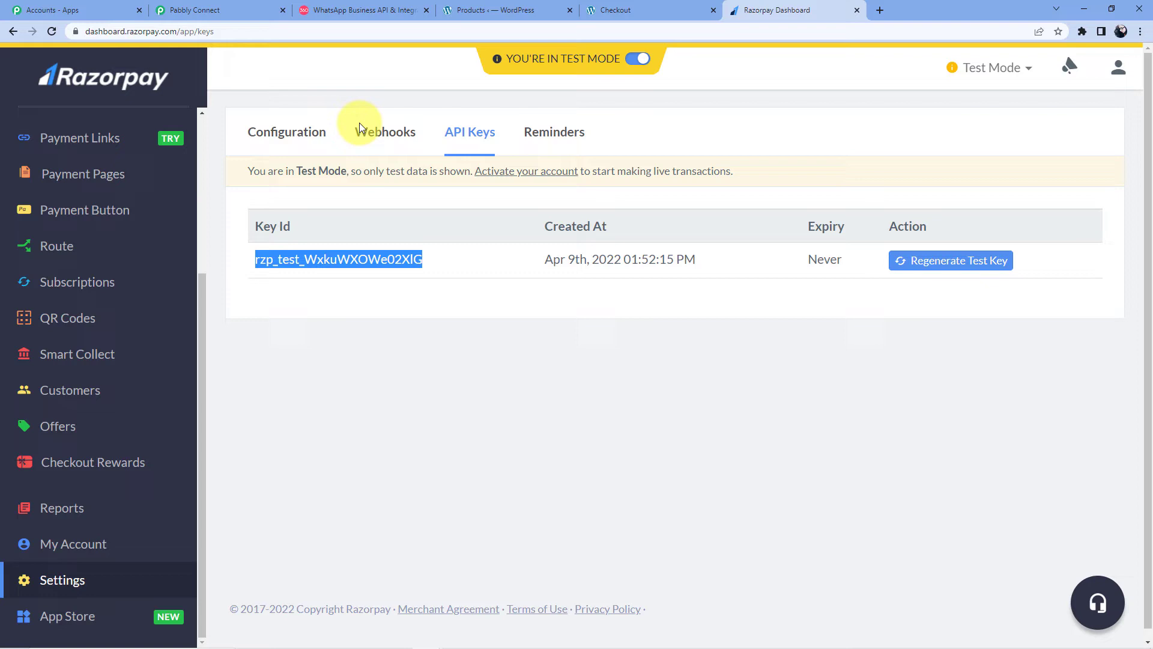
pyautogui.click(258, 9)
pyautogui.click(614, 375)
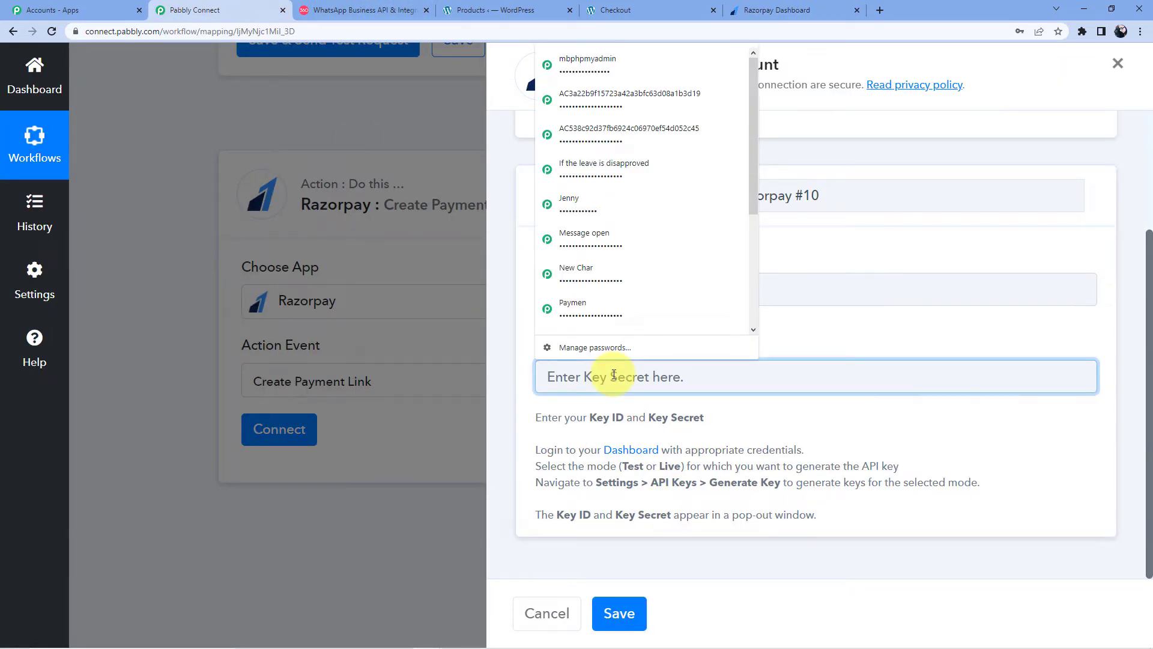
pyautogui.click(632, 293)
pyautogui.hotkey('ctrl', 'v')
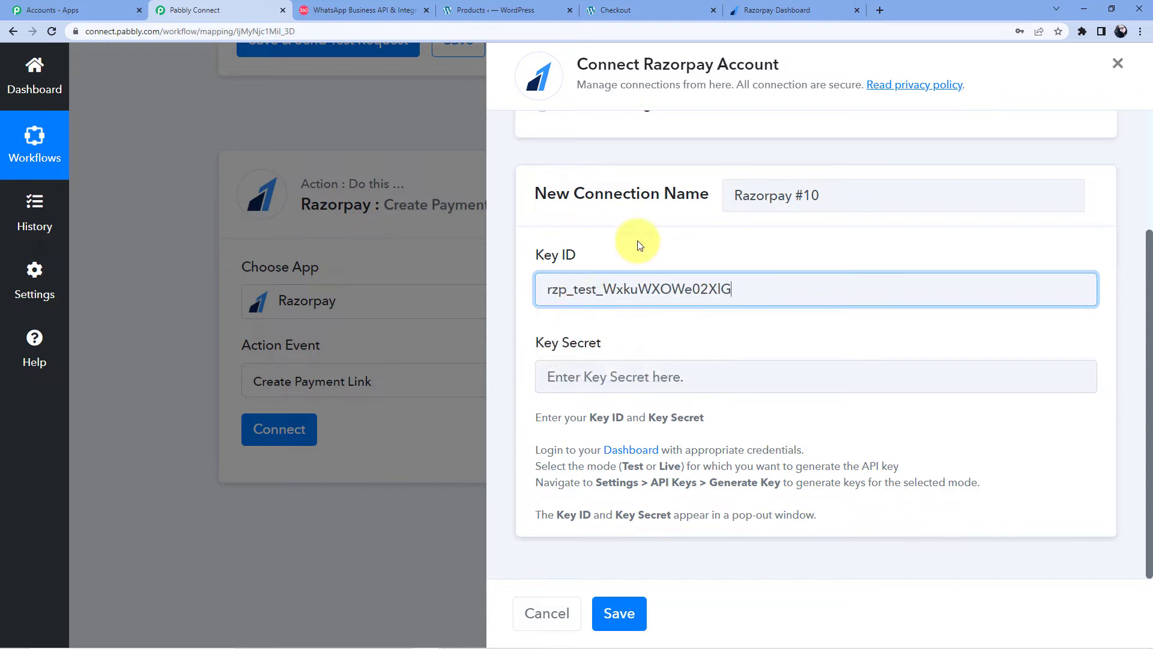
pyautogui.click(781, 10)
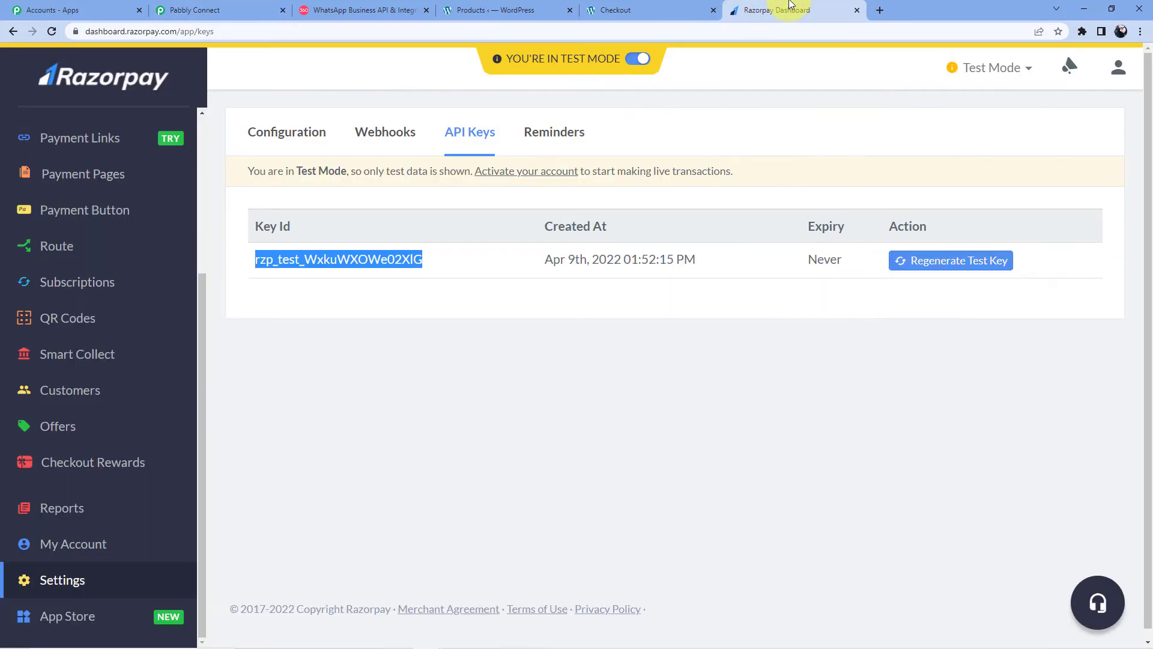
pyautogui.click(679, 190)
pyautogui.scroll(-1, 679, 190)
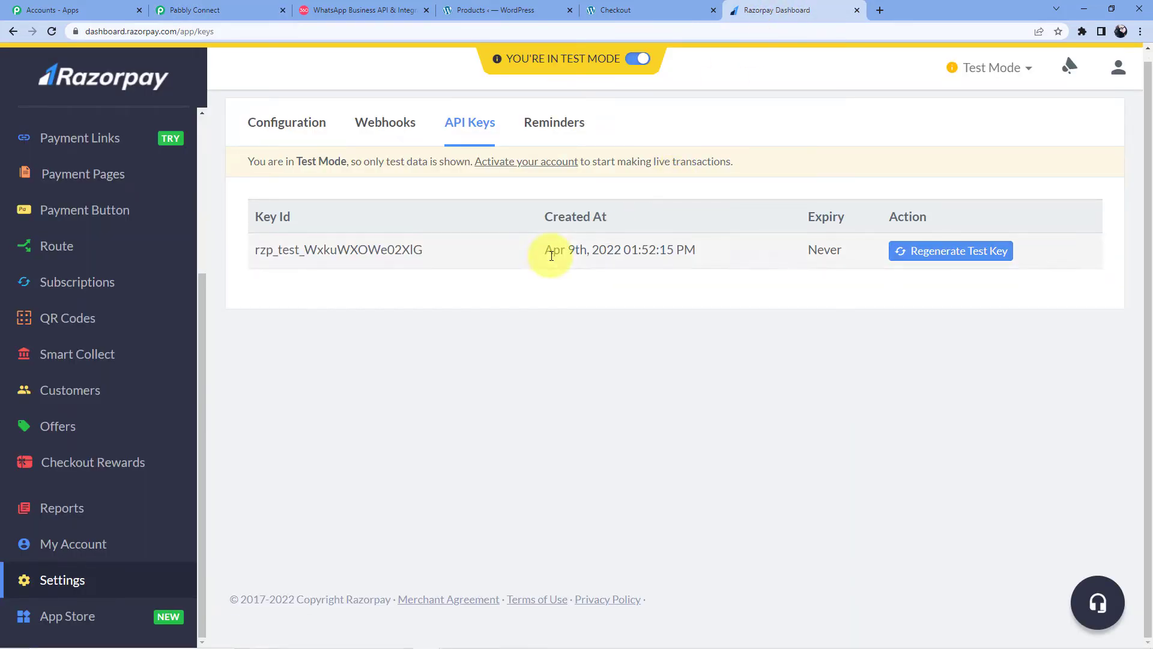
# Step: Regenerate the test key, deactivating the old key immediately
pyautogui.click(935, 253)
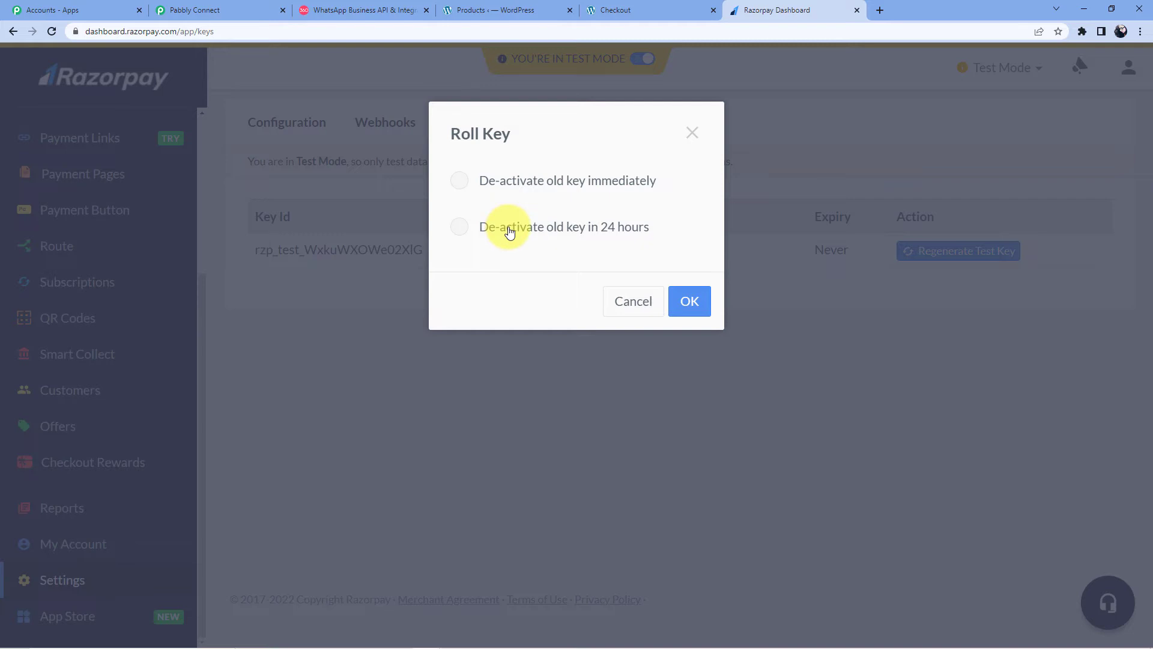
pyautogui.click(523, 189)
pyautogui.click(688, 301)
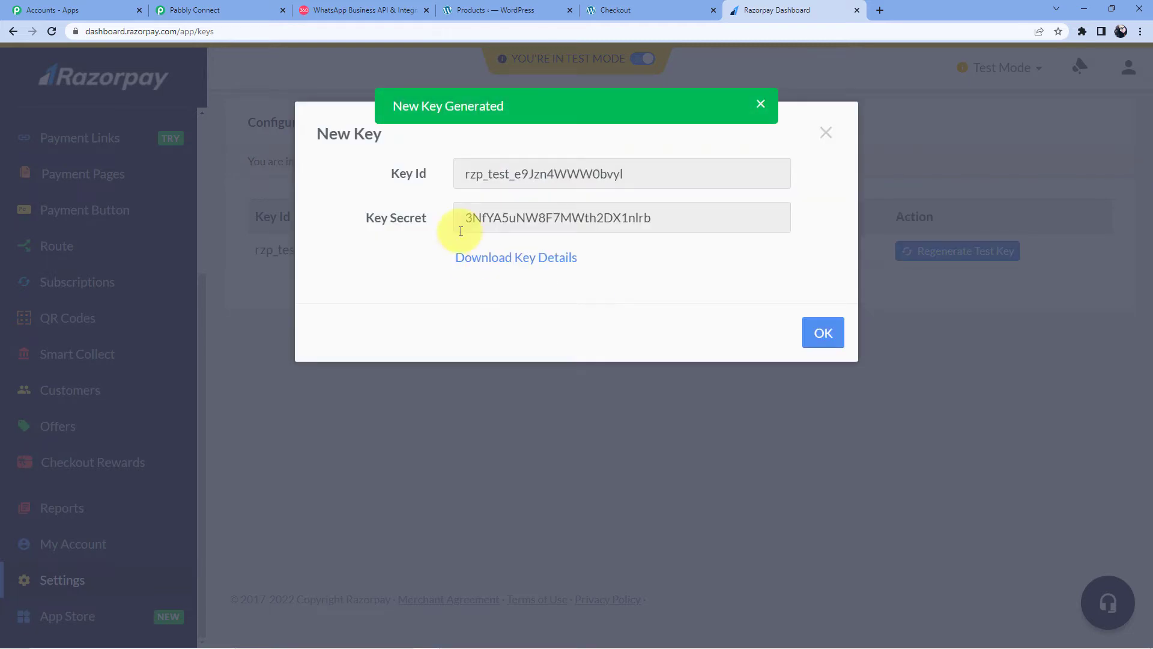
# Step: Copy the new Key Id into Pabbly's Key ID field
pyautogui.moveTo(642, 171); pyautogui.dragTo(466, 174)
pyautogui.rightClick(518, 175)
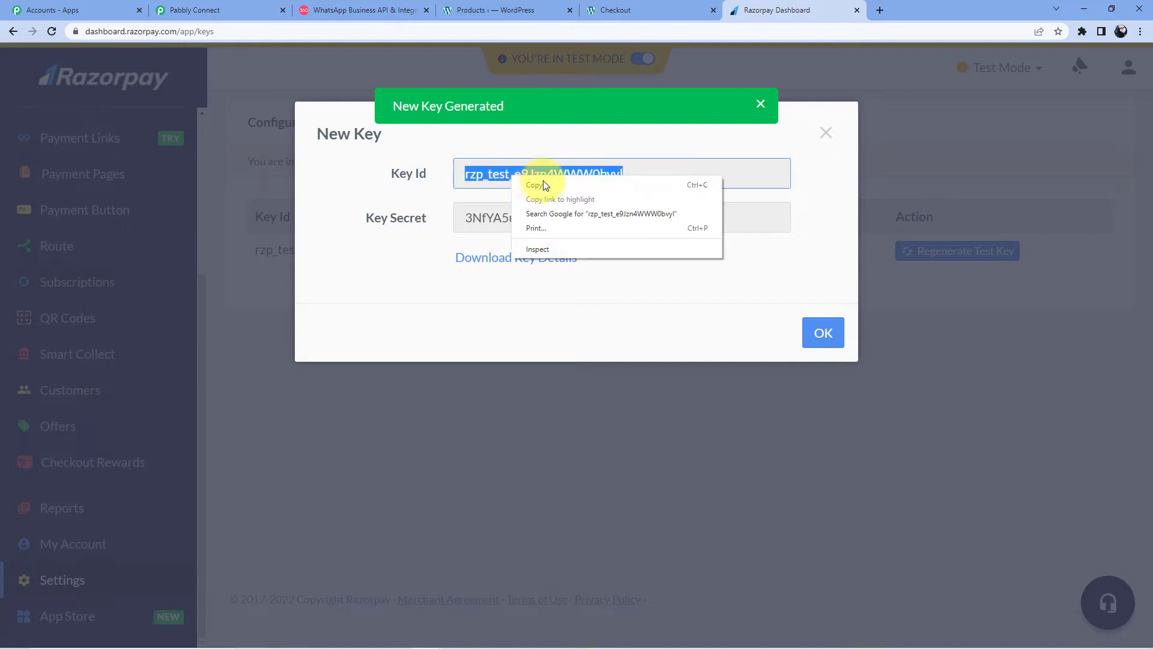
pyautogui.click(545, 185)
pyautogui.click(195, 10)
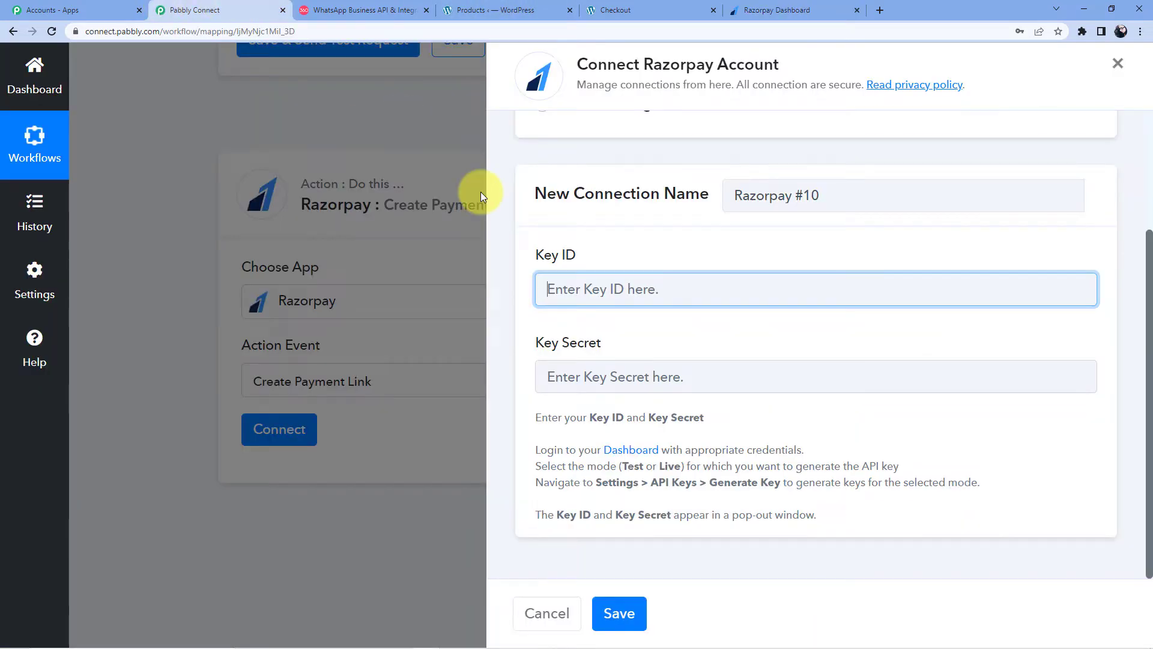
pyautogui.click(579, 286)
pyautogui.hotkey('ctrl', 'v')
# Step: Copy the new Key Secret and place the cursor in Pabbly's Key Secret field
pyautogui.click(775, 10)
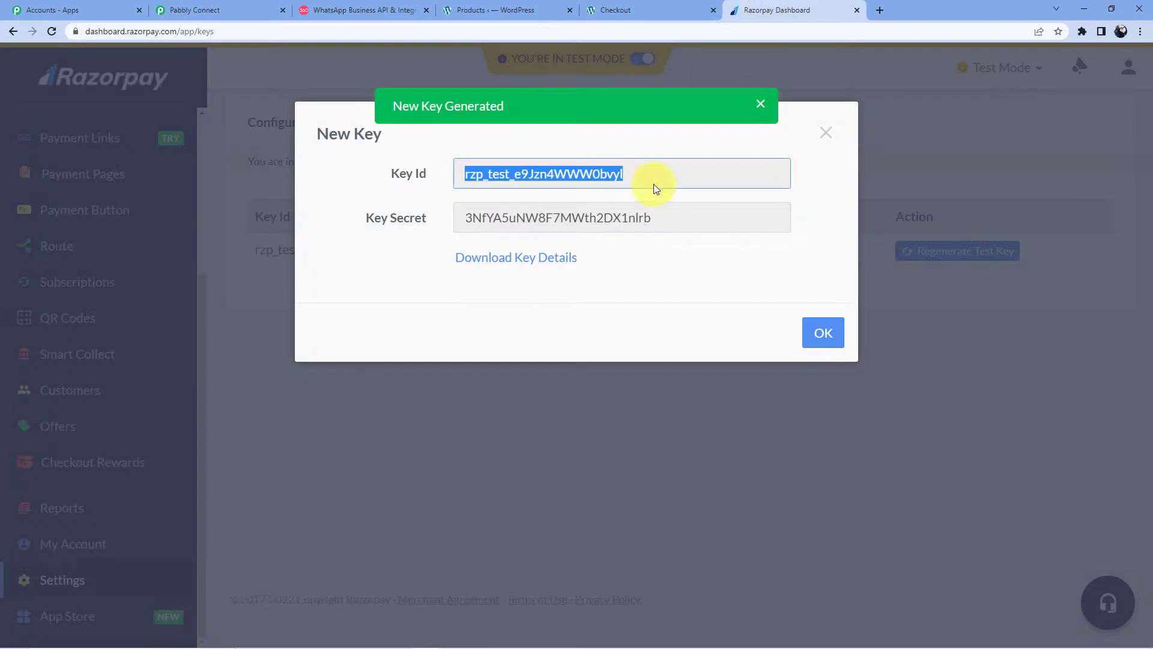
pyautogui.moveTo(678, 219); pyautogui.dragTo(368, 236)
pyautogui.rightClick(468, 217)
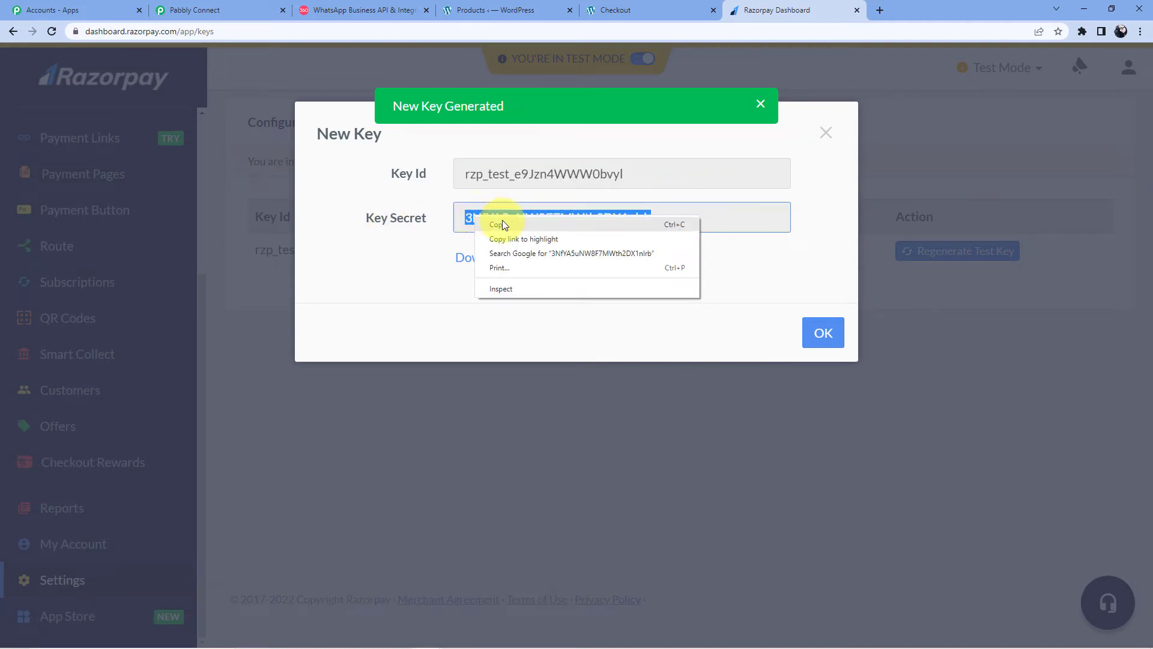
pyautogui.click(499, 224)
pyautogui.click(223, 7)
pyautogui.click(586, 376)
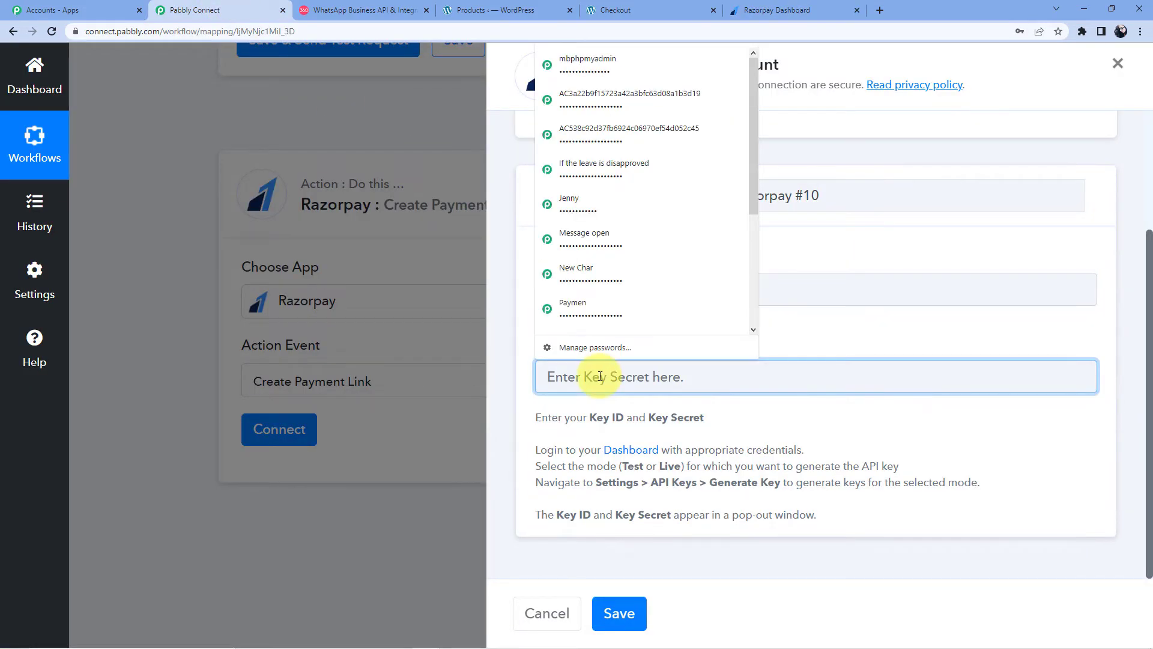
# Step: Paste the secret into Key Secret and save the new Razorpay connection
pyautogui.hotkey('ctrl', 'v')
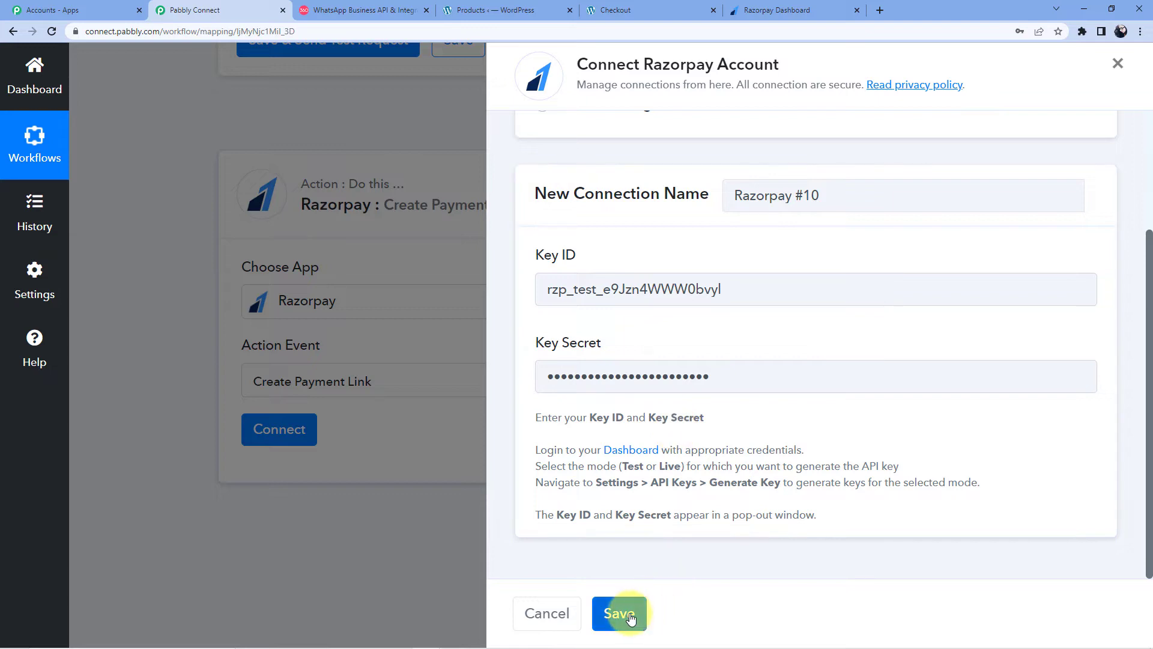
pyautogui.click(619, 612)
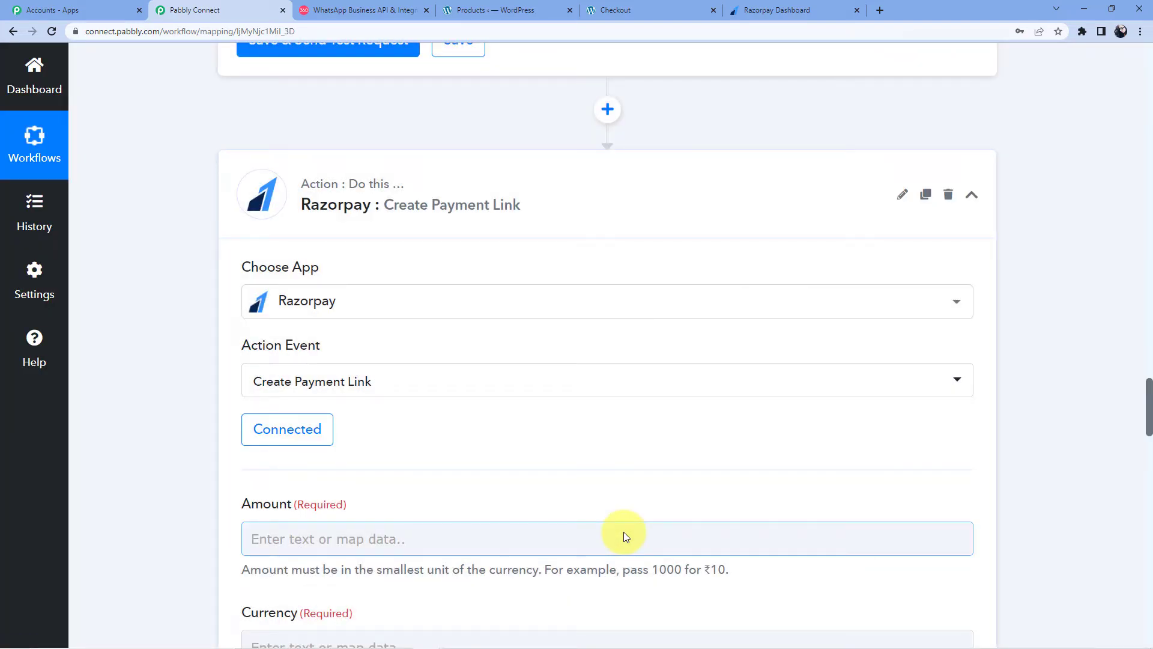
pyautogui.scroll(20, 471, 496)
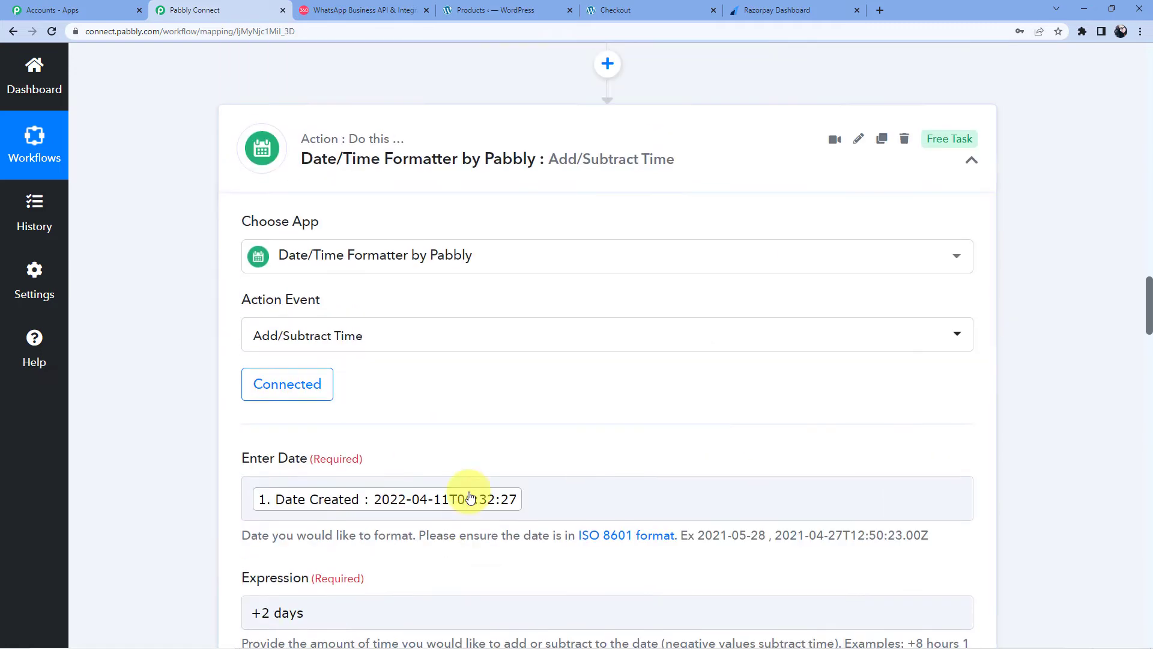
# Step: Map the Number Formatter math Result 3000000 into the Amount field
pyautogui.scroll(-2, 470, 496)
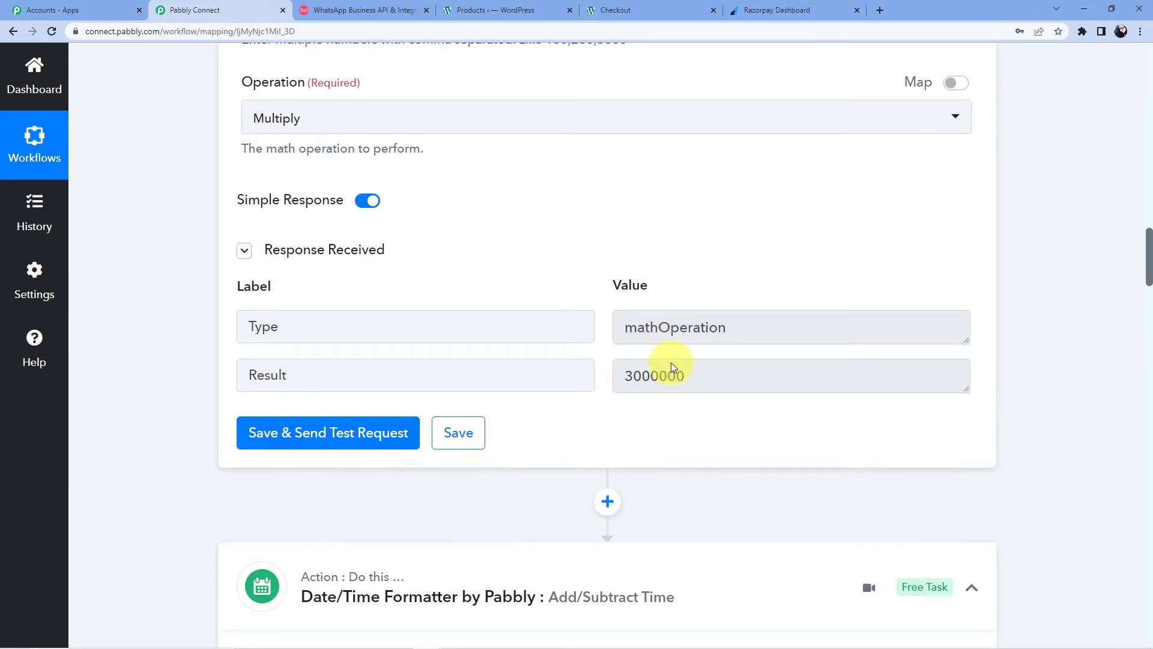
pyautogui.scroll(5, 379, 352)
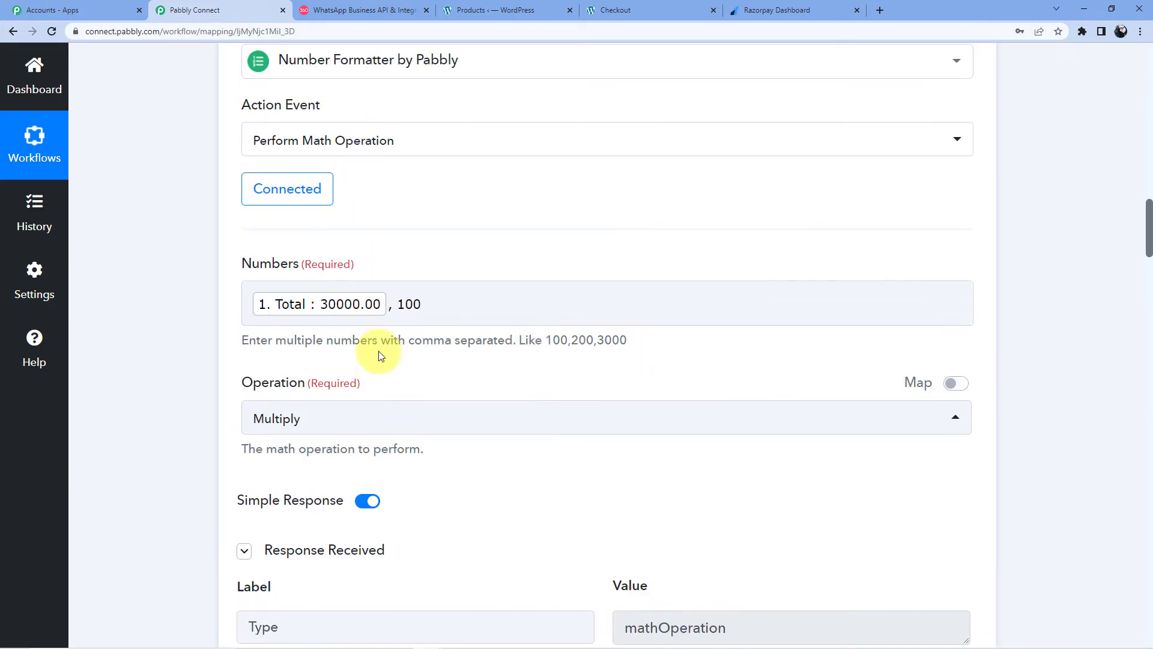
pyautogui.scroll(-20, 180, 369)
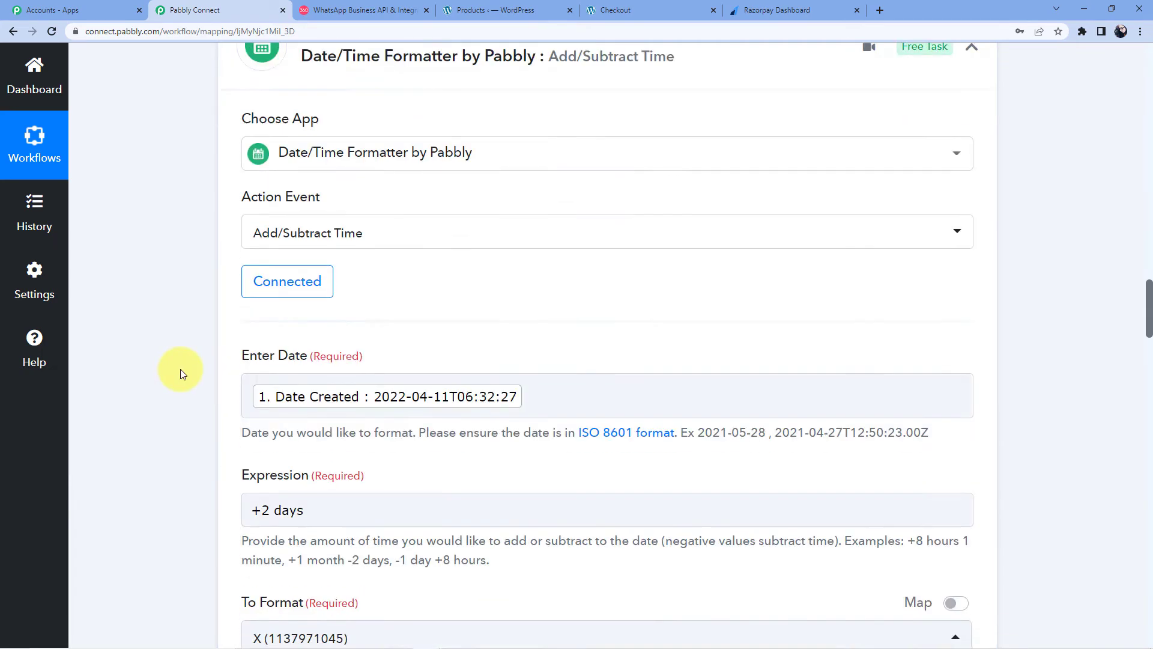
pyautogui.scroll(-8, 180, 369)
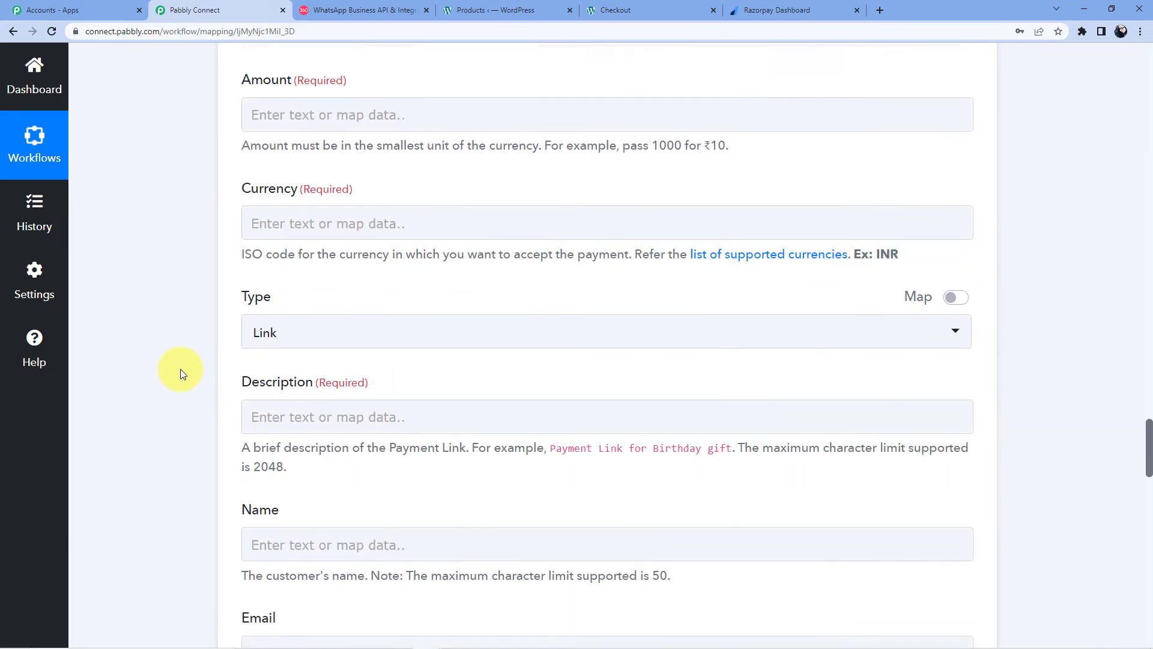
pyautogui.scroll(1, 181, 368)
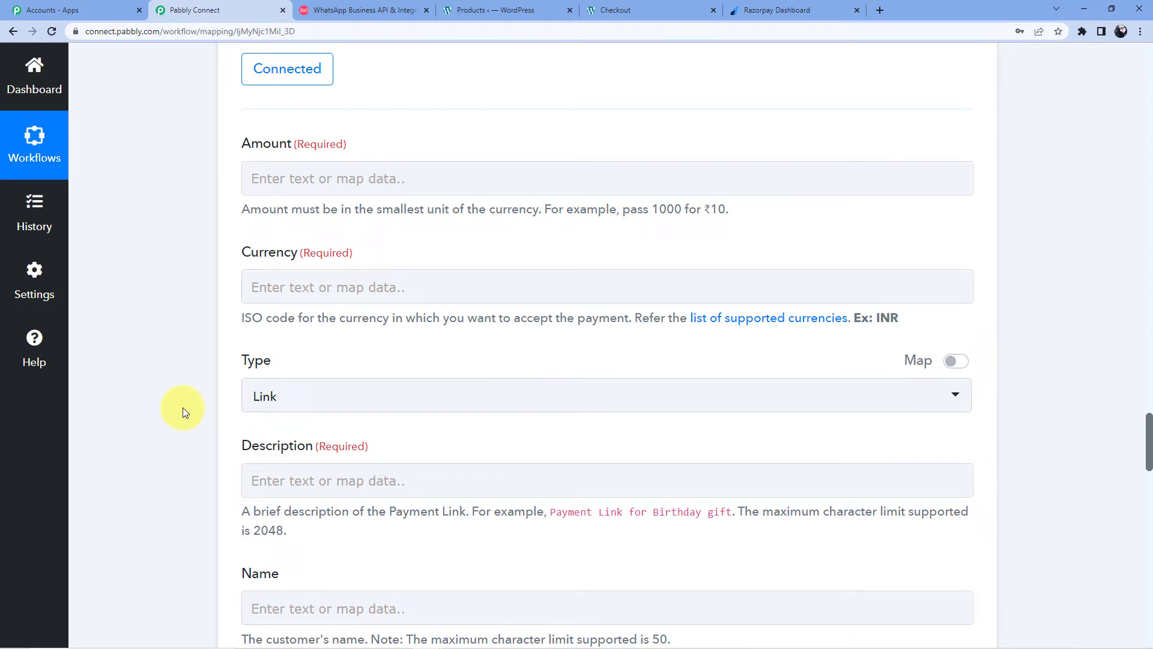
pyautogui.click(339, 175)
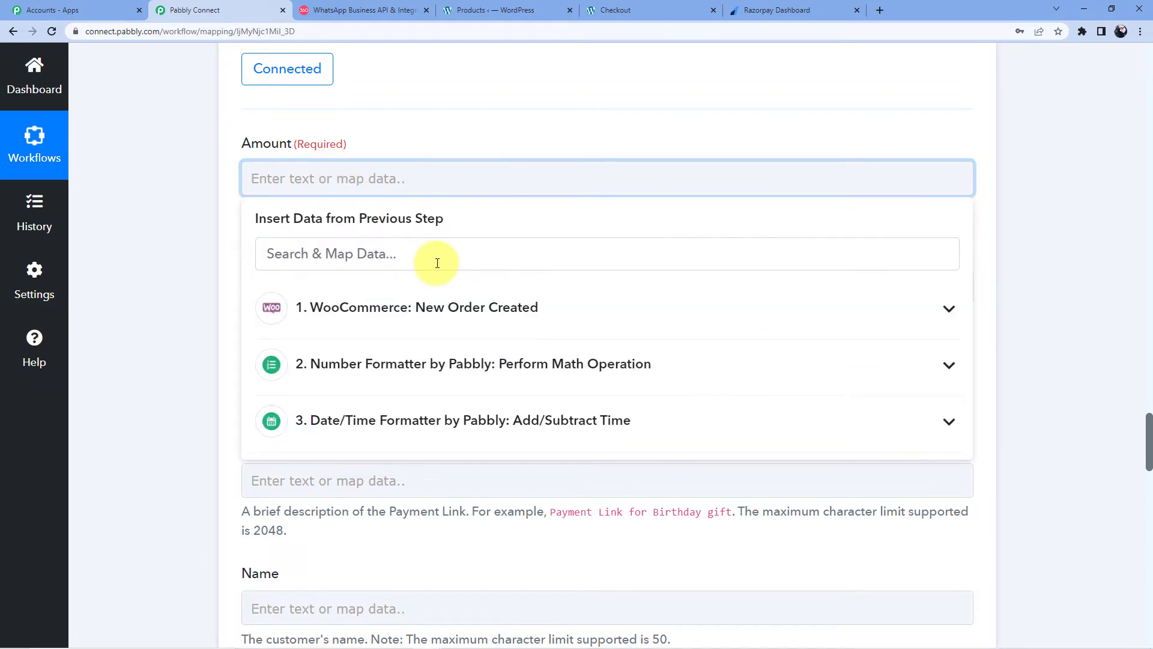
pyautogui.scroll(-1, 439, 271)
pyautogui.click(405, 370)
pyautogui.click(412, 328)
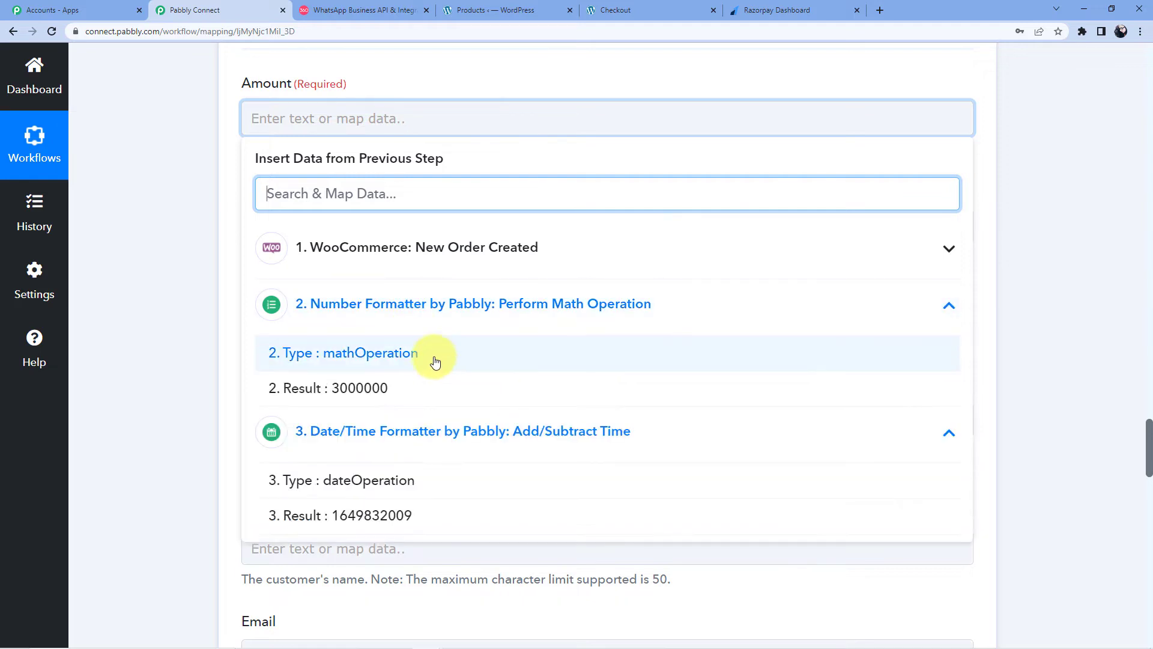
pyautogui.click(377, 388)
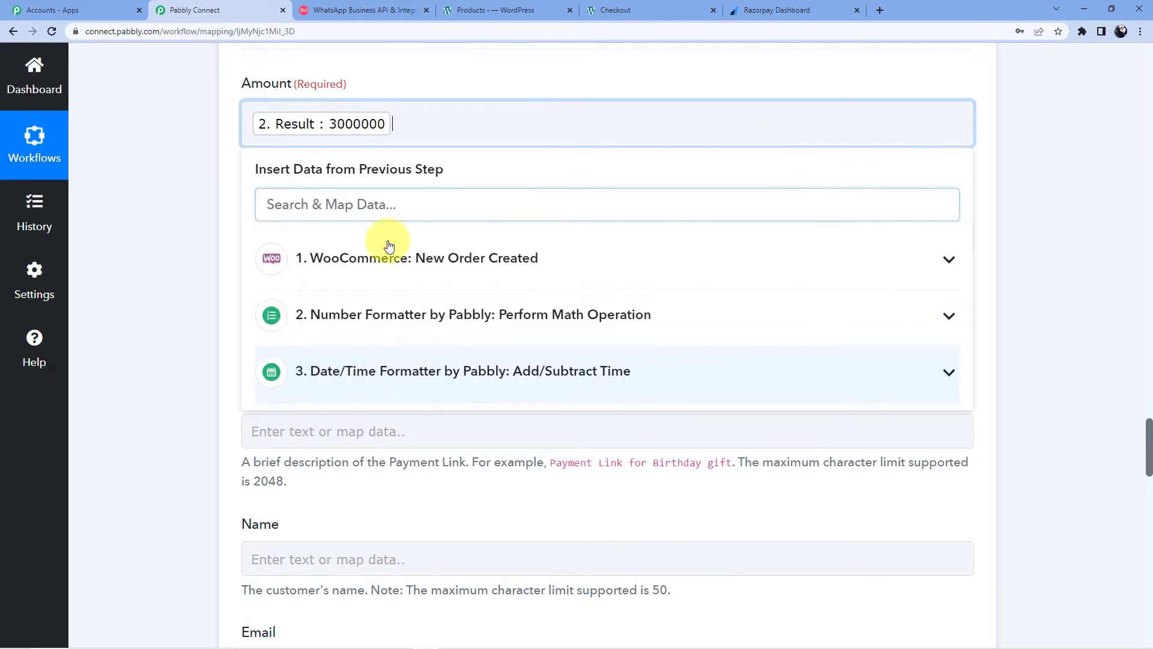
pyautogui.click(427, 91)
# Step: Highlight the note under Amount about using the smallest currency unit
pyautogui.scroll(2, 298, 268)
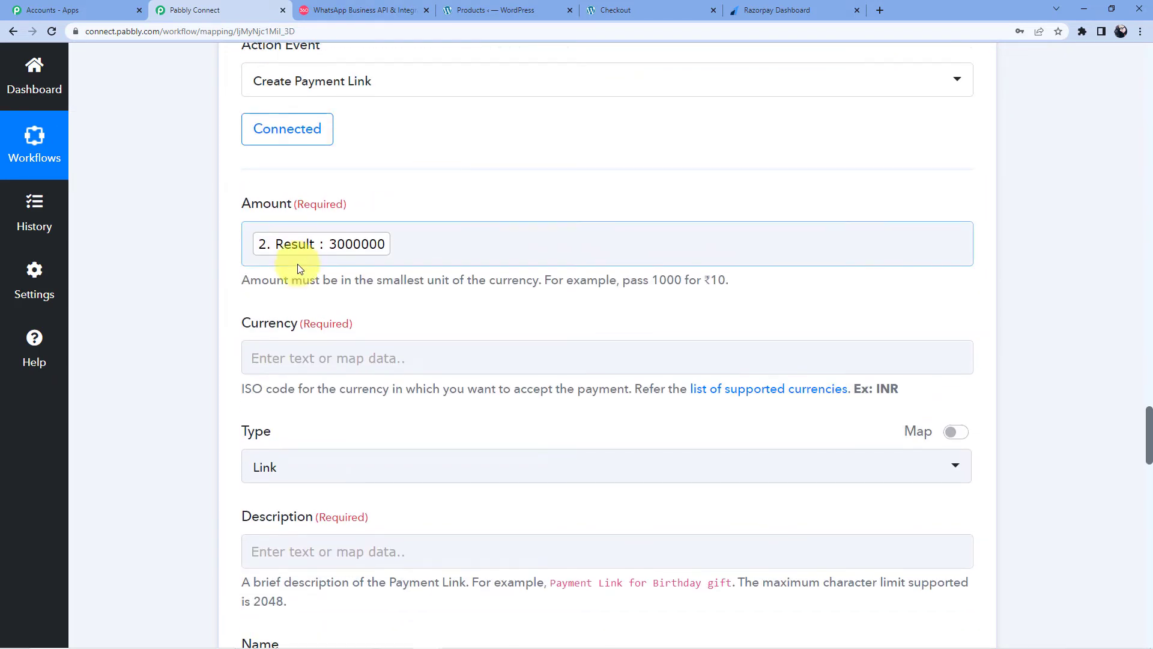
pyautogui.click(375, 286)
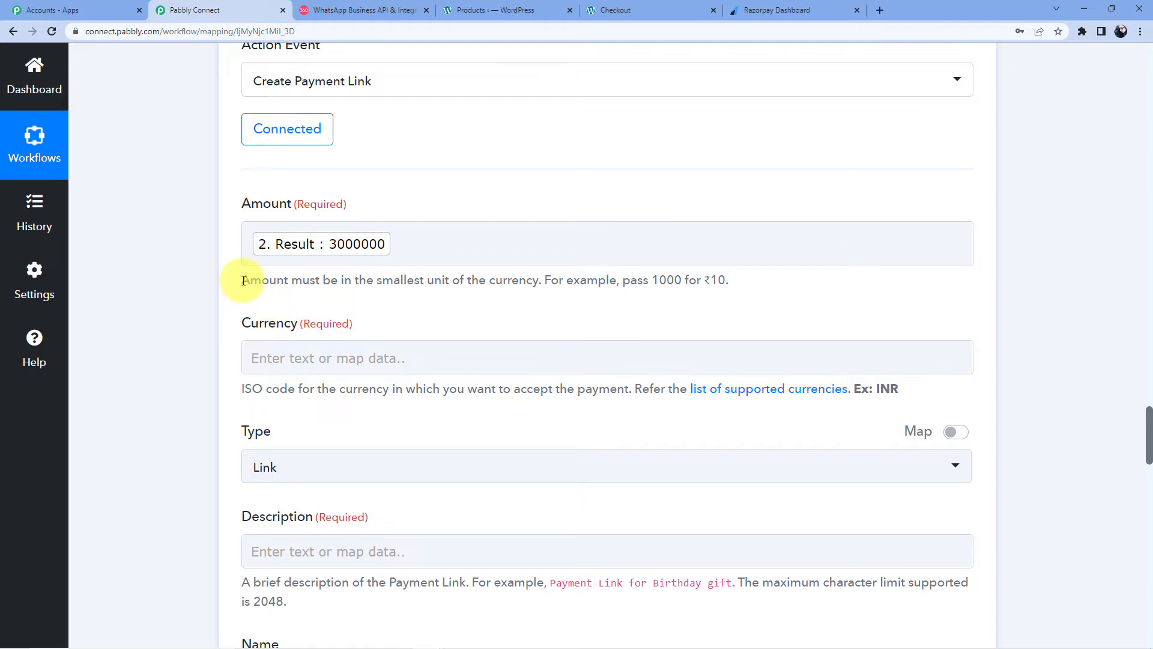
pyautogui.moveTo(243, 280); pyautogui.dragTo(724, 285)
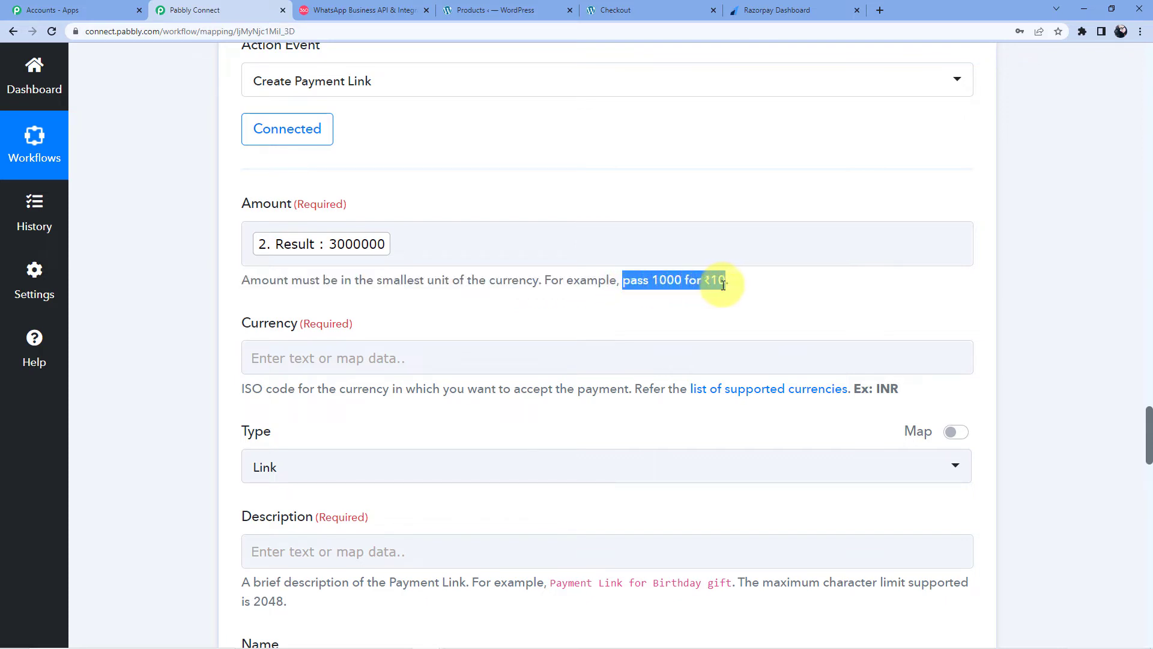
pyautogui.click(653, 278)
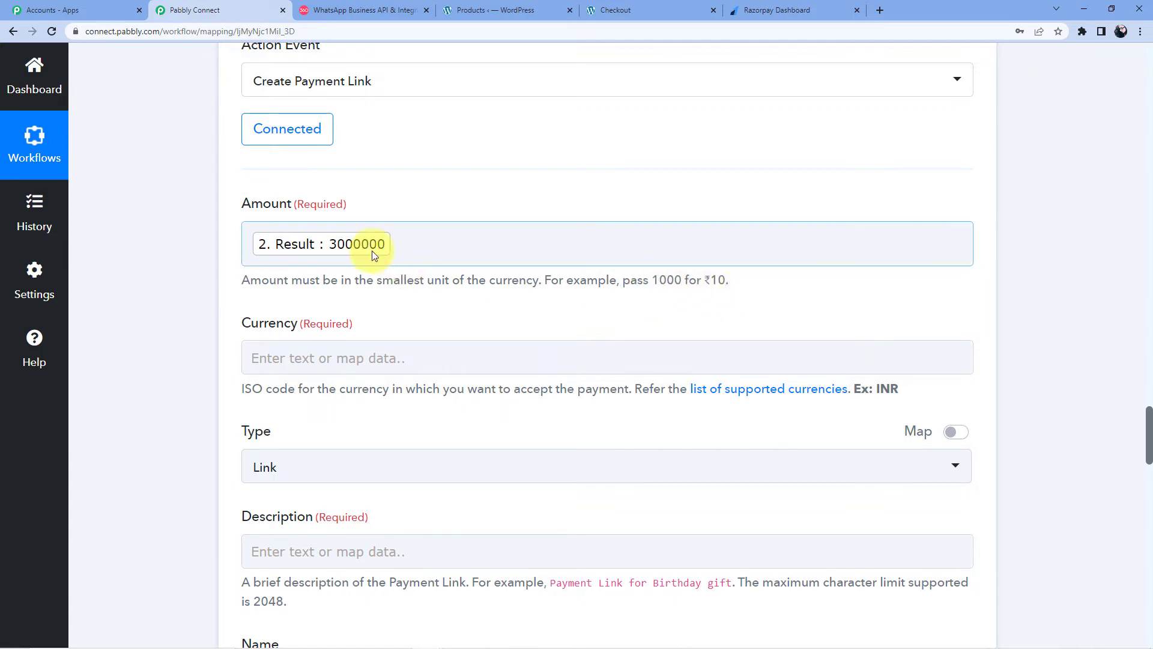
pyautogui.moveTo(384, 243); pyautogui.dragTo(379, 250)
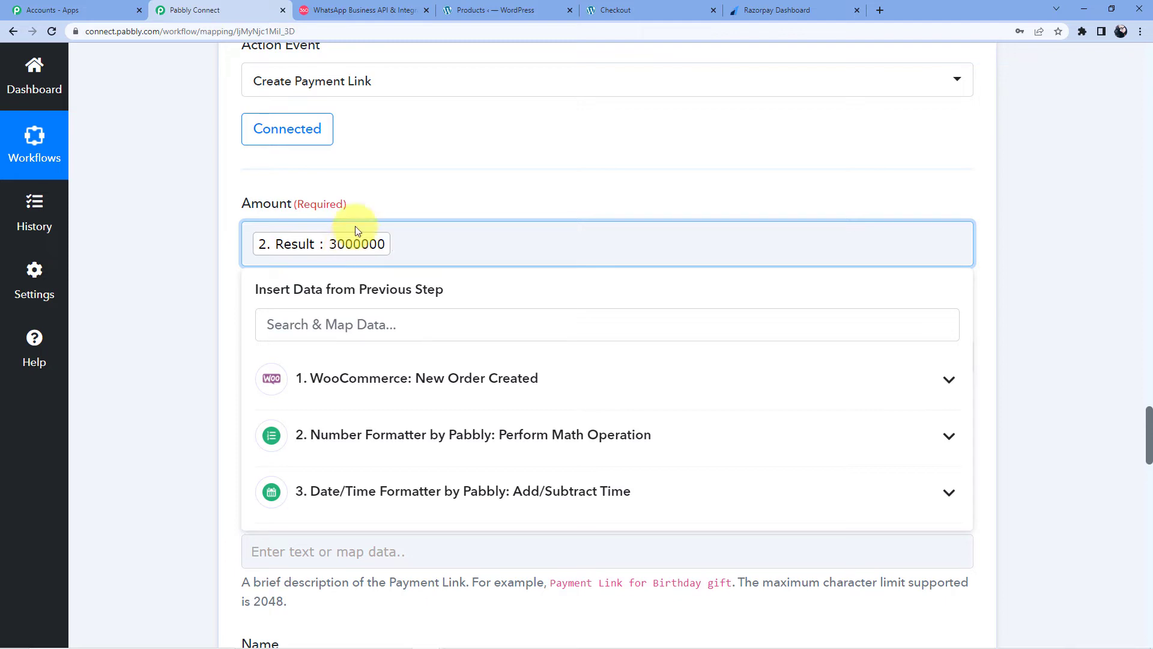
# Step: Map the WooCommerce order's currency, INR, into Currency
pyautogui.click(355, 227)
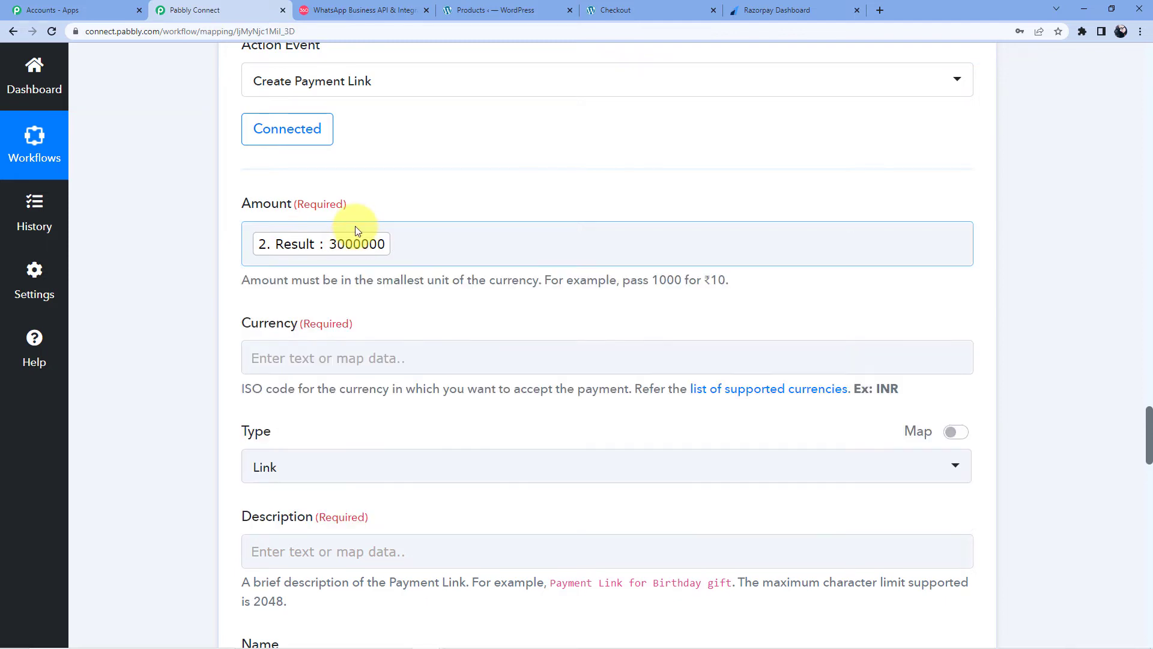
pyautogui.click(329, 354)
pyautogui.scroll(-3, 337, 358)
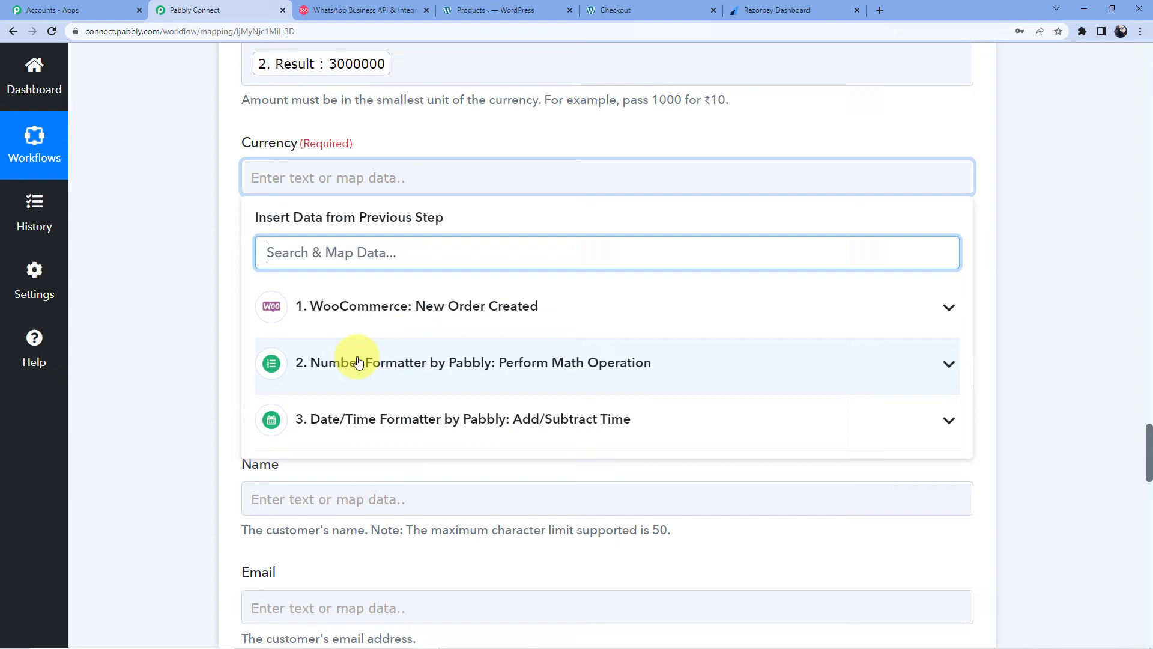
pyautogui.click(404, 316)
pyautogui.scroll(-2, 405, 339)
pyautogui.scroll(2, 413, 340)
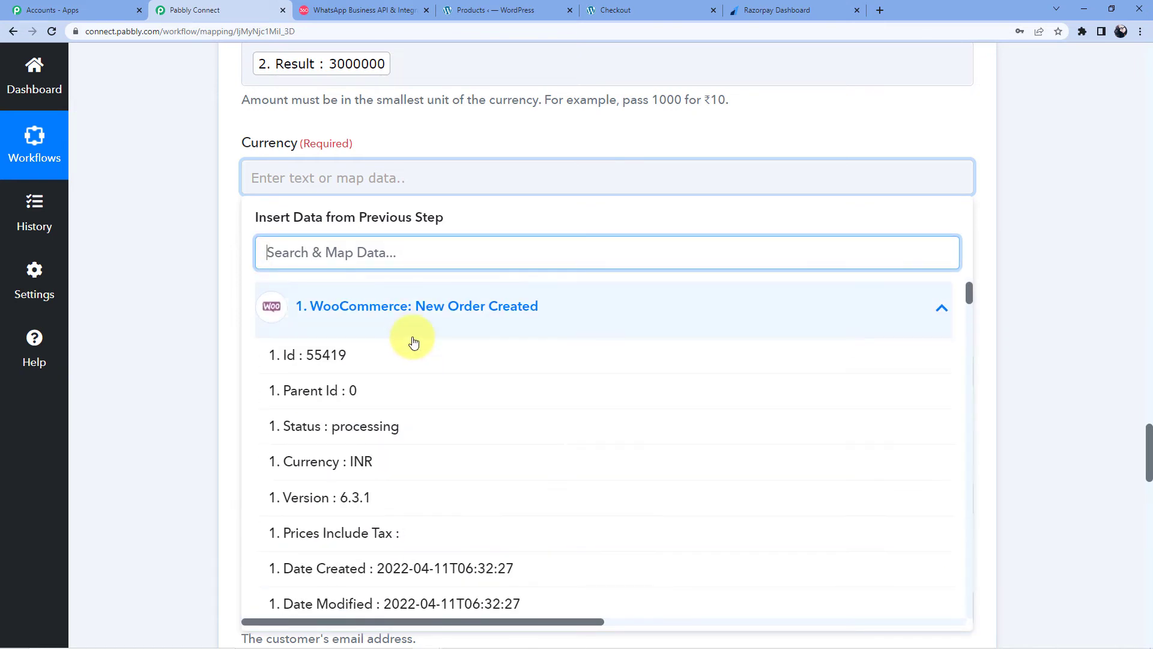
pyautogui.click(361, 458)
pyautogui.scroll(-2, 309, 296)
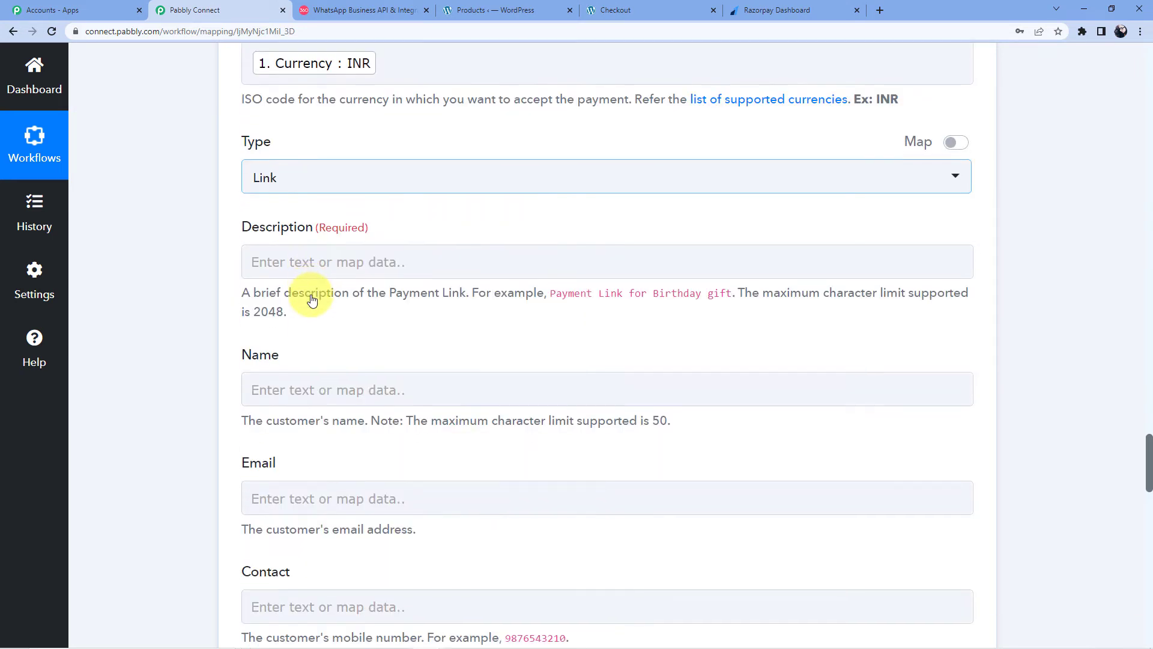
# Step: Search 'line' and map the first line item's product name into Description
pyautogui.click(327, 257)
pyautogui.scroll(-4, 355, 246)
pyautogui.click(420, 152)
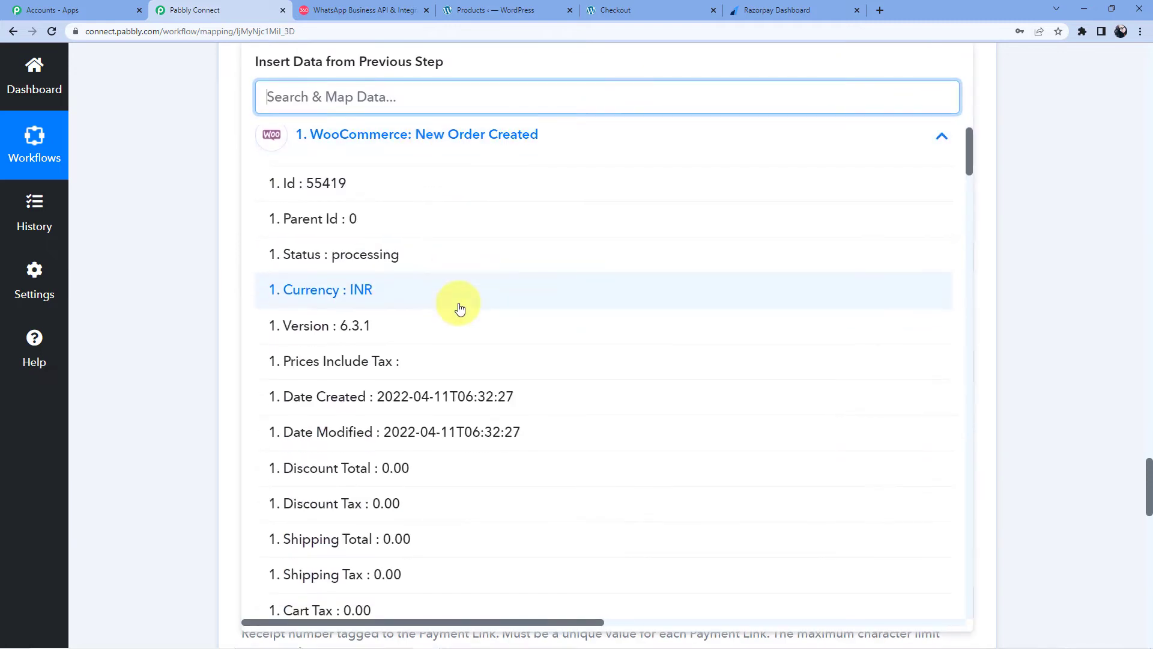
pyautogui.scroll(-8, 453, 390)
pyautogui.scroll(-10, 454, 368)
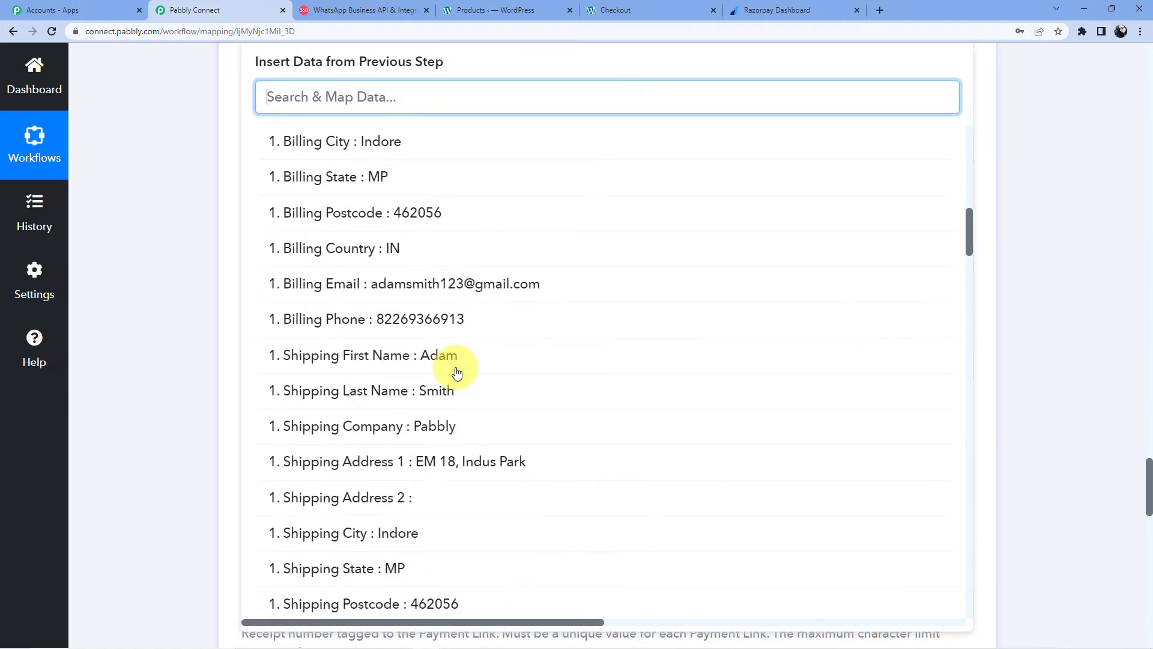
pyautogui.scroll(-3, 457, 373)
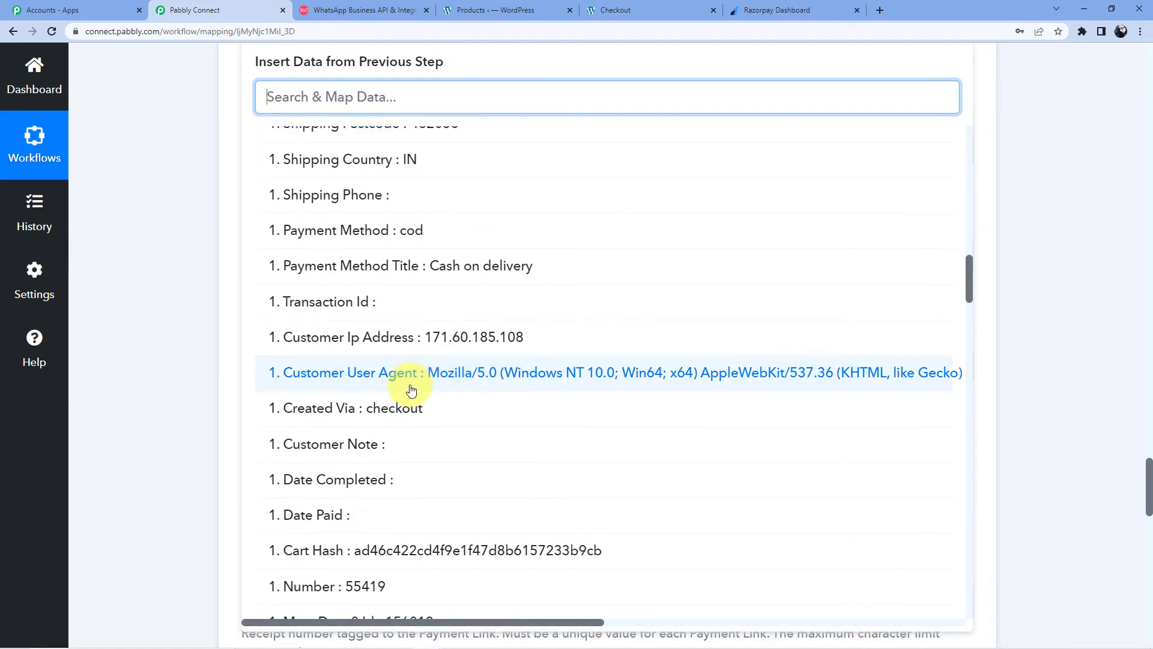
pyautogui.scroll(20, 411, 390)
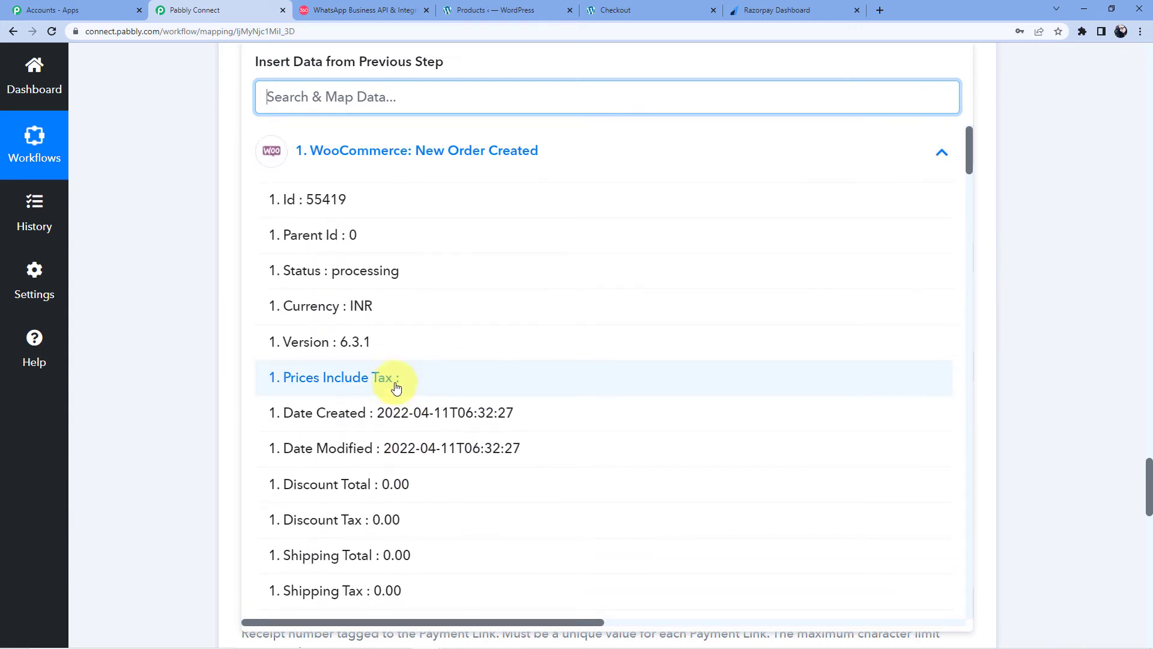
pyautogui.write('line item')
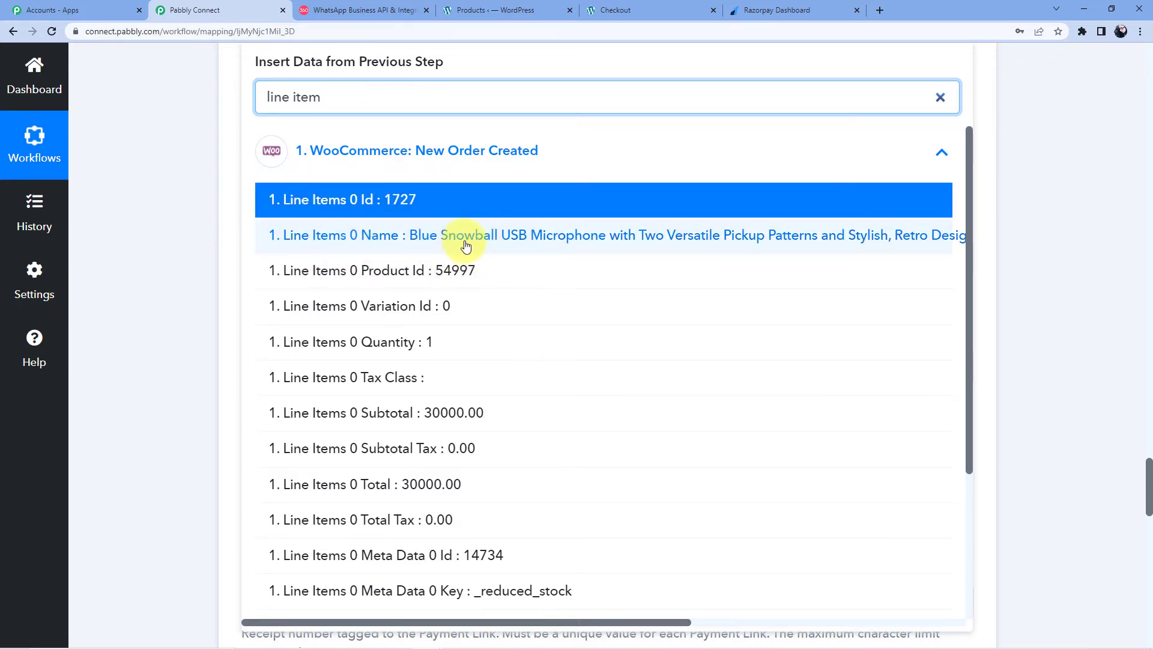
pyautogui.click(551, 240)
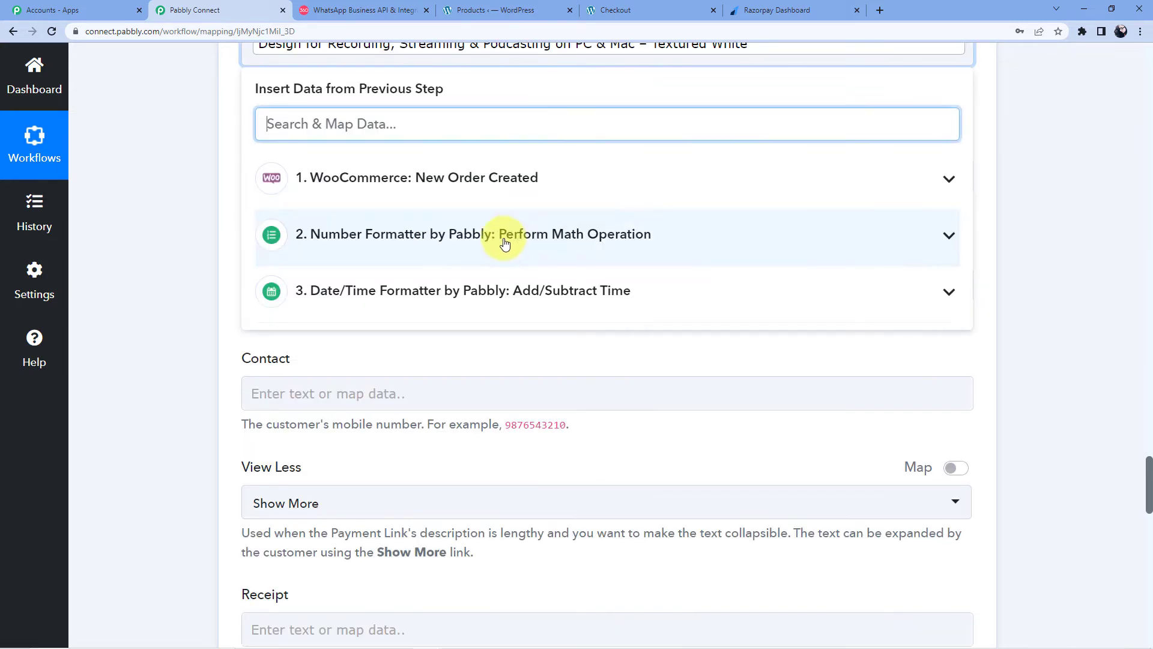
pyautogui.click(174, 171)
pyautogui.scroll(3, 224, 180)
pyautogui.scroll(-3, 294, 228)
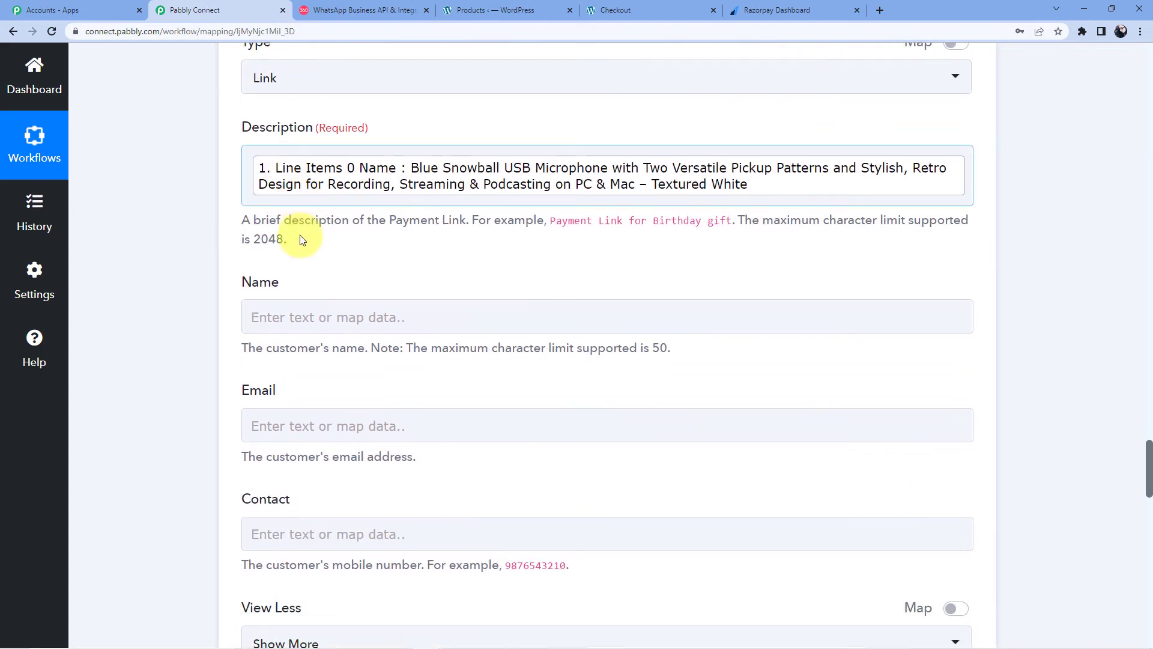
pyautogui.click(296, 185)
# Step: Map the order's Billing First Name and Billing Last Name into Name
pyautogui.click(413, 315)
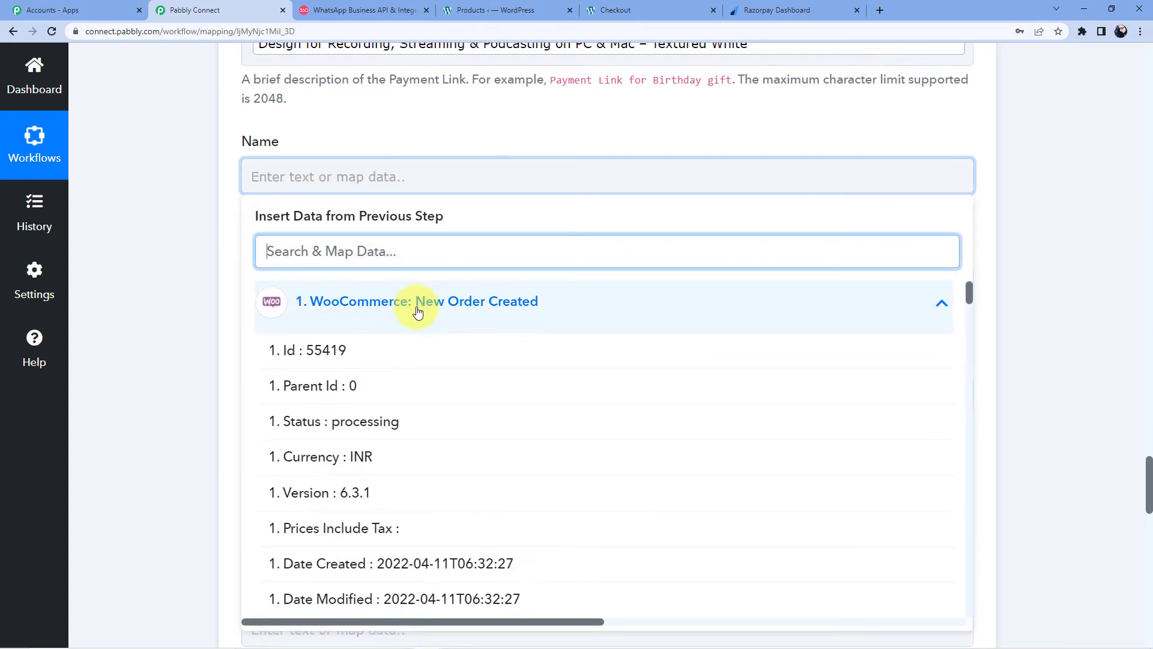
pyautogui.scroll(-9, 412, 310)
pyautogui.scroll(-1, 409, 448)
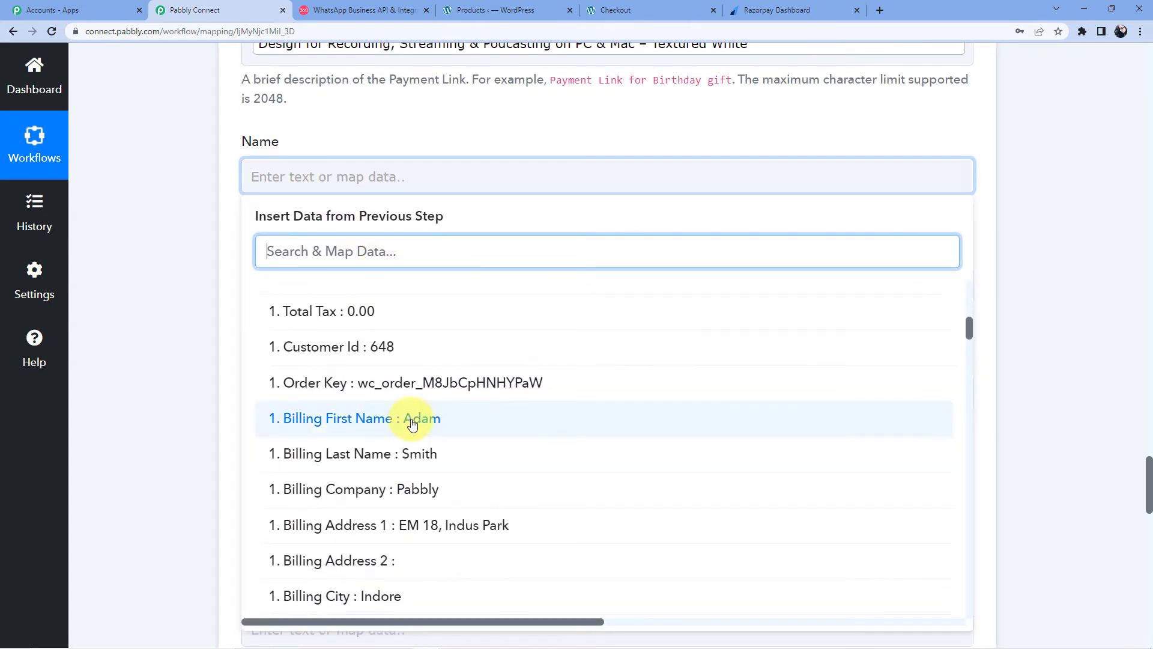
pyautogui.click(412, 414)
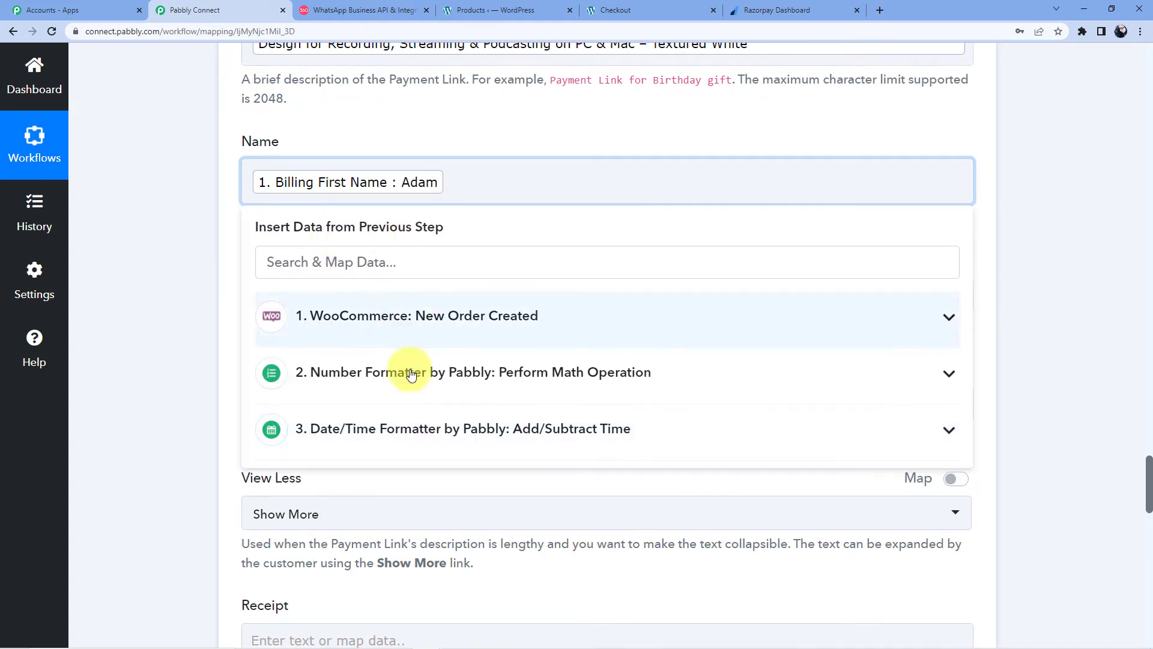
pyautogui.click(412, 330)
pyautogui.scroll(-3, 416, 332)
pyautogui.scroll(-6, 414, 360)
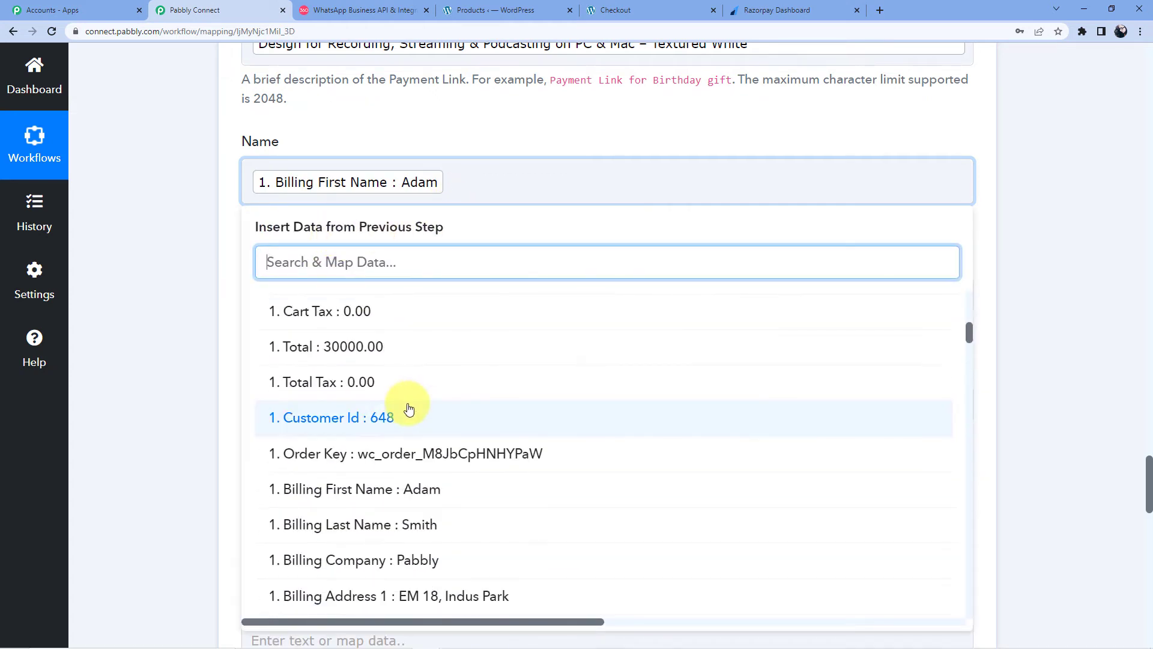
pyautogui.click(415, 404)
pyautogui.click(239, 369)
pyautogui.scroll(2, 264, 377)
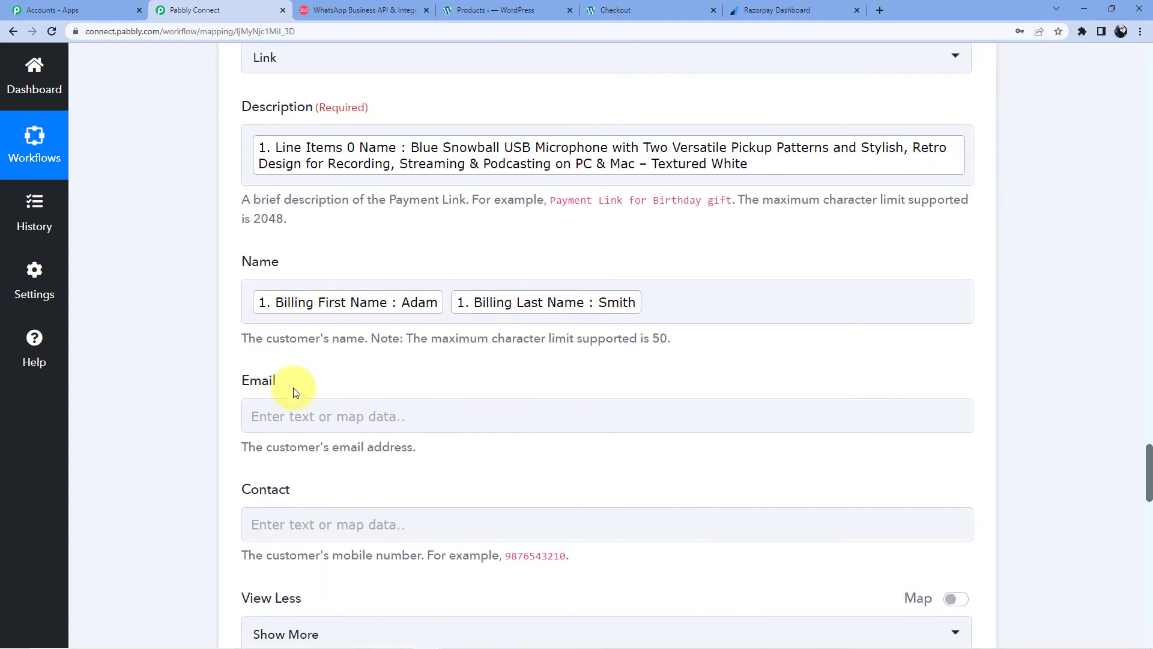
# Step: Map the order's Billing Email into Email
pyautogui.click(250, 414)
pyautogui.scroll(-3, 334, 348)
pyautogui.click(362, 356)
pyautogui.scroll(-10, 421, 474)
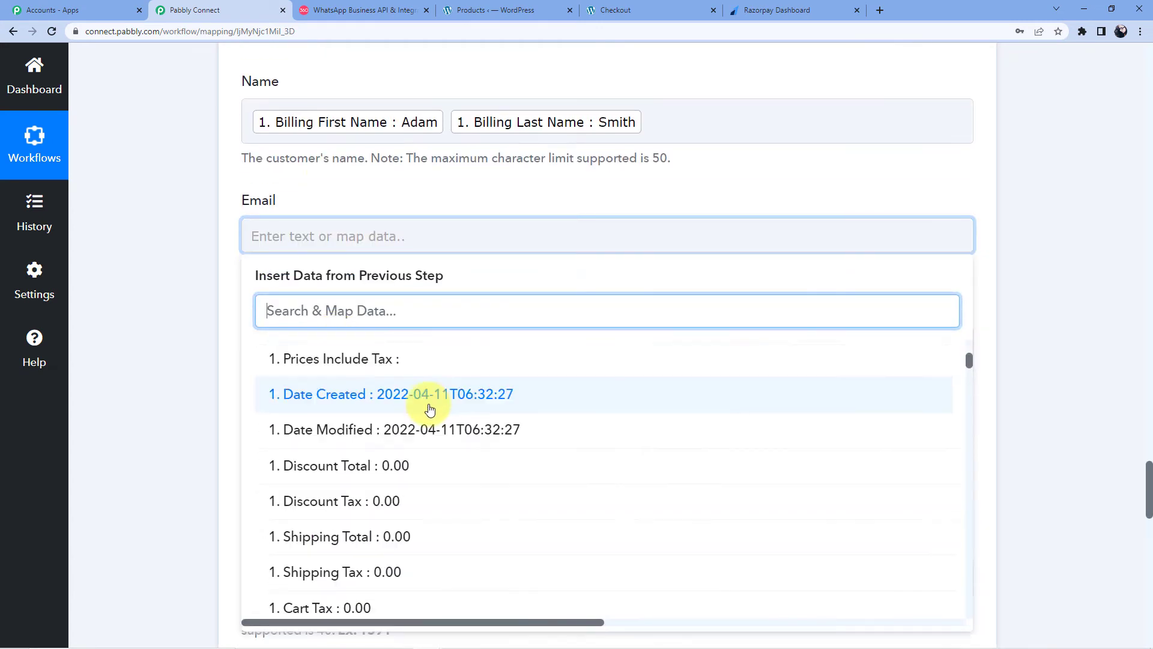
pyautogui.scroll(-1, 382, 480)
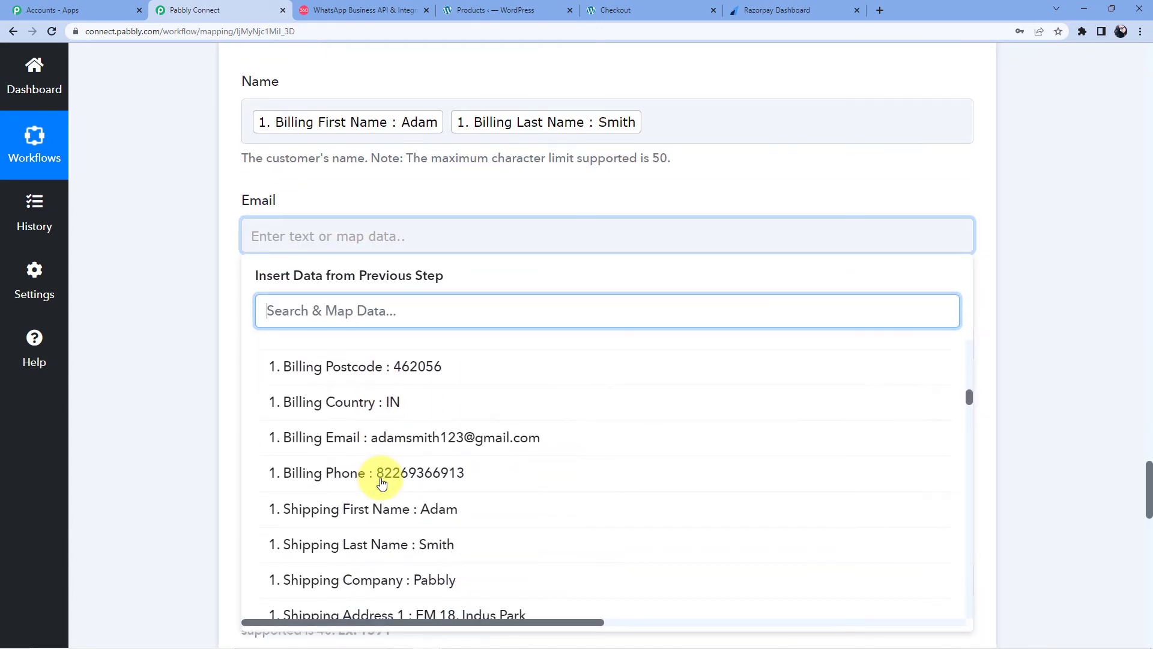
pyautogui.scroll(1, 415, 487)
pyautogui.click(420, 496)
pyautogui.click(147, 364)
pyautogui.scroll(-3, 198, 377)
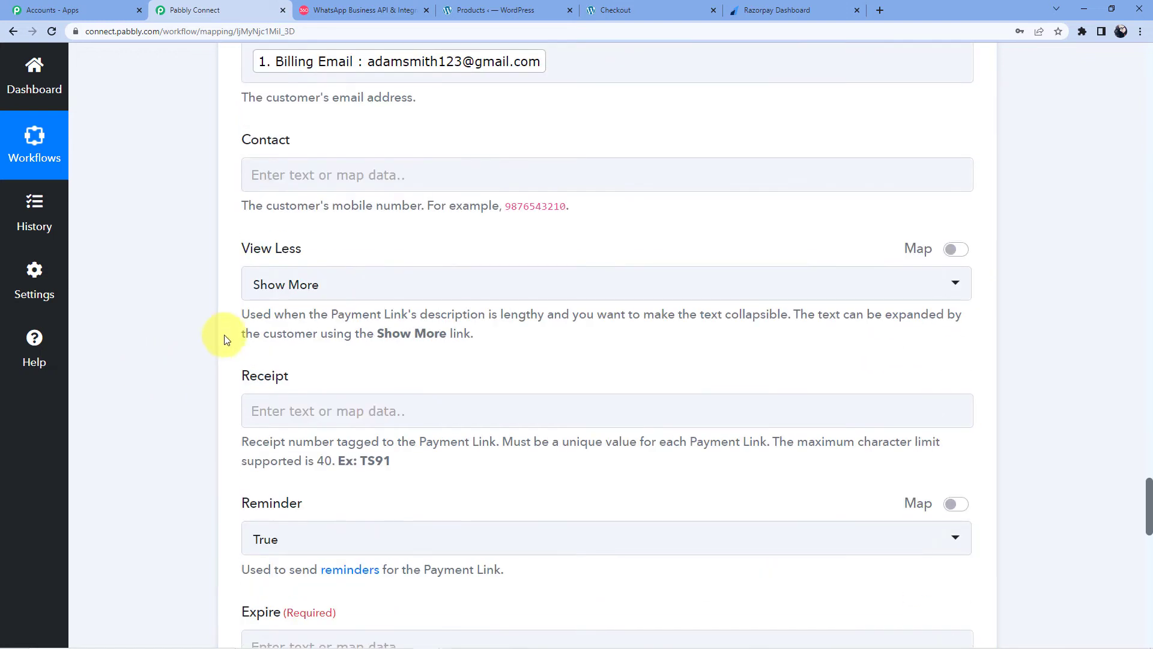
pyautogui.click(280, 182)
pyautogui.click(370, 121)
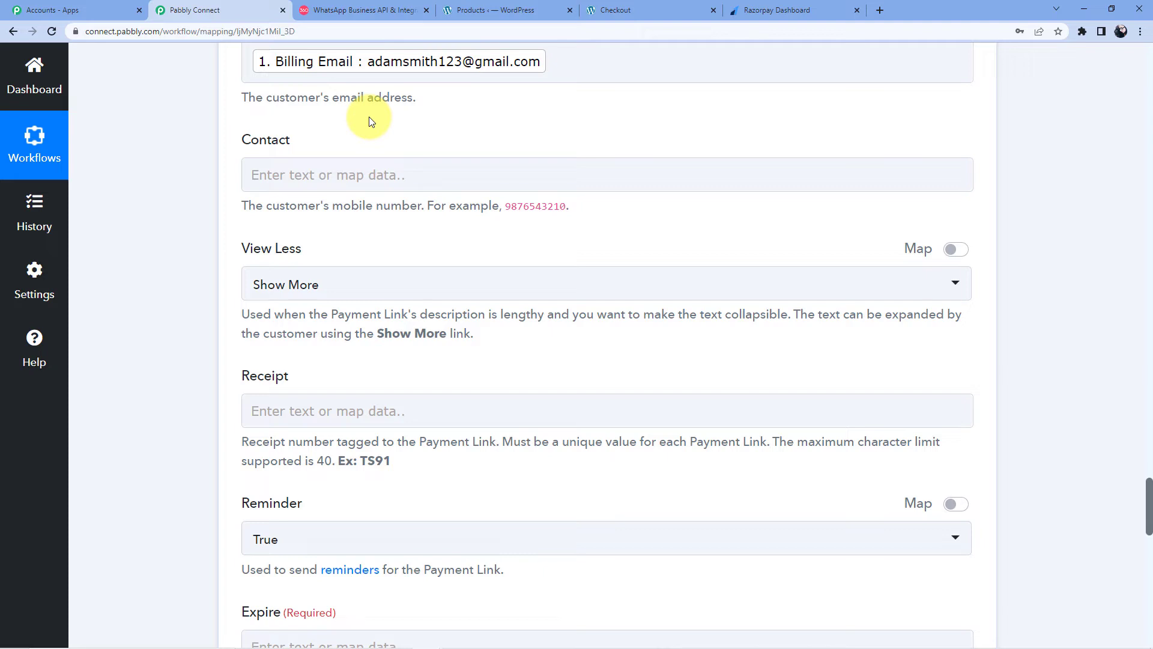
# Step: Map the order's Billing Phone into Contact with a +91 country code prefix
pyautogui.click(343, 180)
pyautogui.click(433, 314)
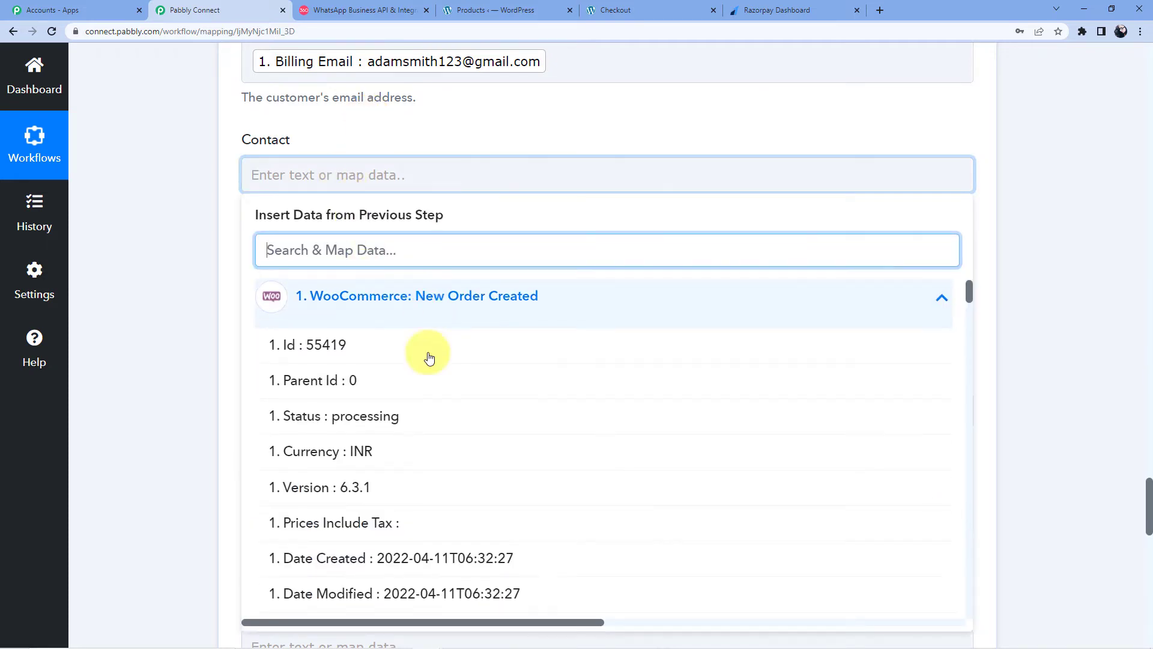
pyautogui.scroll(-10, 419, 407)
pyautogui.scroll(-7, 418, 408)
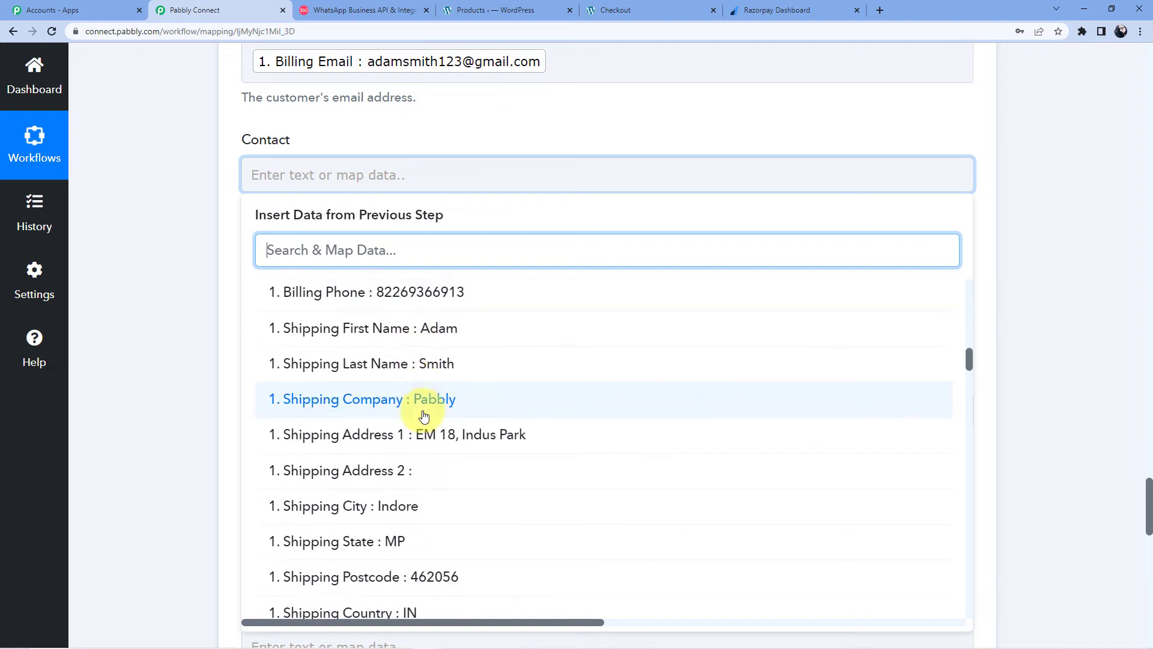
pyautogui.scroll(2, 420, 411)
pyautogui.click(419, 412)
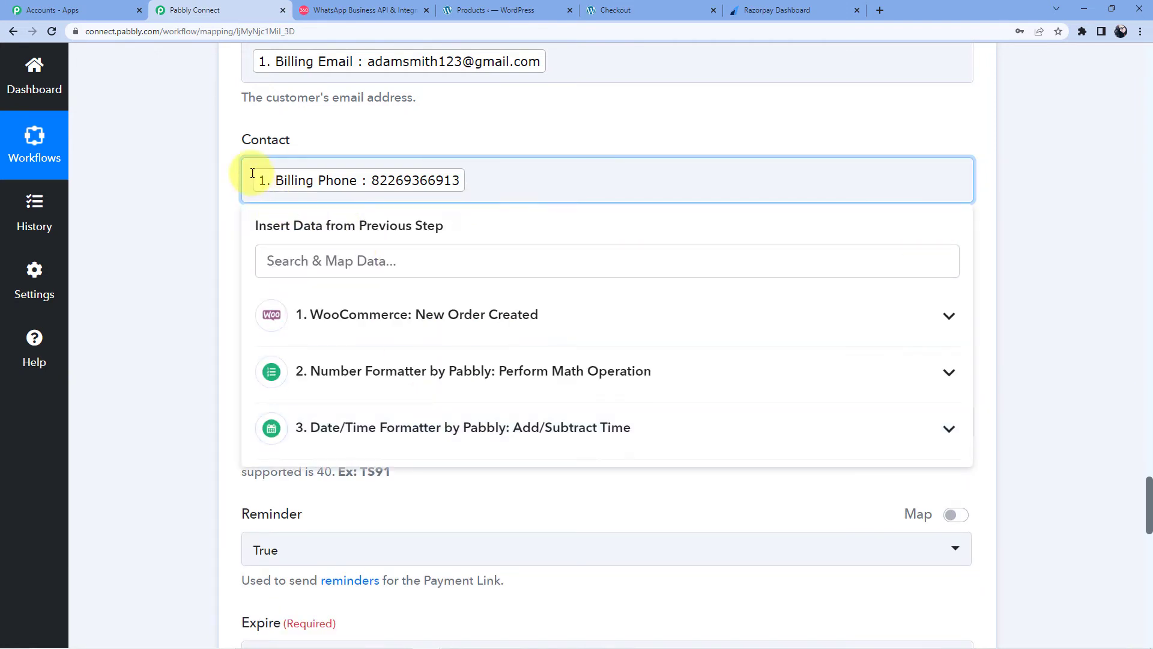
pyautogui.write('+')
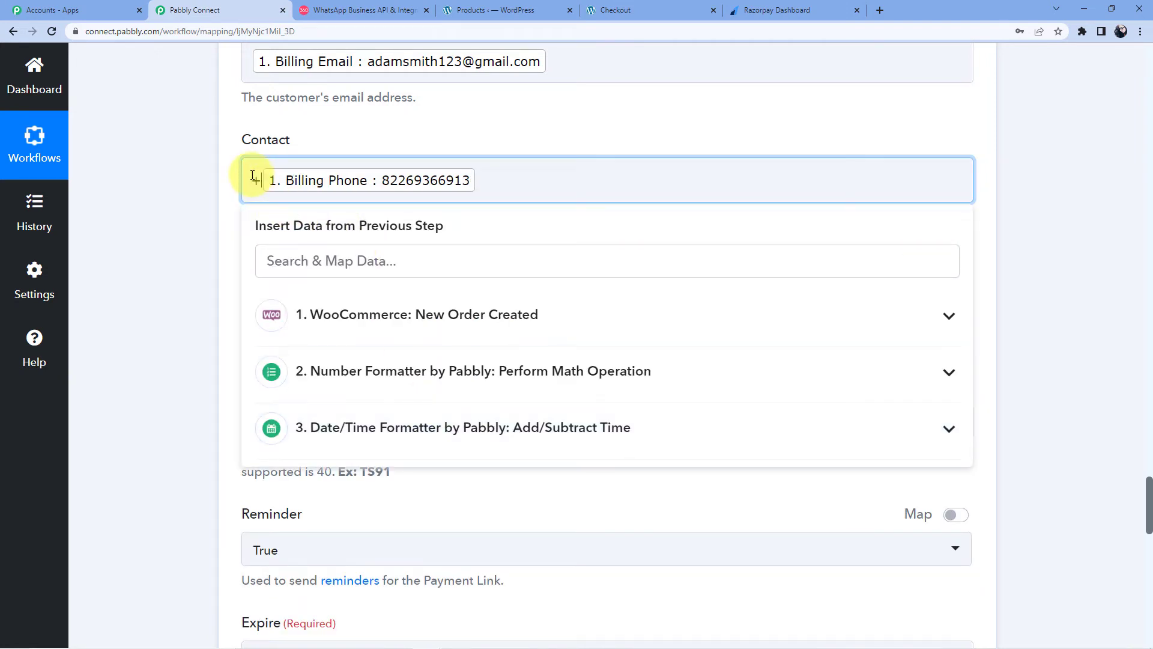
pyautogui.write('91')
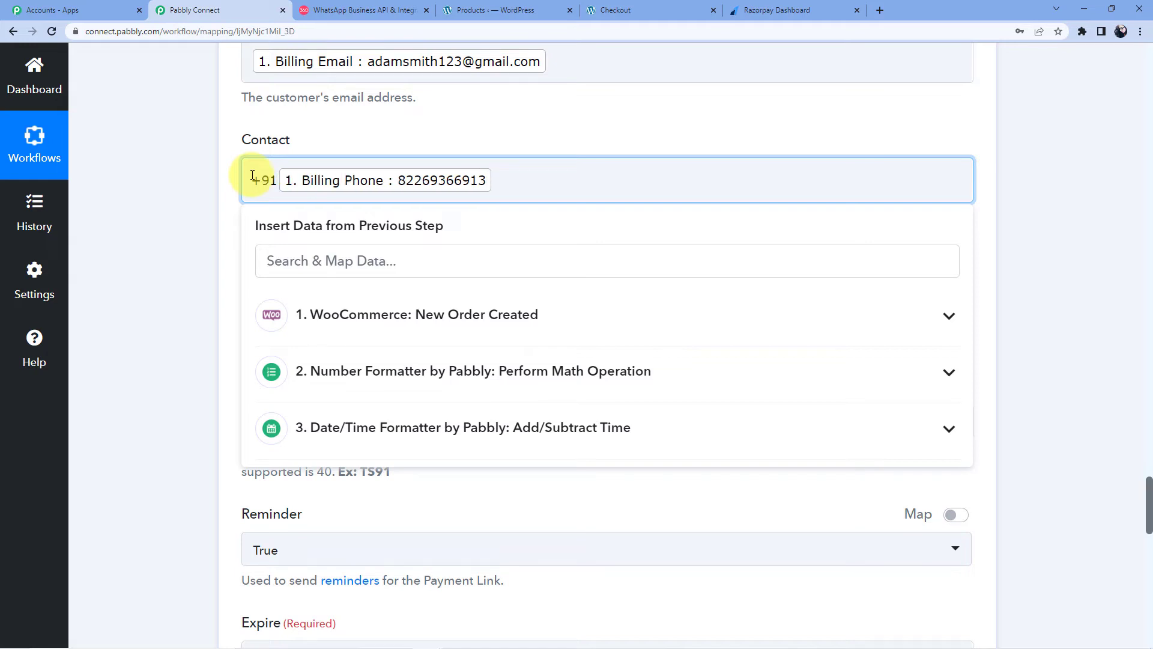
pyautogui.click(323, 120)
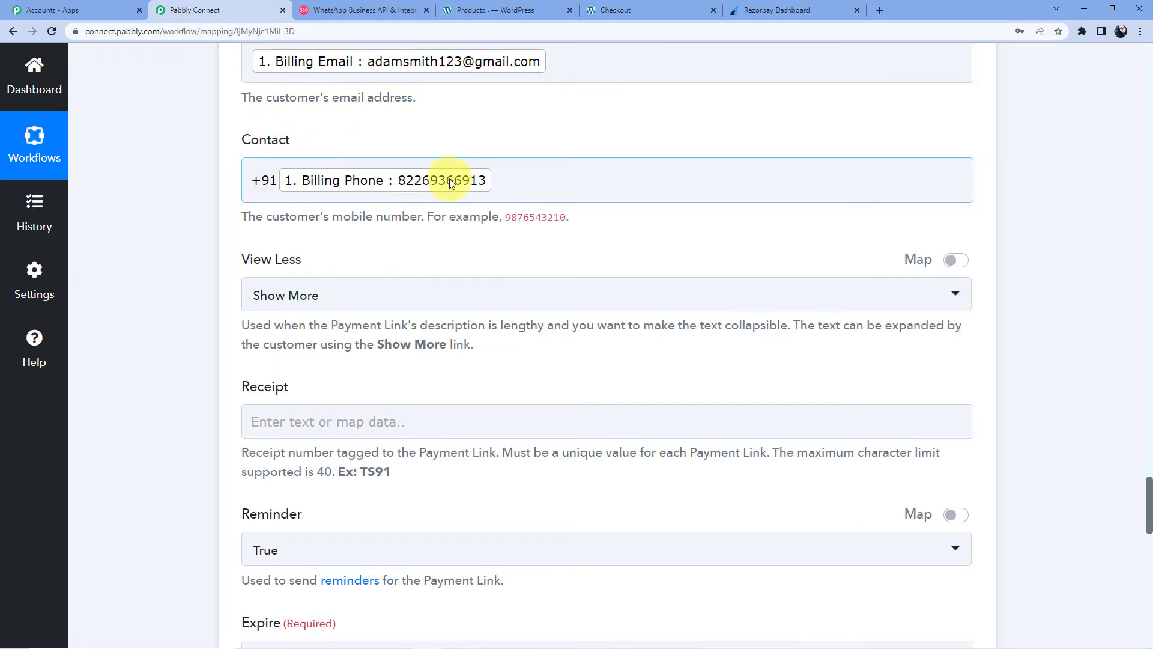
pyautogui.click(280, 181)
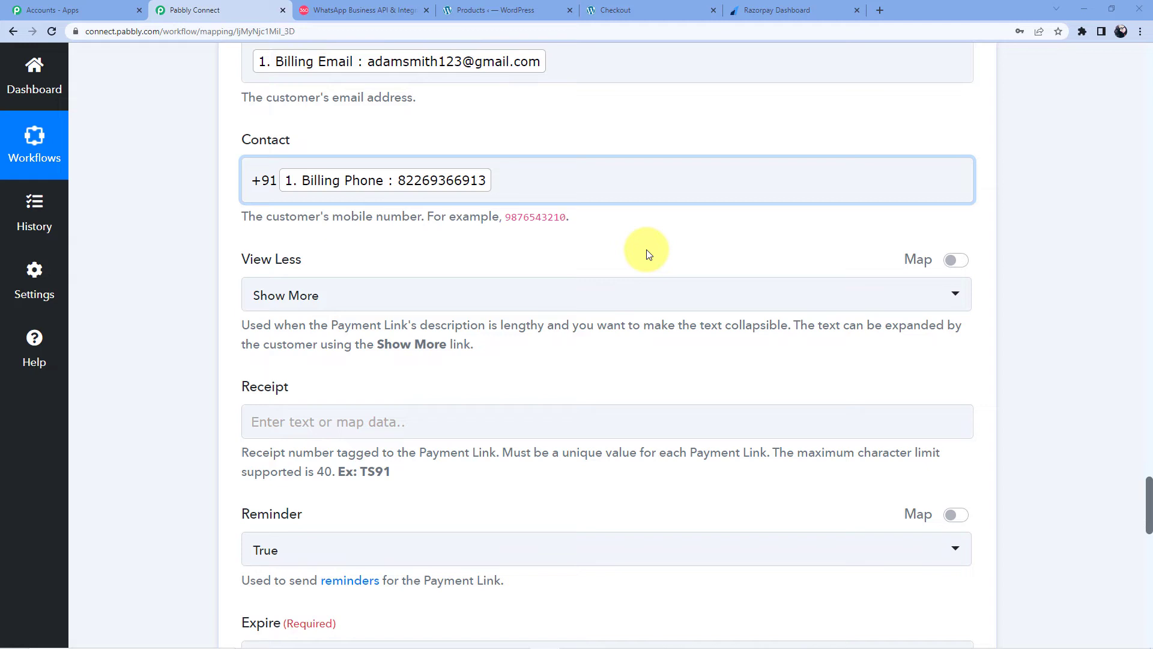
# Step: Replace the mapped billing phone in Contact with a typed phone number after +91
pyautogui.click(417, 182)
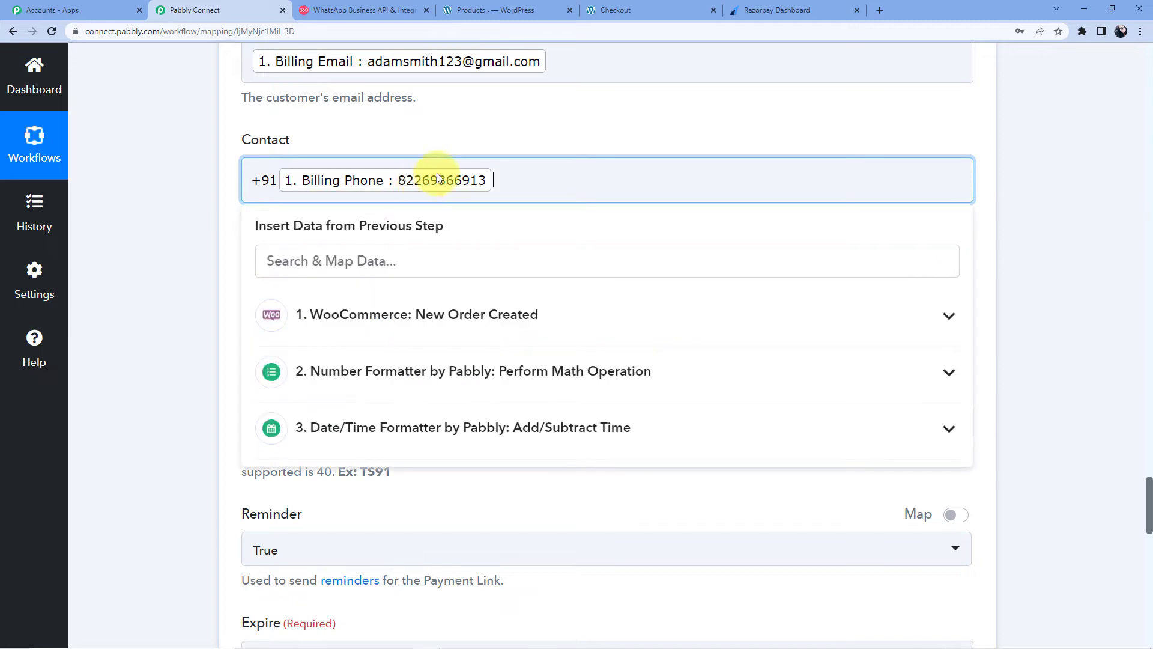
pyautogui.click(438, 179)
pyautogui.press('BackSpace')
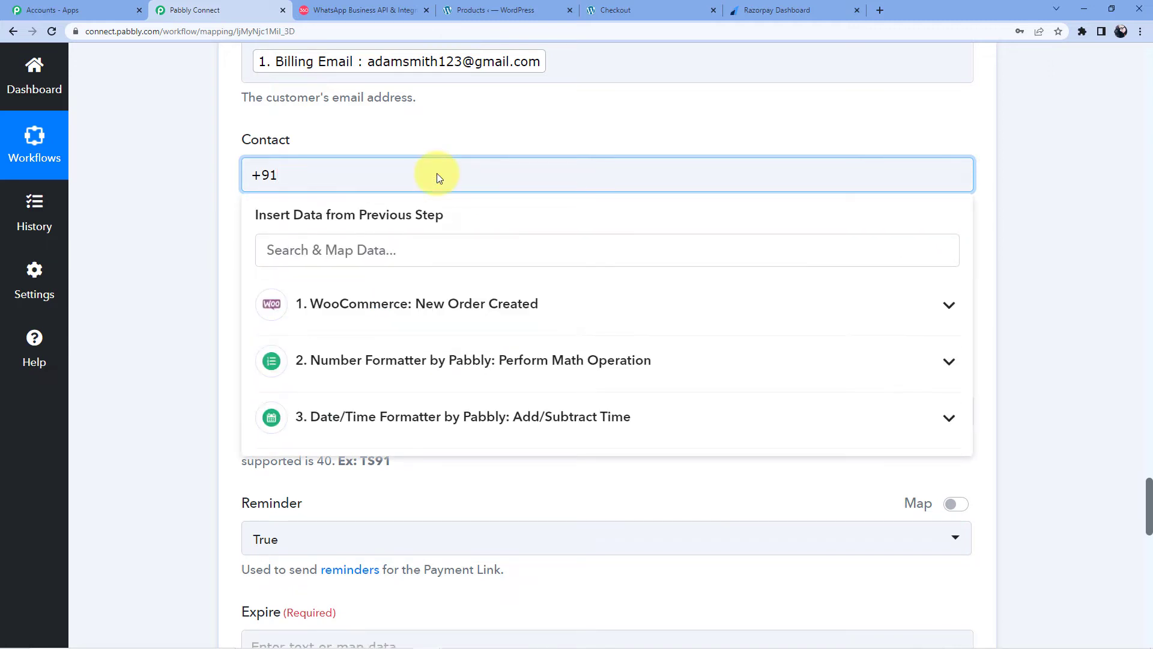
pyautogui.click(382, 130)
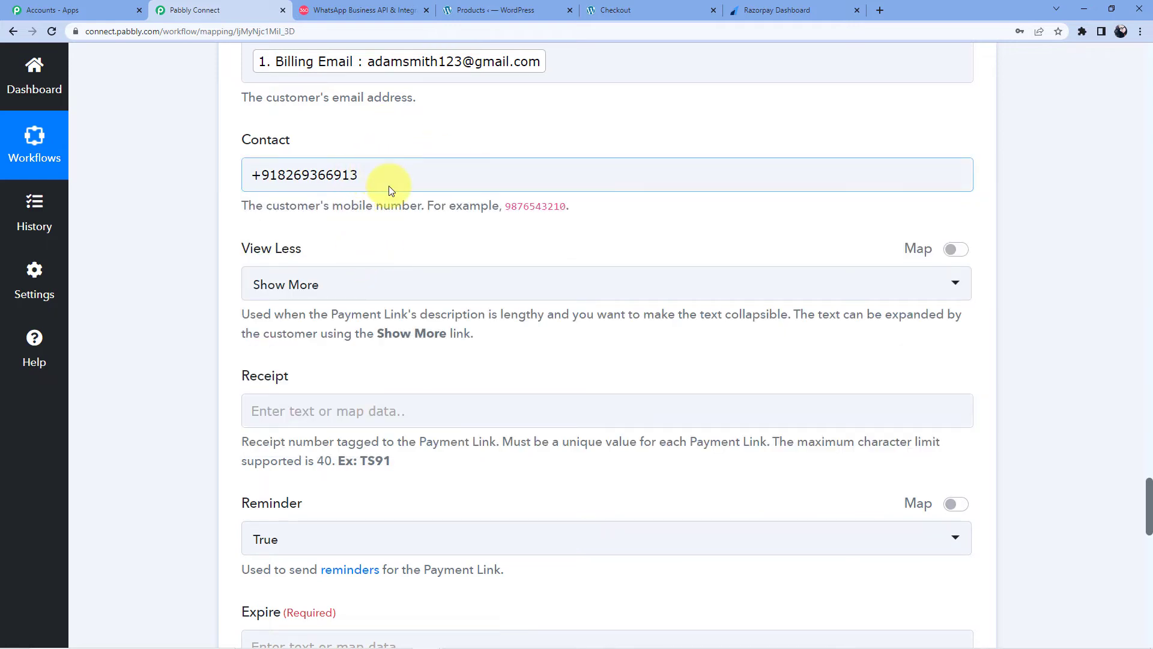
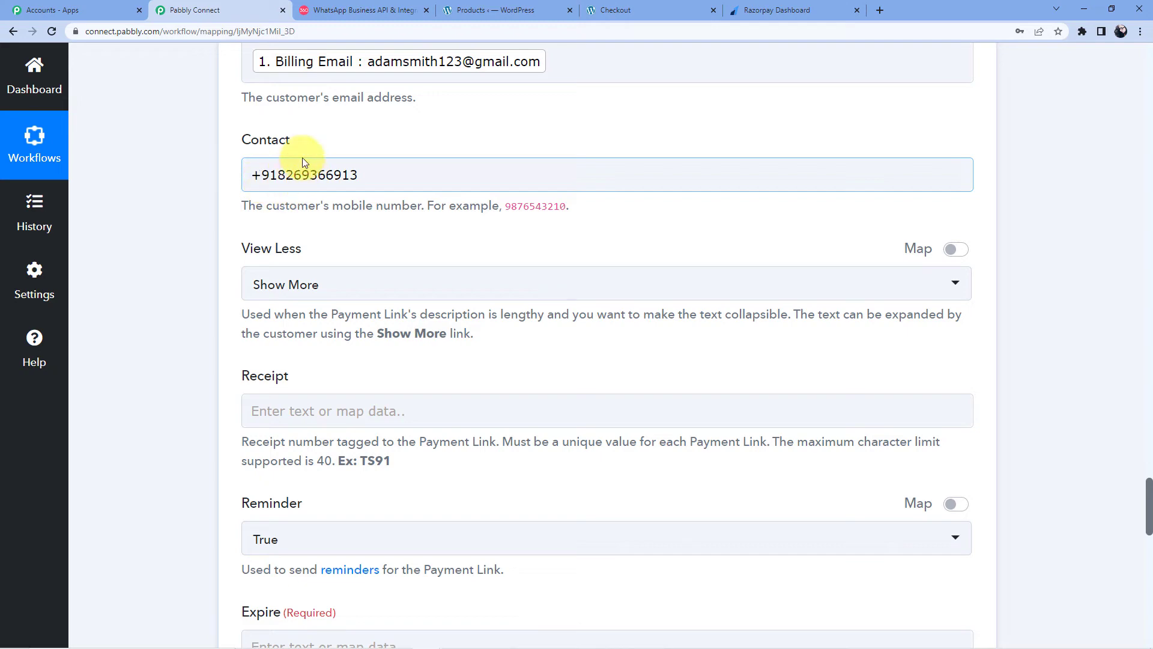
pyautogui.scroll(-7, 316, 180)
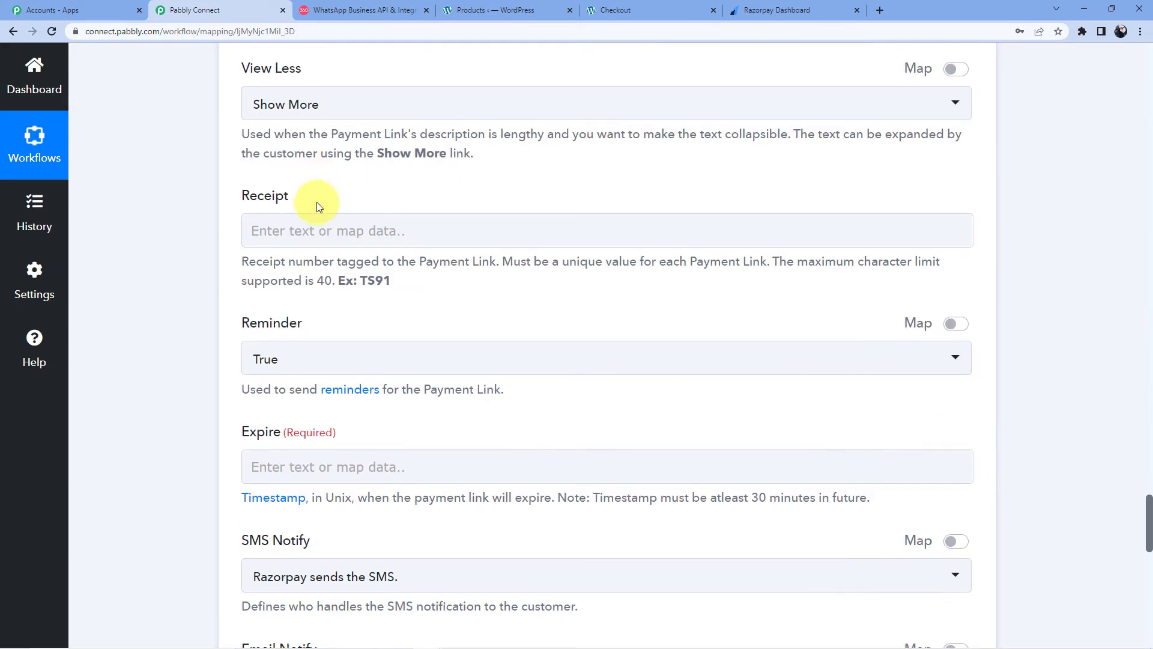
pyautogui.click(298, 226)
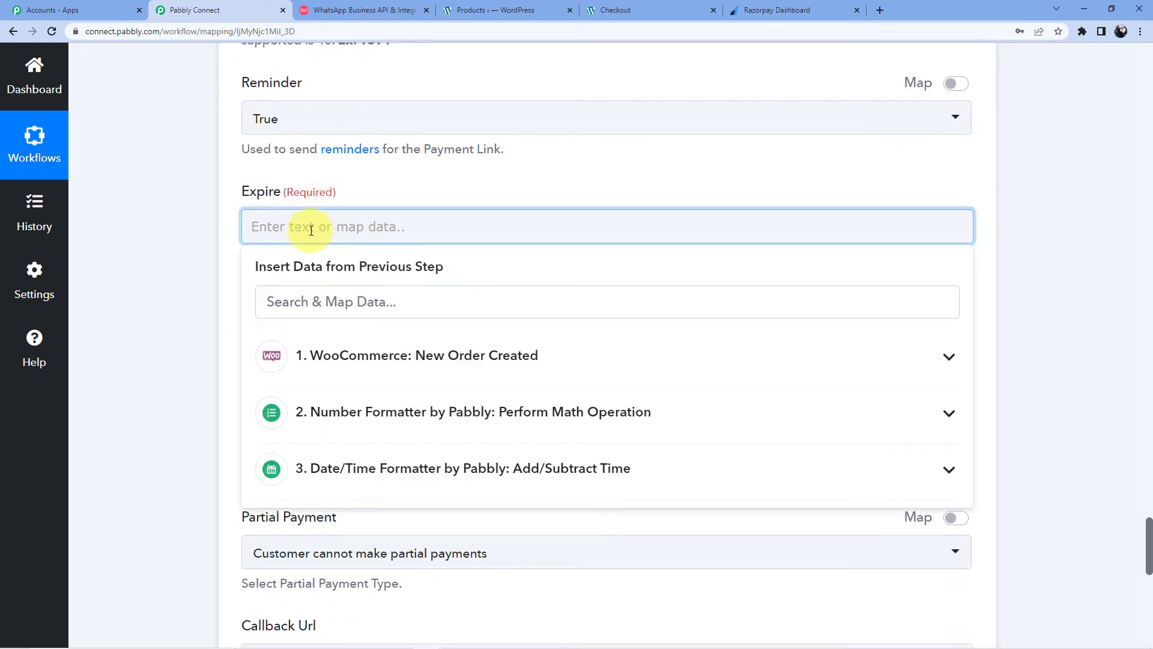
pyautogui.scroll(-2, 361, 282)
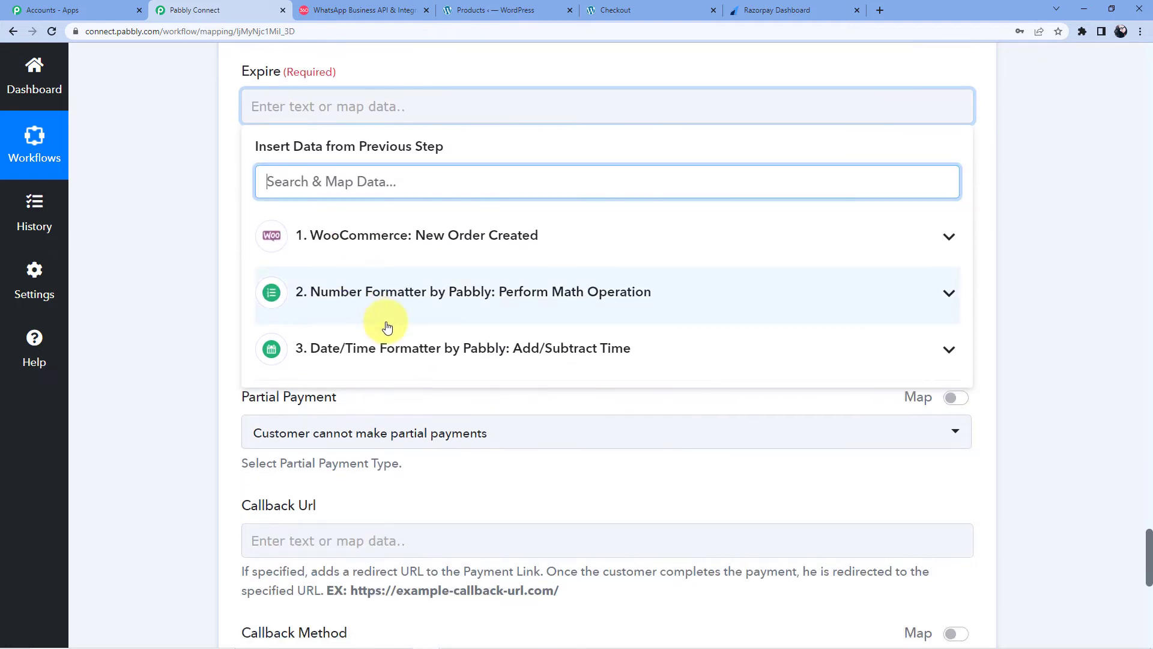
pyautogui.click(372, 360)
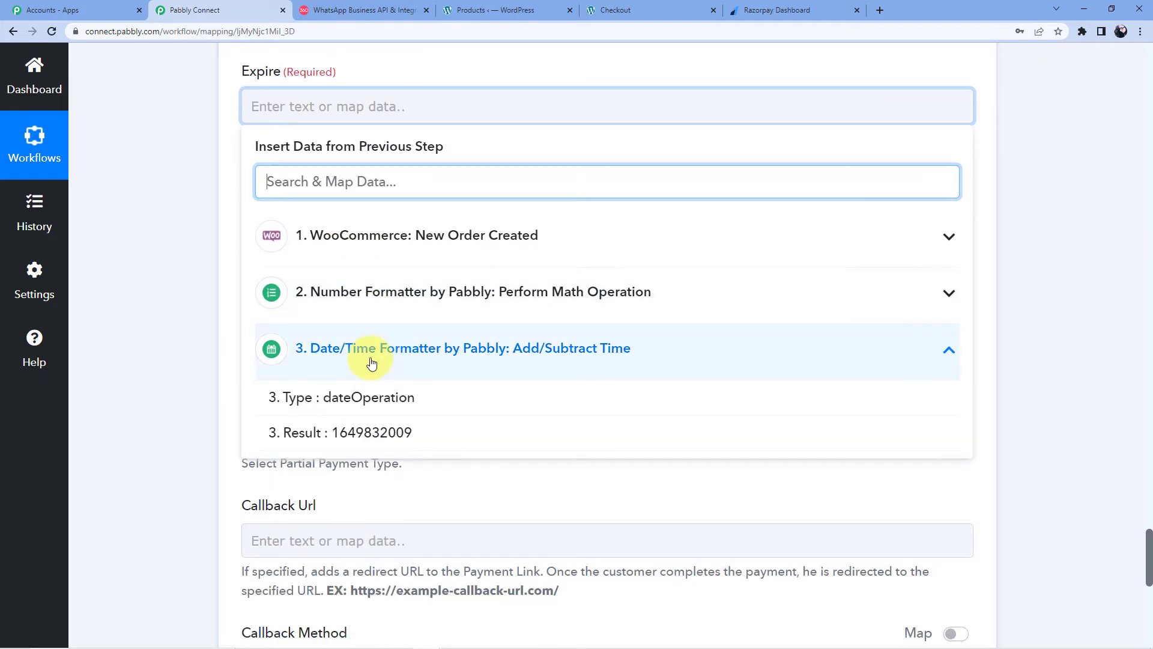
pyautogui.click(359, 443)
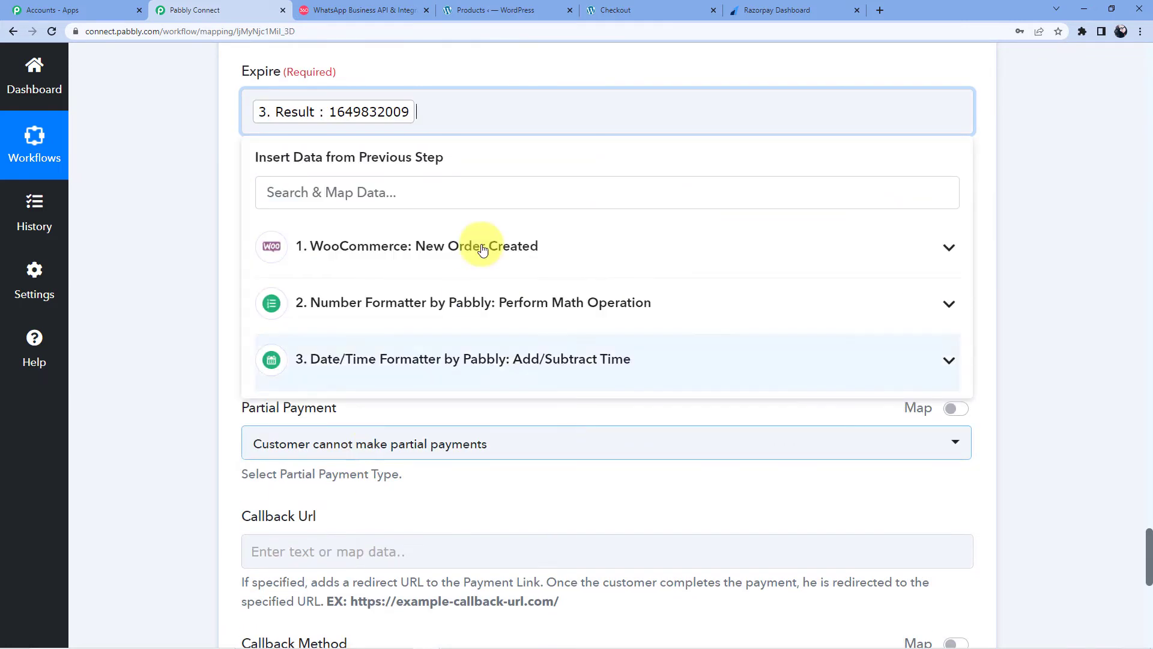
pyautogui.click(420, 72)
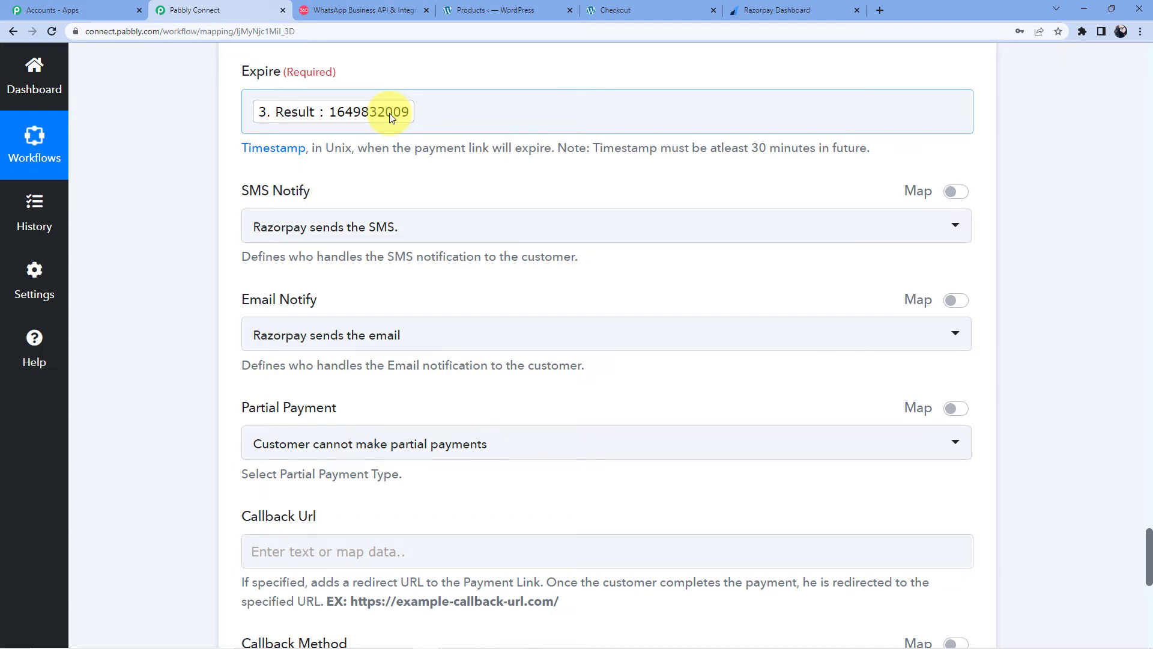
# Step: Review the mapped Expire timestamp and the SMS and email notification settings
pyautogui.scroll(2, 389, 113)
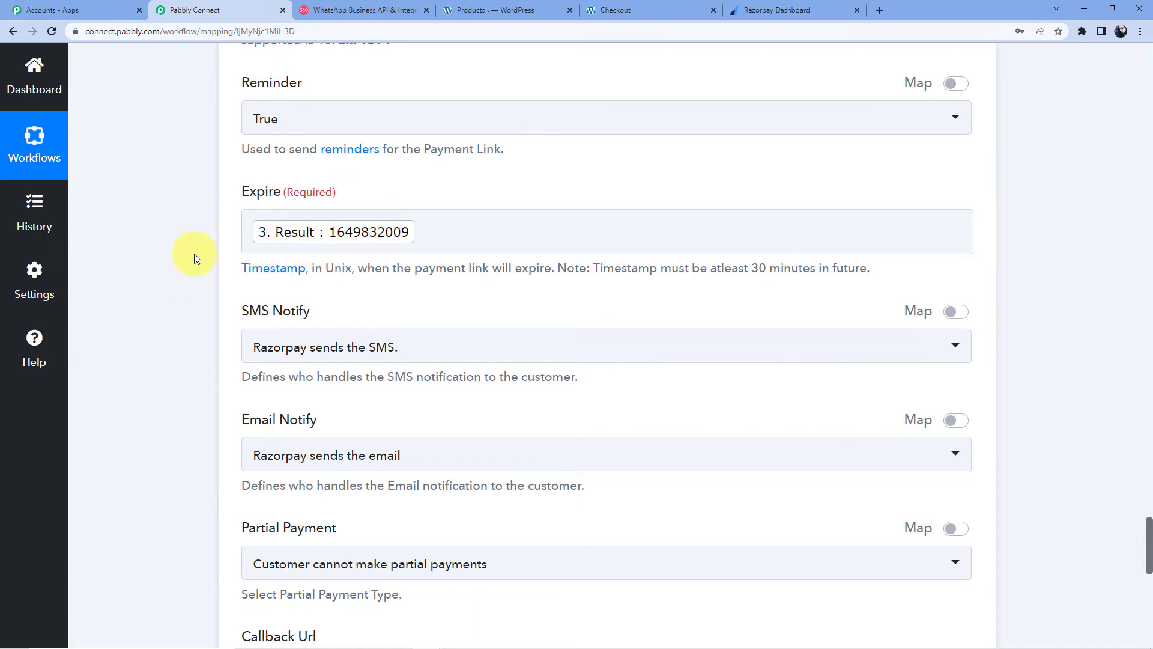
pyautogui.scroll(-3, 193, 253)
pyautogui.scroll(-1, 192, 156)
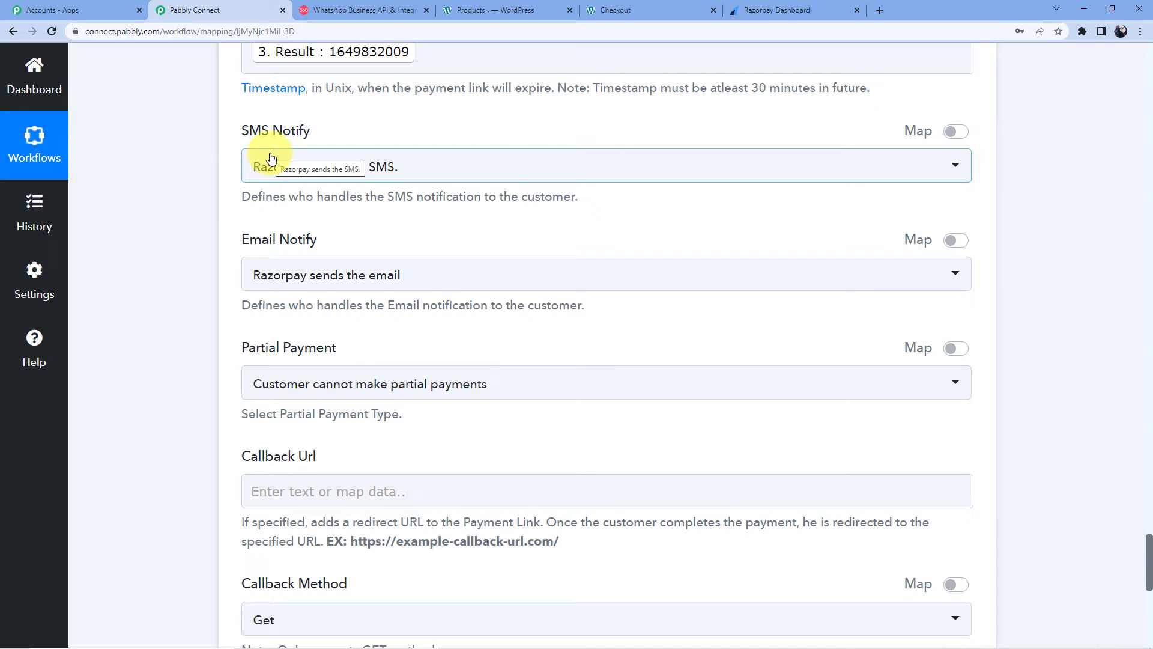
pyautogui.scroll(3, 412, 192)
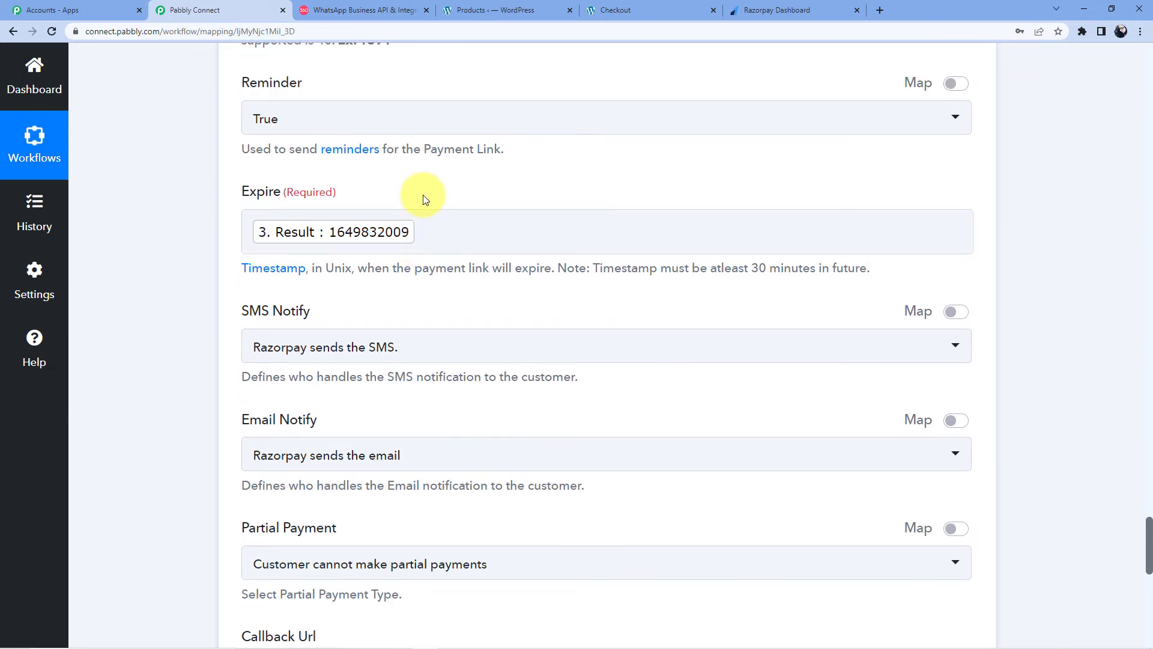
pyautogui.click(364, 221)
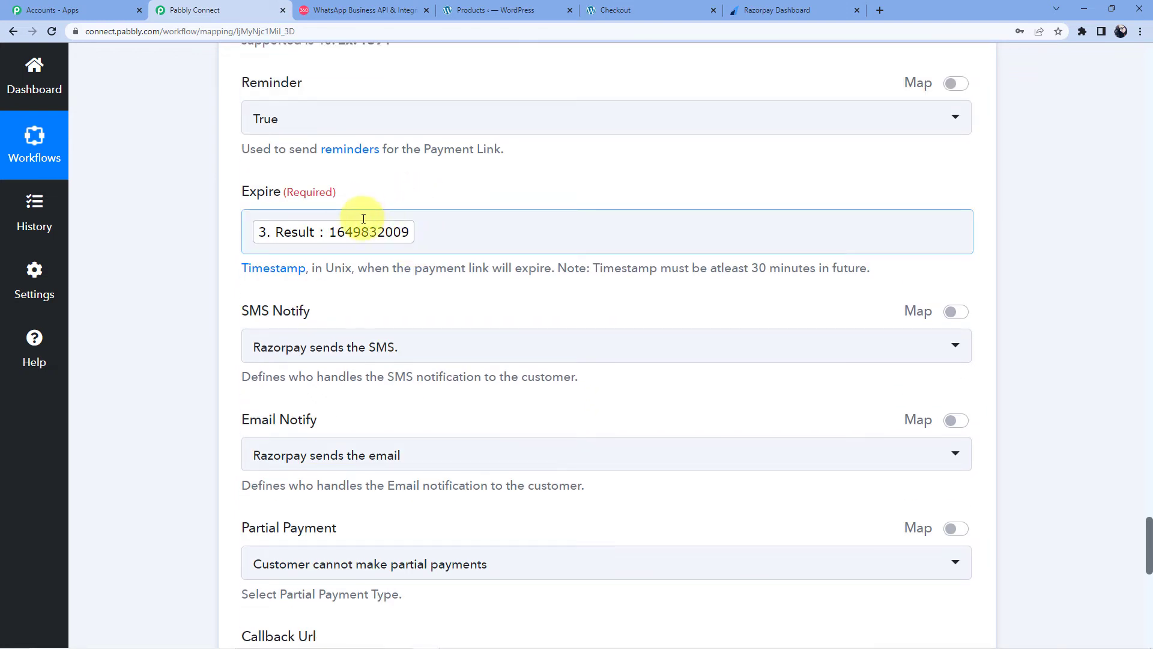
pyautogui.scroll(-2, 361, 221)
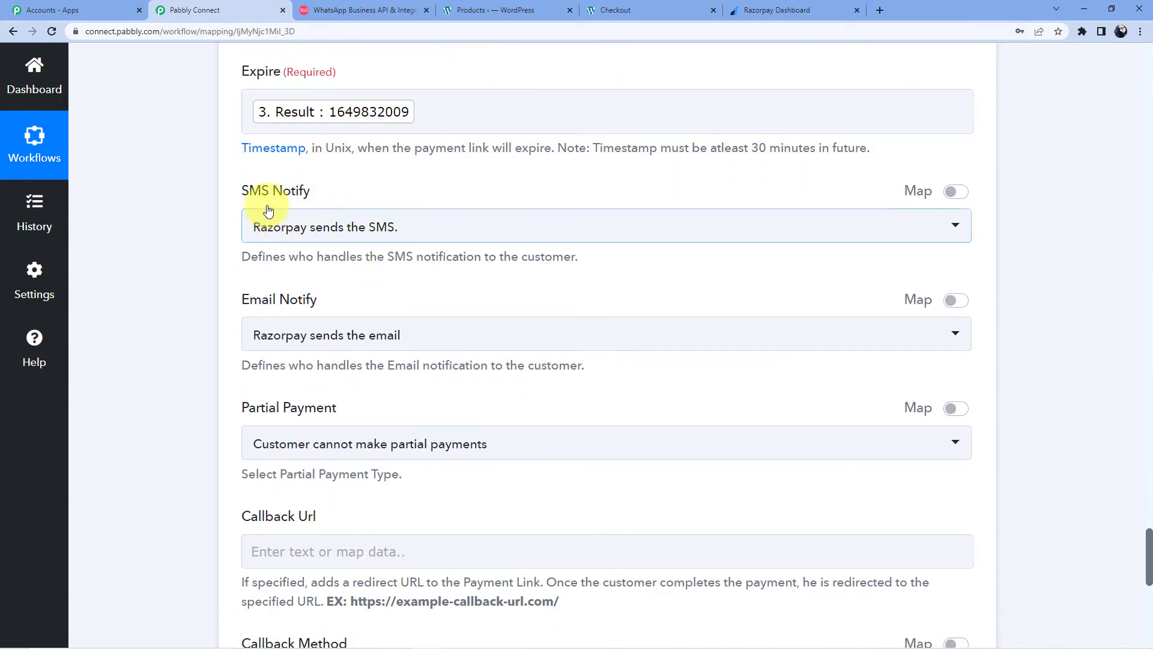
pyautogui.scroll(-4, 312, 224)
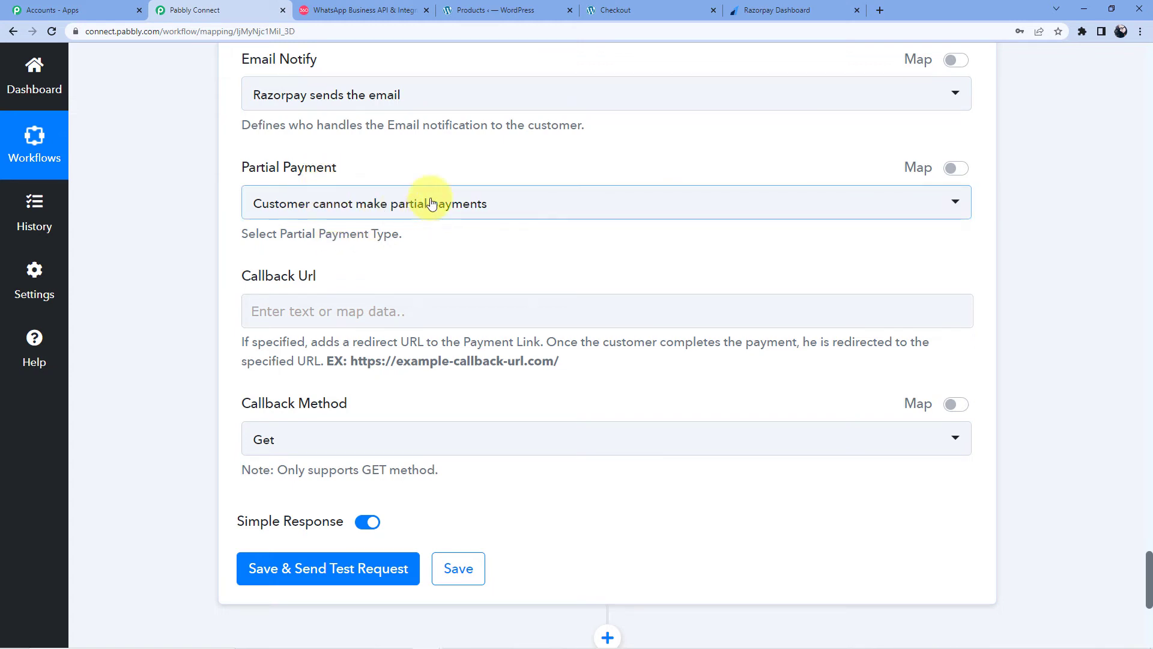
pyautogui.scroll(-5, 413, 164)
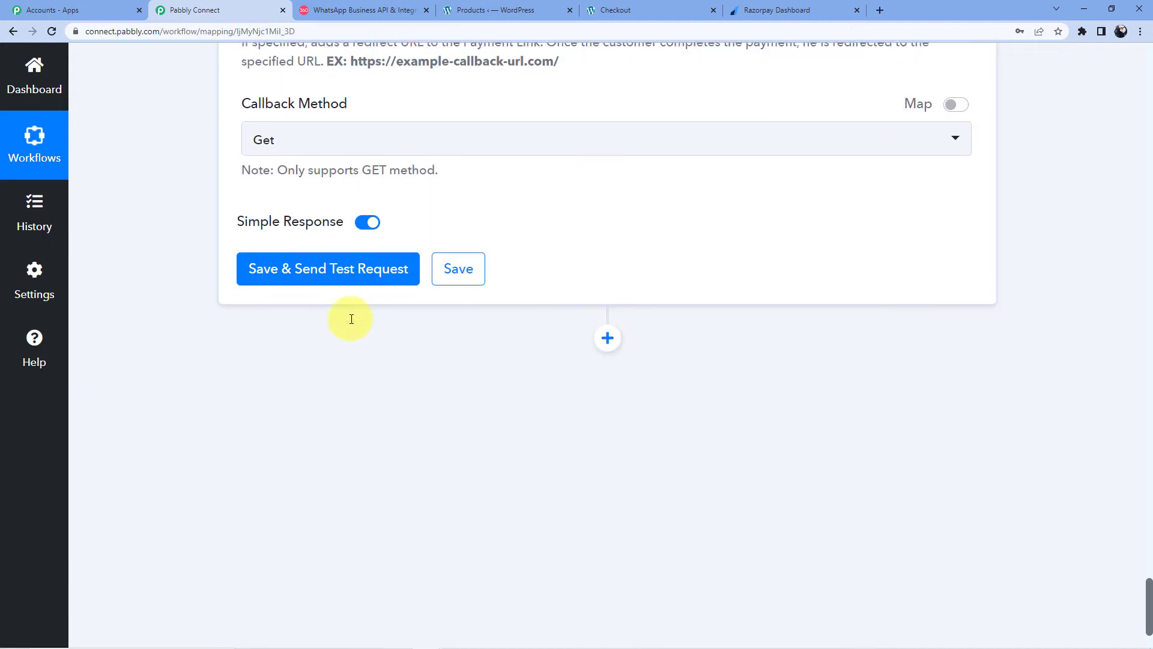
# Step: Save the Razorpay payment-link step and send a test request, reviewing the response
pyautogui.click(301, 291)
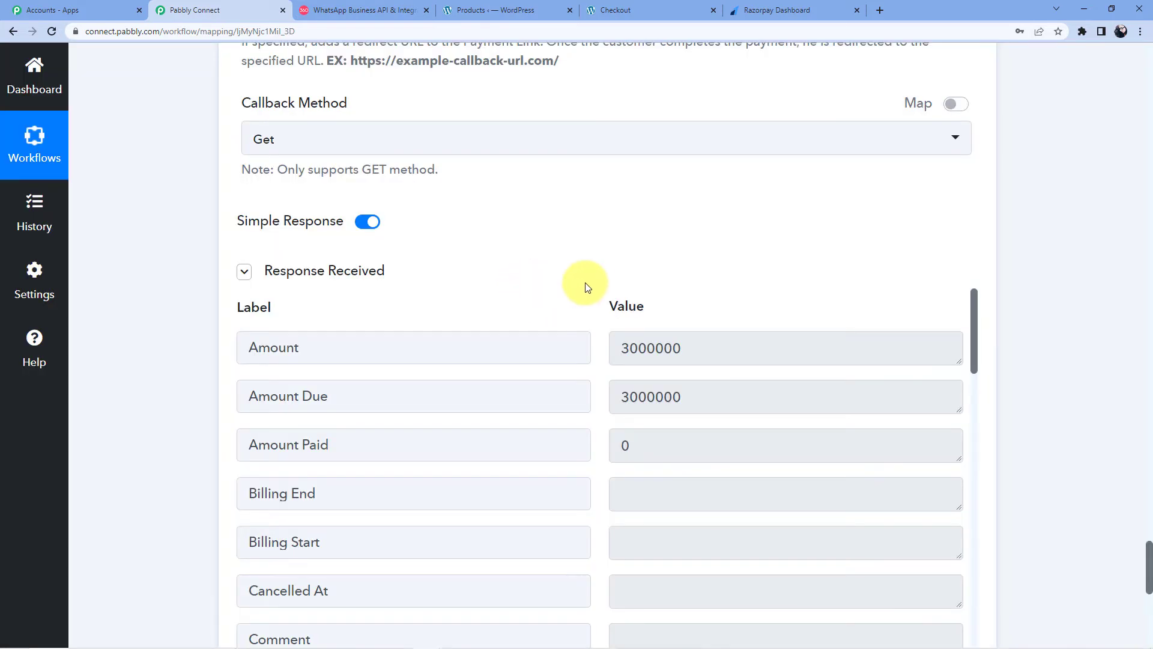
pyautogui.scroll(-2, 644, 301)
pyautogui.scroll(-5, 494, 386)
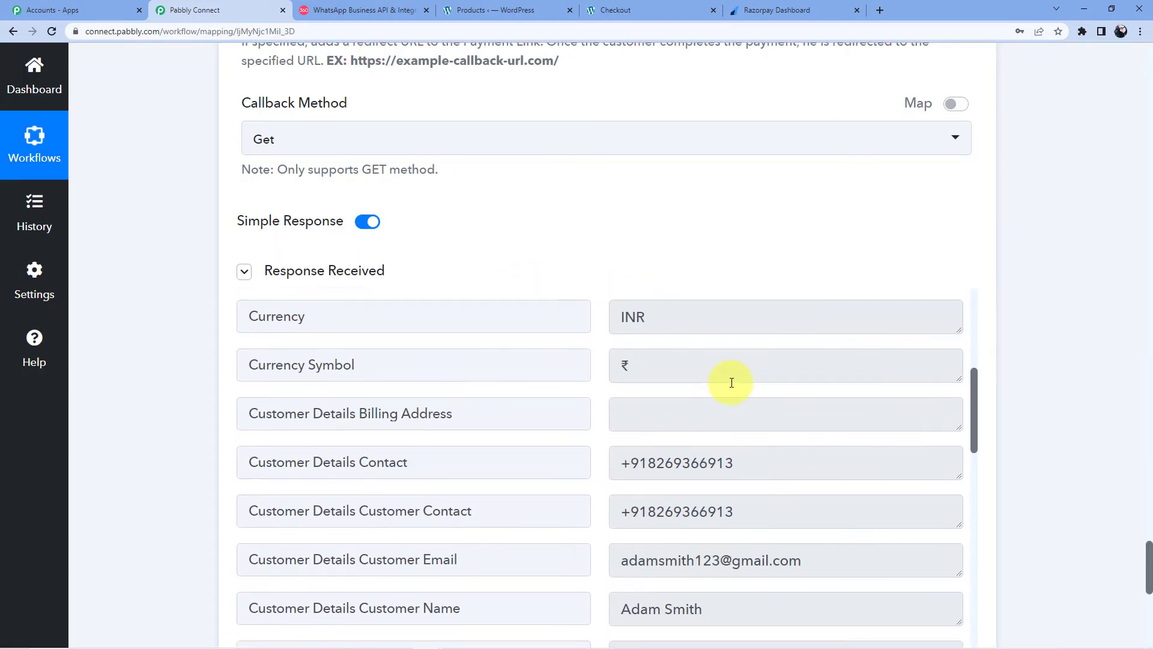
pyautogui.scroll(-3, 731, 381)
pyautogui.scroll(-4, 1141, 326)
pyautogui.scroll(12, 777, 334)
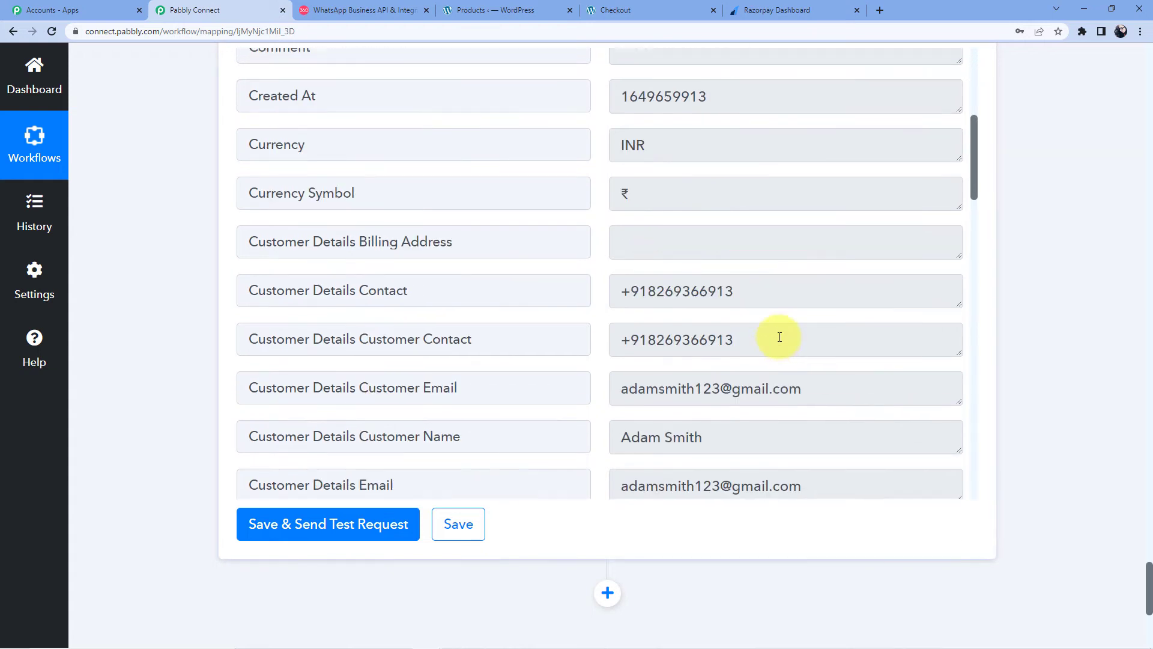
pyautogui.scroll(-6, 446, 233)
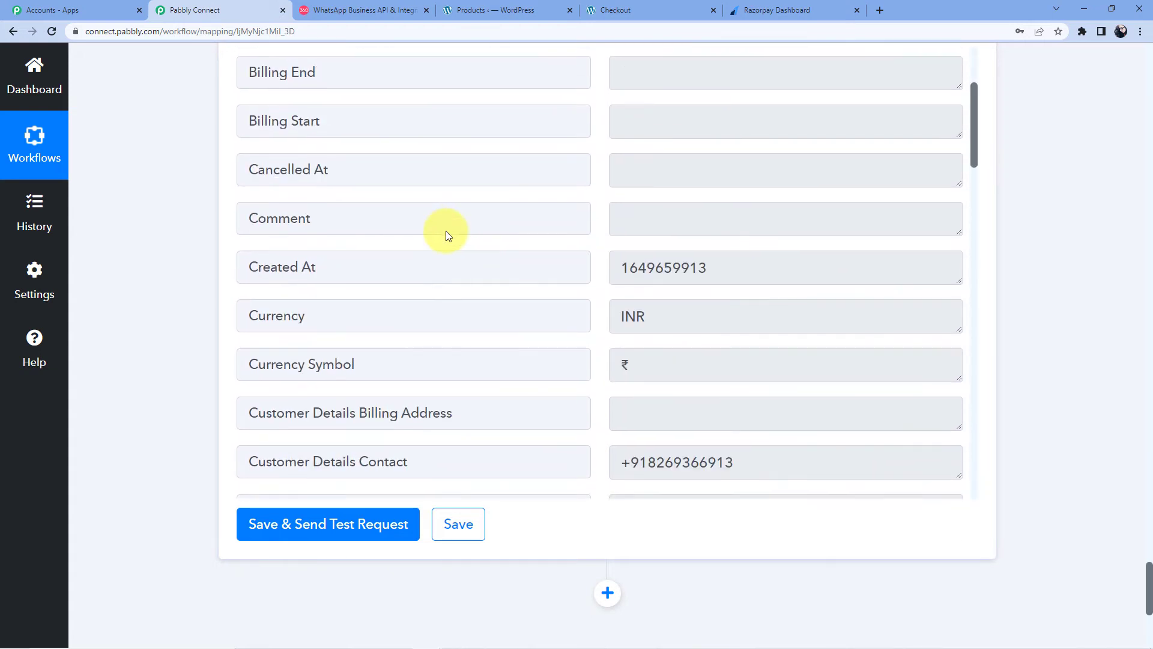
pyautogui.scroll(-6, 445, 234)
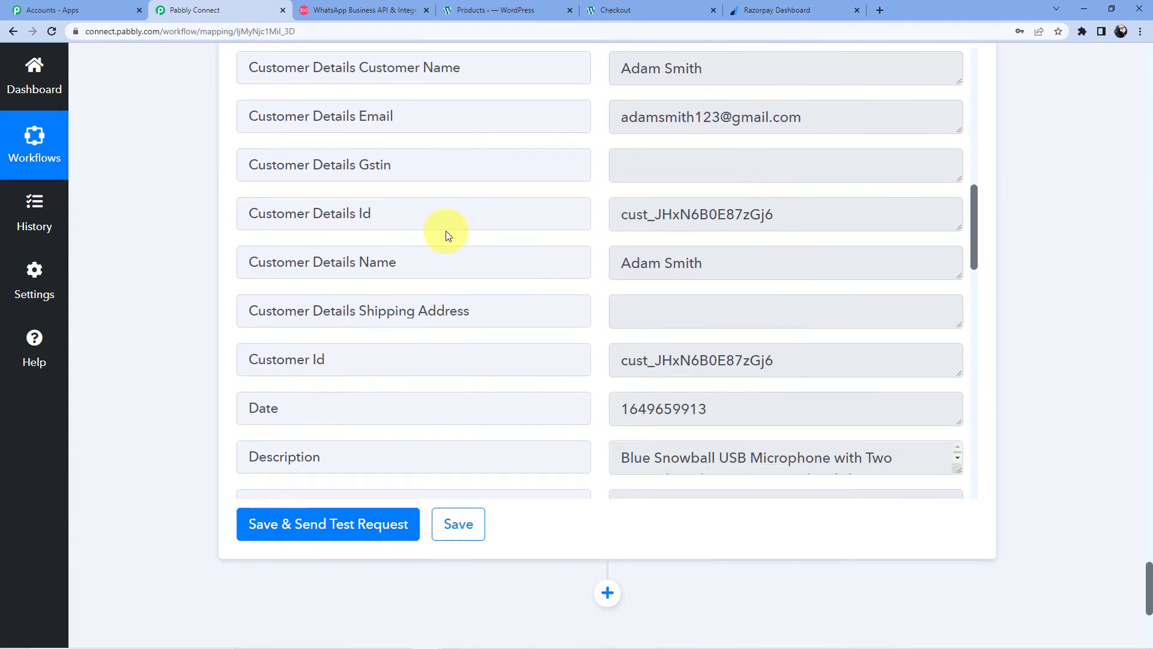
pyautogui.scroll(-6, 446, 235)
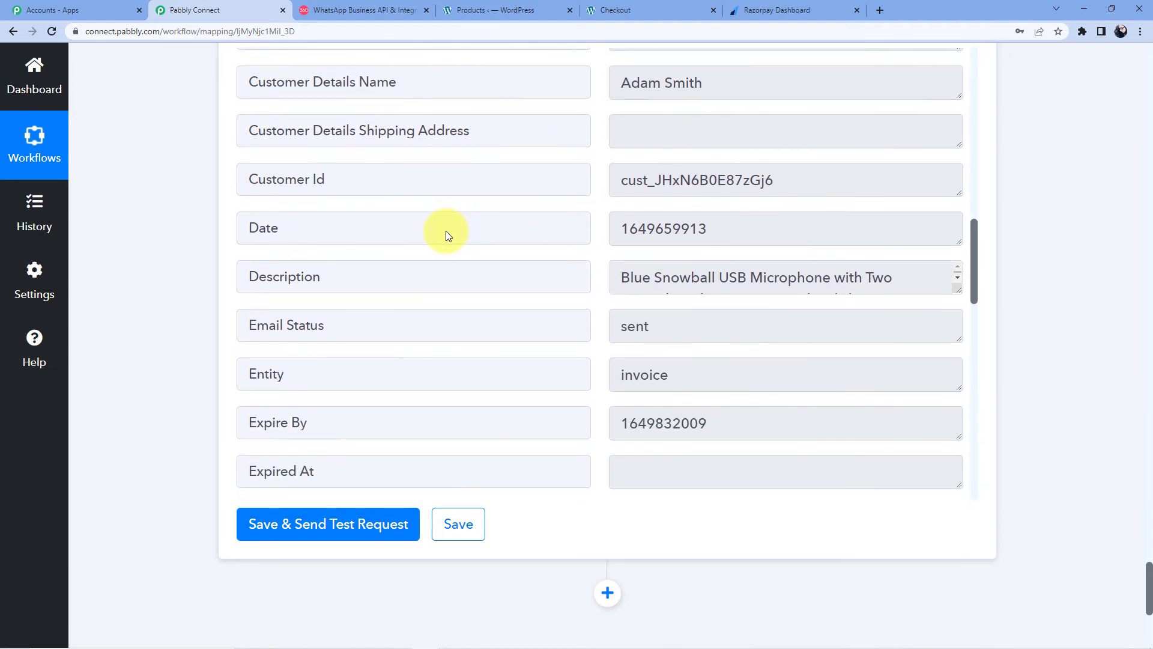
pyautogui.scroll(2, 444, 229)
pyautogui.scroll(-2, 443, 232)
pyautogui.scroll(3, 442, 227)
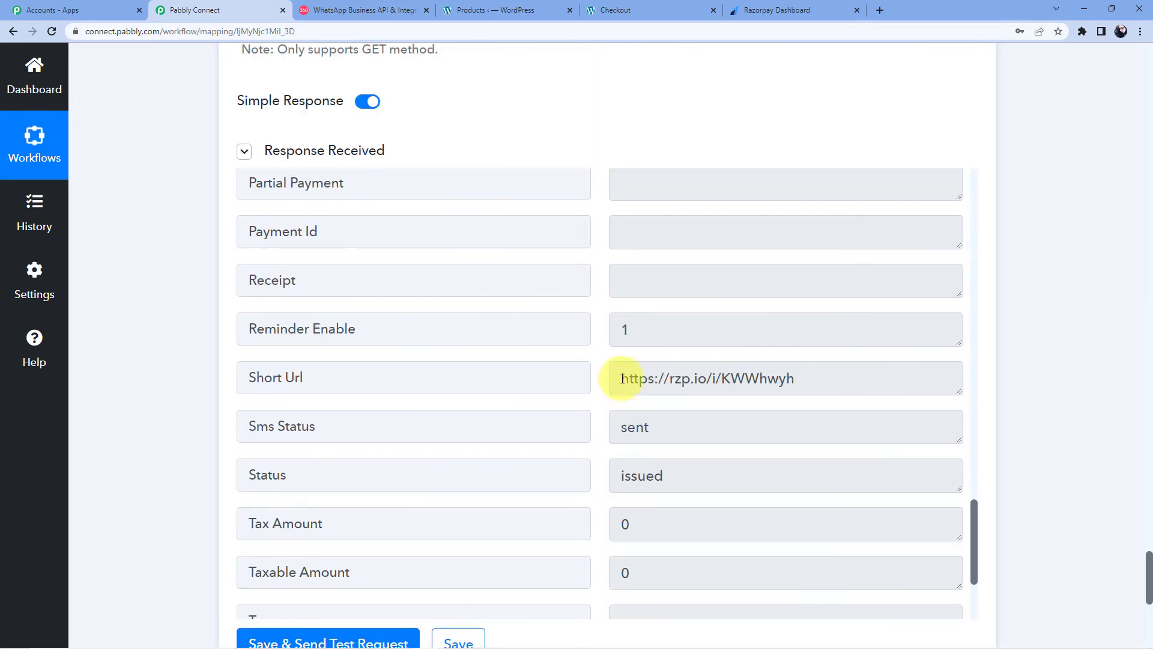
# Step: Select the returned Short Url value and add a new action step
pyautogui.moveTo(624, 379); pyautogui.dragTo(809, 378)
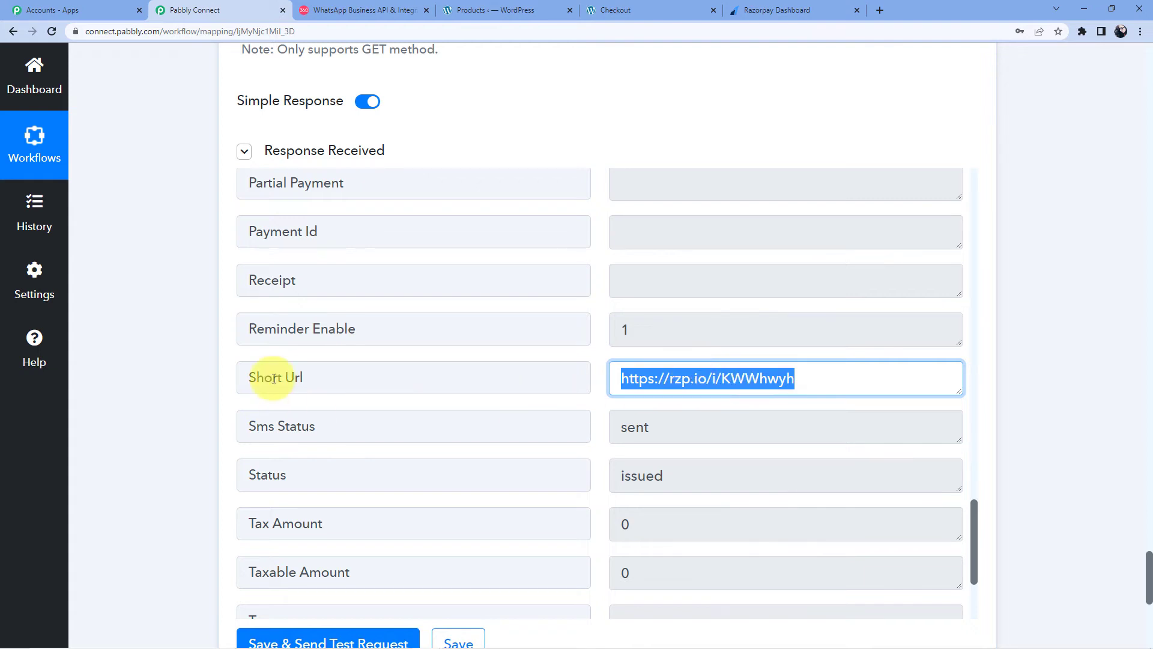
pyautogui.scroll(-10, 175, 392)
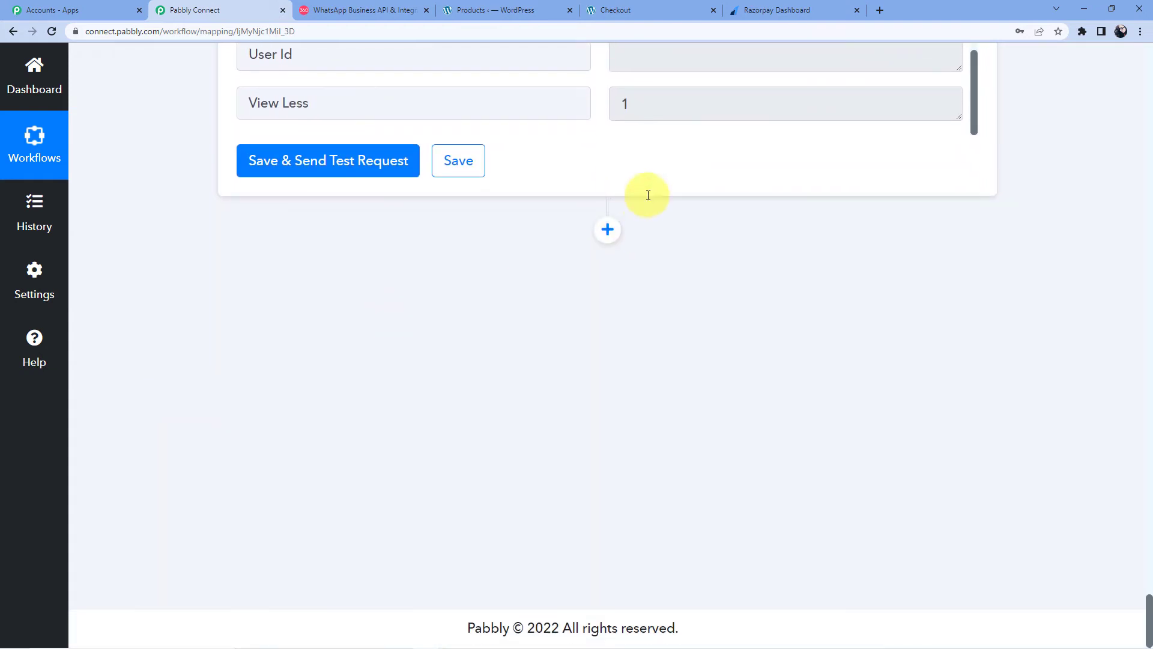
pyautogui.click(609, 228)
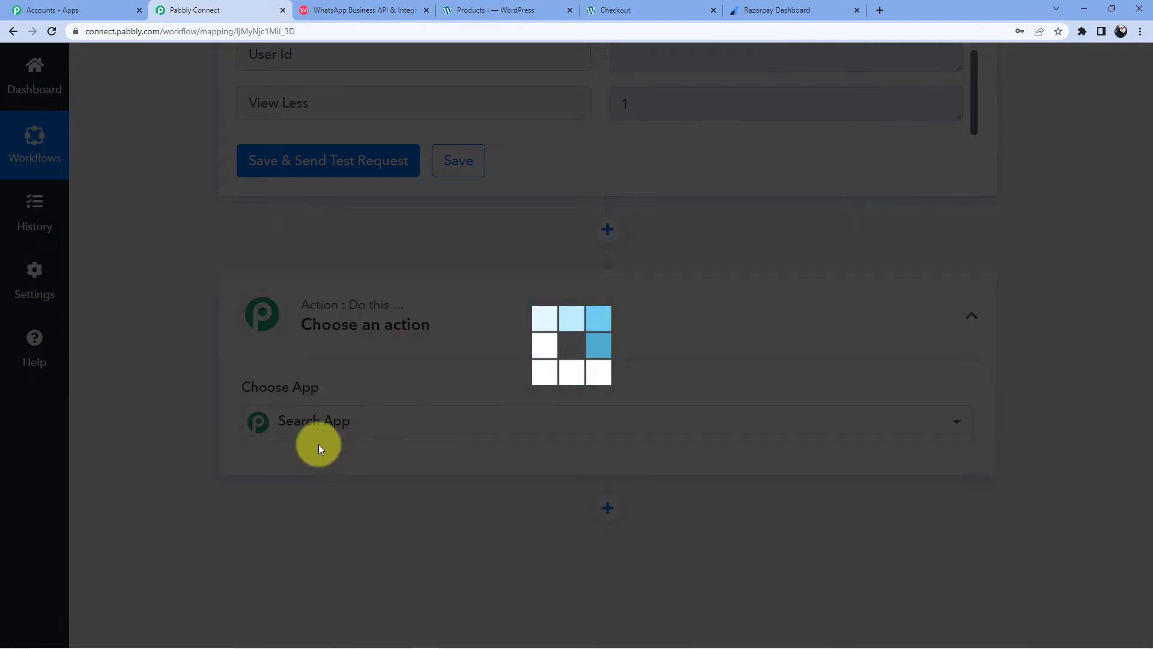
# Step: Set the new action to WhatsApp by 360Dialog with the Send Template Message event
pyautogui.click(349, 433)
pyautogui.write('Whatsapp')
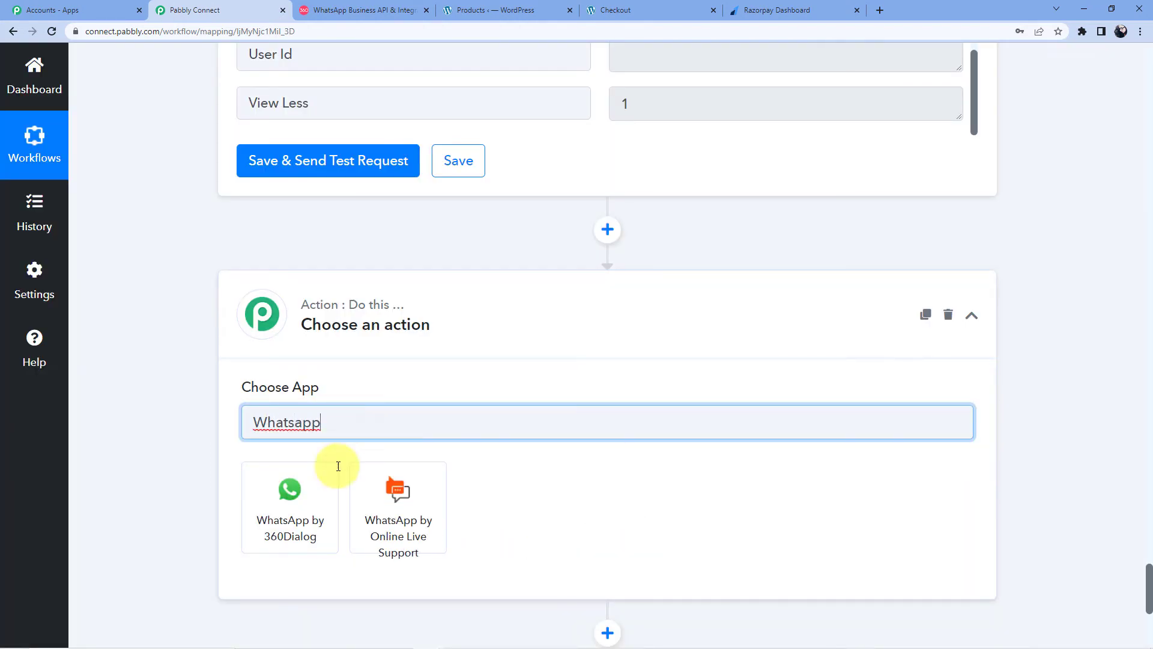
pyautogui.click(299, 510)
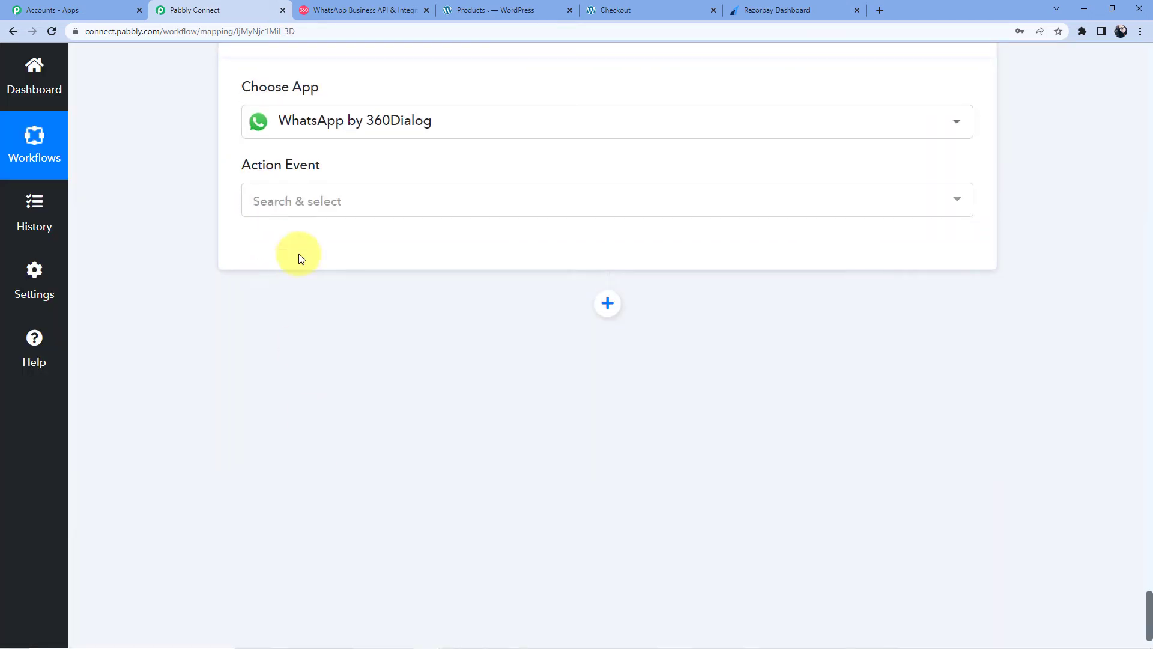
pyautogui.click(306, 204)
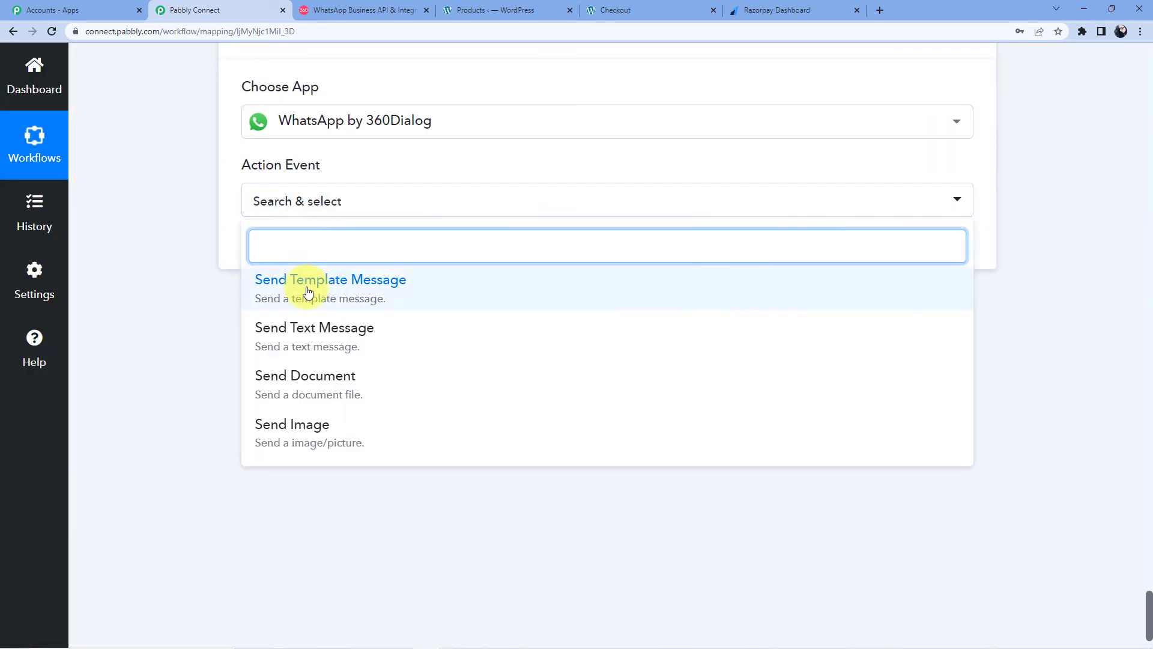
pyautogui.click(304, 283)
pyautogui.click(279, 247)
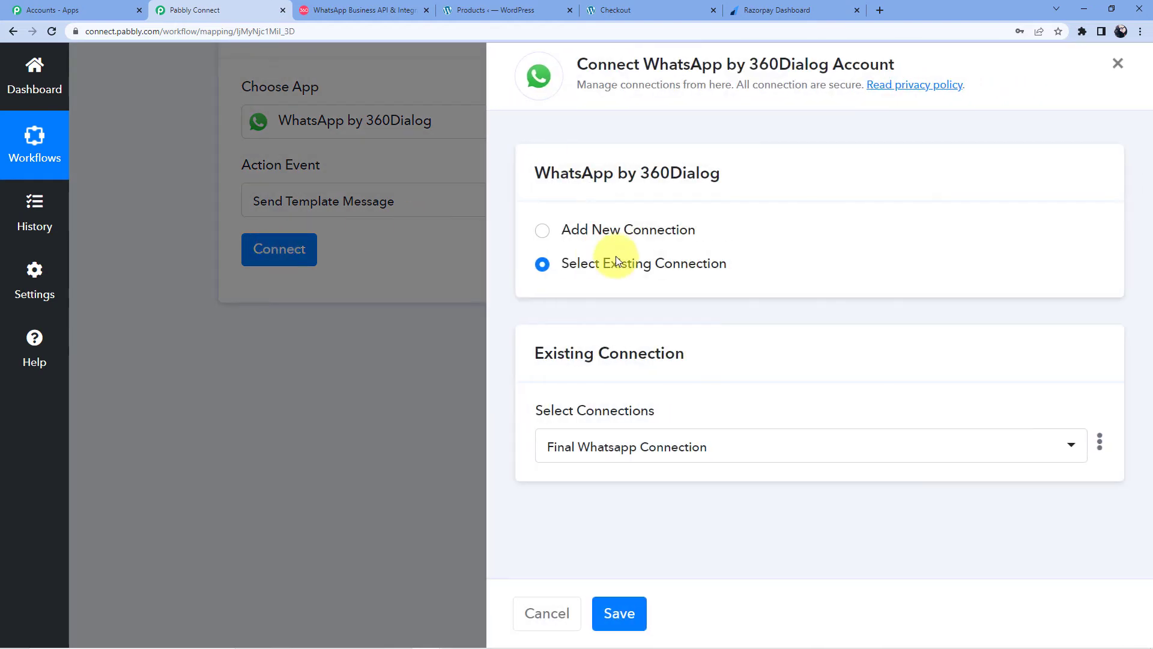
pyautogui.click(634, 235)
pyautogui.scroll(-3, 661, 432)
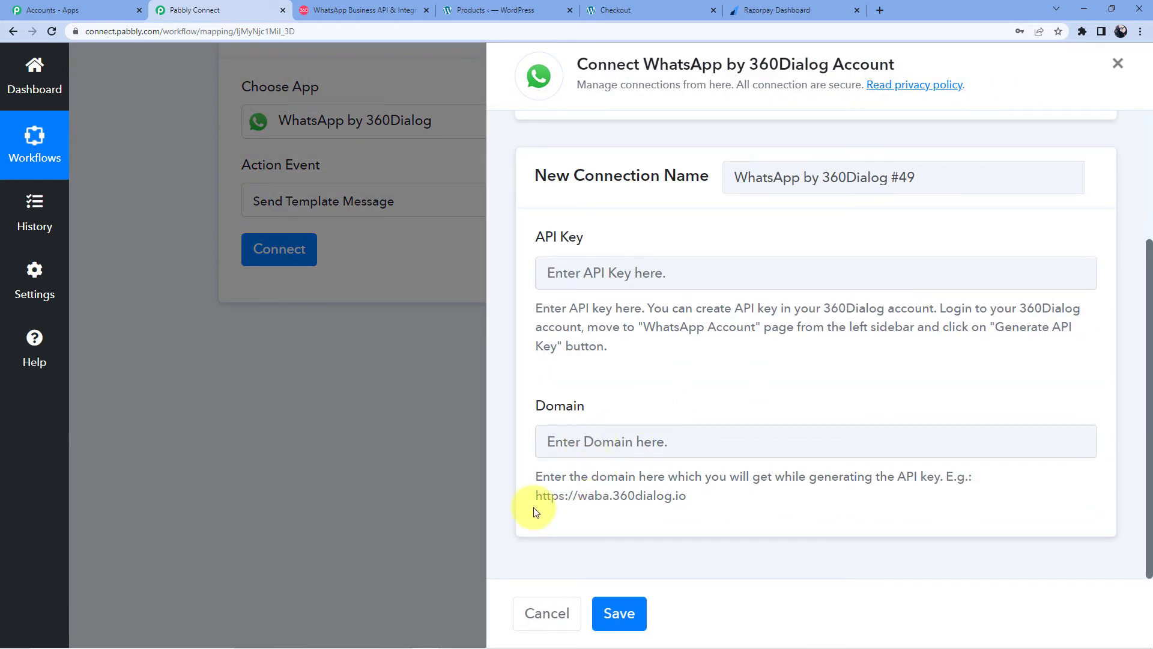
pyautogui.moveTo(534, 498); pyautogui.dragTo(686, 497)
pyautogui.rightClick(664, 498)
pyautogui.click(697, 506)
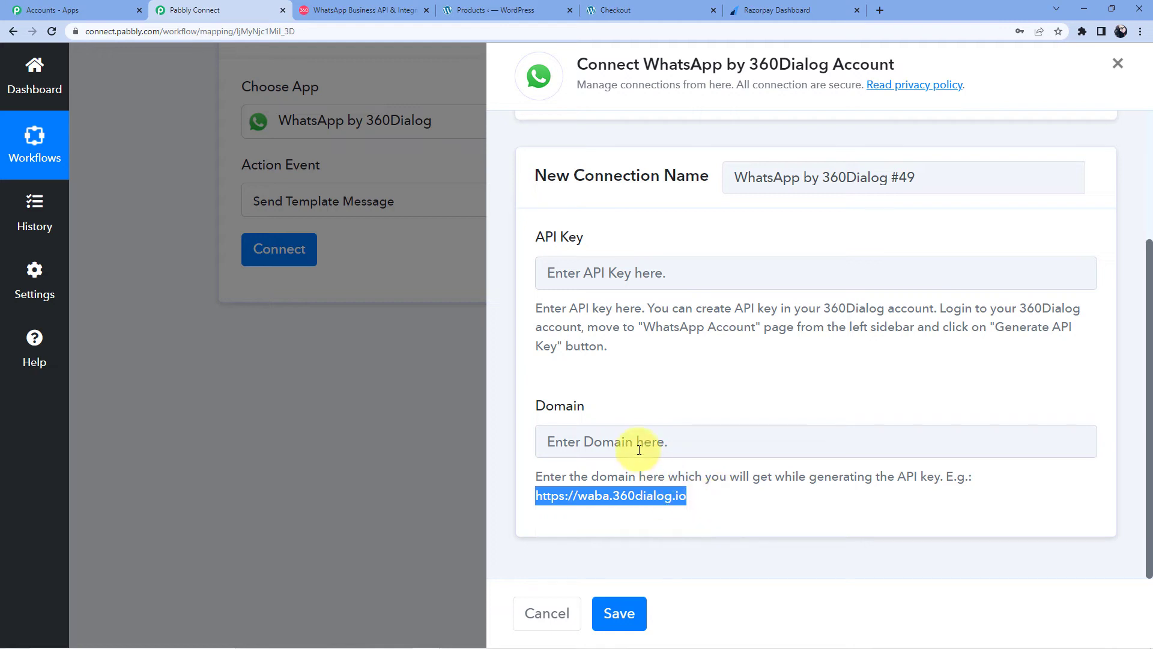
pyautogui.click(639, 450)
pyautogui.hotkey('ctrl', 'v')
pyautogui.click(627, 367)
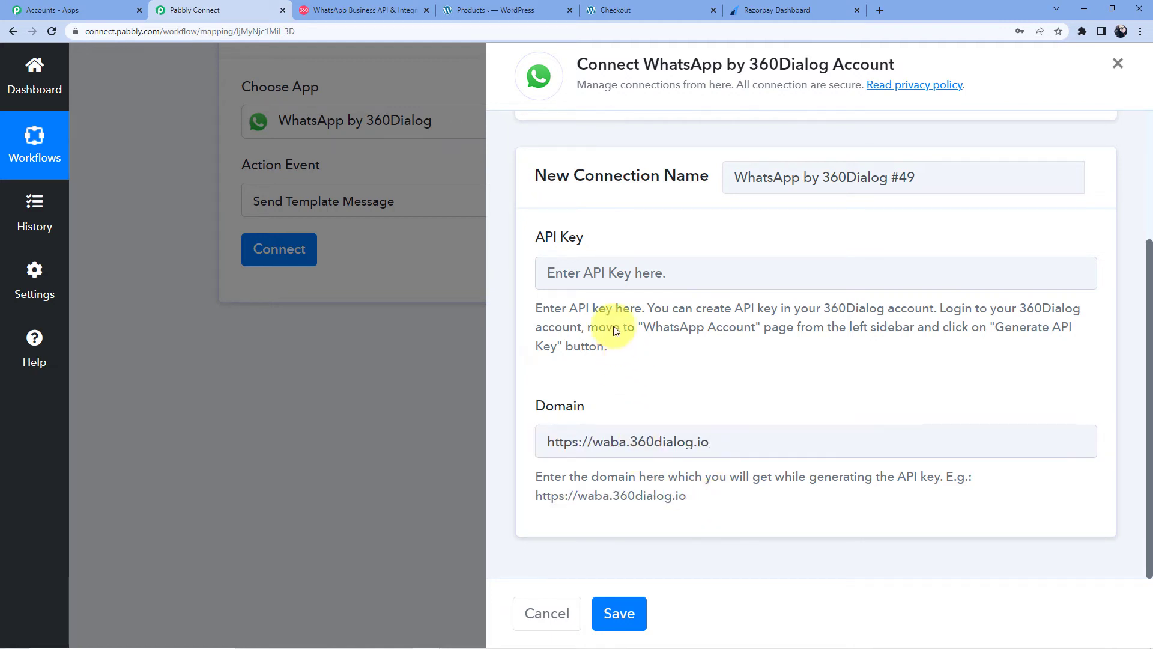
pyautogui.click(614, 278)
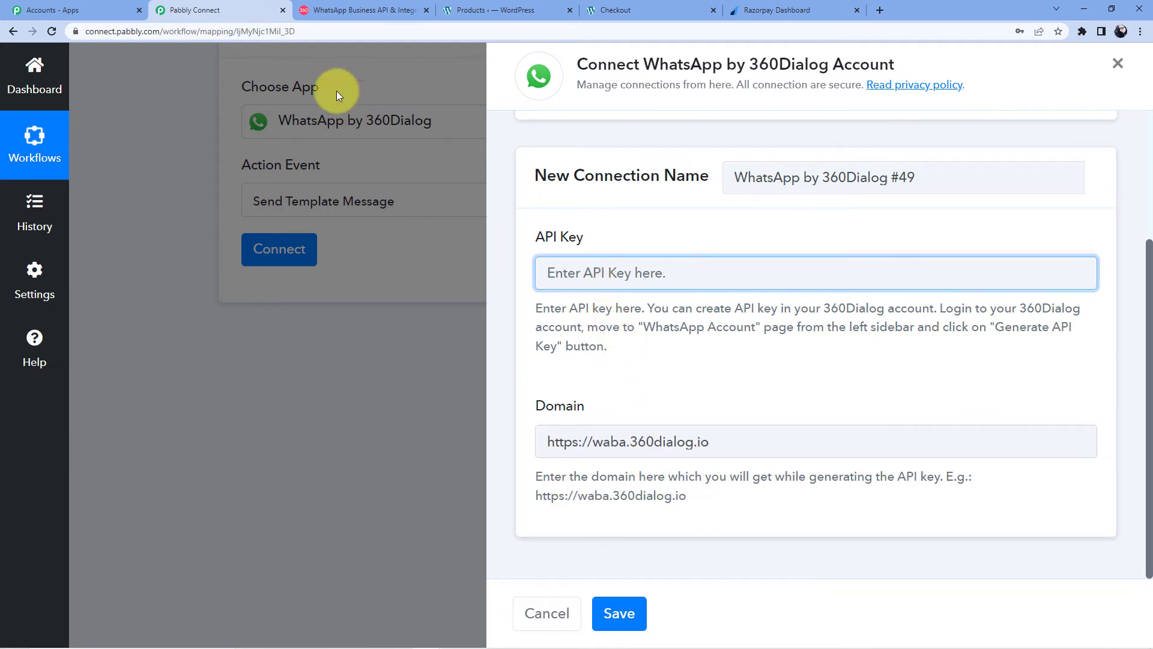
pyautogui.click(369, 10)
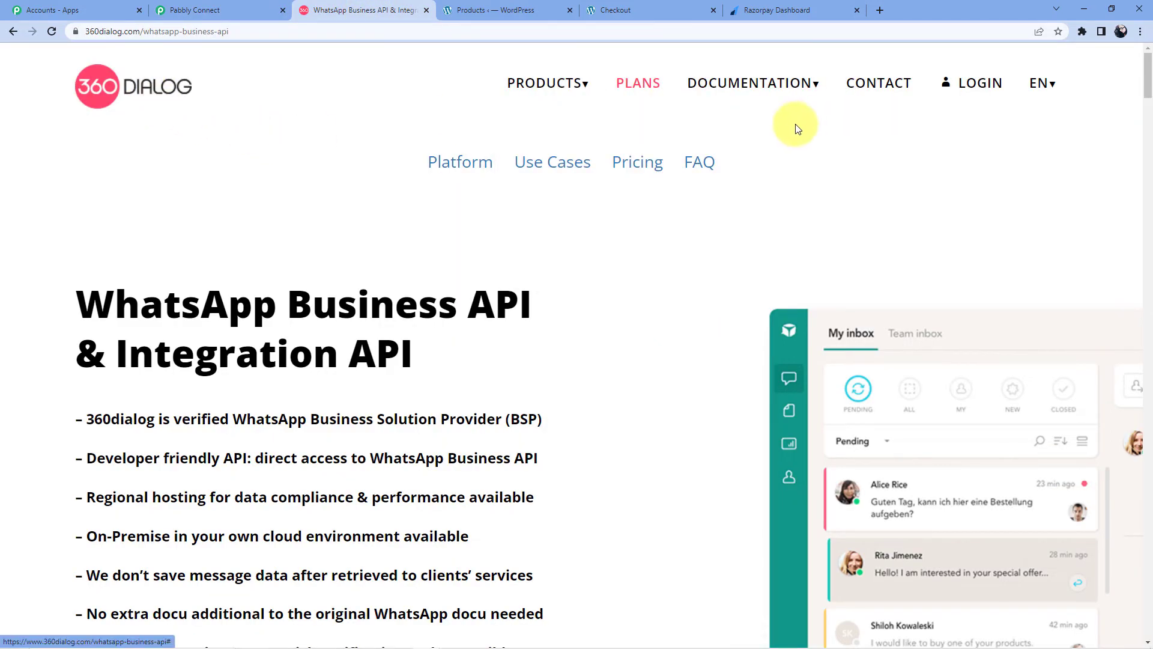
# Step: Log in to 360dialog Client Hub, view WhatsApp Accounts, and return to Pabbly Connect
pyautogui.click(967, 81)
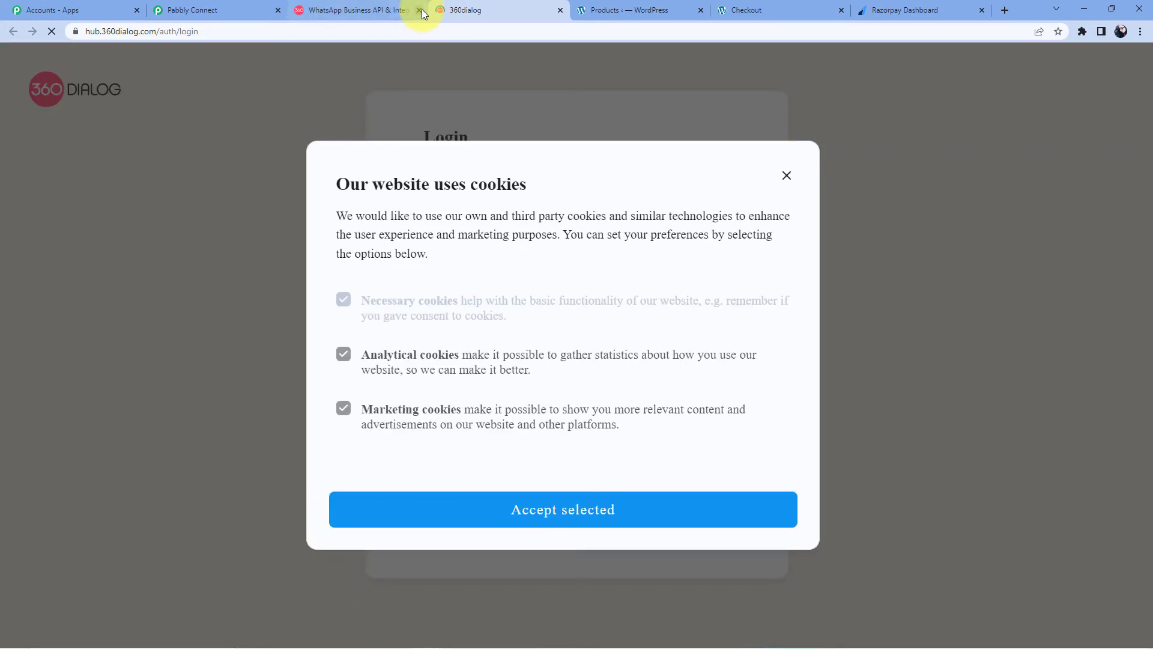
pyautogui.click(587, 512)
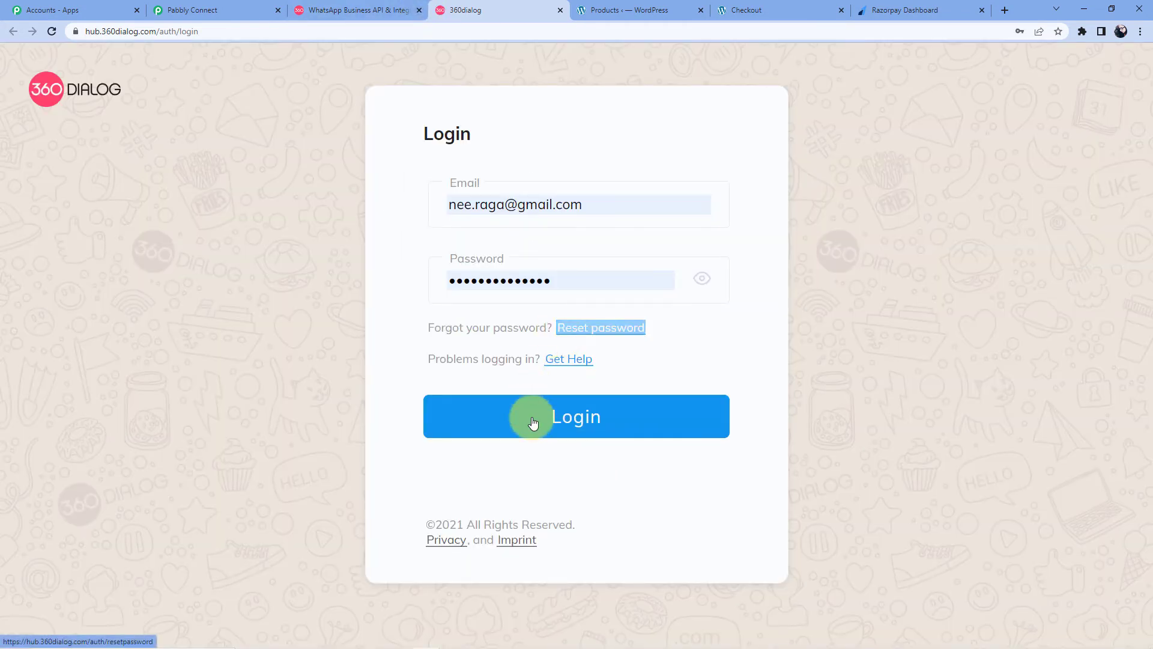
pyautogui.press('Return')
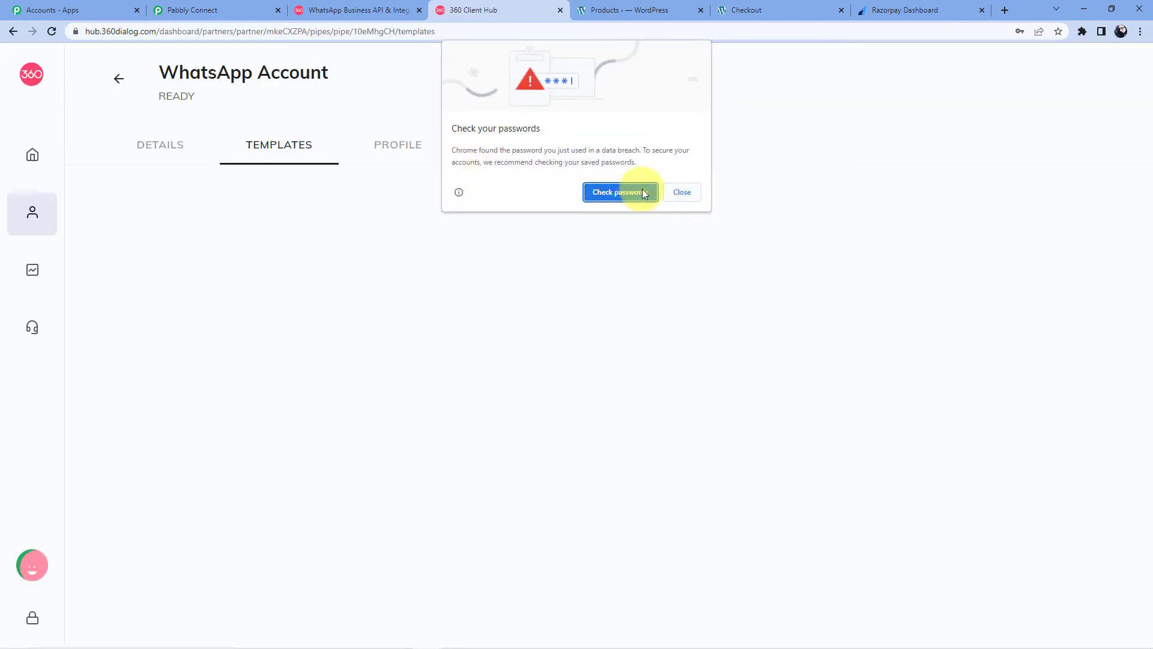
pyautogui.click(420, 11)
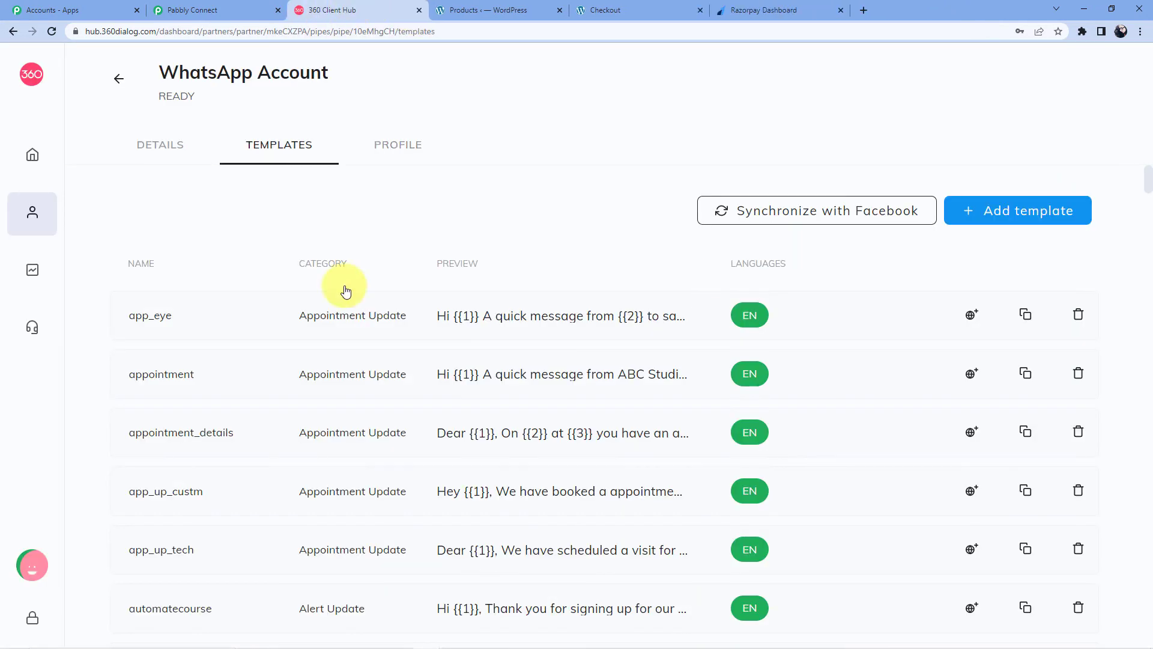
pyautogui.click(33, 221)
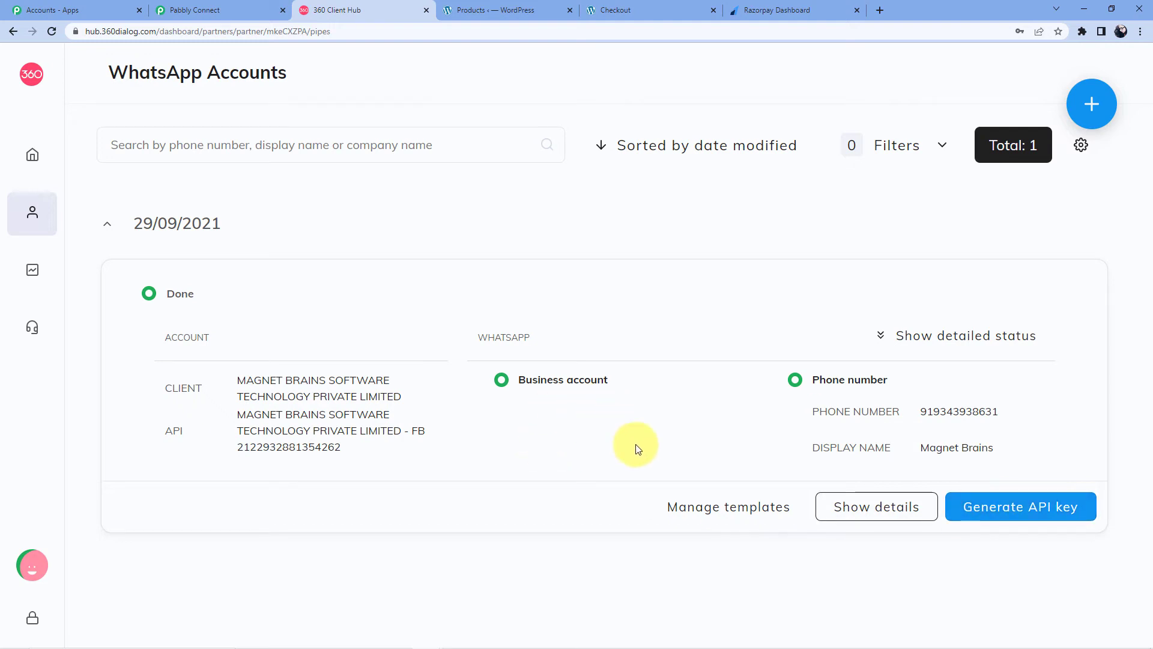
pyautogui.click(240, 10)
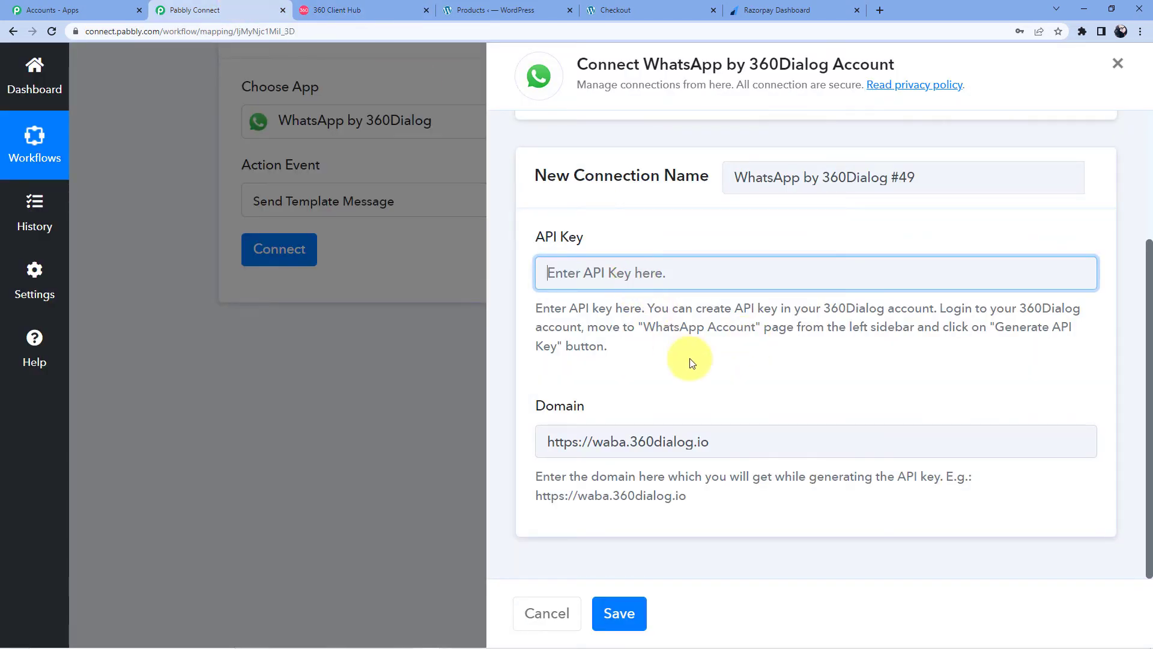
# Step: Connect via the existing Final Whatsapp Connection and review the Template, Namespace and Language Code fields
pyautogui.scroll(3, 664, 298)
pyautogui.click(611, 267)
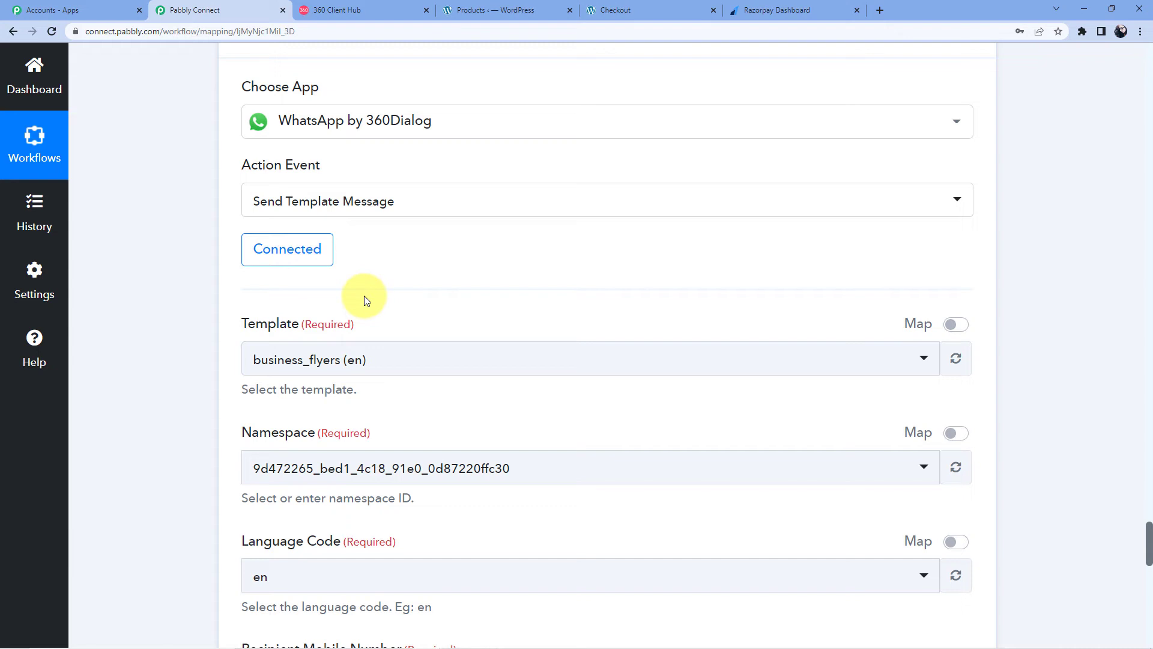
pyautogui.scroll(-1, 364, 295)
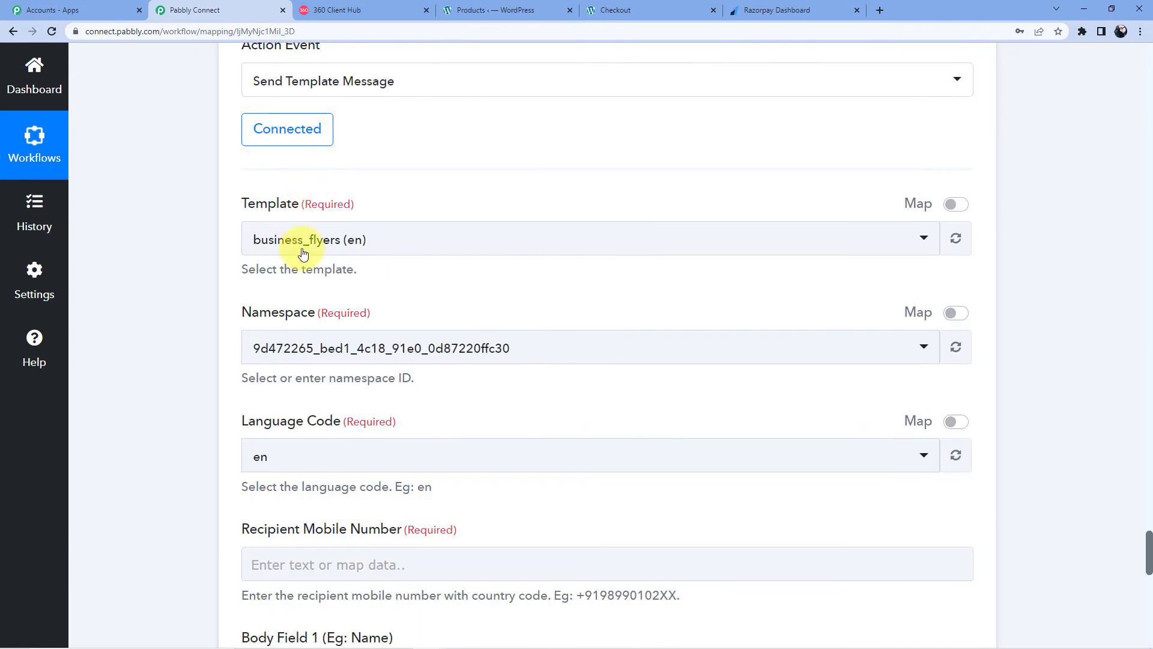
pyautogui.scroll(2, 288, 261)
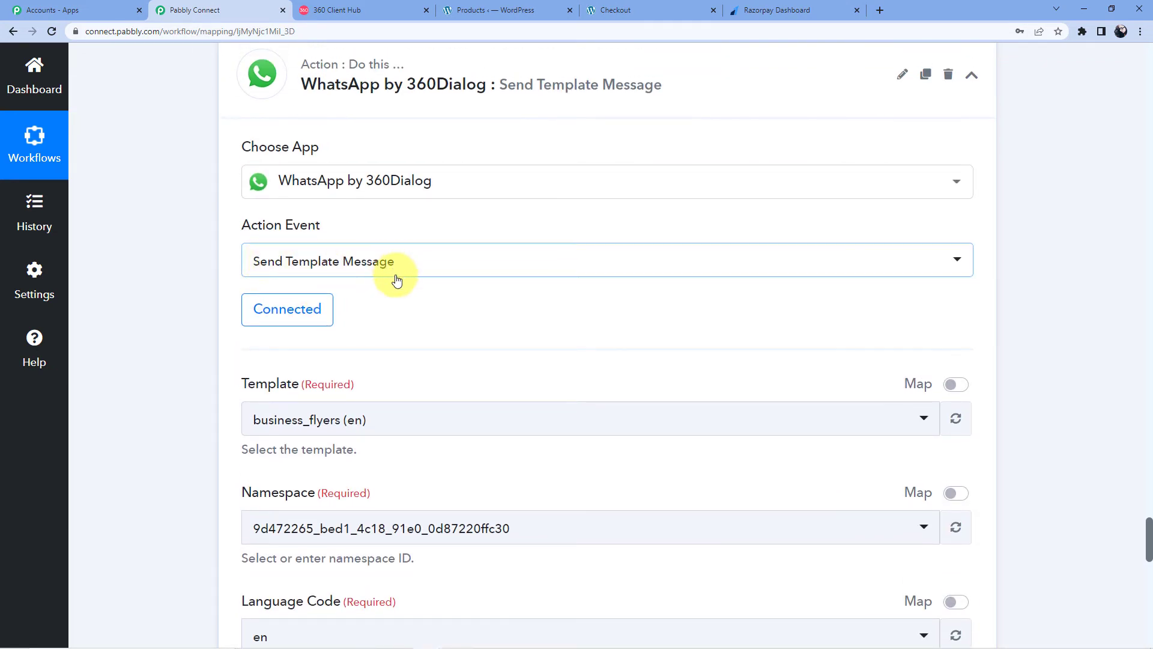
pyautogui.scroll(-2, 390, 288)
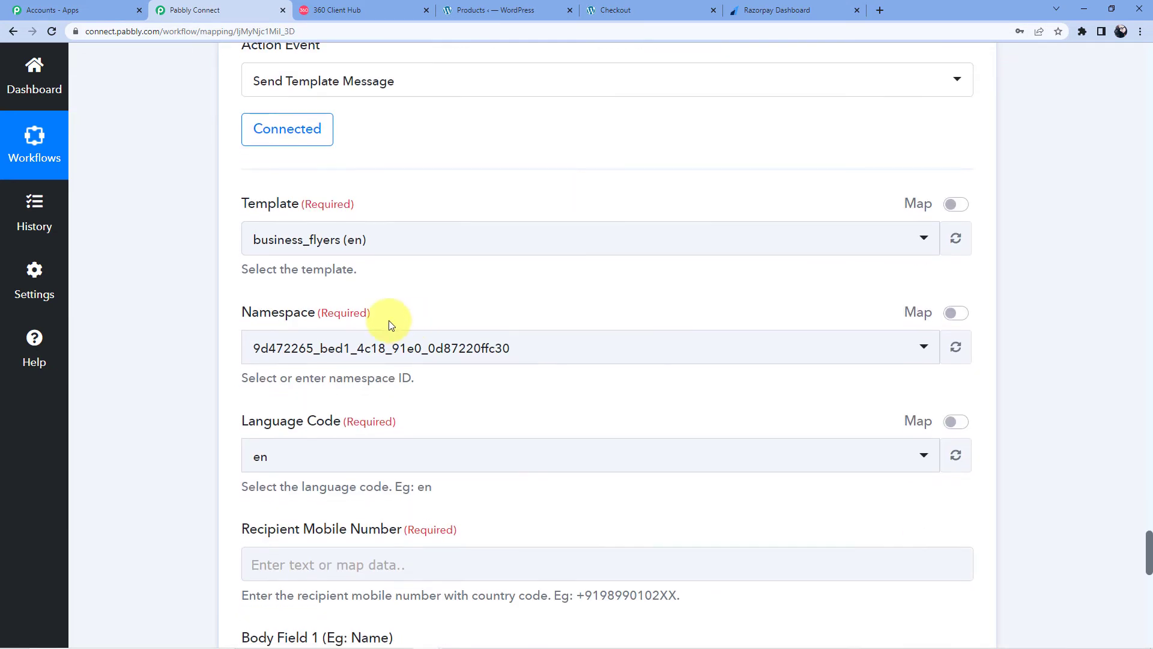
# Step: Open the account's templates in Client Hub and preview app_eye's {{1}}–{{4}} placeholders
pyautogui.click(383, 5)
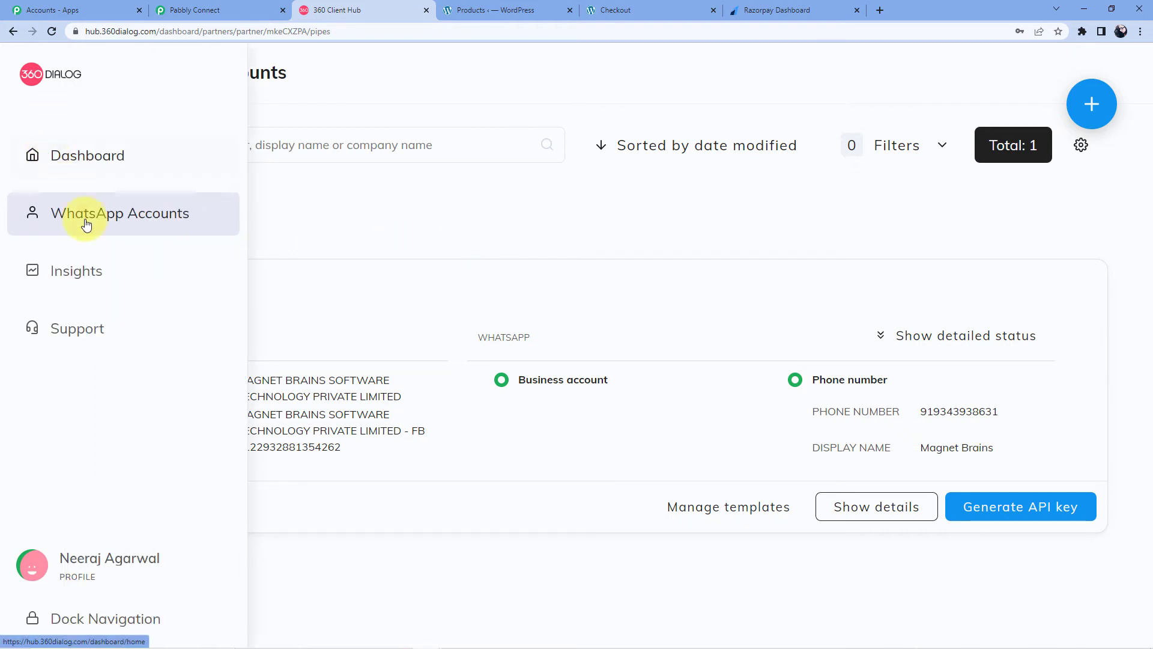
pyautogui.click(89, 227)
pyautogui.click(728, 507)
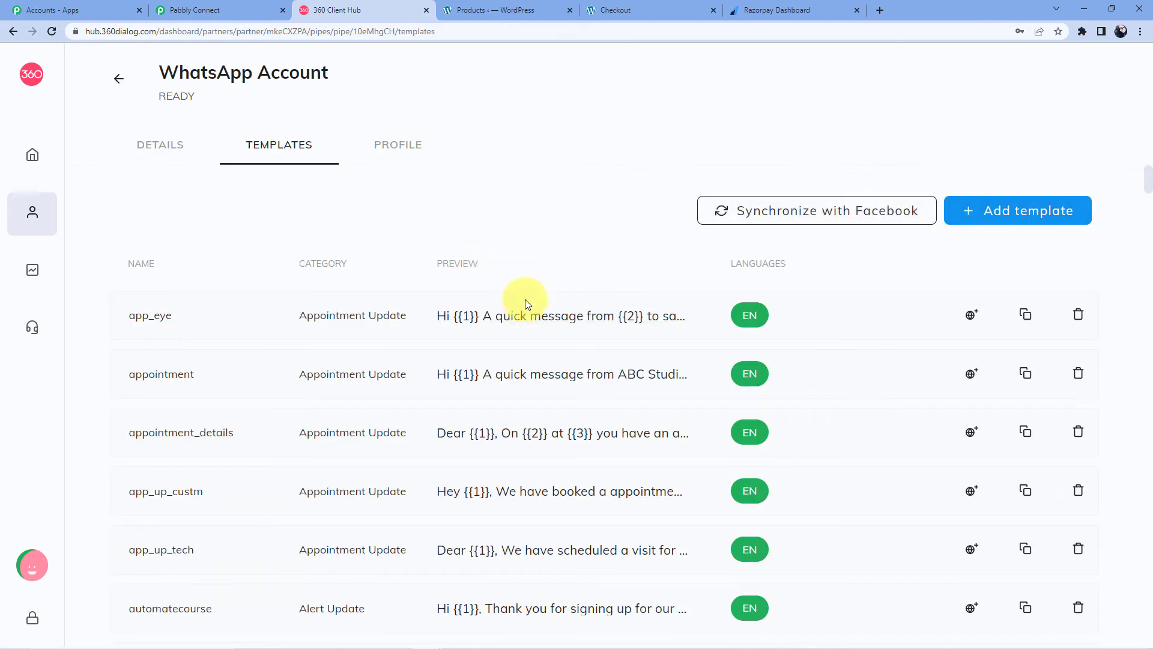
pyautogui.moveTo(532, 318); pyautogui.dragTo(542, 319)
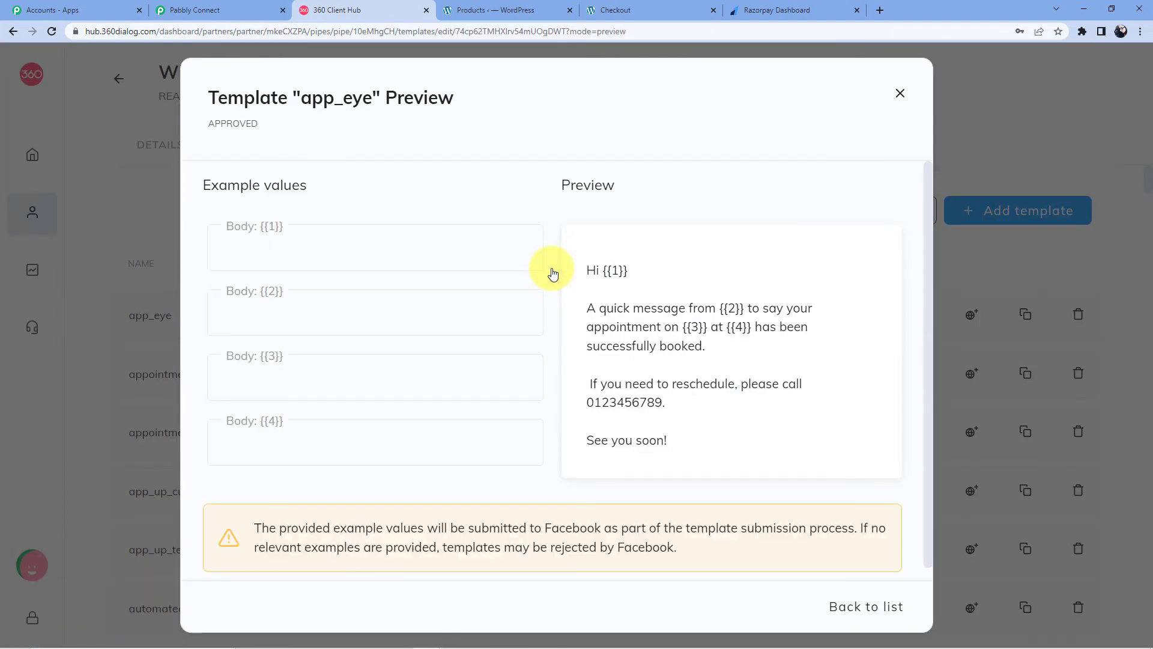
pyautogui.moveTo(597, 270); pyautogui.dragTo(637, 270)
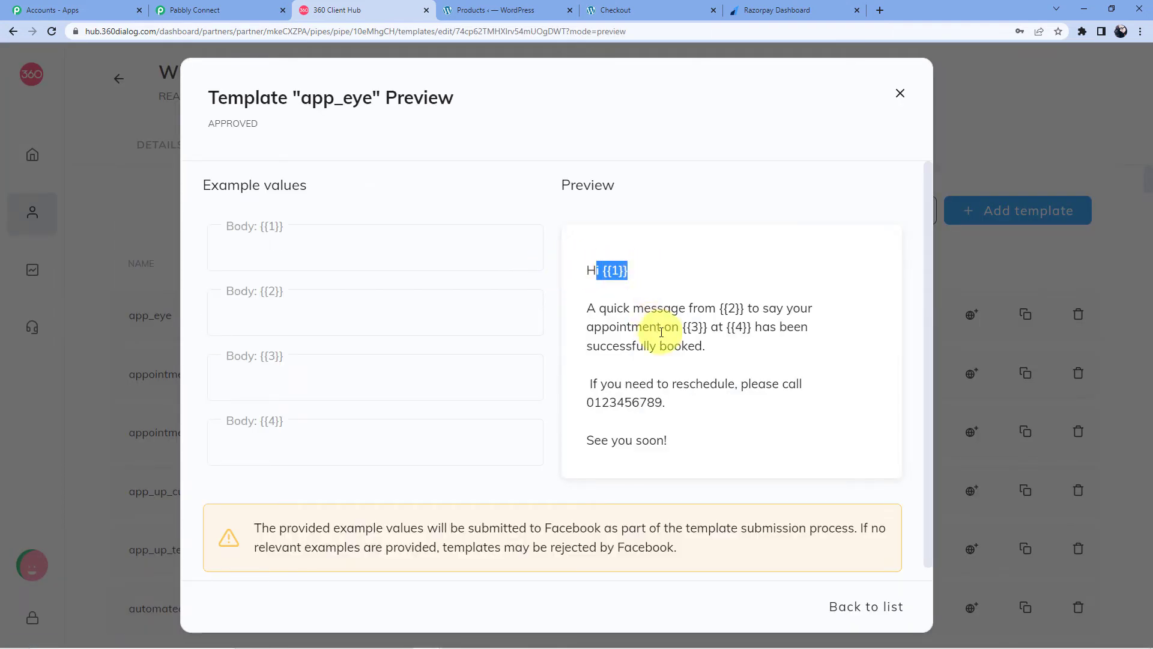
pyautogui.moveTo(721, 308); pyautogui.dragTo(745, 309)
pyautogui.moveTo(683, 328); pyautogui.dragTo(751, 328)
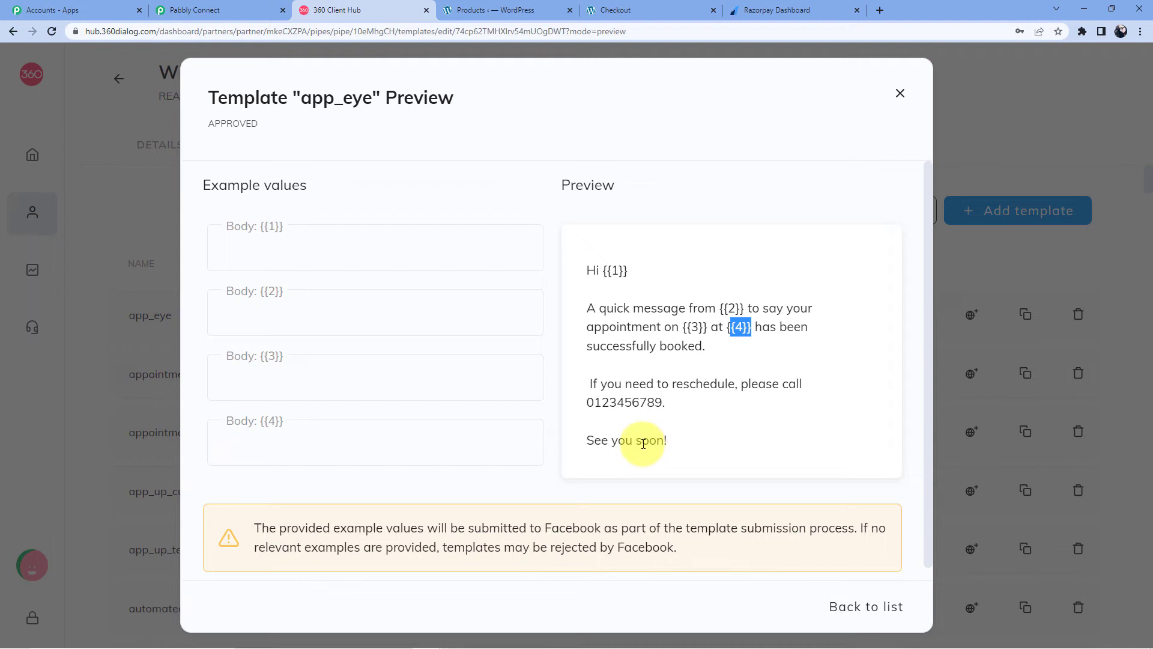
pyautogui.click(901, 95)
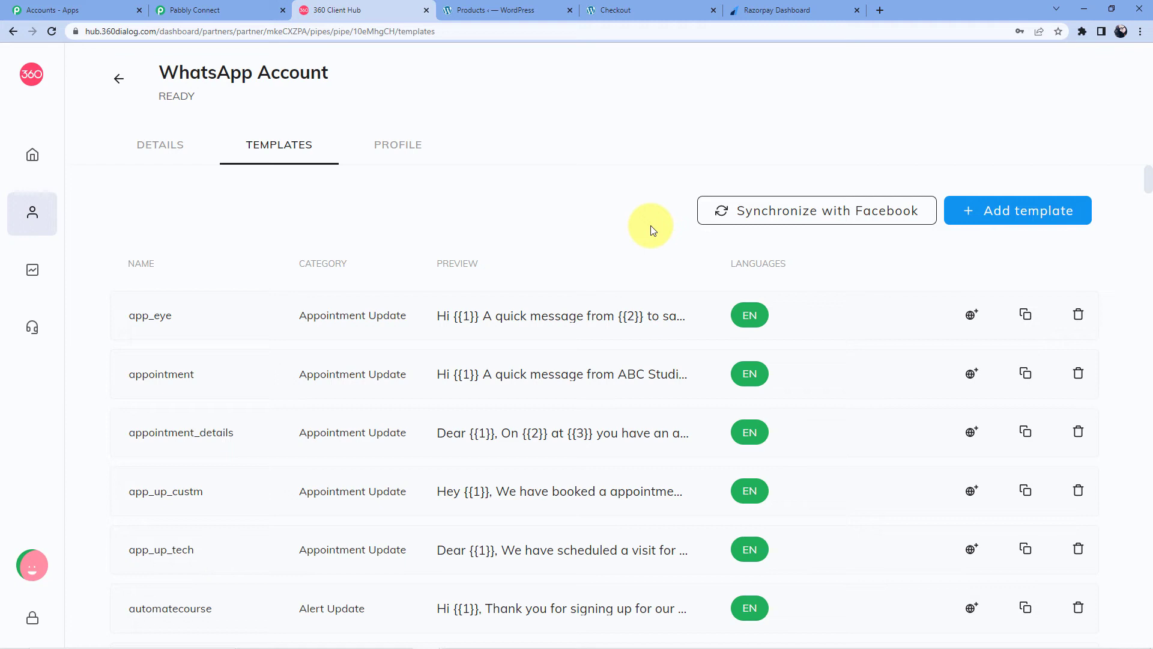
pyautogui.click(979, 217)
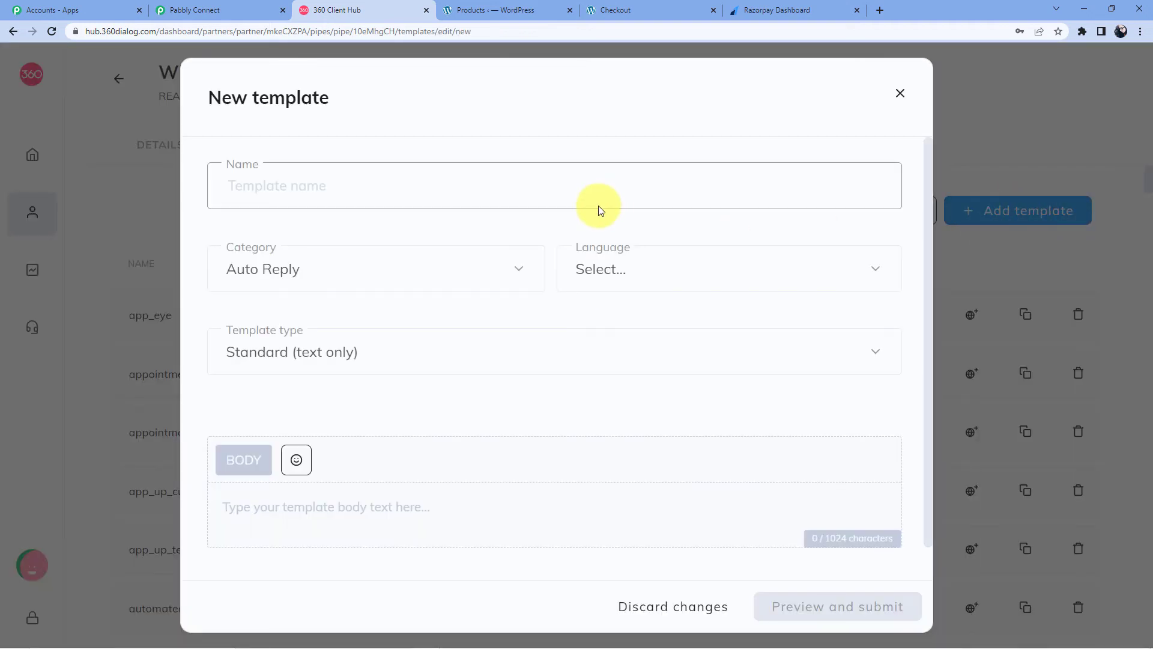
pyautogui.click(288, 190)
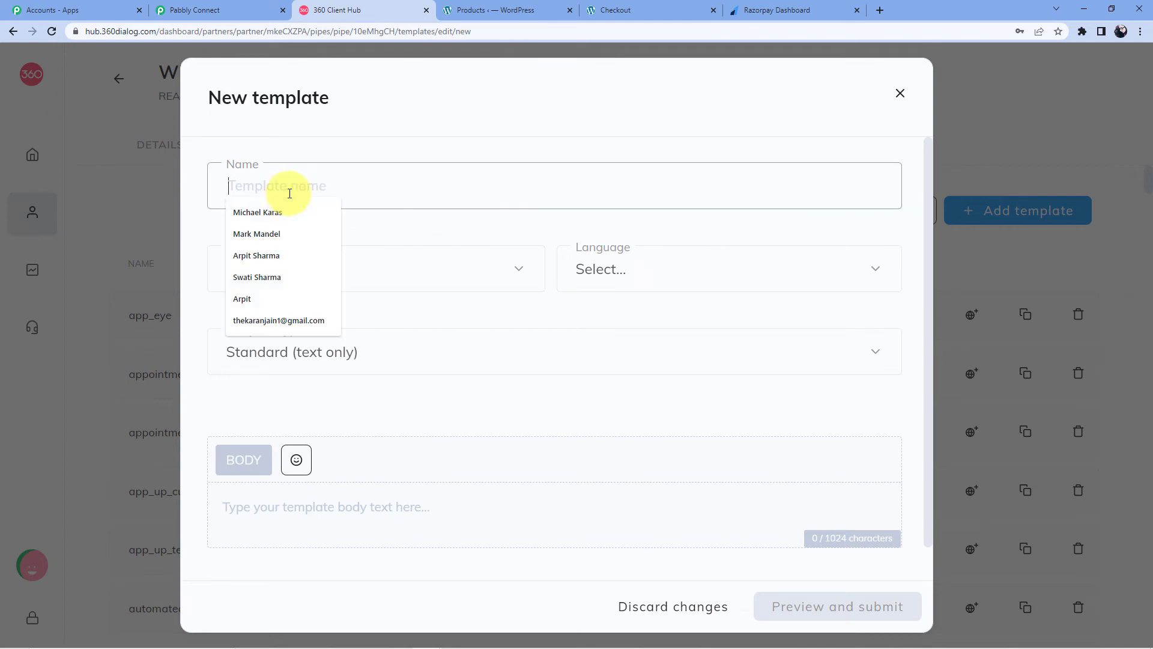
pyautogui.click(418, 271)
pyautogui.click(424, 277)
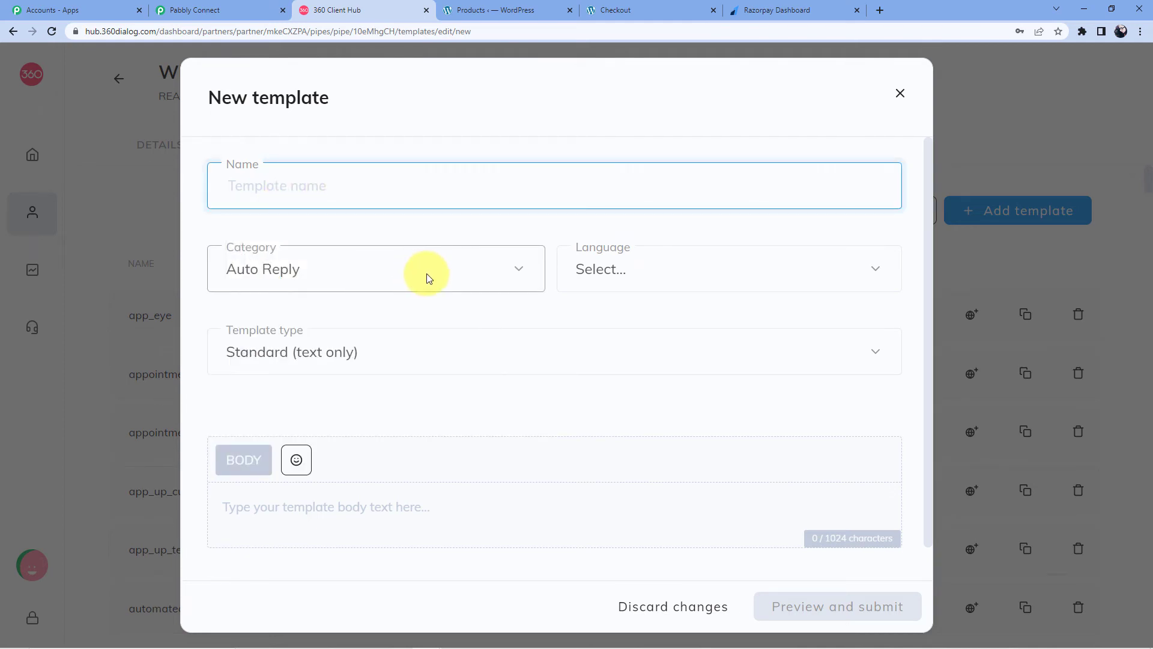
pyautogui.click(391, 352)
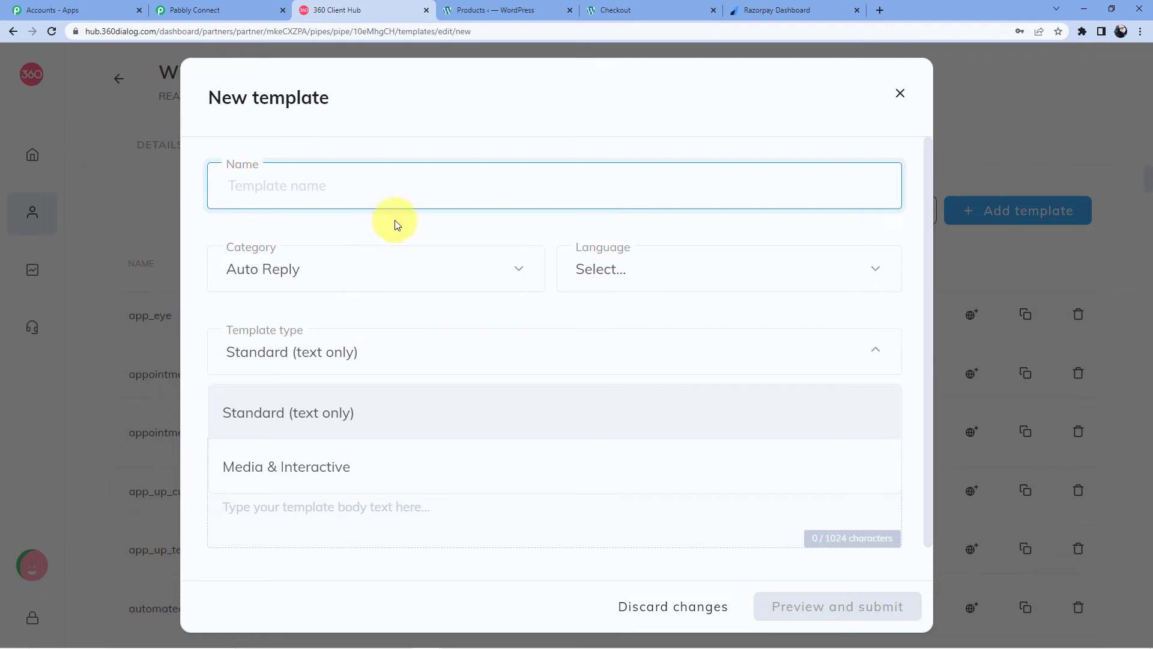
pyautogui.click(396, 231)
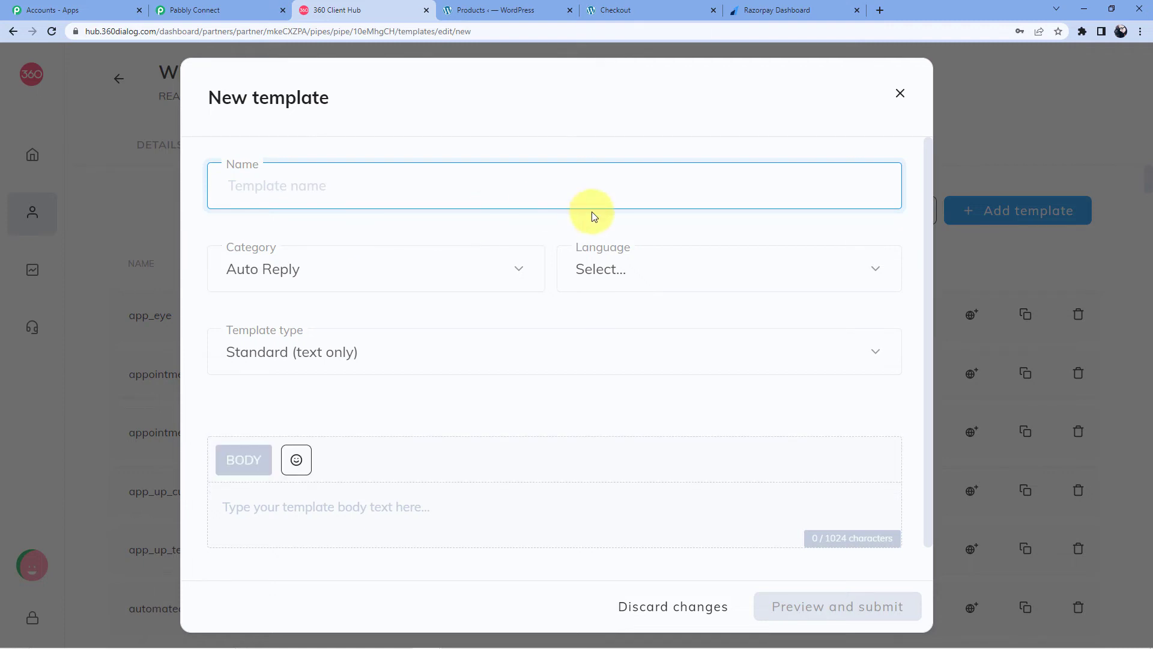
pyautogui.click(899, 93)
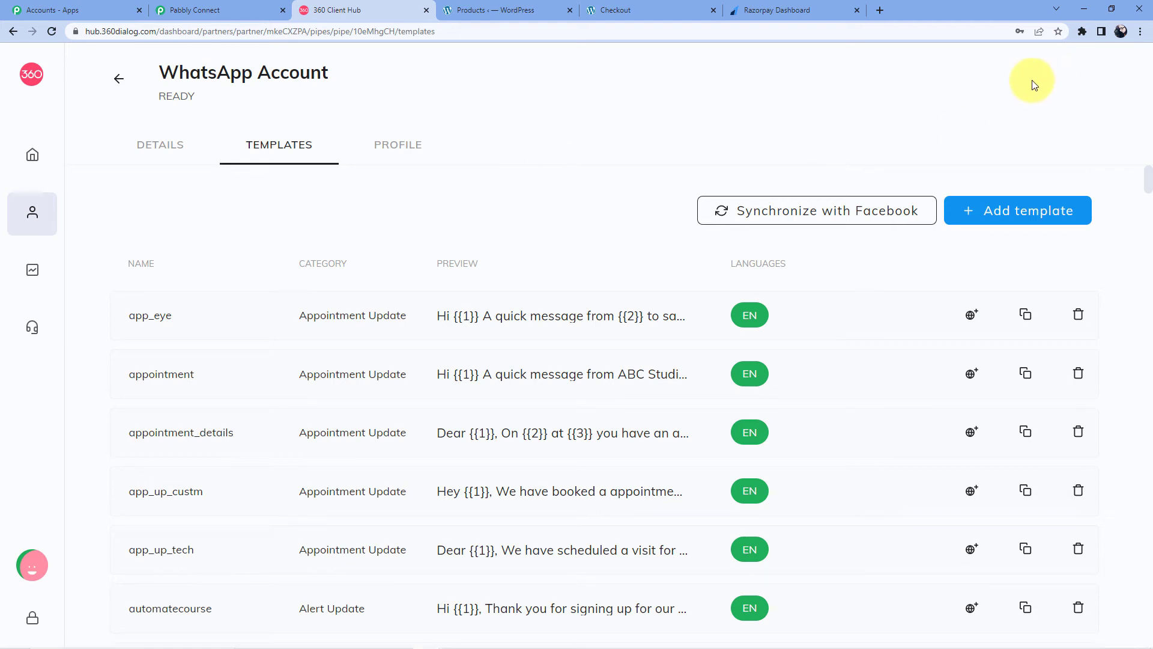
# Step: Search for payment_link and preview its message with {{1}} name and {{2}} link placeholders
pyautogui.hotkey('ctrl', 'f')
pyautogui.write('payme')
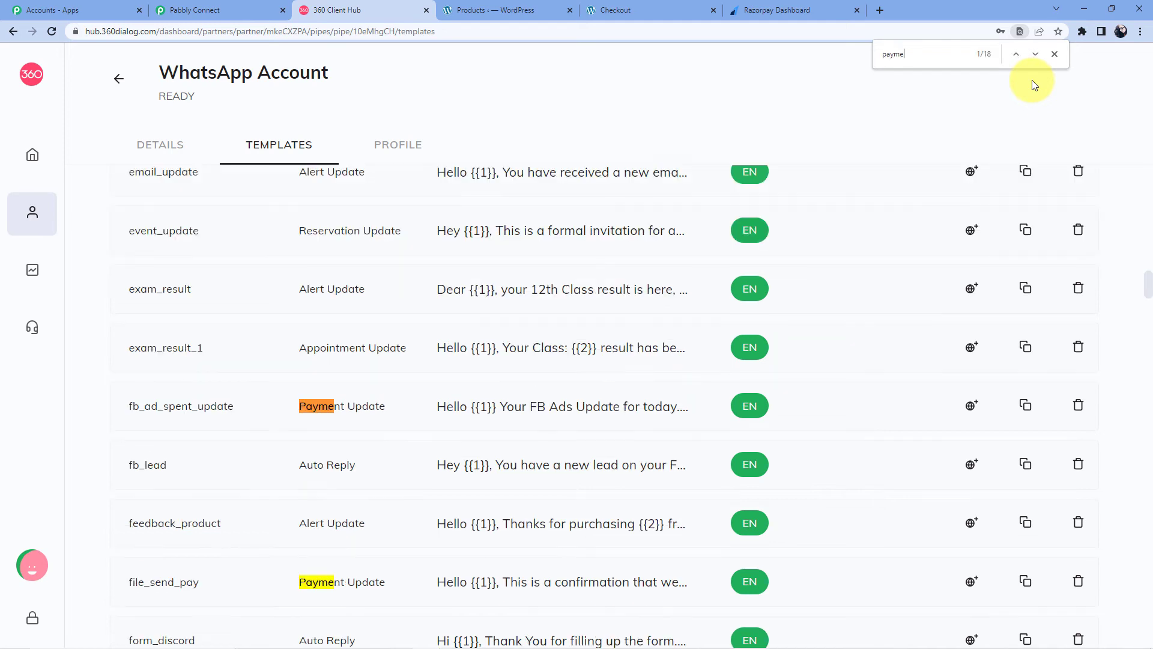
pyautogui.write('nt')
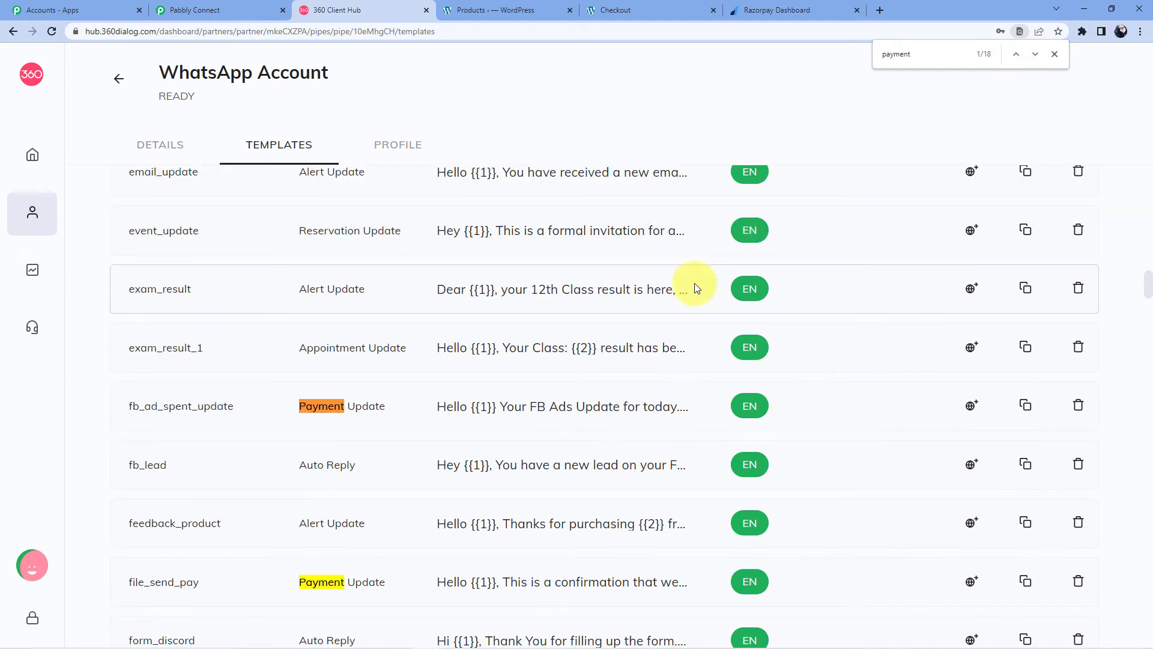
pyautogui.write('_')
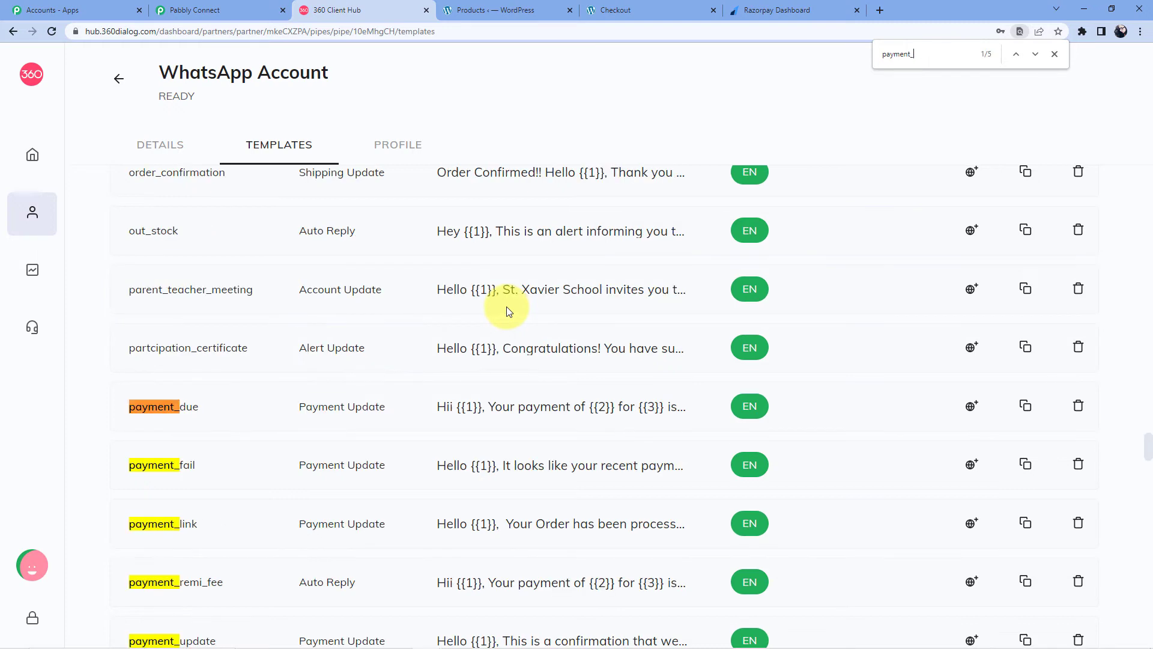
pyautogui.write('link')
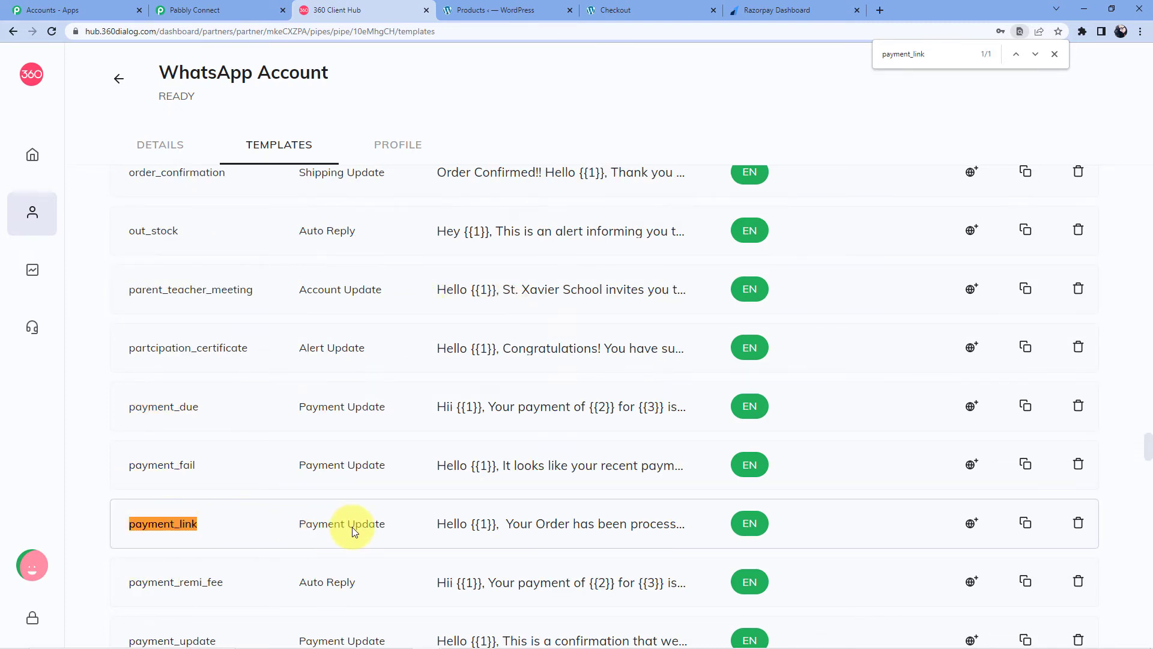
pyautogui.click(454, 524)
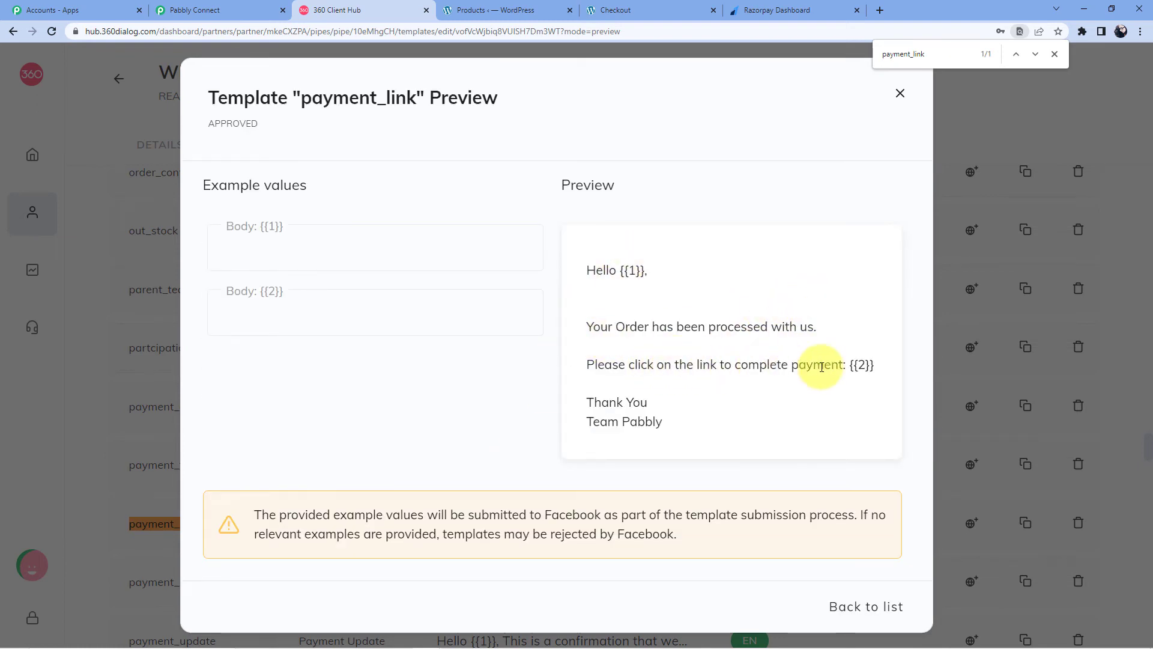
pyautogui.click(901, 94)
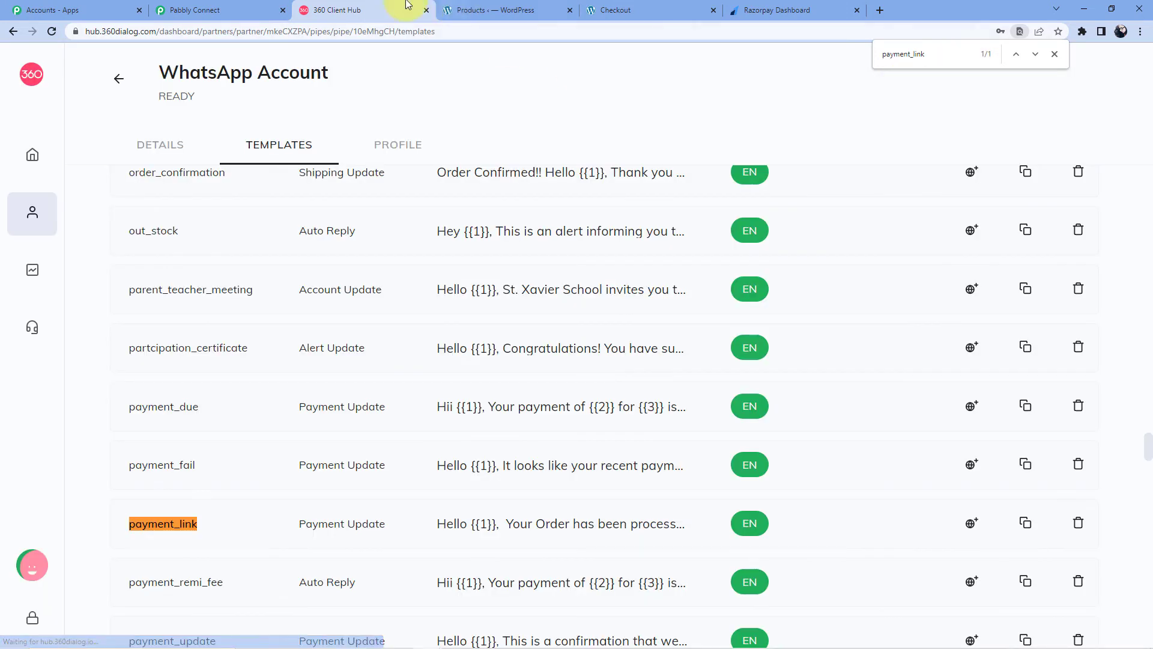
pyautogui.click(233, 6)
# Step: Choose payment_link (en) as the template and view the Recipient Mobile Number and Body Field inputs
pyautogui.click(346, 240)
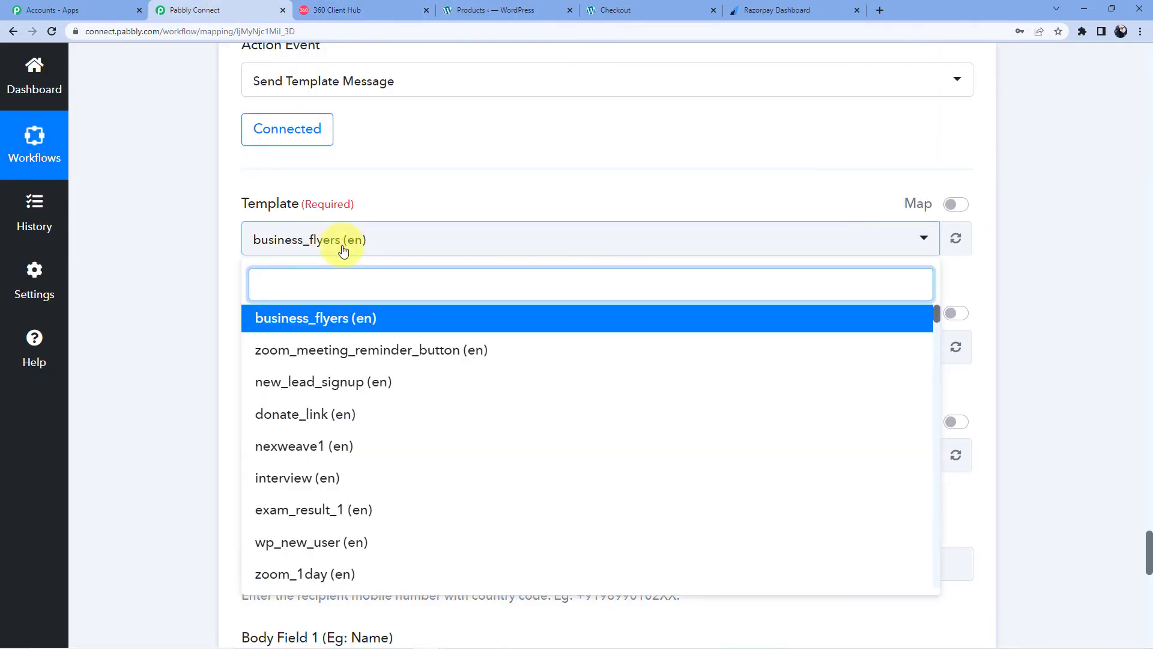
pyautogui.write('Payment')
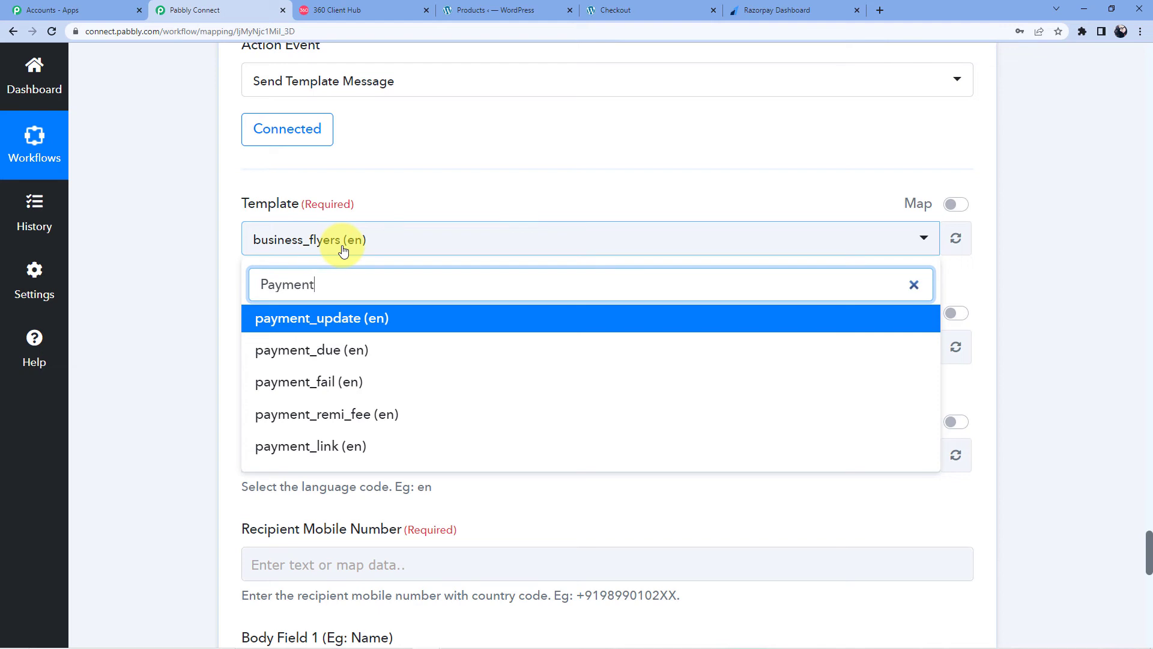
pyautogui.write('_link')
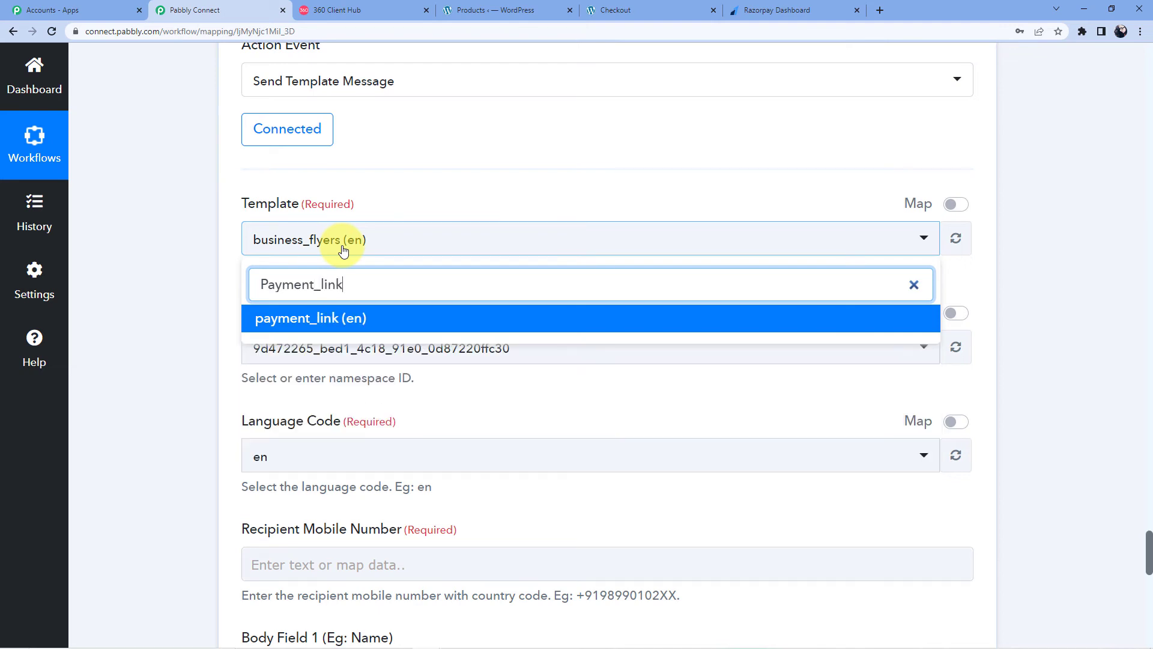
pyautogui.click(352, 318)
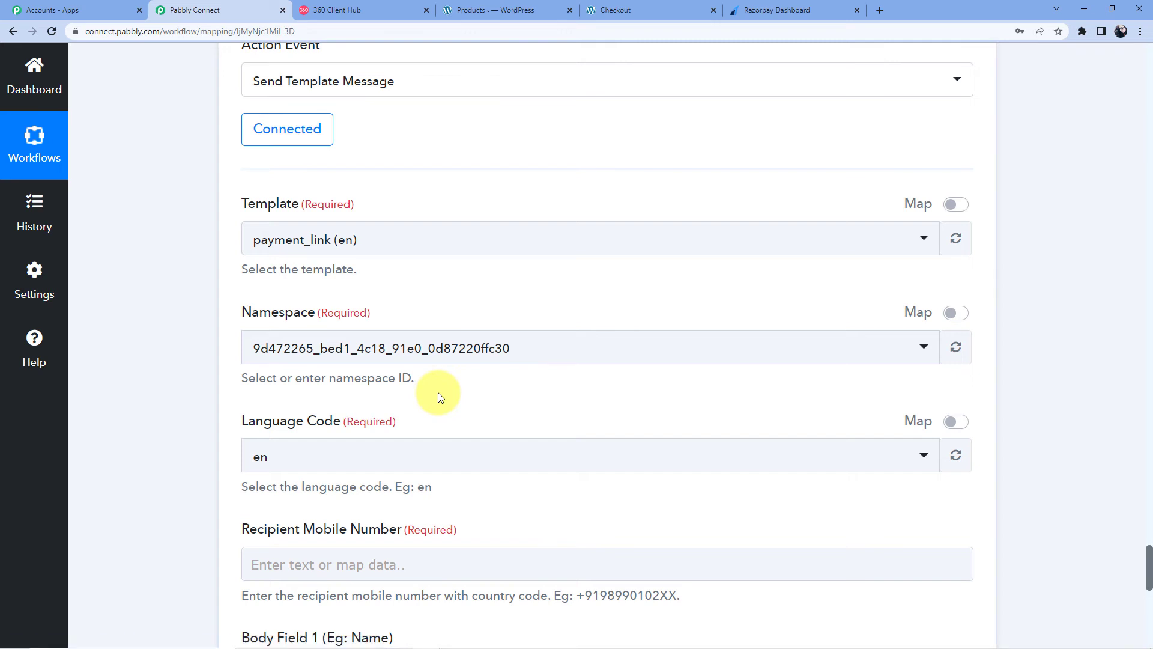
pyautogui.scroll(-3, 421, 402)
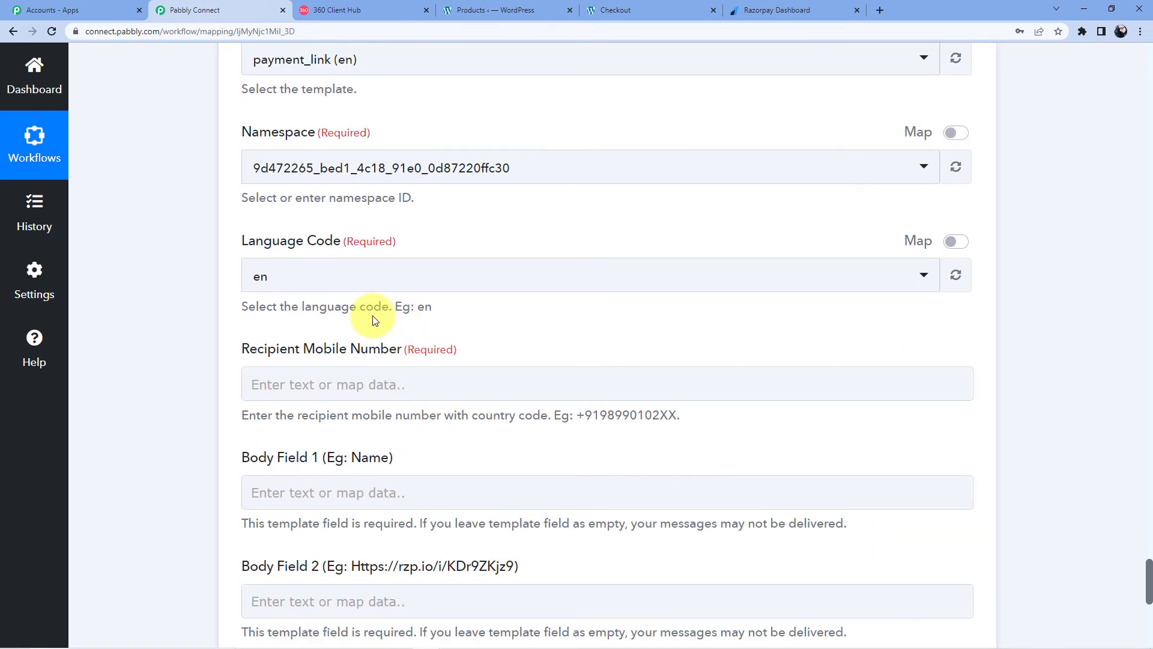
pyautogui.scroll(-1, 372, 319)
pyautogui.scroll(-2, 354, 283)
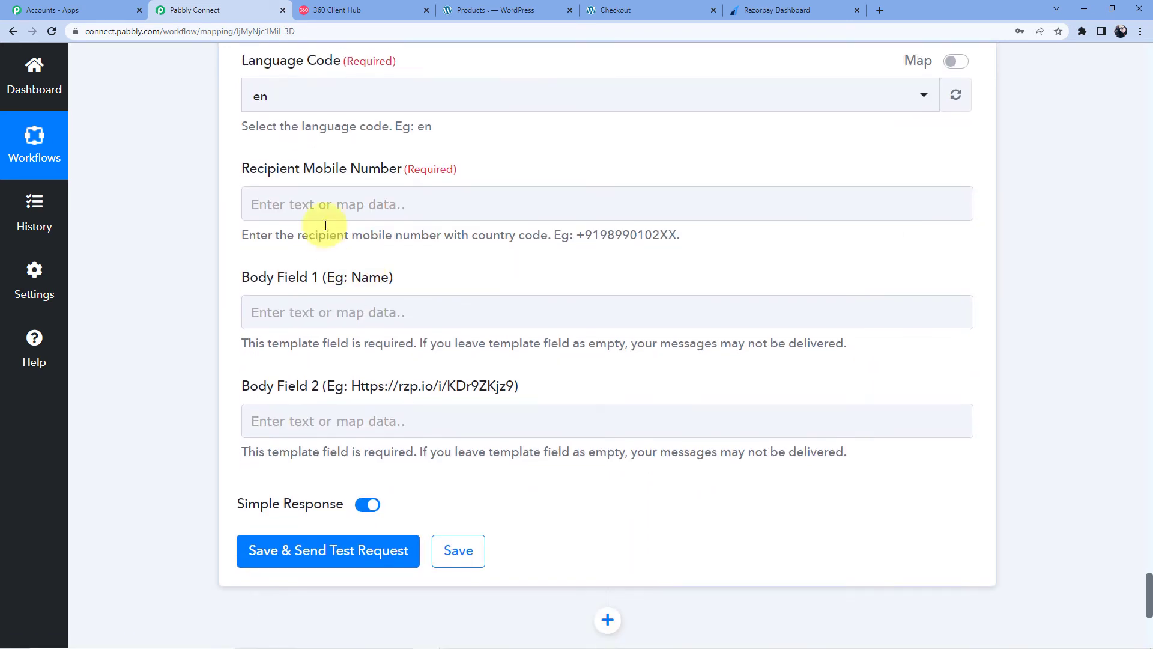
# Step: Map the order's Billing Phone into Recipient Mobile Number with a +91 prefix
pyautogui.click(329, 202)
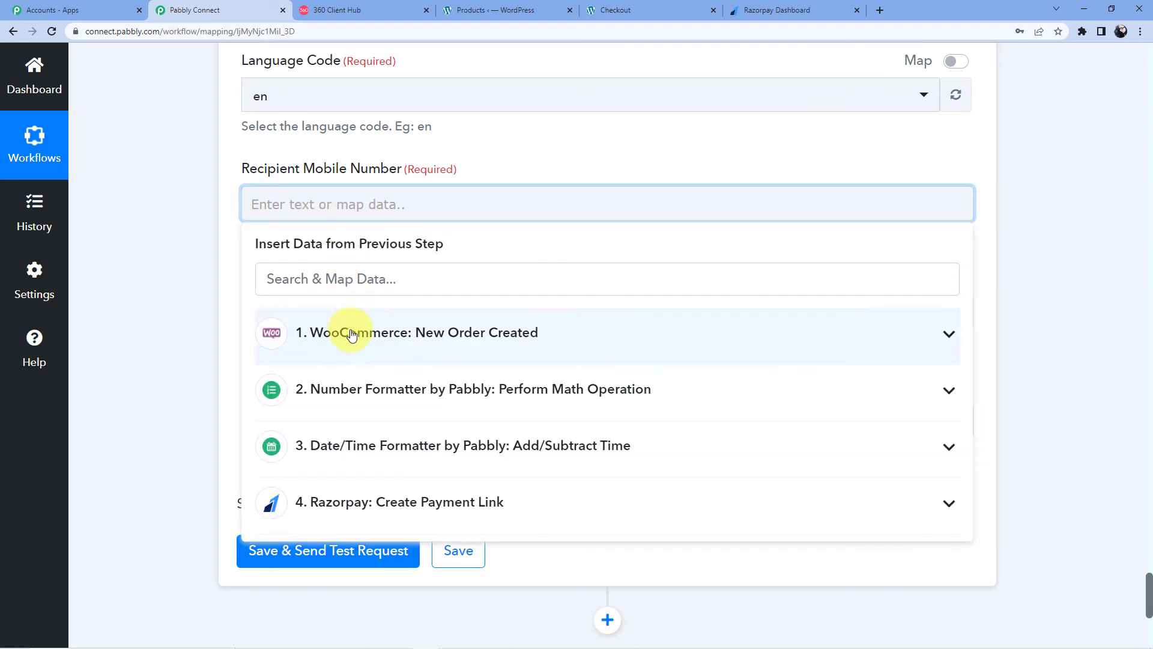
pyautogui.click(351, 334)
pyautogui.scroll(-15, 376, 337)
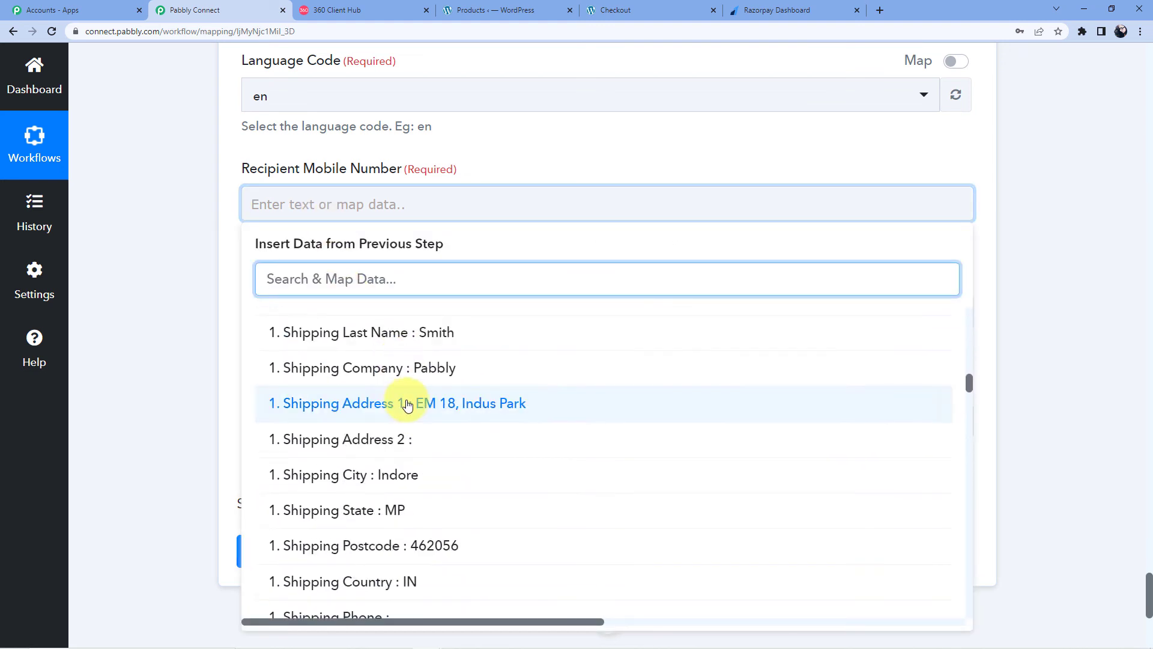
pyautogui.scroll(3, 407, 406)
pyautogui.click(447, 383)
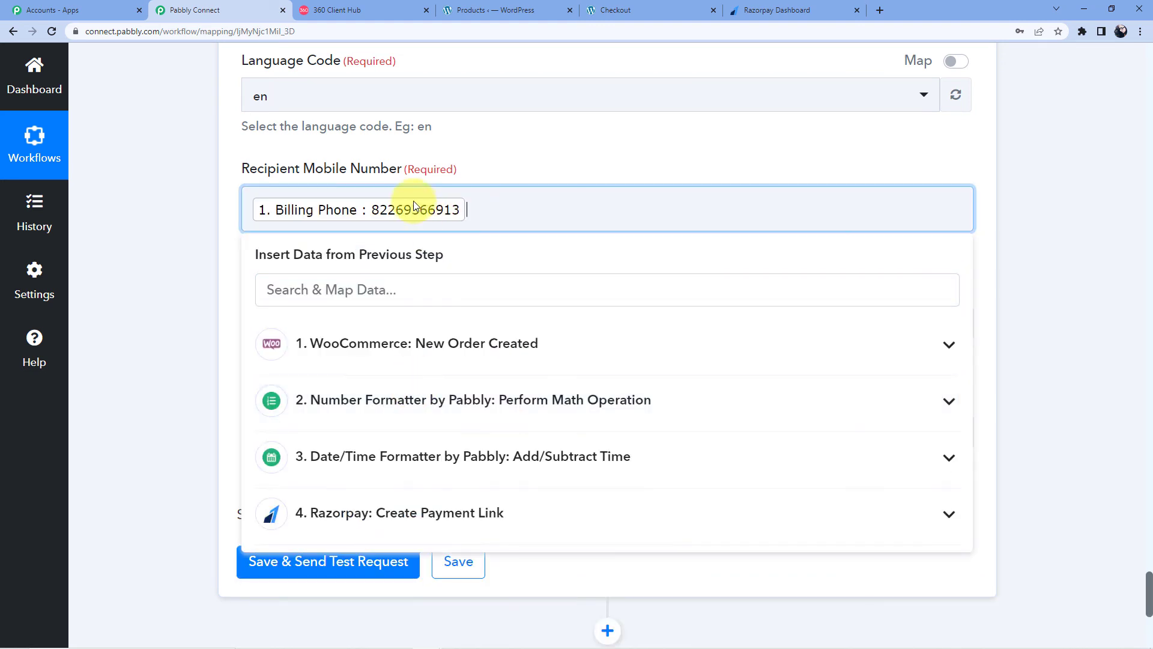
pyautogui.click(247, 214)
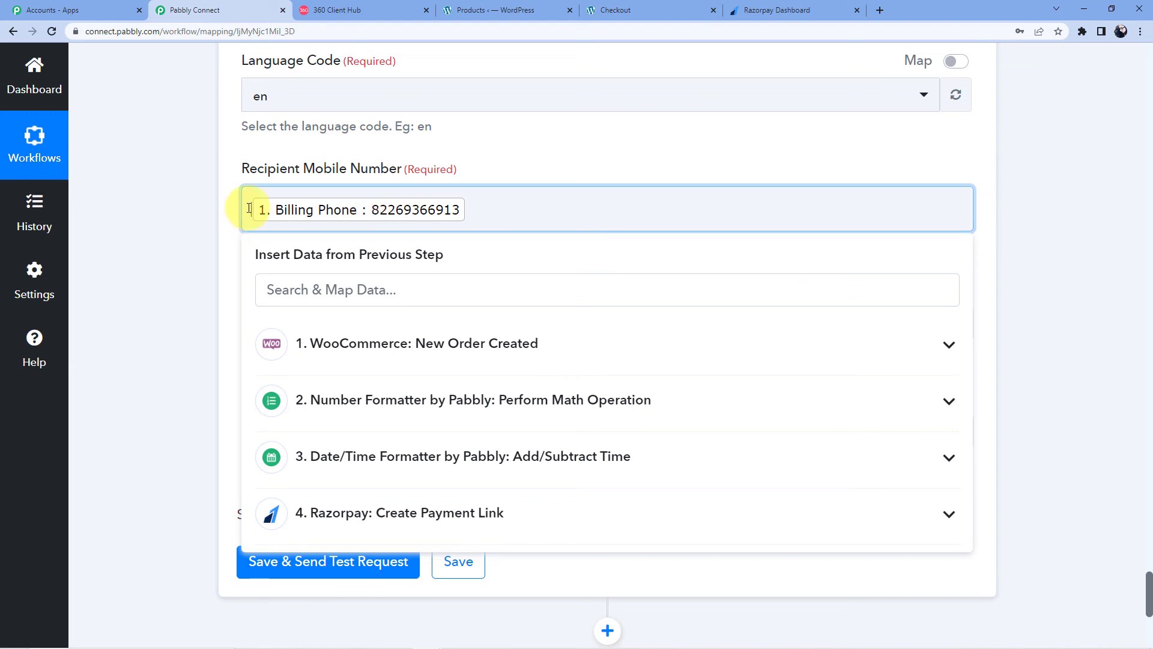
pyautogui.write('+ ')
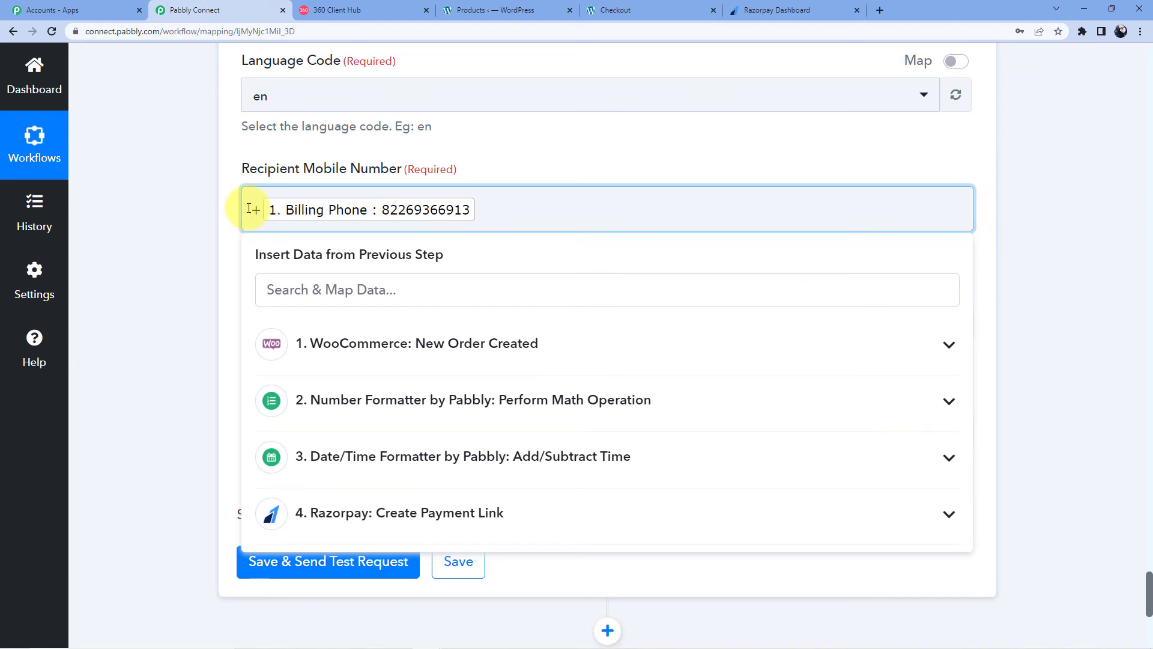
pyautogui.write('91')
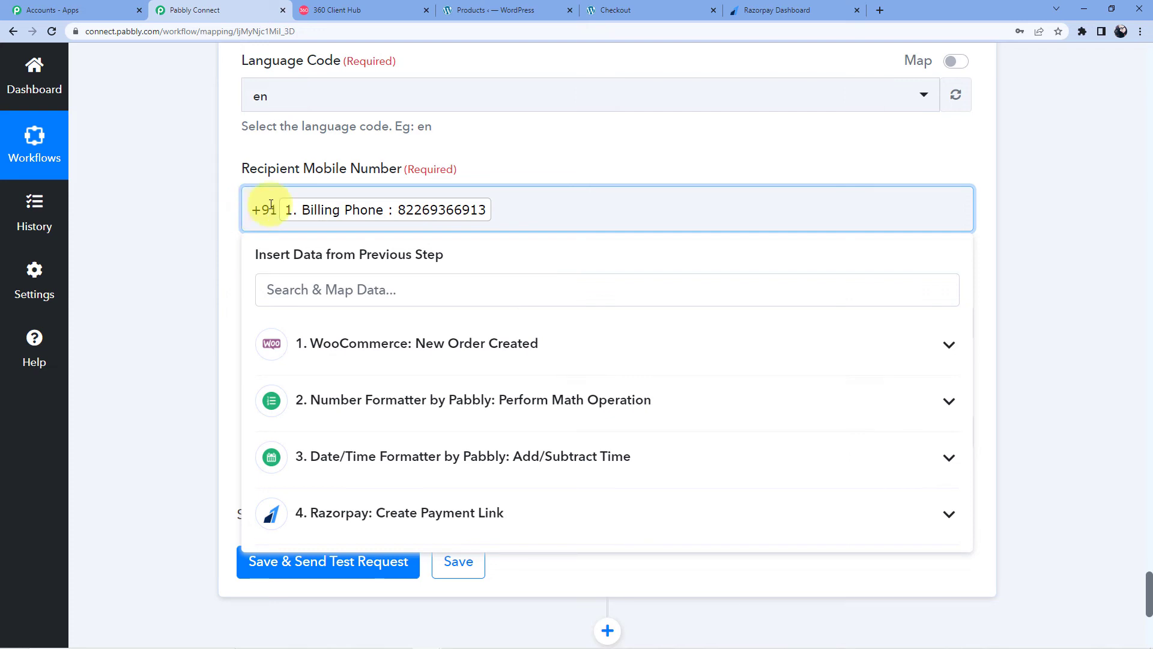
# Step: Replace the mapped billing phone with a typed phone number after +91
pyautogui.click(415, 213)
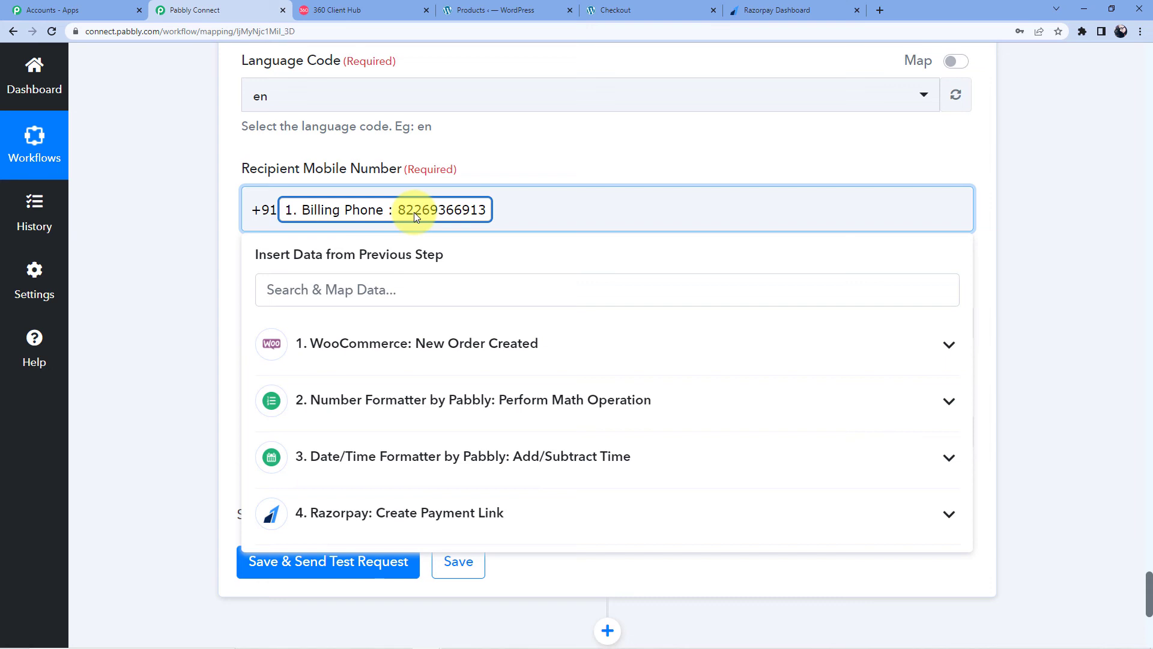
pyautogui.press('BackSpace')
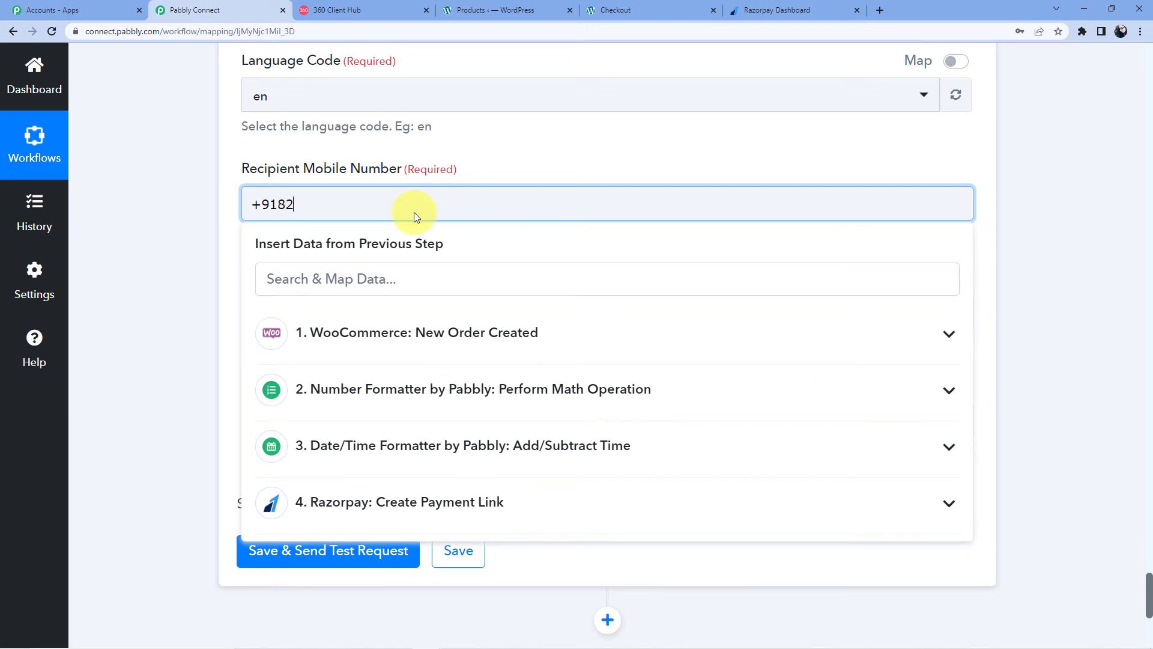
pyautogui.click(502, 145)
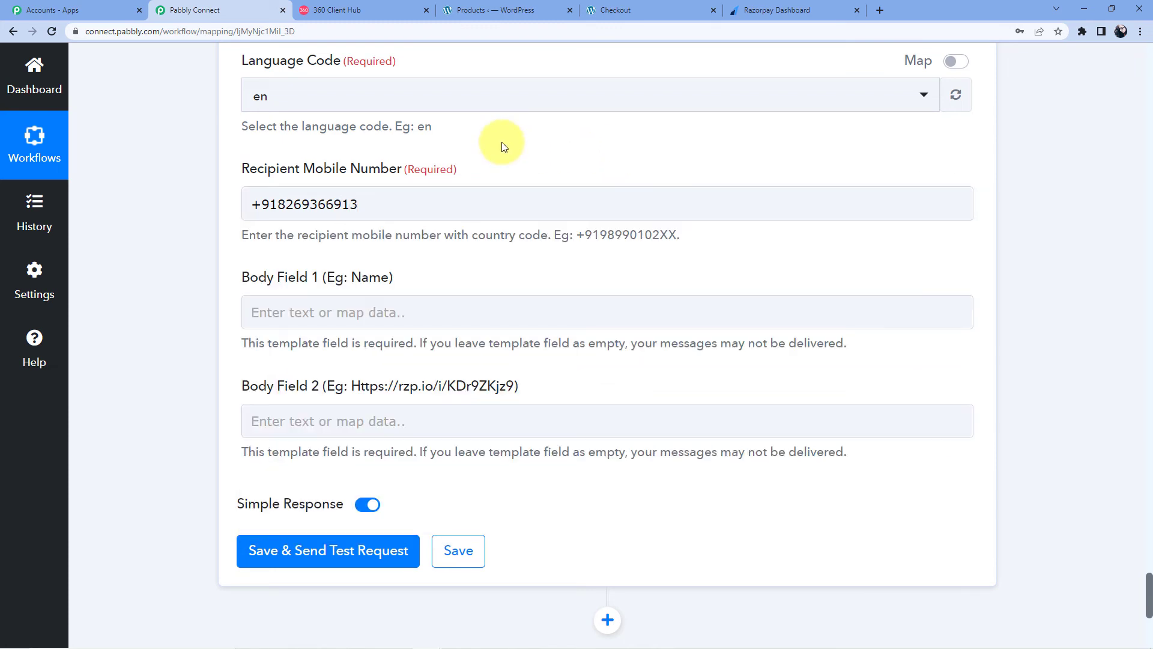
pyautogui.scroll(-3, 481, 157)
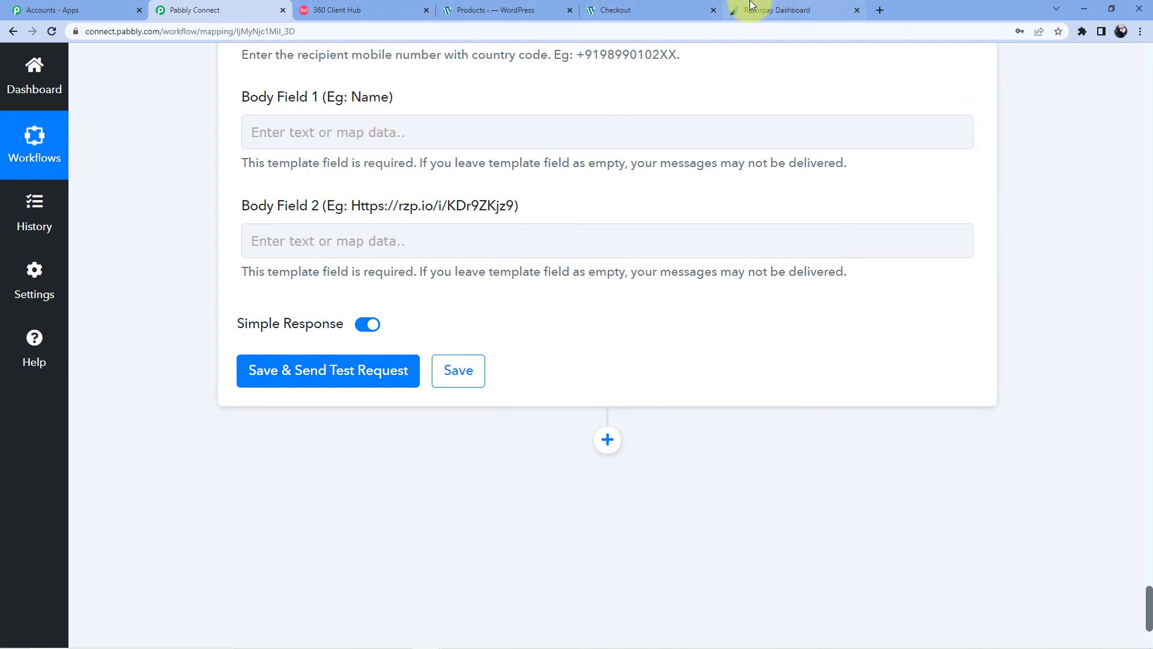
# Step: Map the WooCommerce billing first name and shipping last name into Body Field 1
pyautogui.click(331, 242)
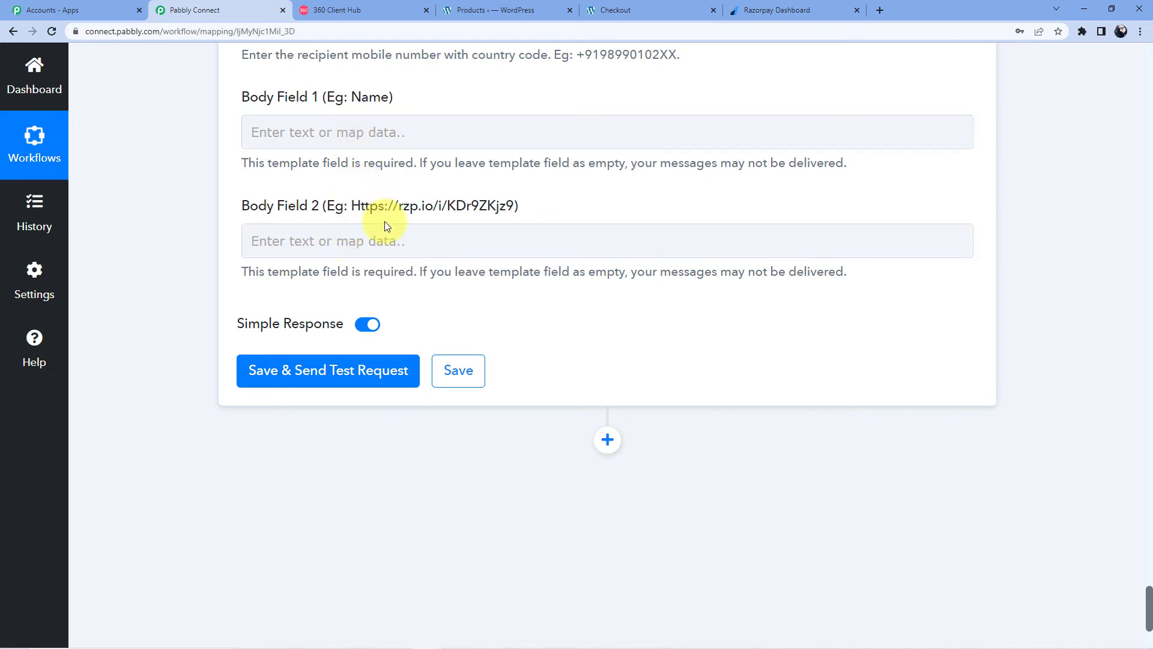
pyautogui.click(416, 144)
pyautogui.click(347, 117)
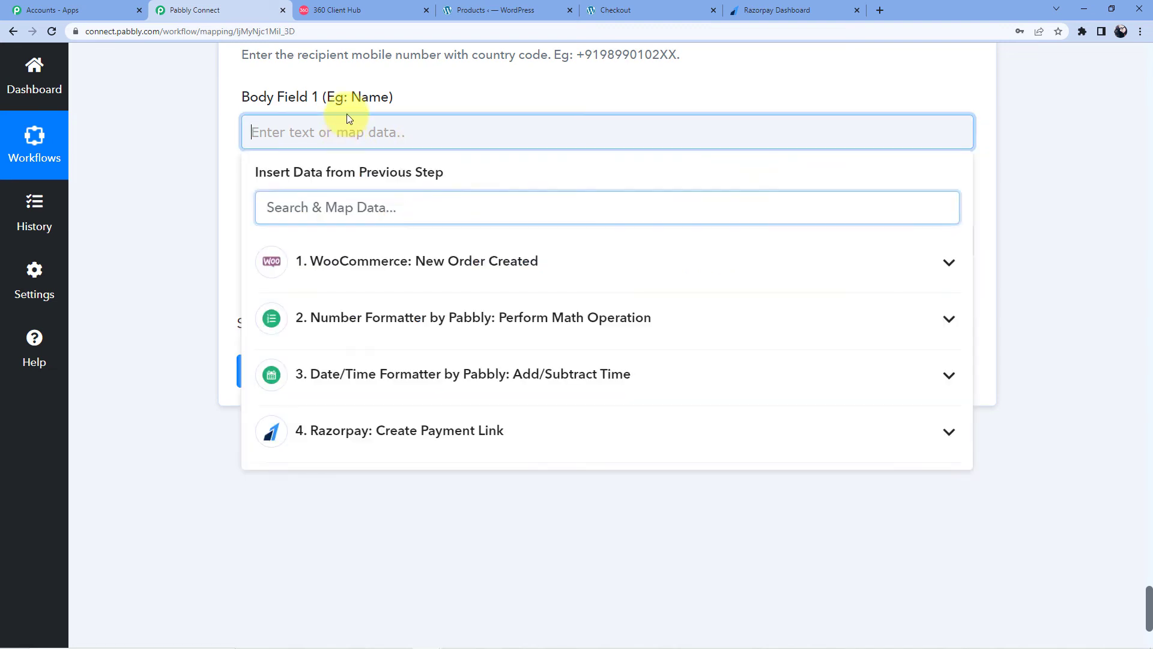
pyautogui.scroll(-3, 430, 224)
pyautogui.scroll(1, 447, 230)
pyautogui.scroll(1, 447, 230)
pyautogui.click(442, 207)
pyautogui.scroll(-10, 438, 278)
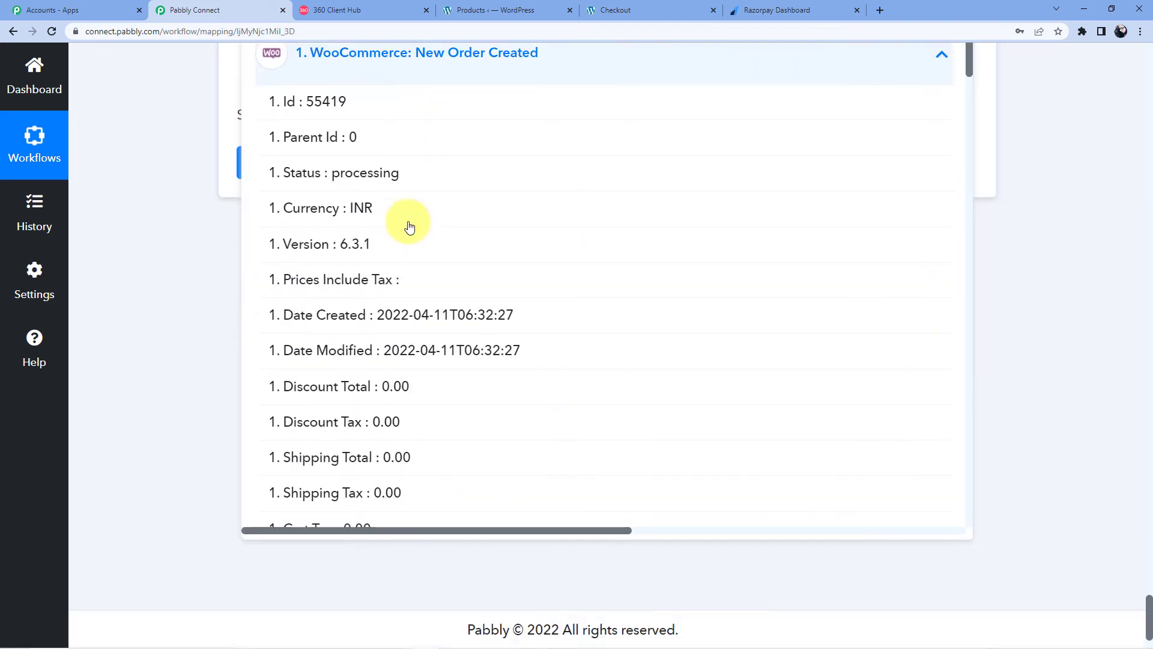
pyautogui.click(421, 164)
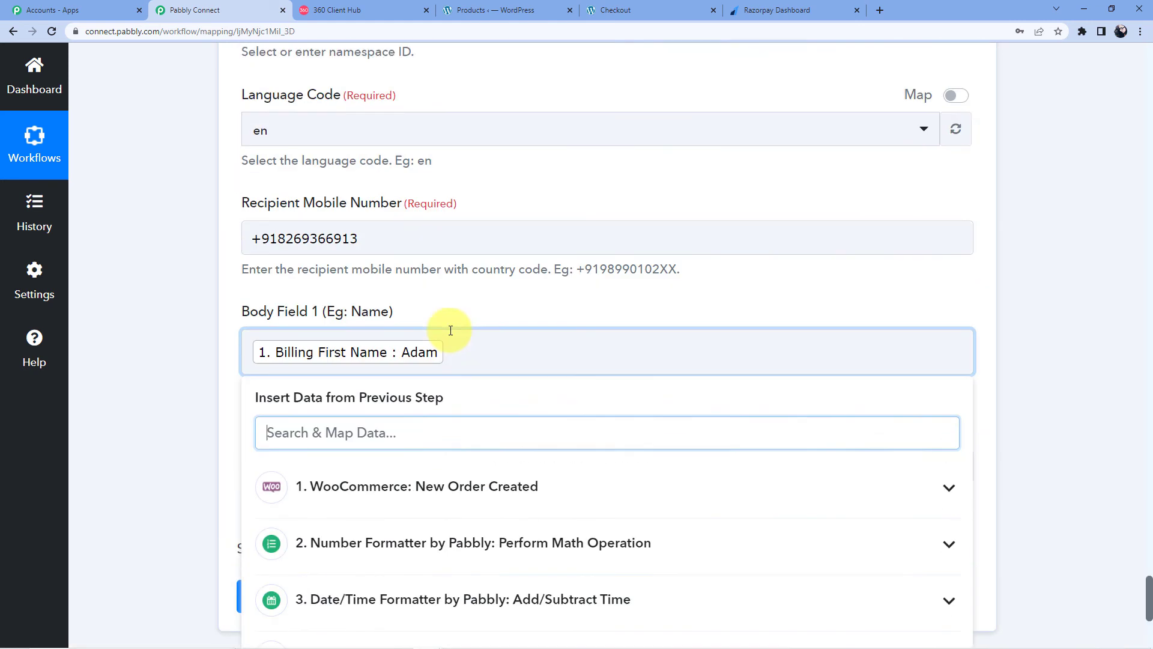
pyautogui.scroll(3, 450, 326)
pyautogui.scroll(-3, 451, 337)
pyautogui.click(482, 329)
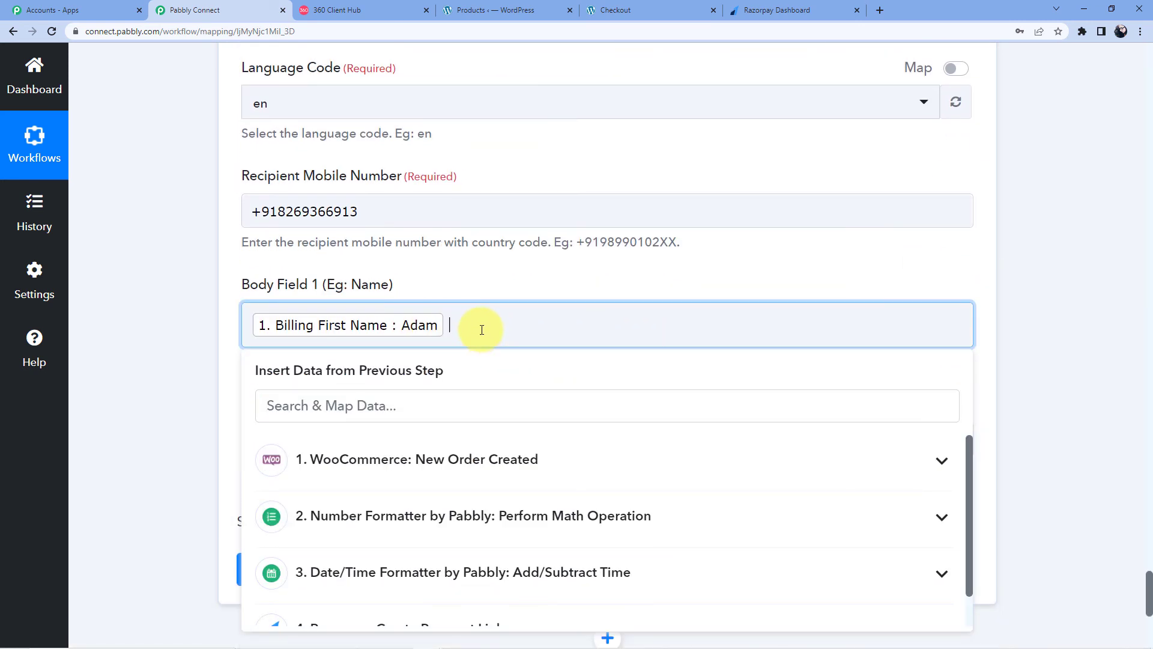
pyautogui.click(424, 458)
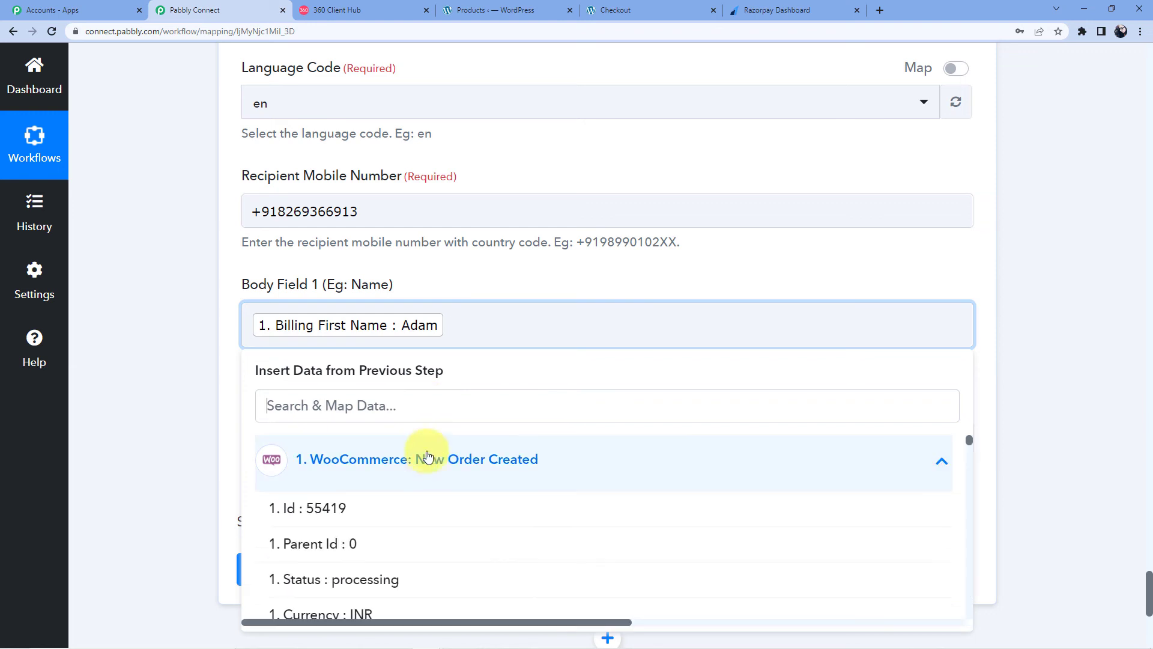
pyautogui.scroll(-6, 424, 458)
pyautogui.scroll(-6, 425, 483)
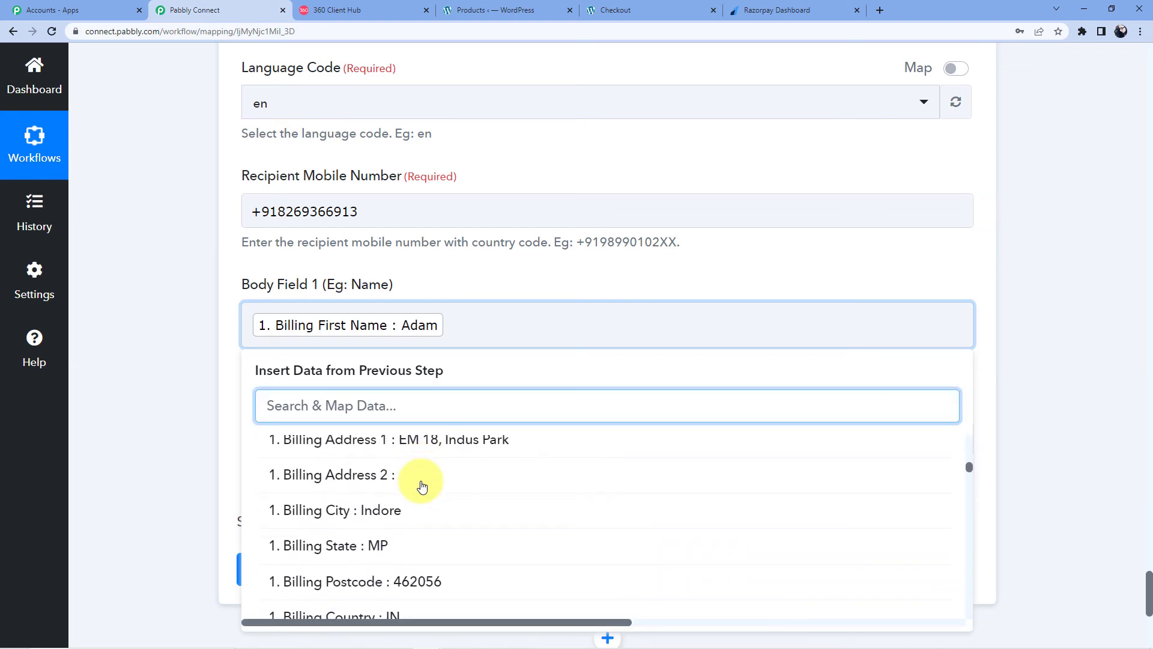
pyautogui.scroll(1, 423, 484)
pyautogui.scroll(-3, 422, 485)
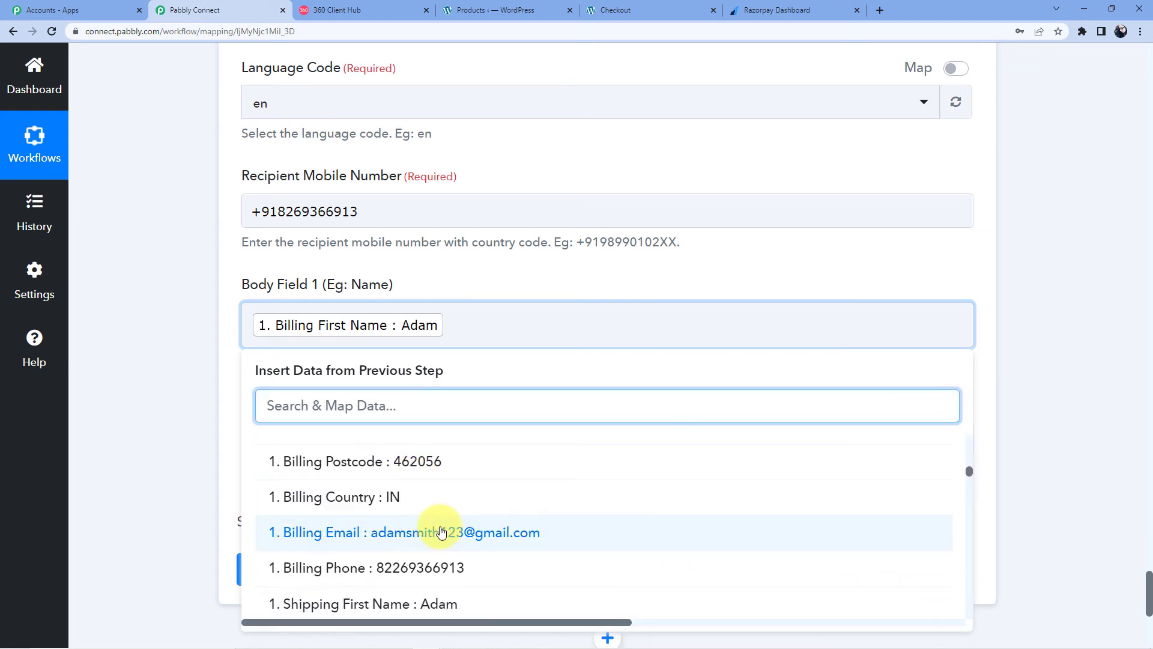
pyautogui.scroll(-1, 434, 515)
pyautogui.scroll(-3, 436, 505)
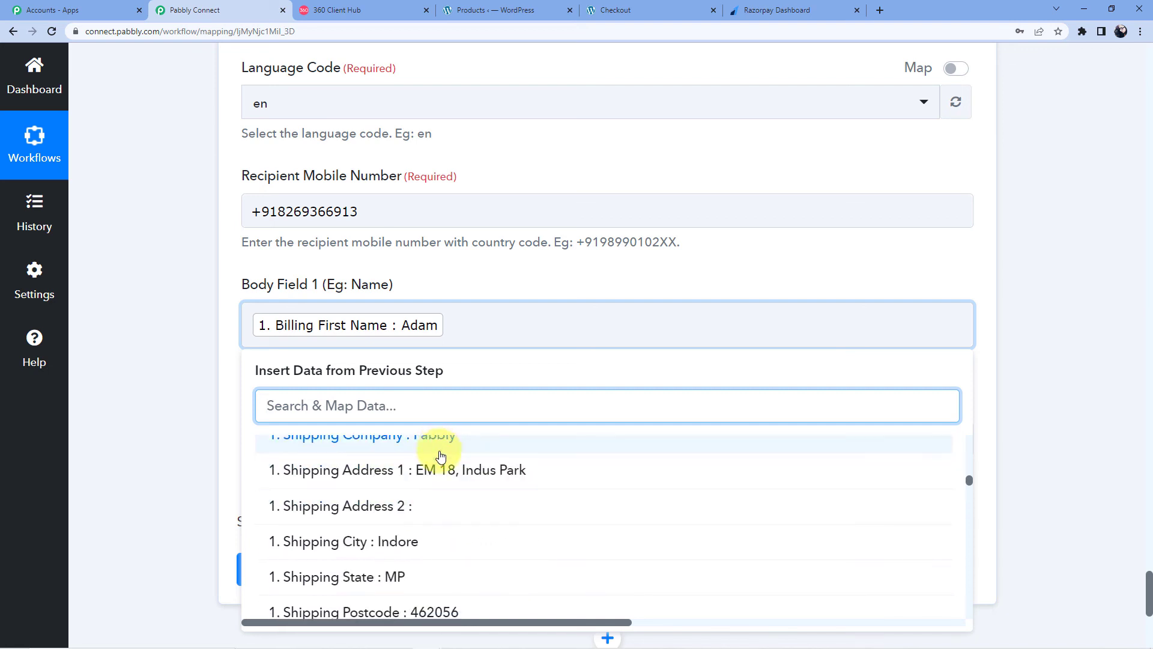
pyautogui.scroll(2, 442, 510)
pyautogui.click(444, 521)
pyautogui.click(179, 333)
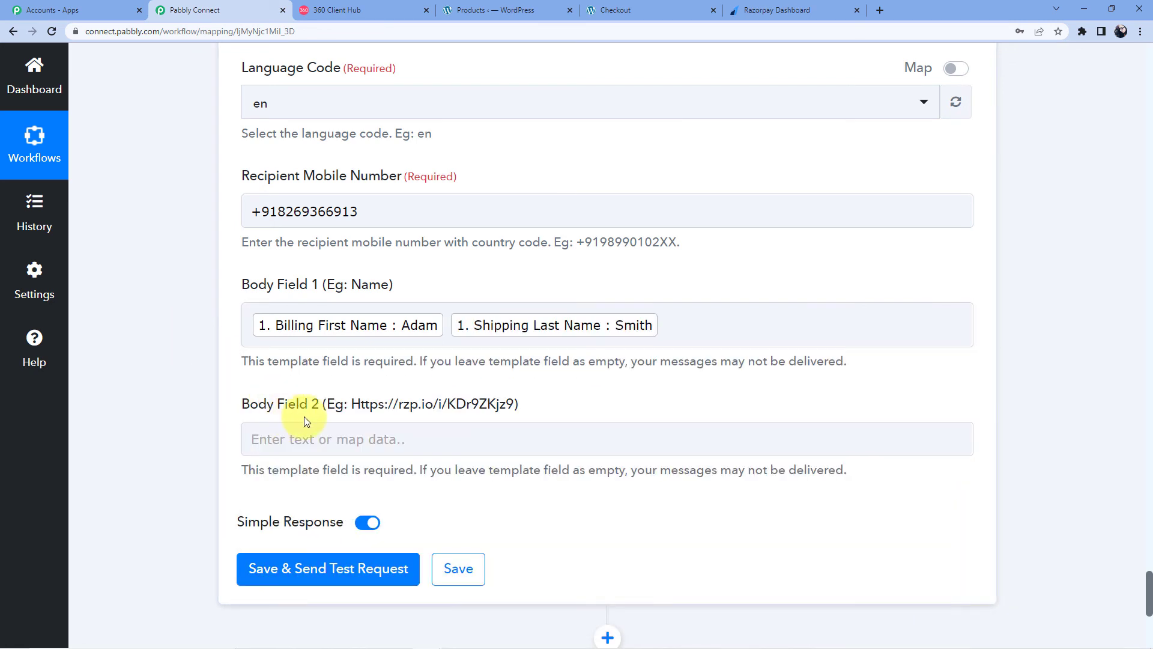
# Step: Map the Razorpay: Create Payment Link Short Url into Body Field 2
pyautogui.click(305, 420)
pyautogui.scroll(-5, 366, 390)
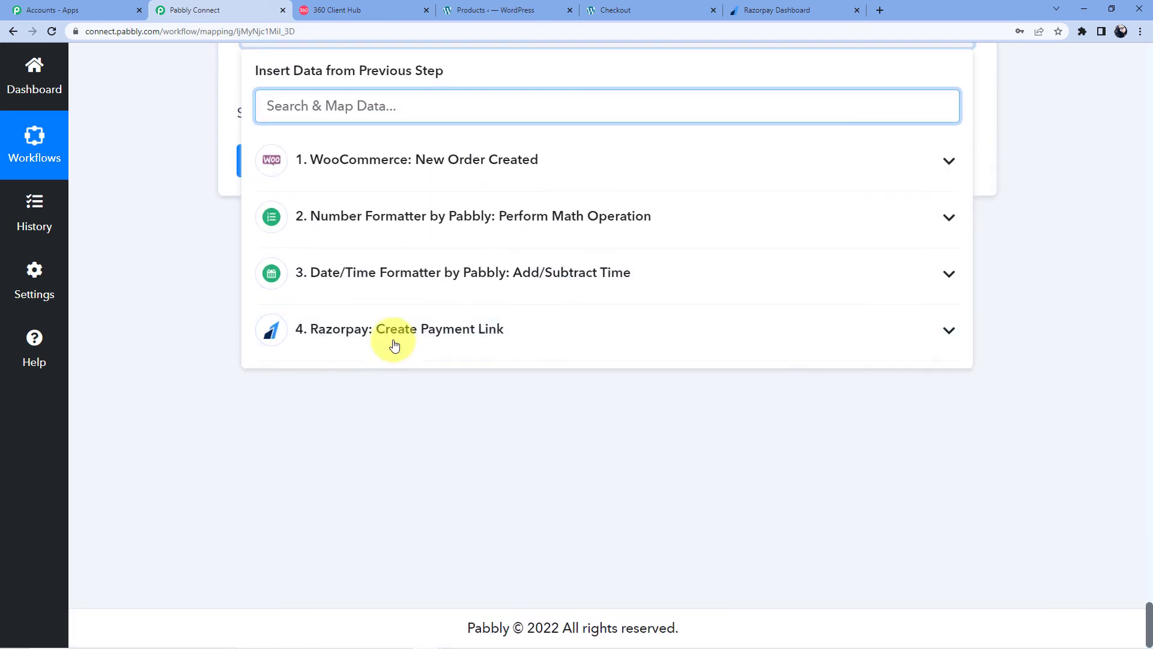
pyautogui.click(393, 342)
pyautogui.scroll(-5, 360, 420)
pyautogui.scroll(-18, 354, 442)
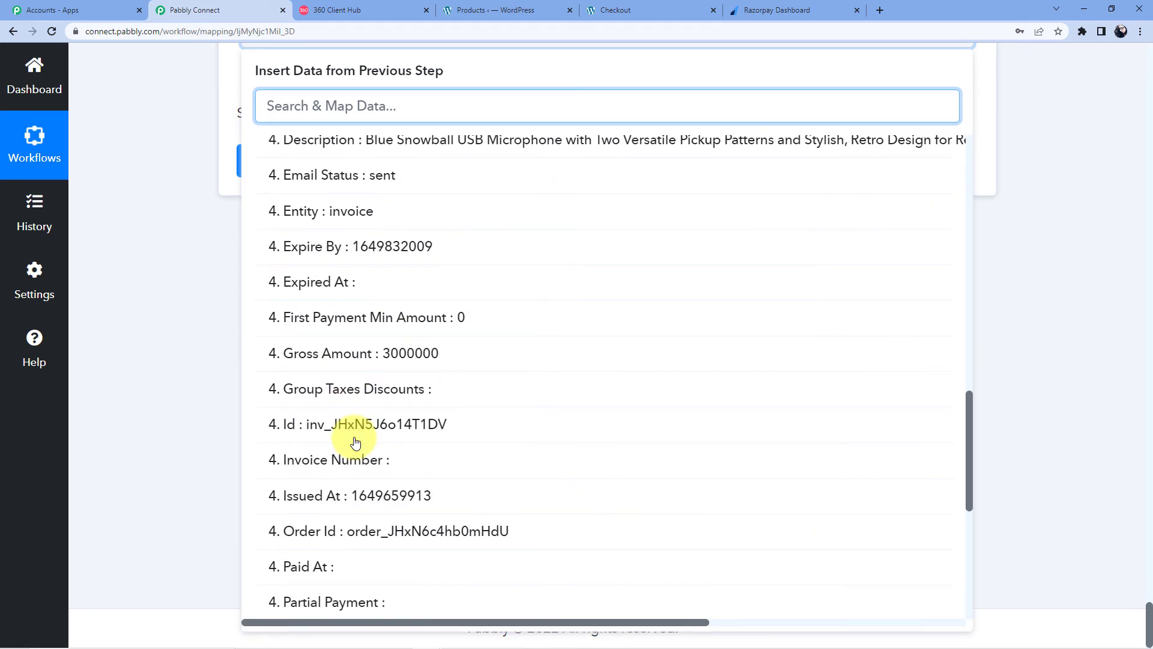
pyautogui.click(386, 314)
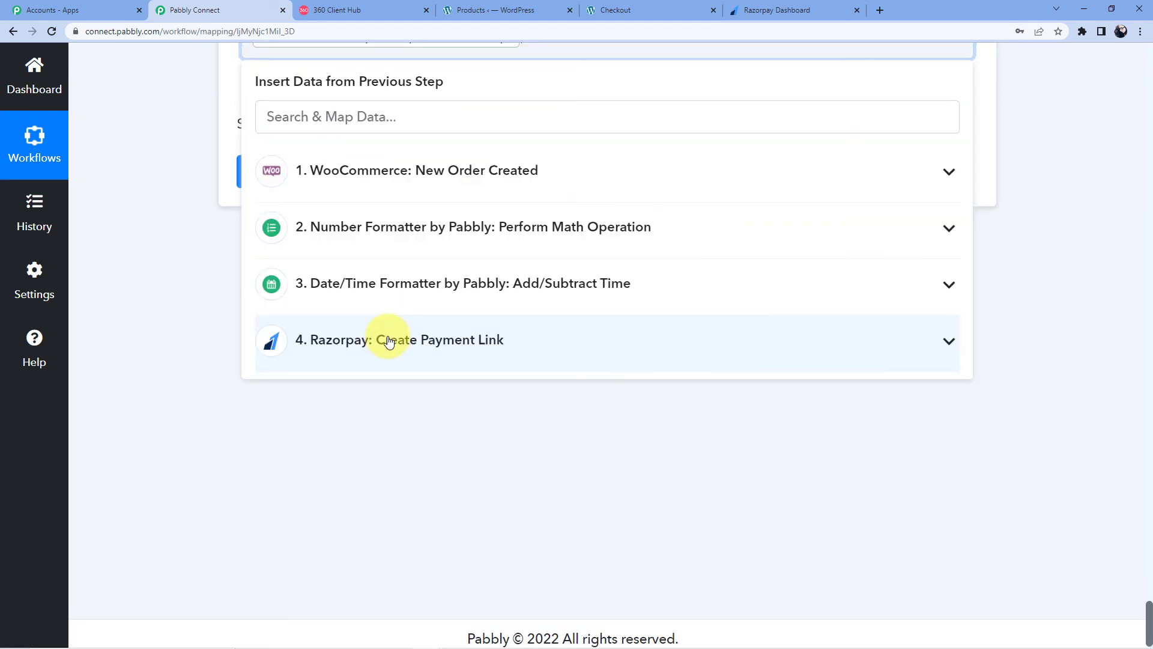
pyautogui.scroll(-10, 132, 221)
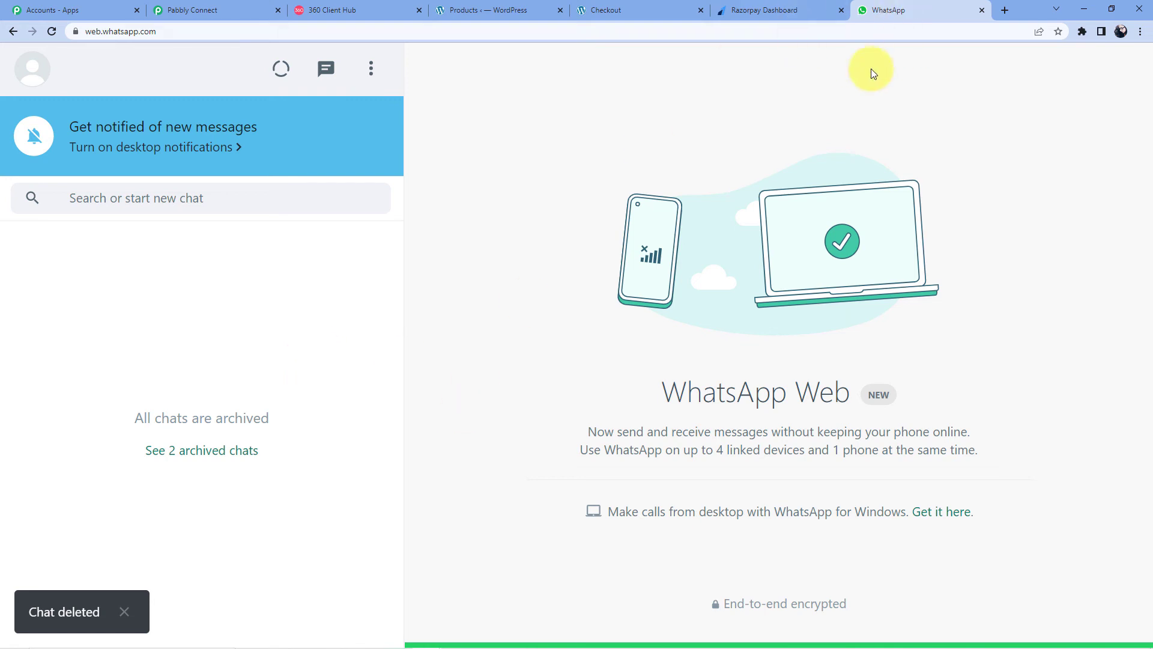
# Step: Send the 360Dialog test request and check WhatsApp Web for the incoming message
pyautogui.click(222, 8)
pyautogui.scroll(-2, 377, 343)
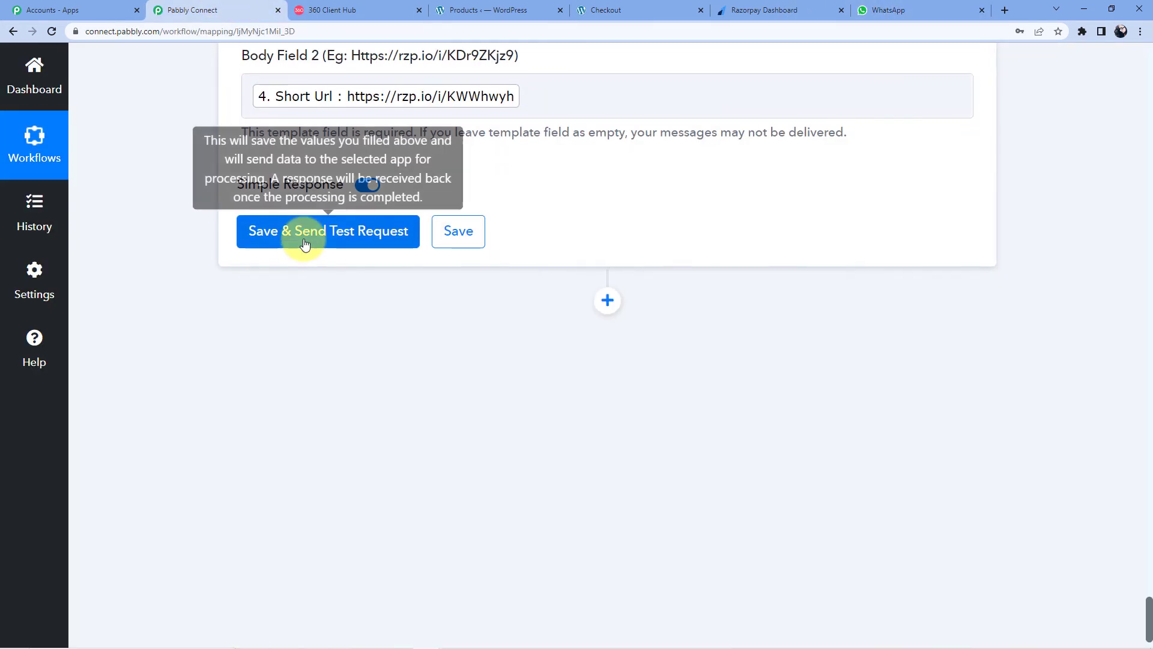
pyautogui.click(305, 237)
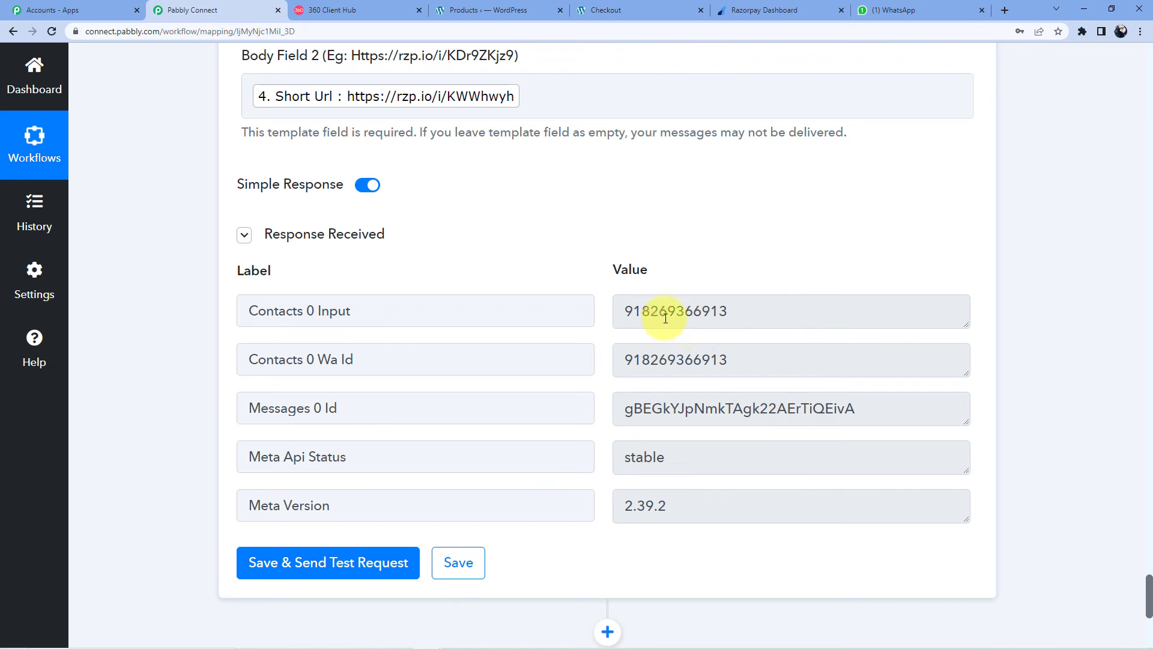
pyautogui.click(925, 11)
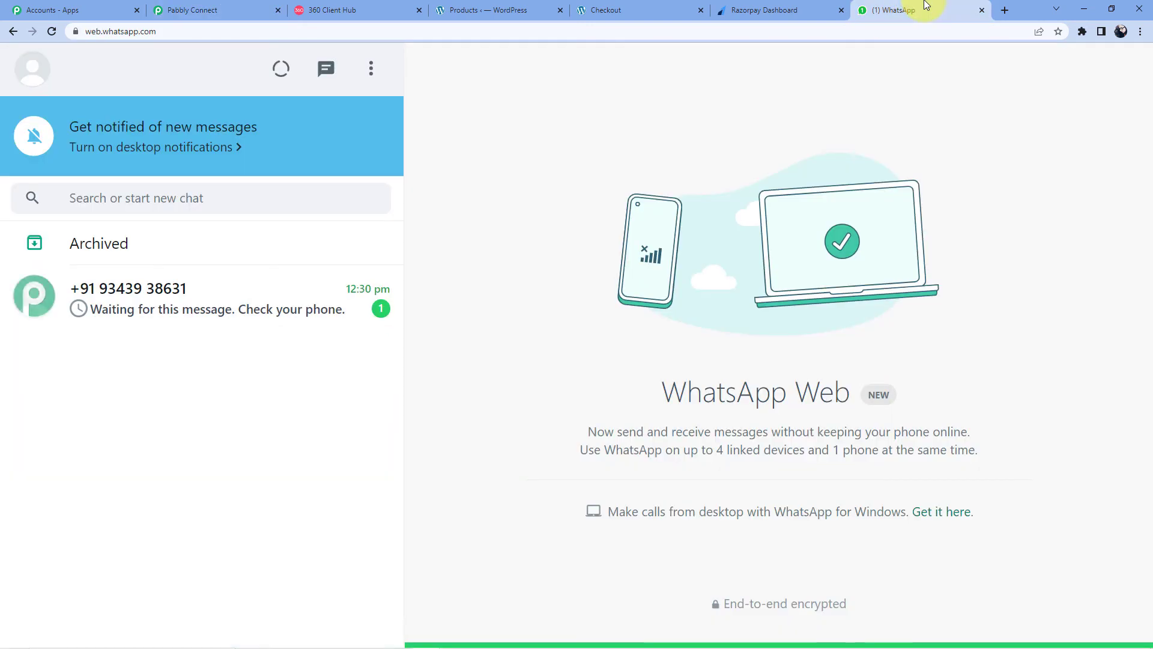
# Step: Open the new business chat and copy the rzp.io payment link from the test message
pyautogui.click(194, 317)
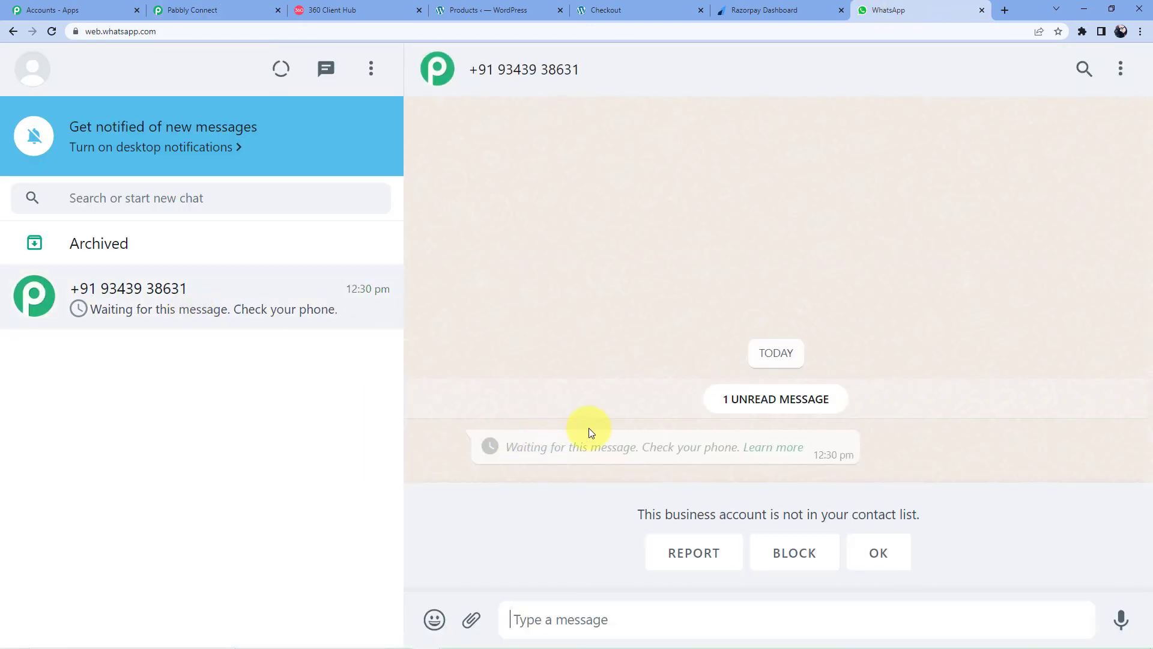
pyautogui.click(844, 447)
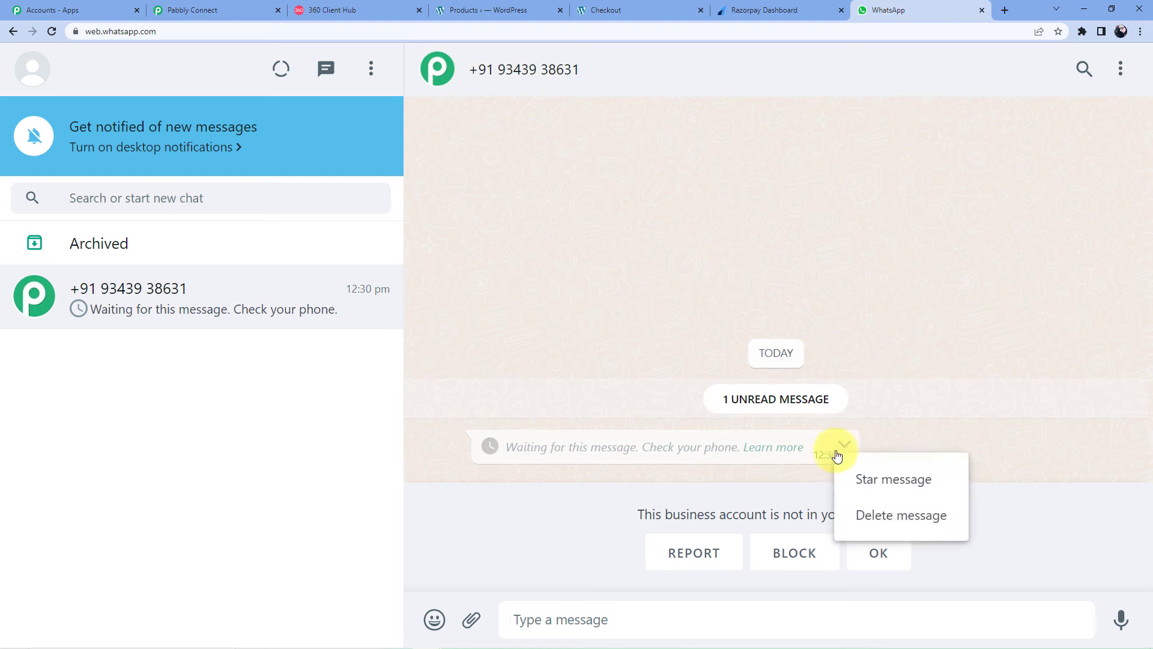
pyautogui.click(875, 416)
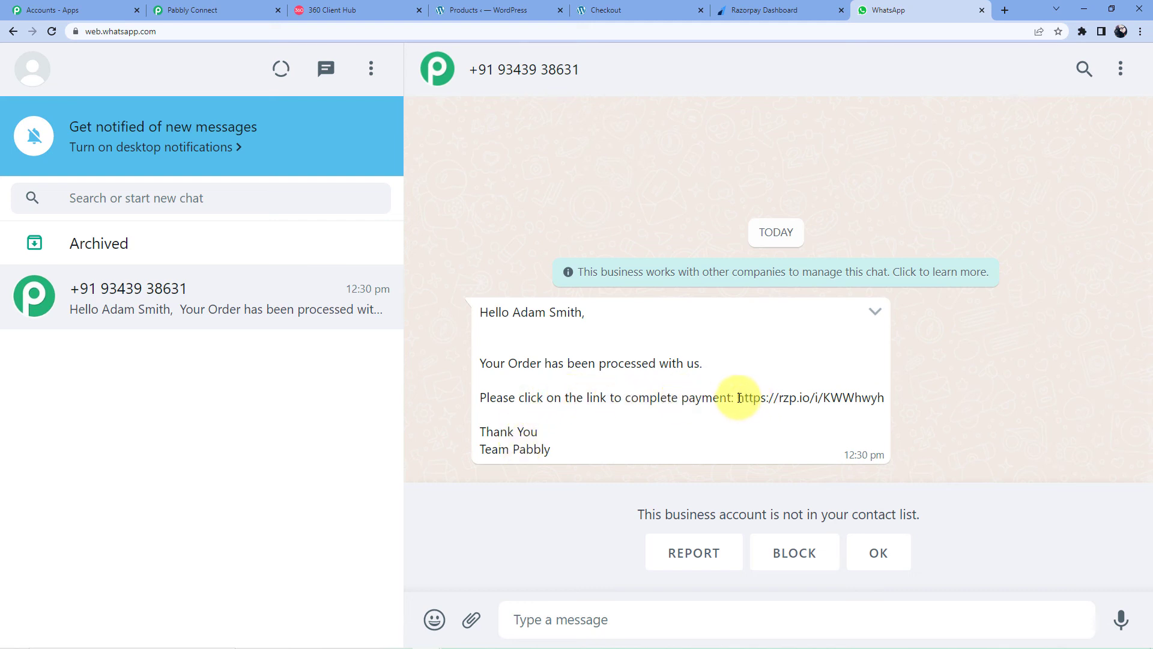
pyautogui.moveTo(738, 398); pyautogui.dragTo(883, 394)
pyautogui.rightClick(834, 397)
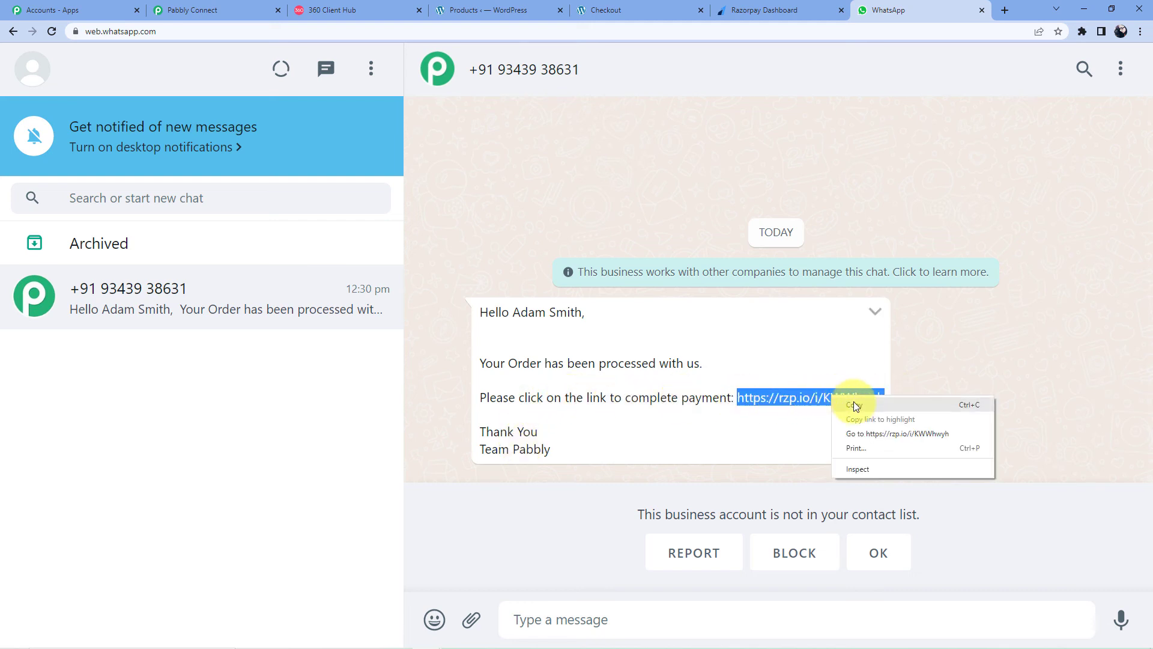
pyautogui.click(856, 406)
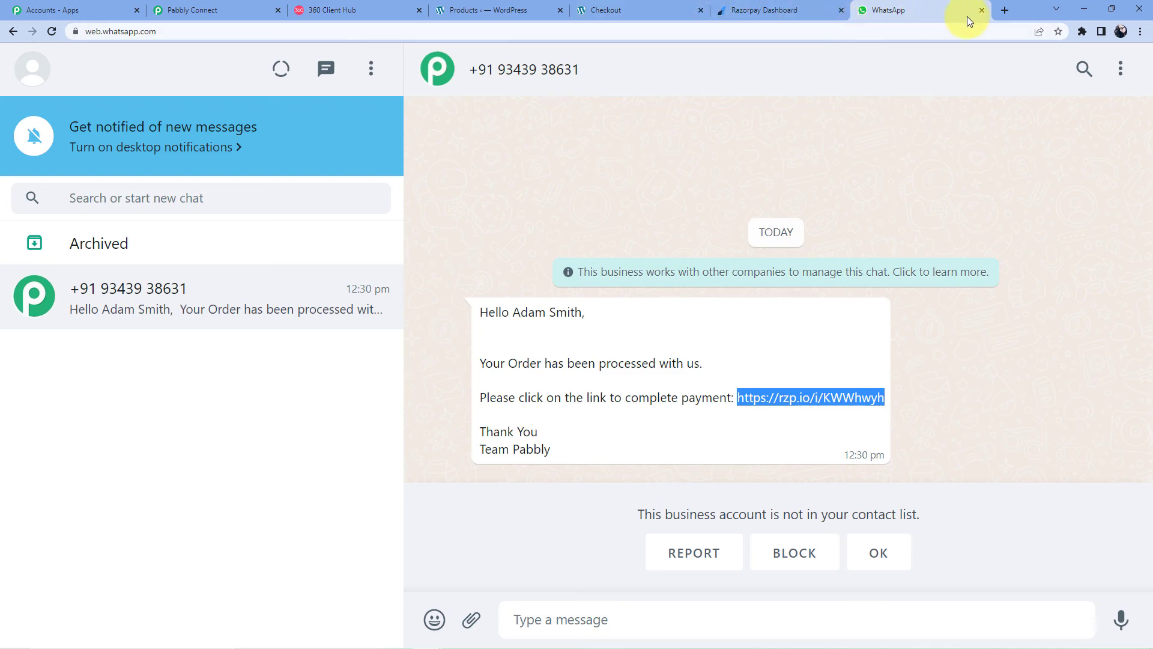
pyautogui.click(1004, 12)
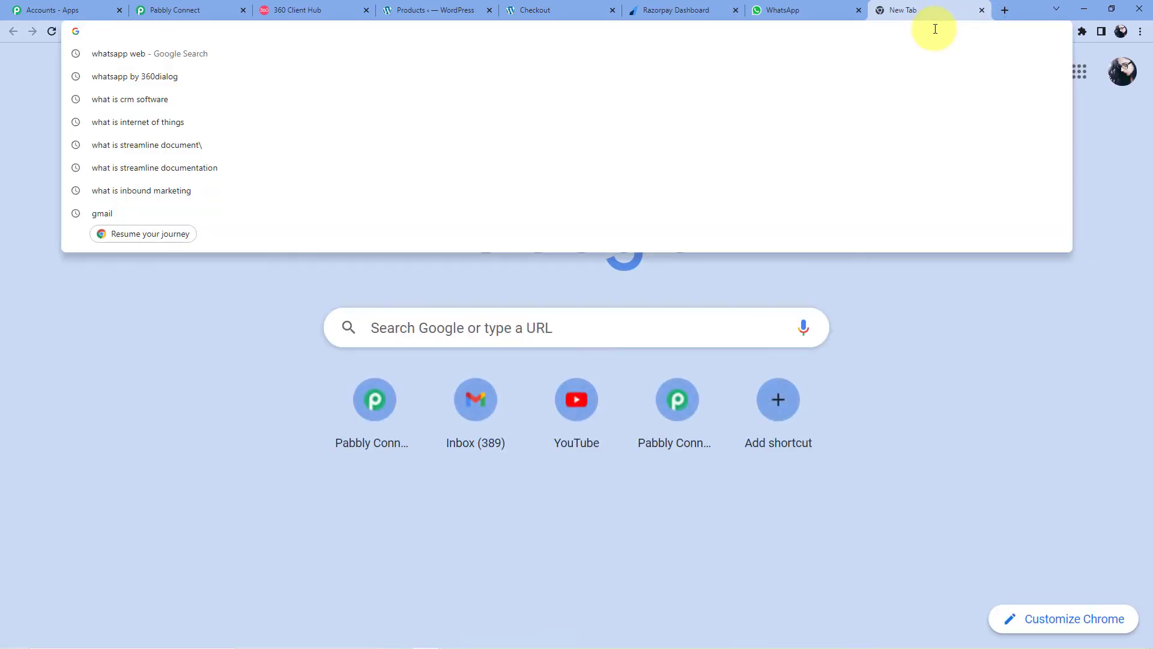
# Step: Load the copied link and confirm it requests INR 30000.00 for the Blue Snowball USB Microphone
pyautogui.hotkey('ctrl', 'v')
pyautogui.press('Return')
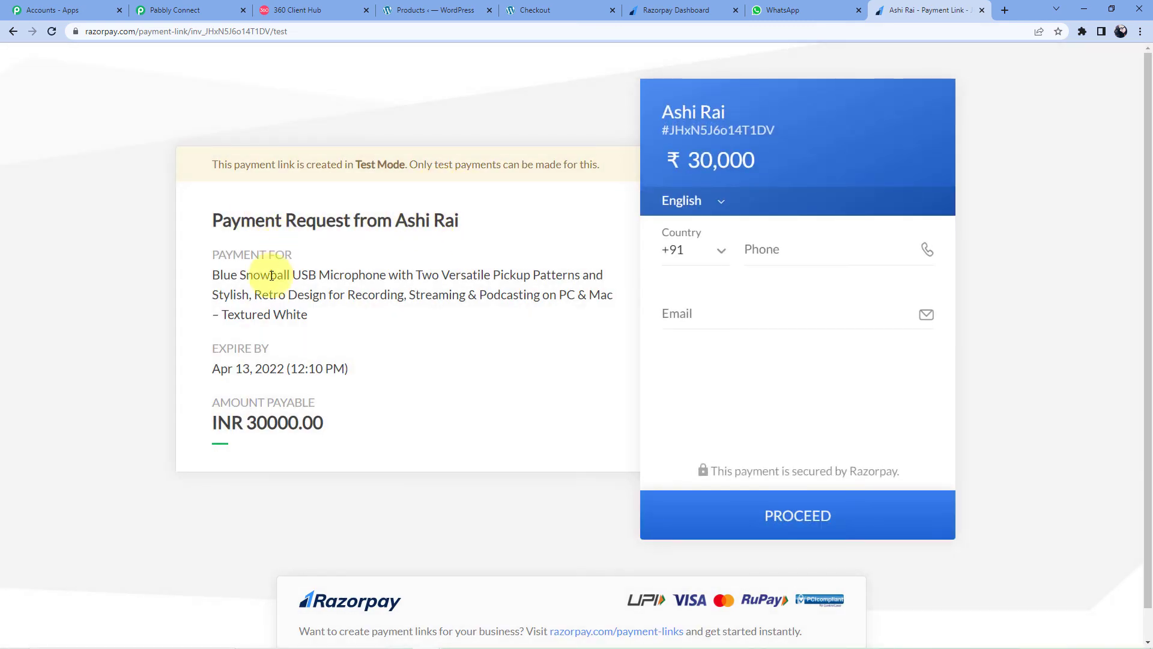
pyautogui.moveTo(213, 275); pyautogui.dragTo(333, 279)
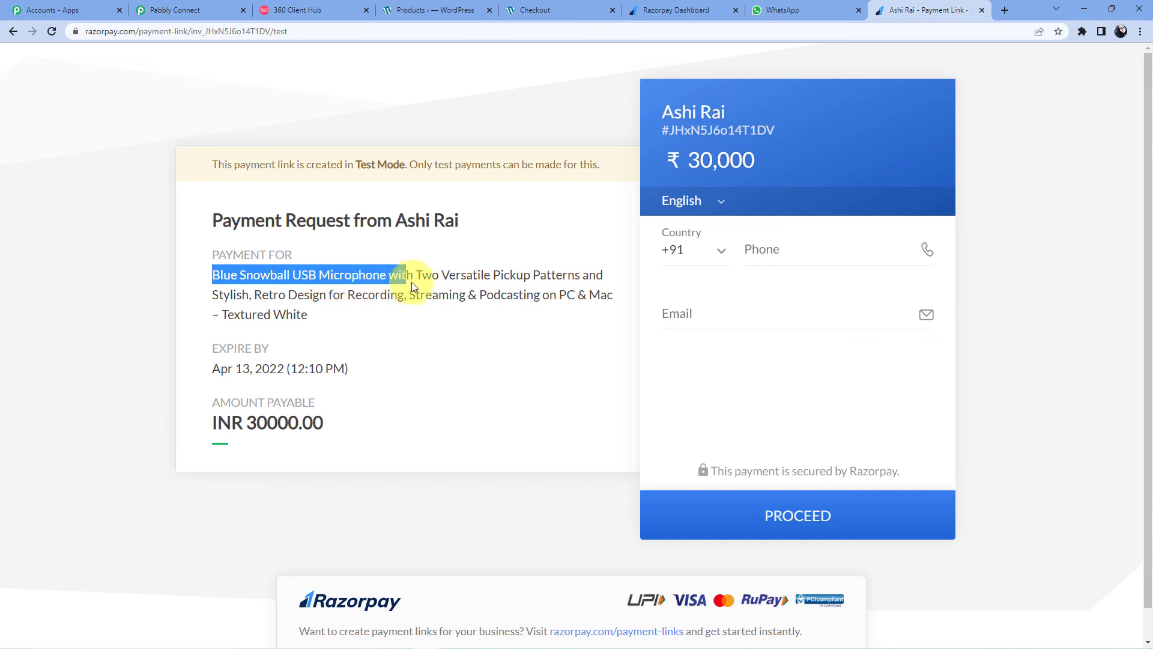
pyautogui.moveTo(412, 283); pyautogui.dragTo(751, 275)
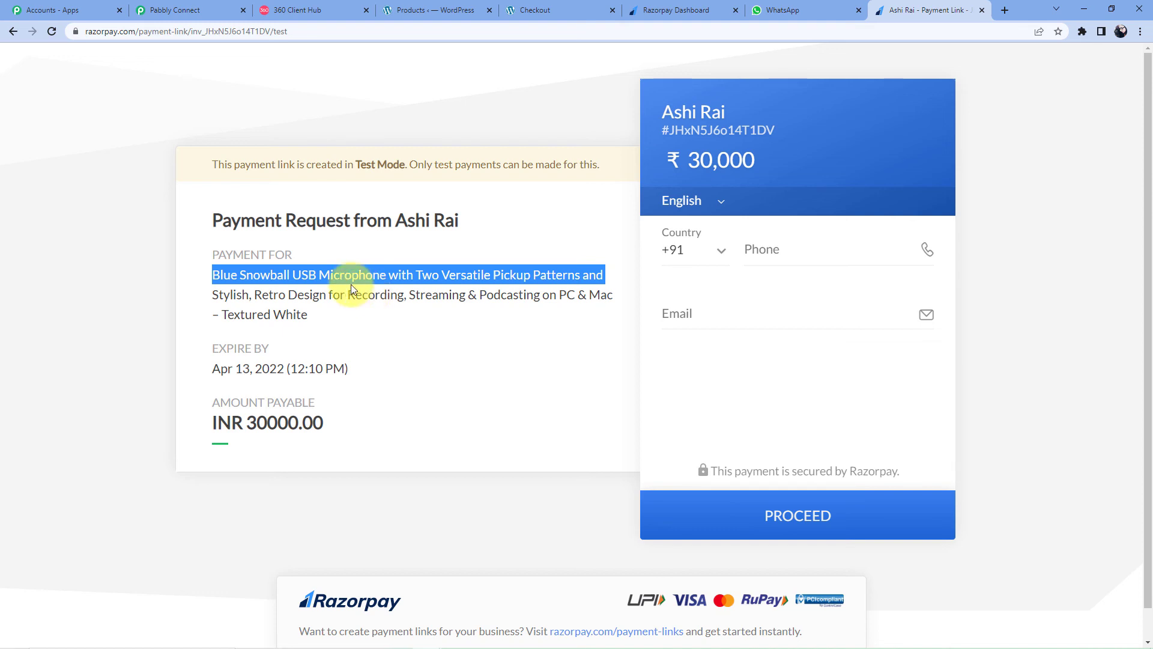
pyautogui.click(161, 4)
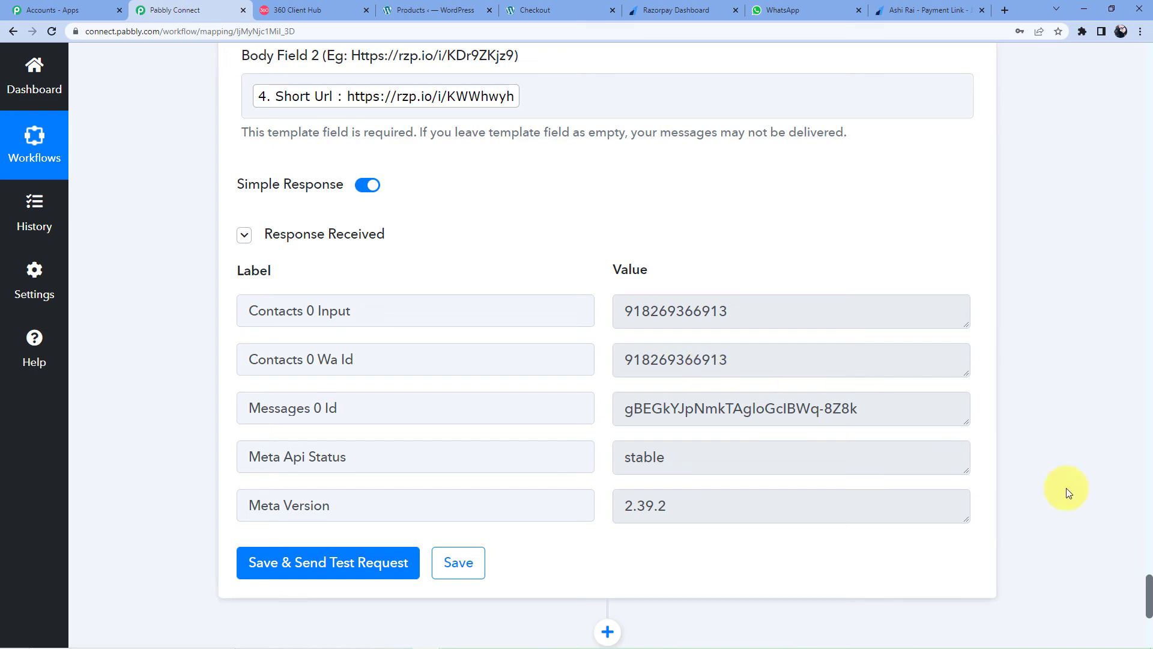
pyautogui.moveTo(1152, 592); pyautogui.dragTo(1148, 1)
pyautogui.click(586, 274)
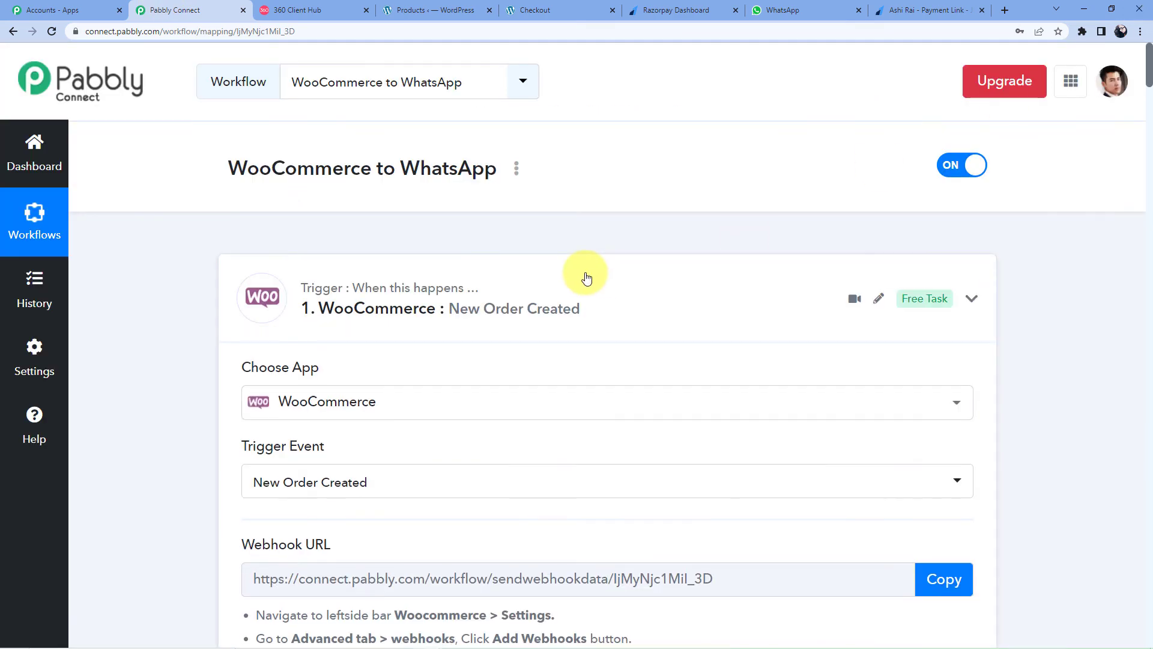
pyautogui.scroll(-5, 386, 327)
pyautogui.click(425, 172)
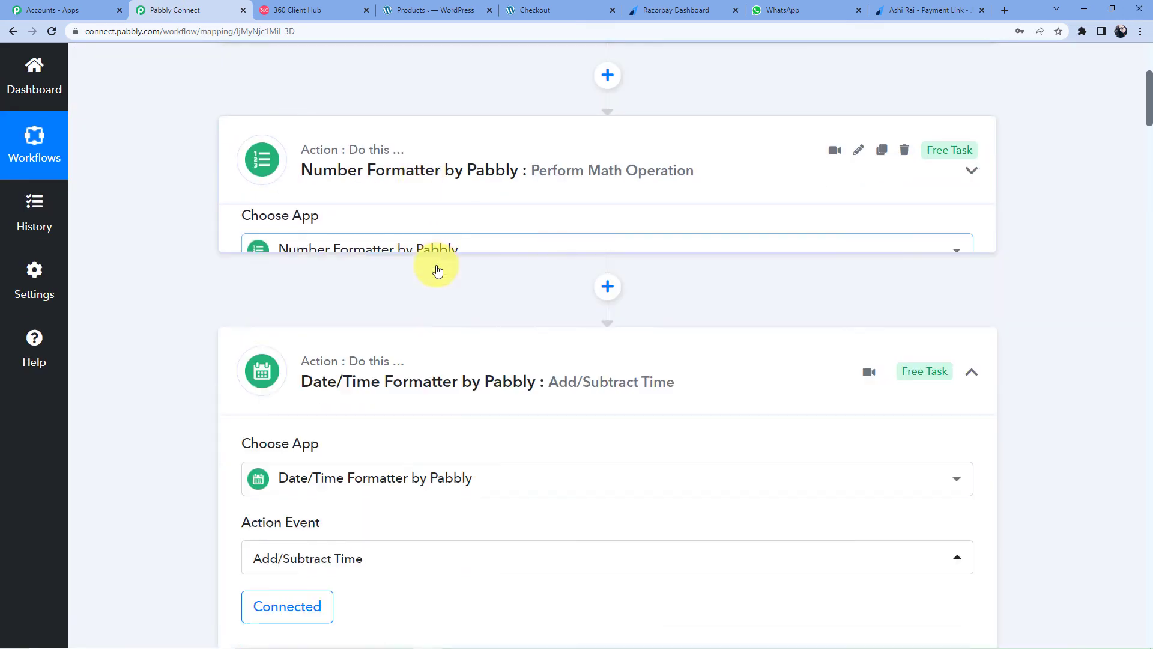
pyautogui.click(429, 291)
pyautogui.scroll(-4, 427, 289)
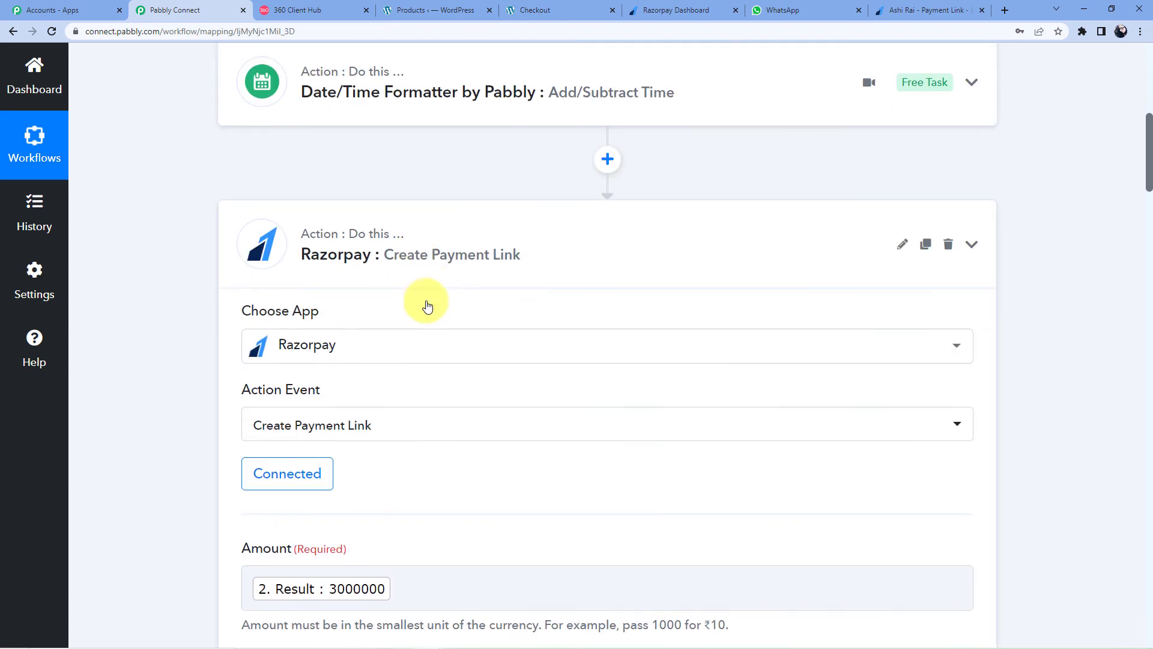
pyautogui.click(427, 304)
pyautogui.scroll(-4, 436, 315)
pyautogui.click(442, 121)
pyautogui.scroll(12, 453, 358)
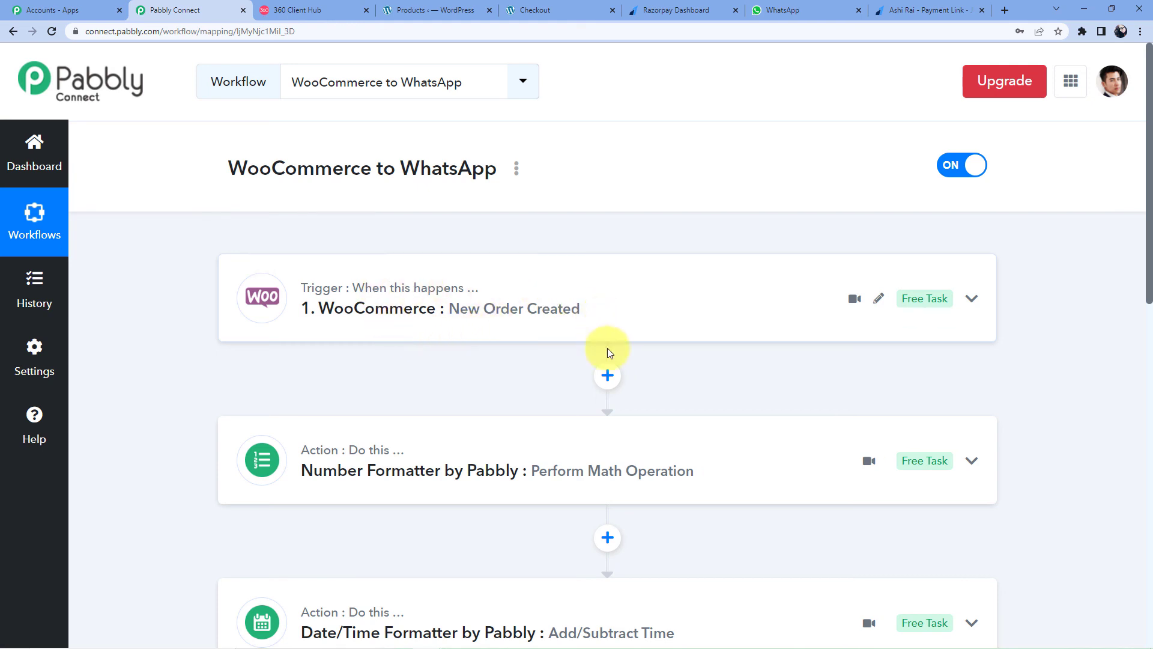
pyautogui.scroll(-7, 369, 289)
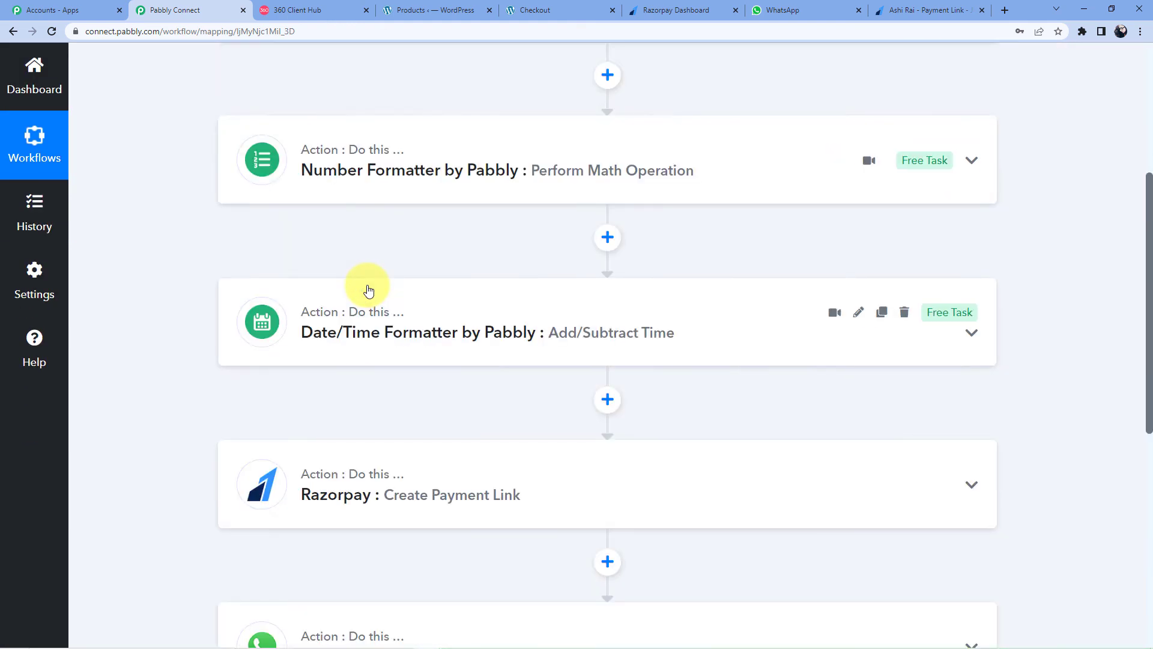
pyautogui.scroll(-2, 369, 290)
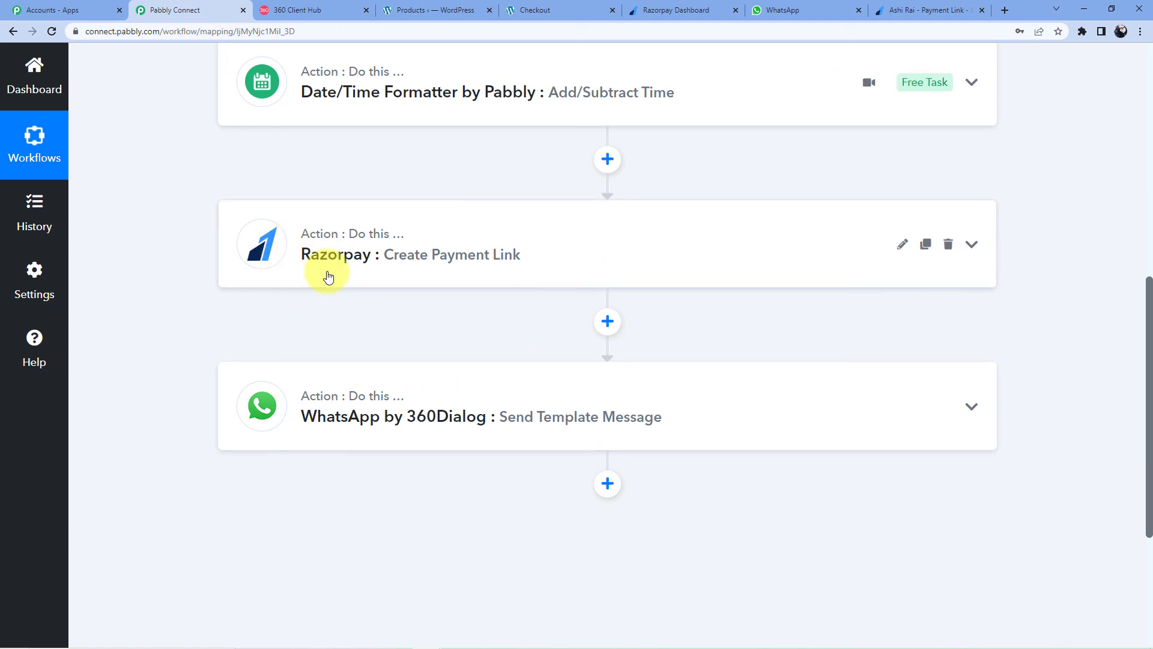
pyautogui.scroll(8, 325, 273)
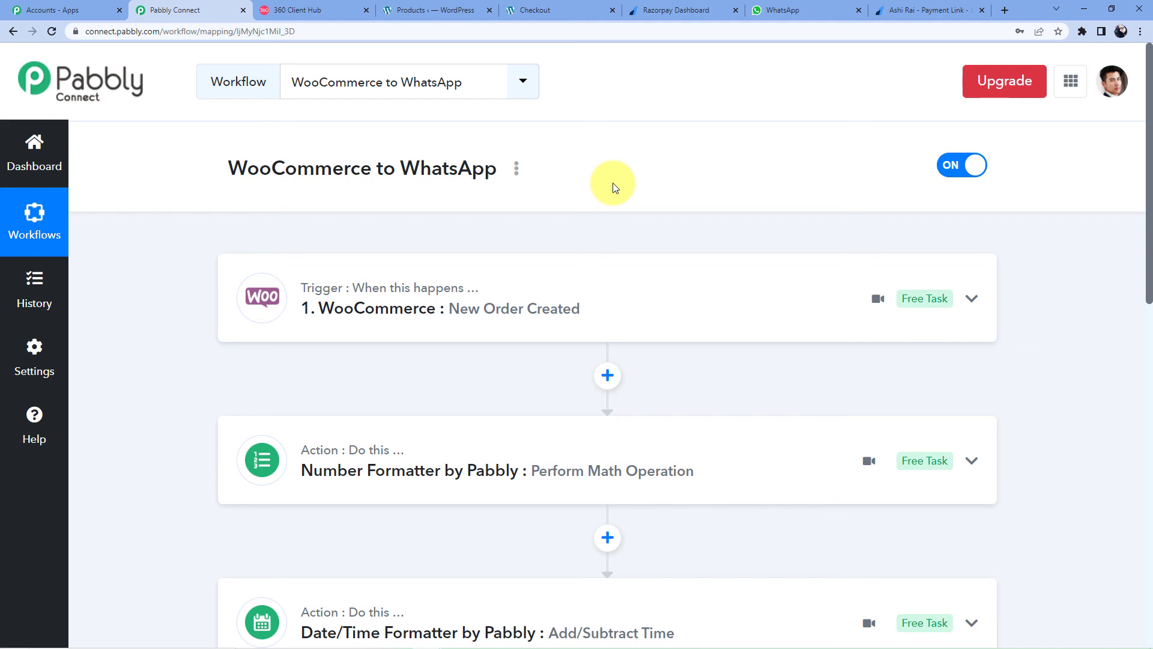
pyautogui.scroll(-10, 412, 299)
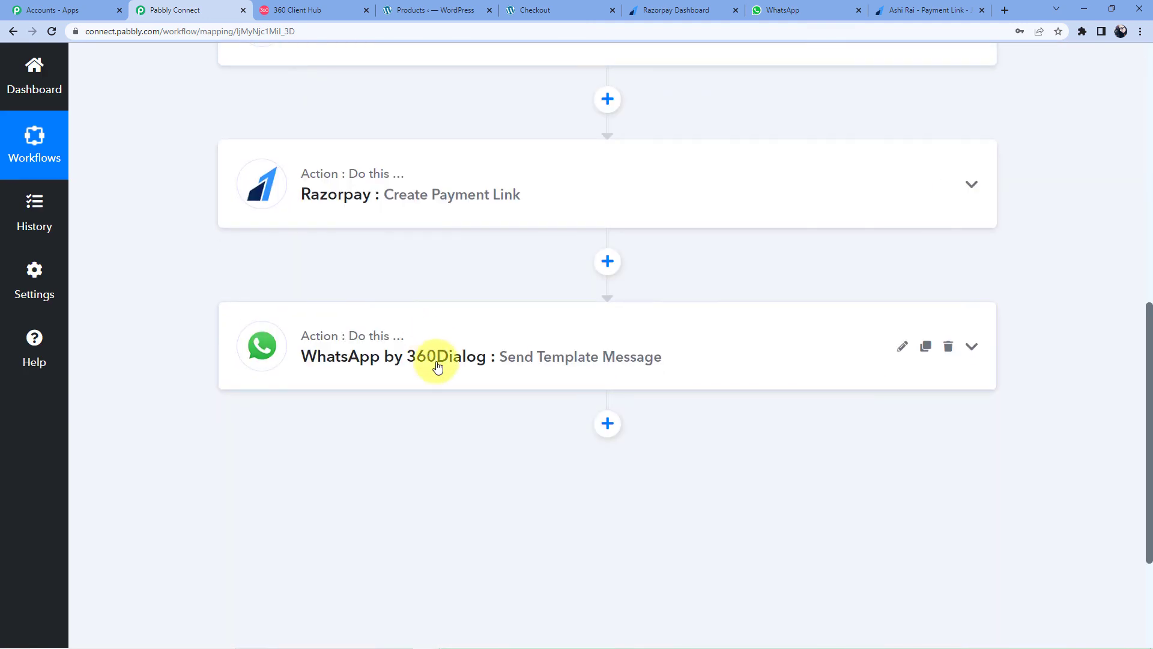
pyautogui.scroll(7, 437, 367)
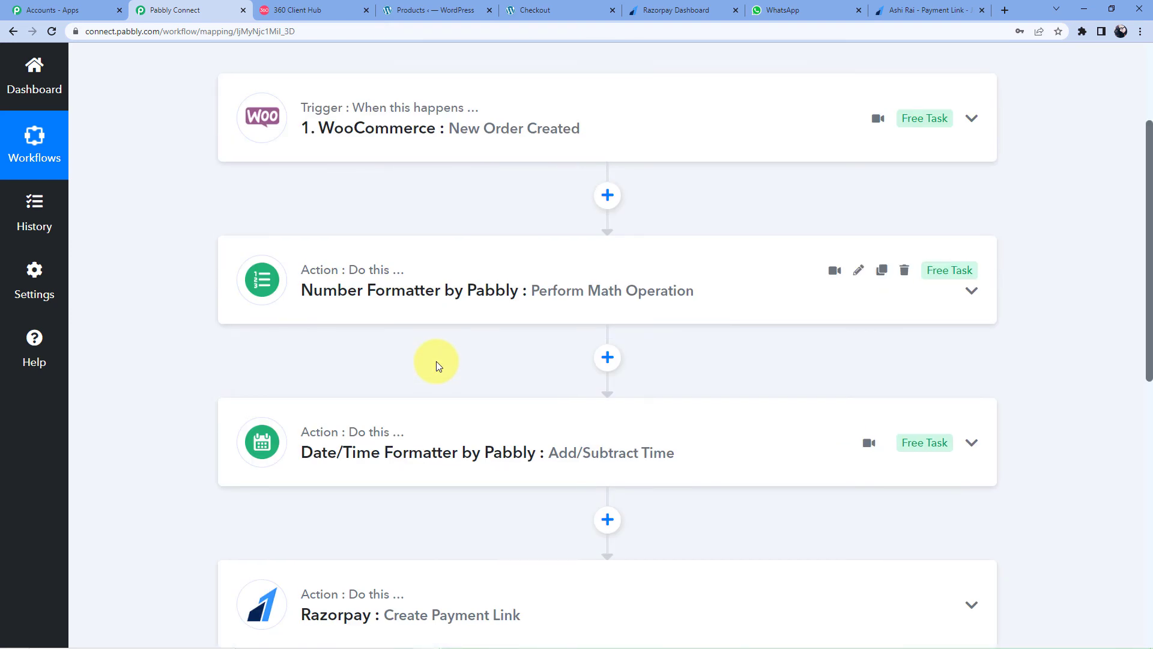
pyautogui.scroll(3, 437, 361)
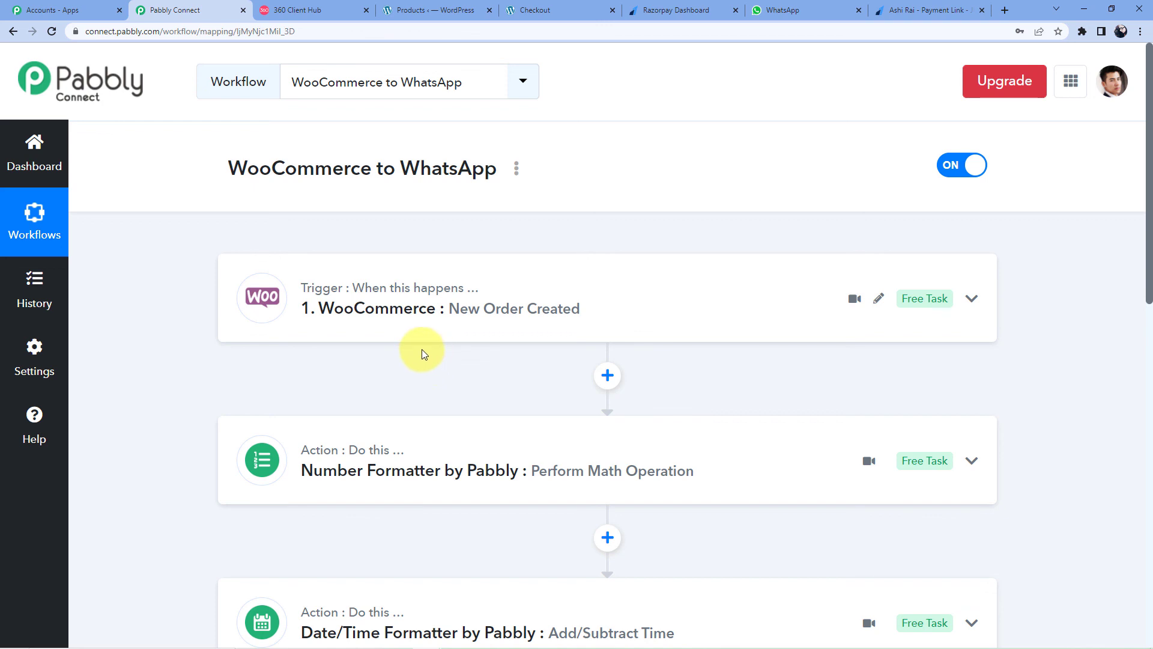
pyautogui.scroll(-8, 436, 347)
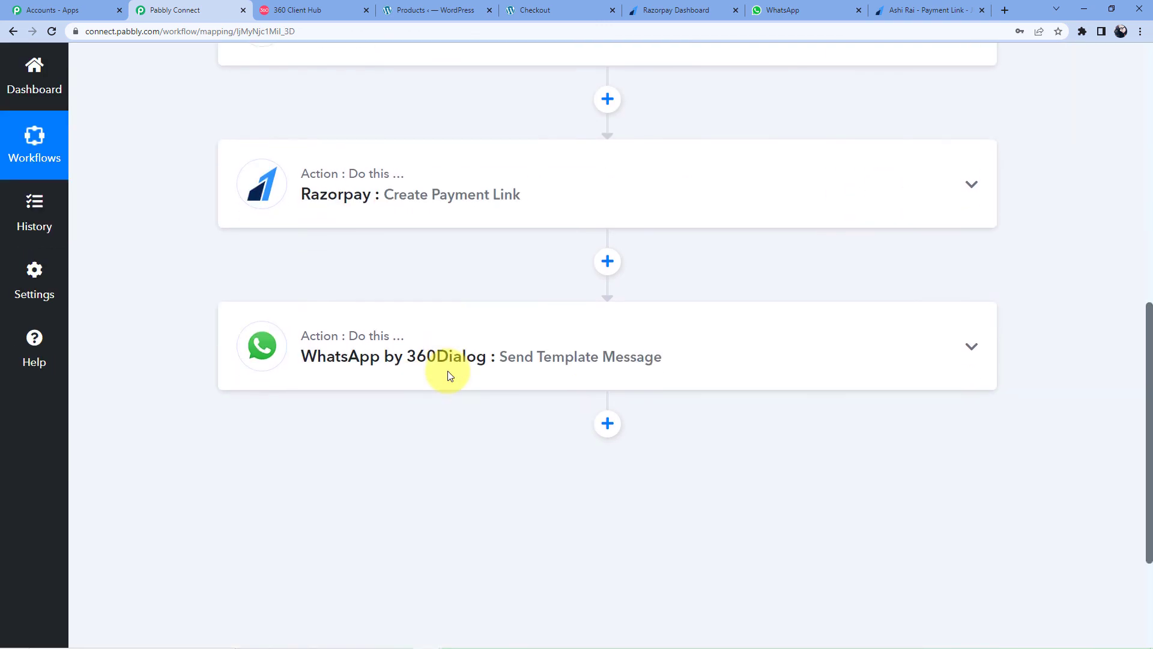
pyautogui.scroll(2, 449, 375)
# Step: In the Razorpay step, delete the fixed phone digits after +91 in Contact
pyautogui.click(405, 318)
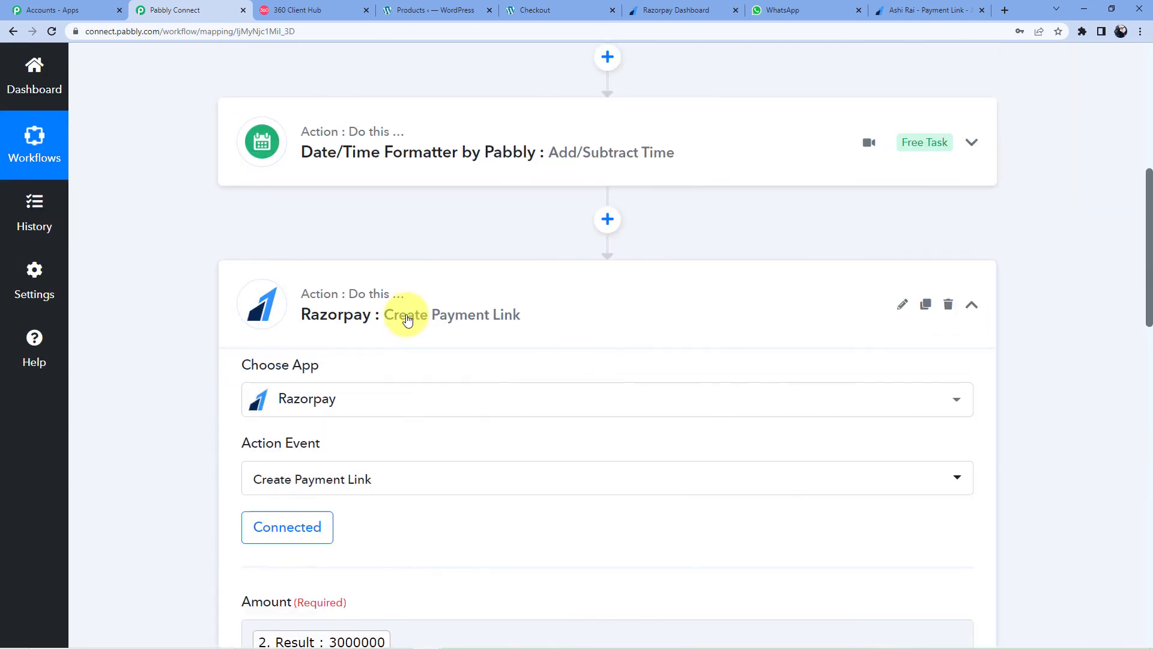
pyautogui.scroll(-12, 360, 456)
pyautogui.scroll(-9, 376, 471)
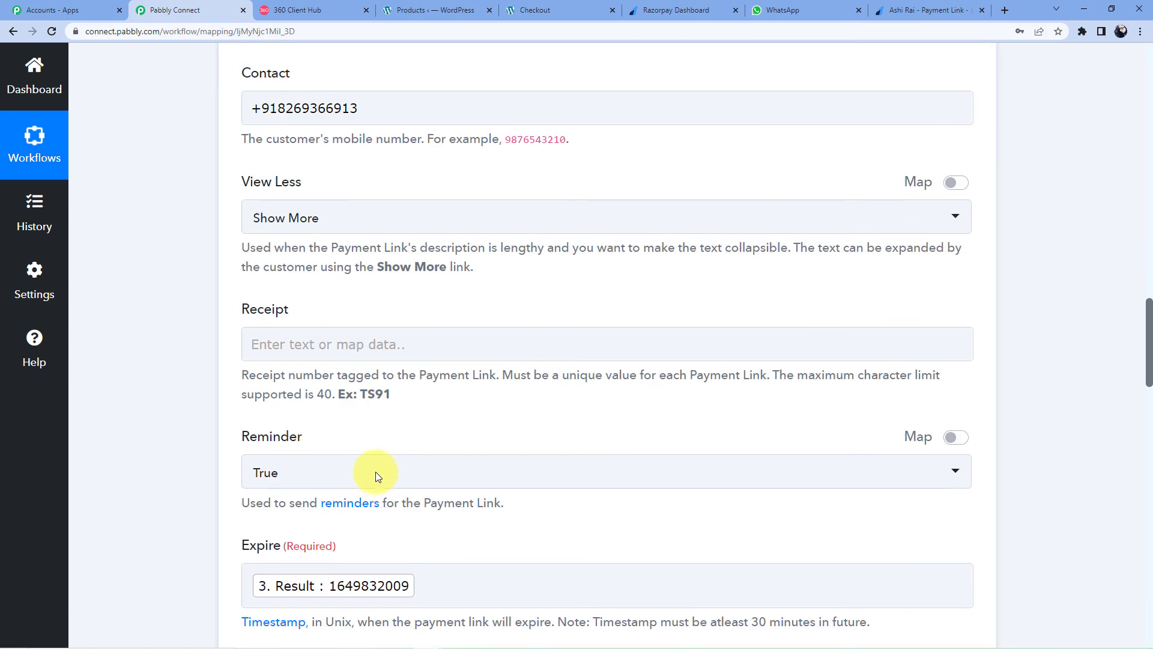
pyautogui.scroll(6, 376, 471)
pyautogui.click(375, 474)
pyautogui.scroll(-2, 376, 361)
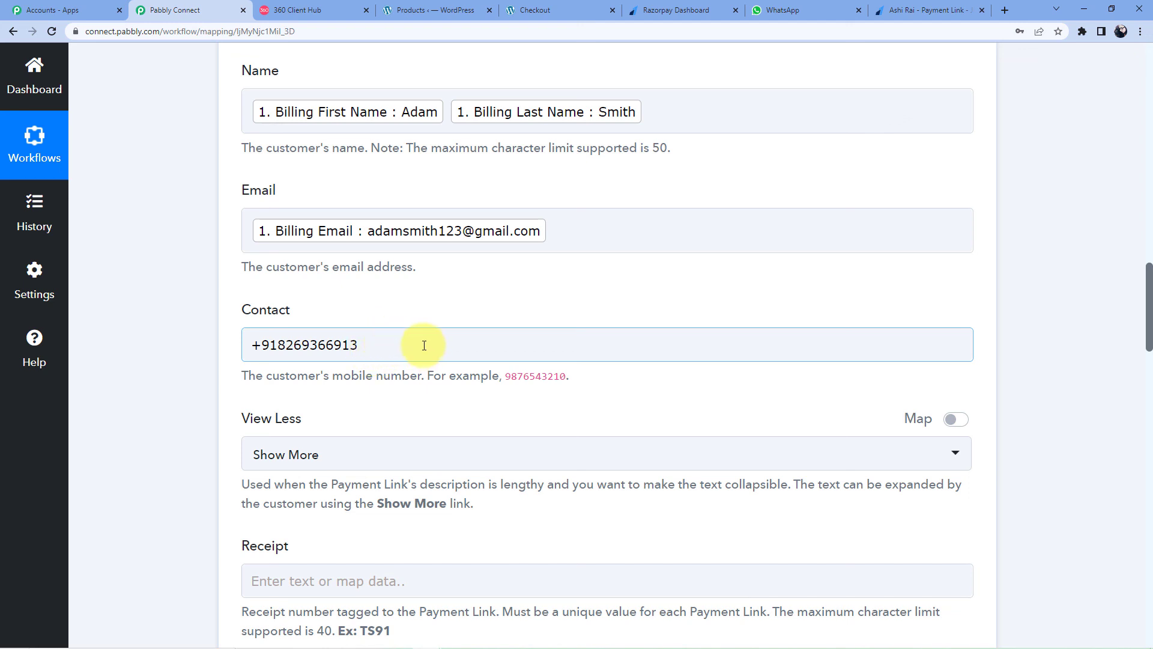
pyautogui.moveTo(424, 345); pyautogui.dragTo(278, 346)
pyautogui.press('BackSpace')
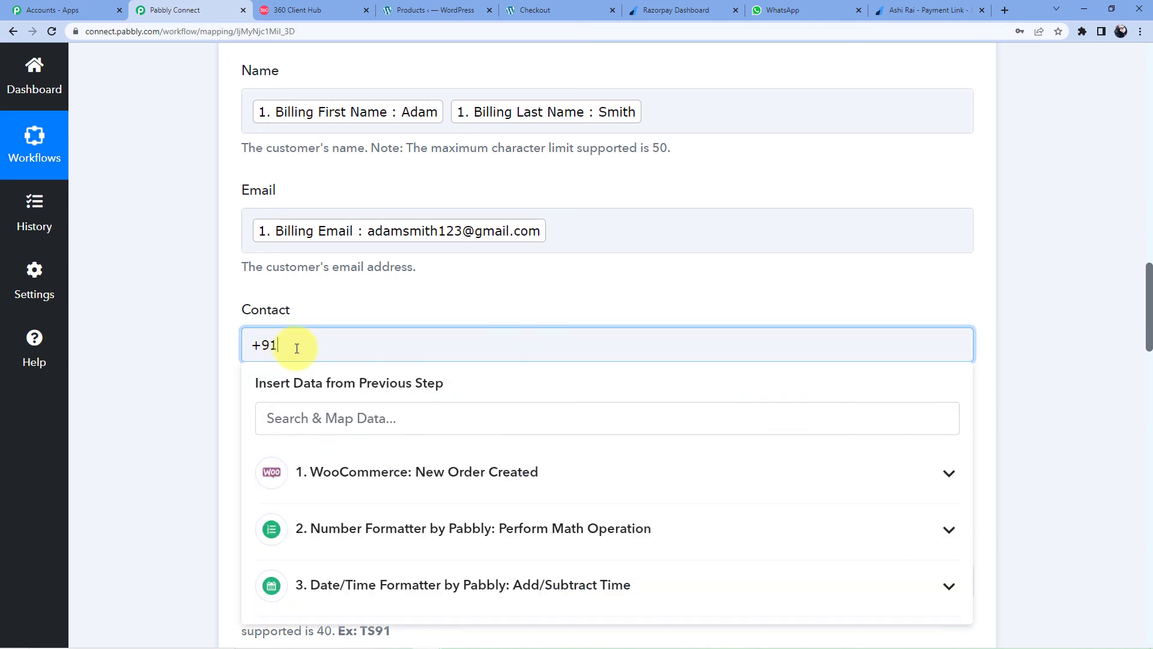
# Step: Insert the WooCommerce Billing Phone after +91 in the Contact field
pyautogui.scroll(-2, 399, 438)
pyautogui.click(412, 346)
pyautogui.scroll(-2, 414, 433)
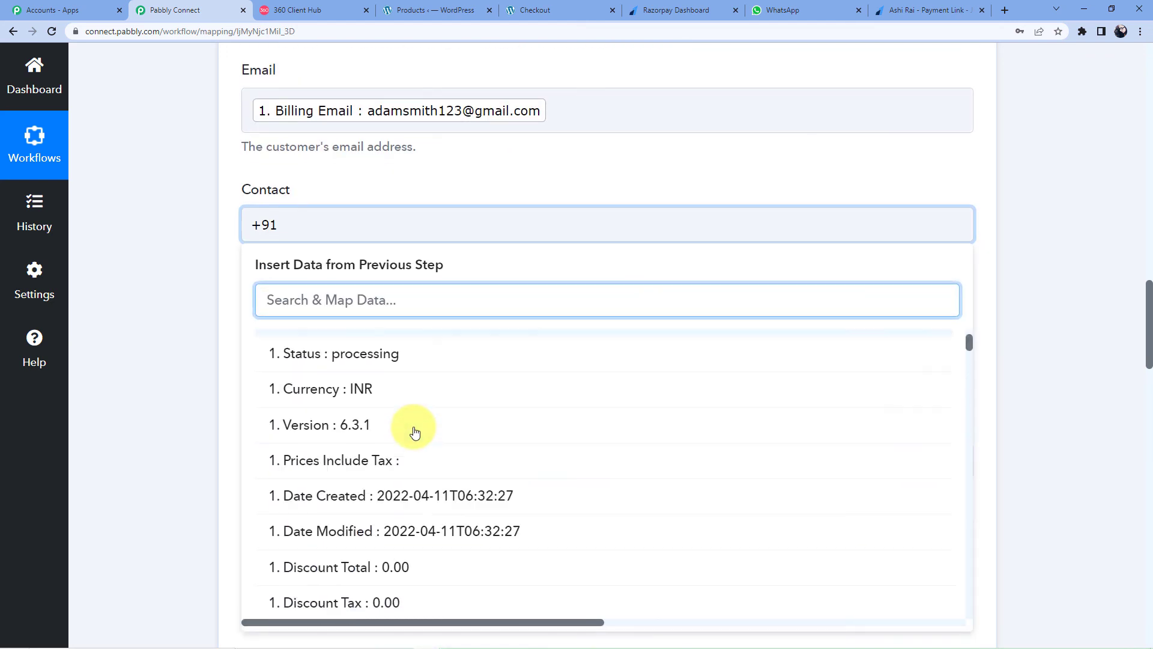
pyautogui.scroll(-15, 415, 432)
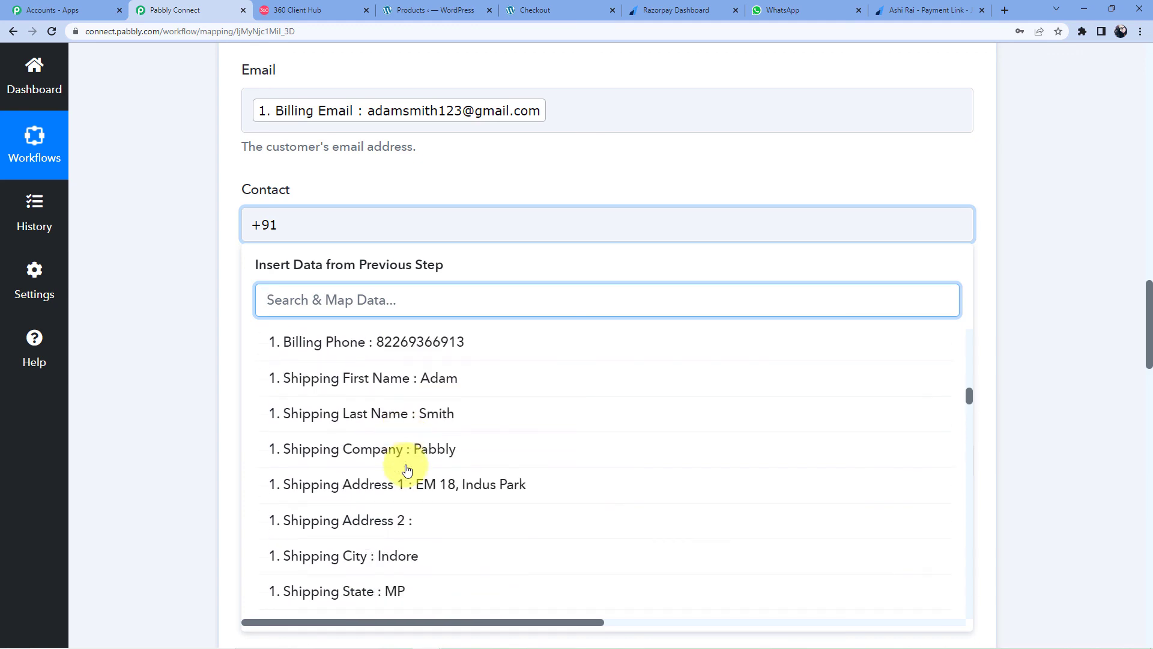
pyautogui.scroll(3, 398, 476)
pyautogui.click(404, 520)
pyautogui.click(141, 214)
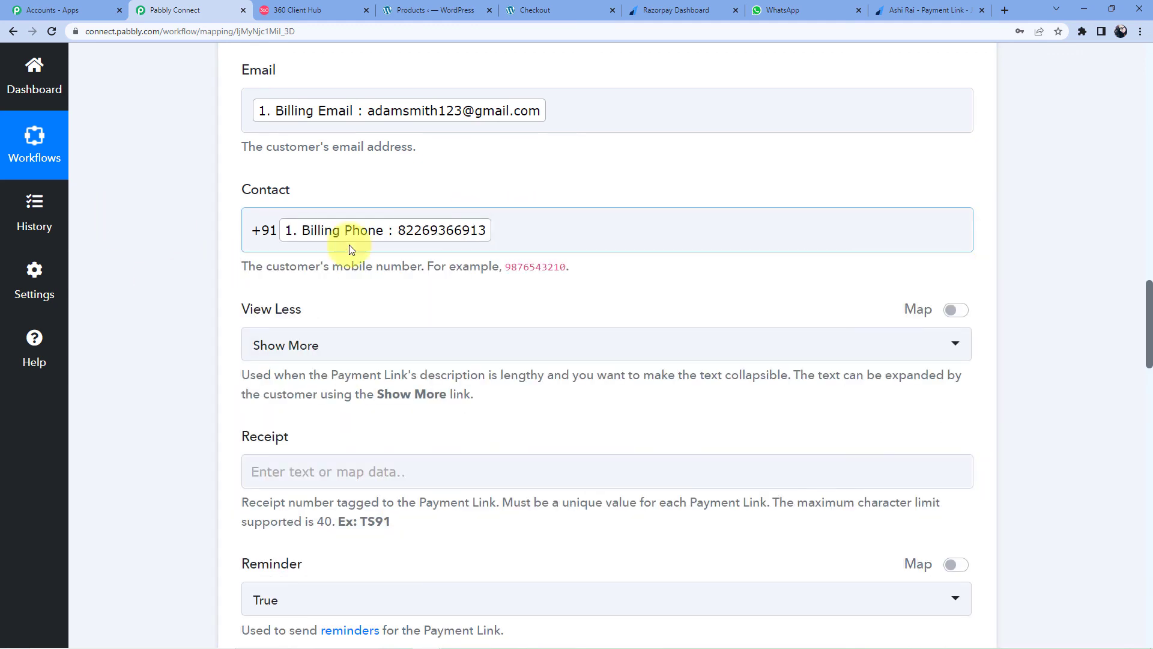
pyautogui.scroll(5, 351, 250)
pyautogui.scroll(-15, 270, 276)
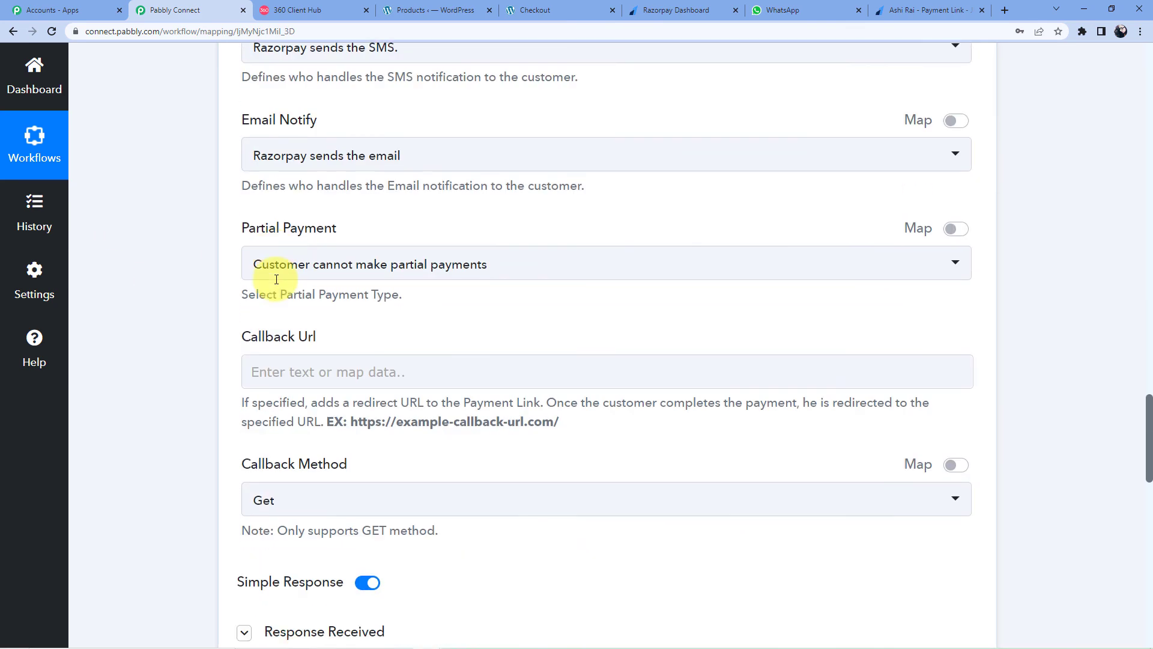
pyautogui.scroll(-15, 206, 316)
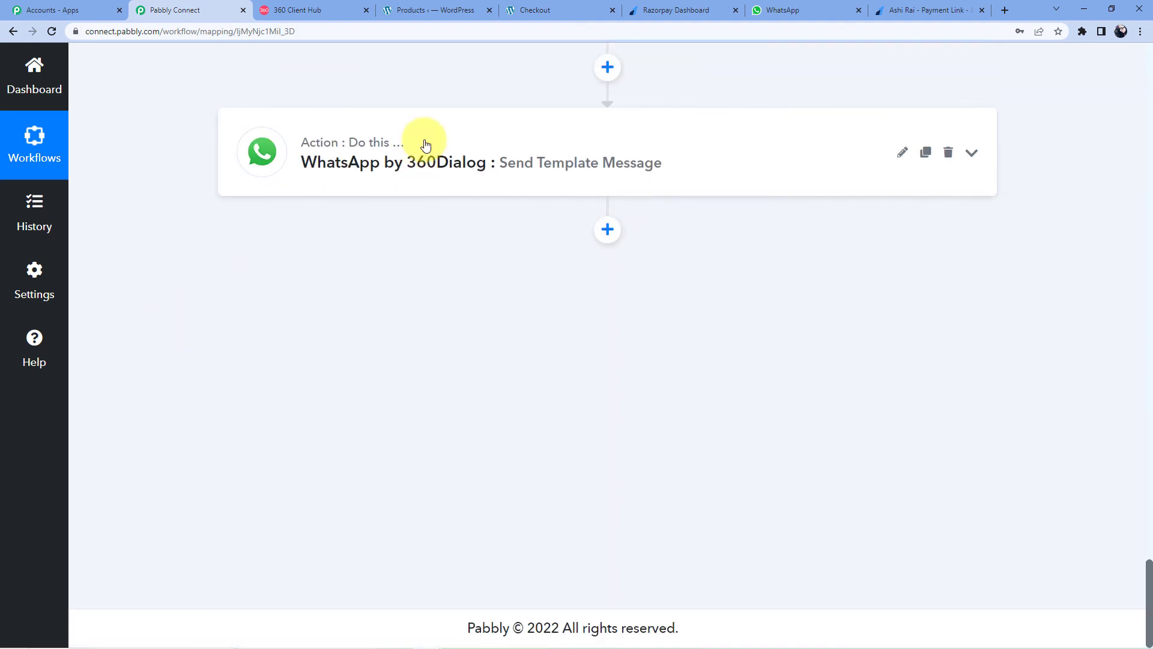
# Step: Map the order's Billing Phone after +91 in the 360Dialog Recipient Mobile Number
pyautogui.click(425, 145)
pyautogui.scroll(-11, 232, 306)
pyautogui.click(405, 167)
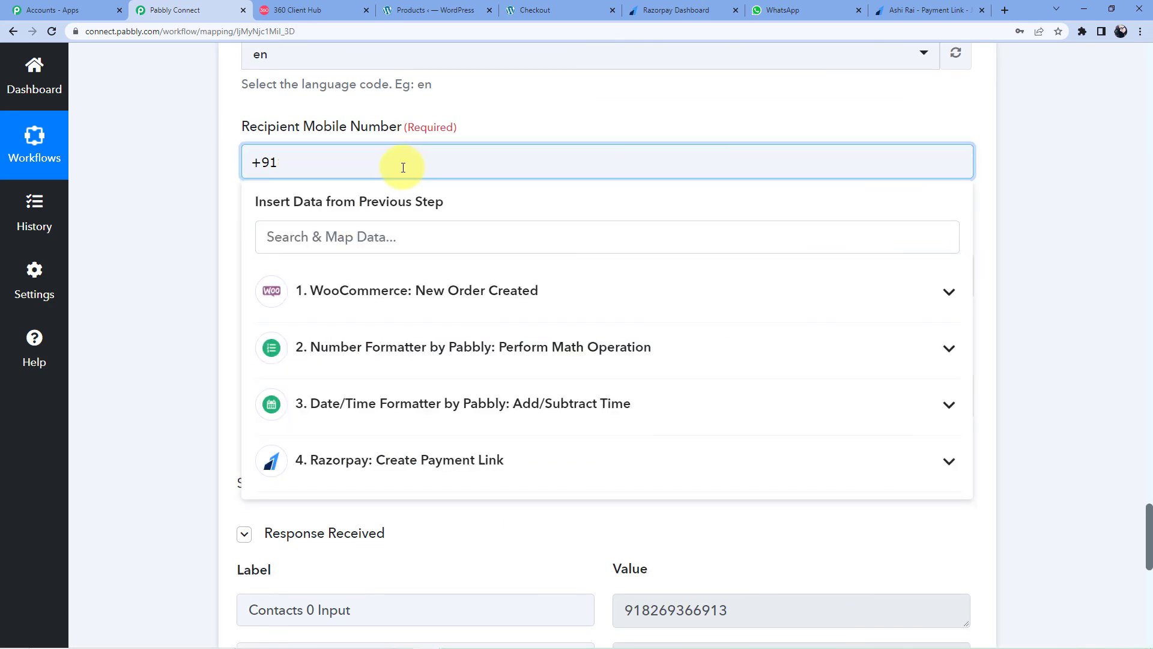
pyautogui.click(412, 290)
pyautogui.scroll(-8, 412, 420)
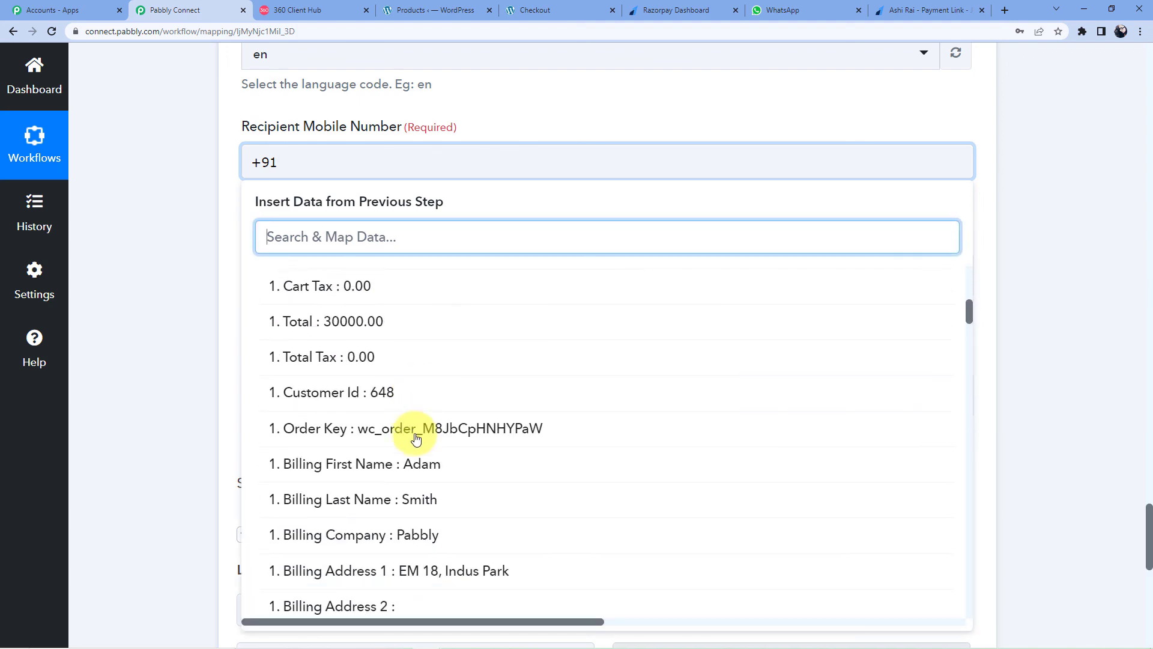
pyautogui.scroll(-7, 416, 438)
pyautogui.click(387, 399)
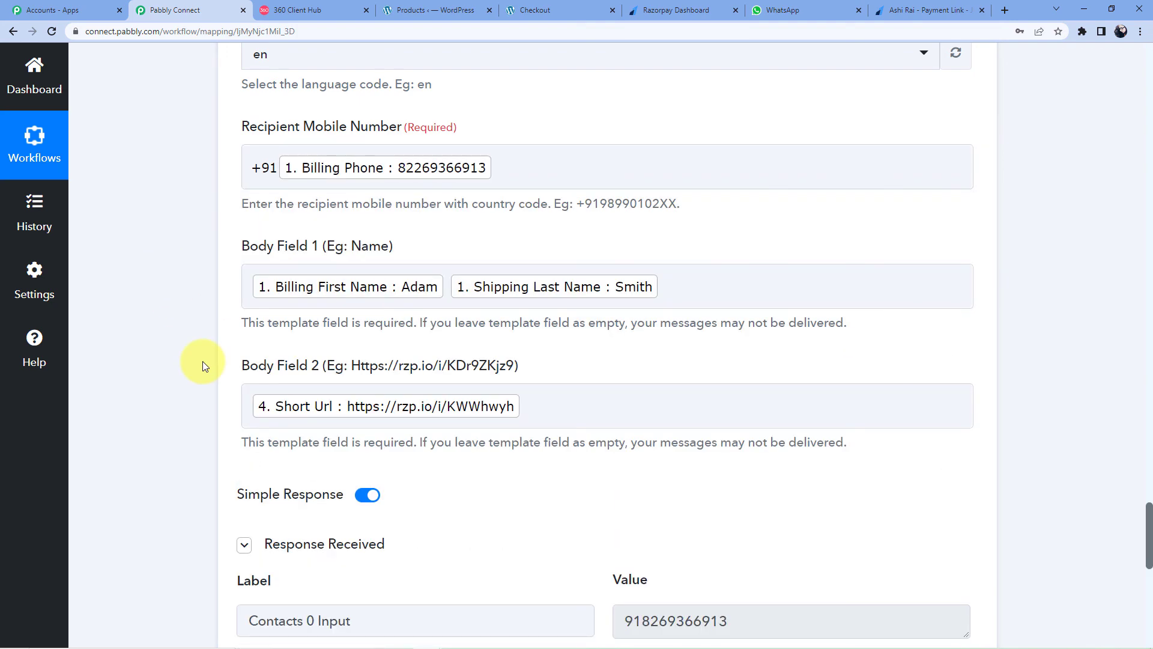
pyautogui.scroll(15, 255, 421)
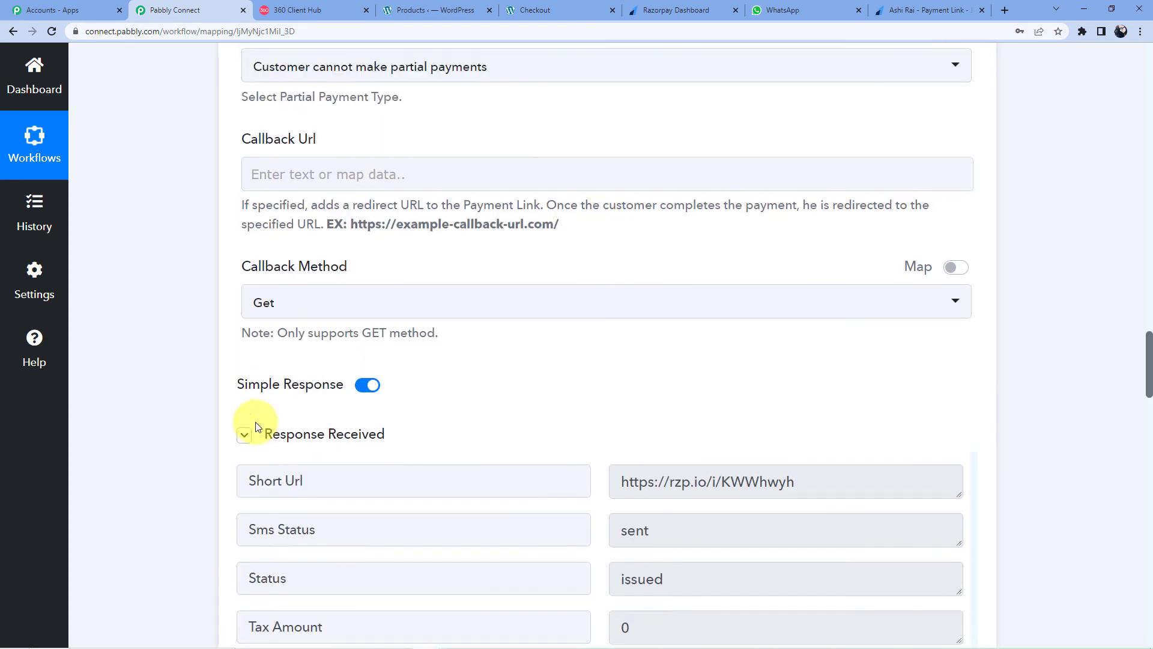
pyautogui.scroll(10, 255, 422)
pyautogui.scroll(-20, 255, 422)
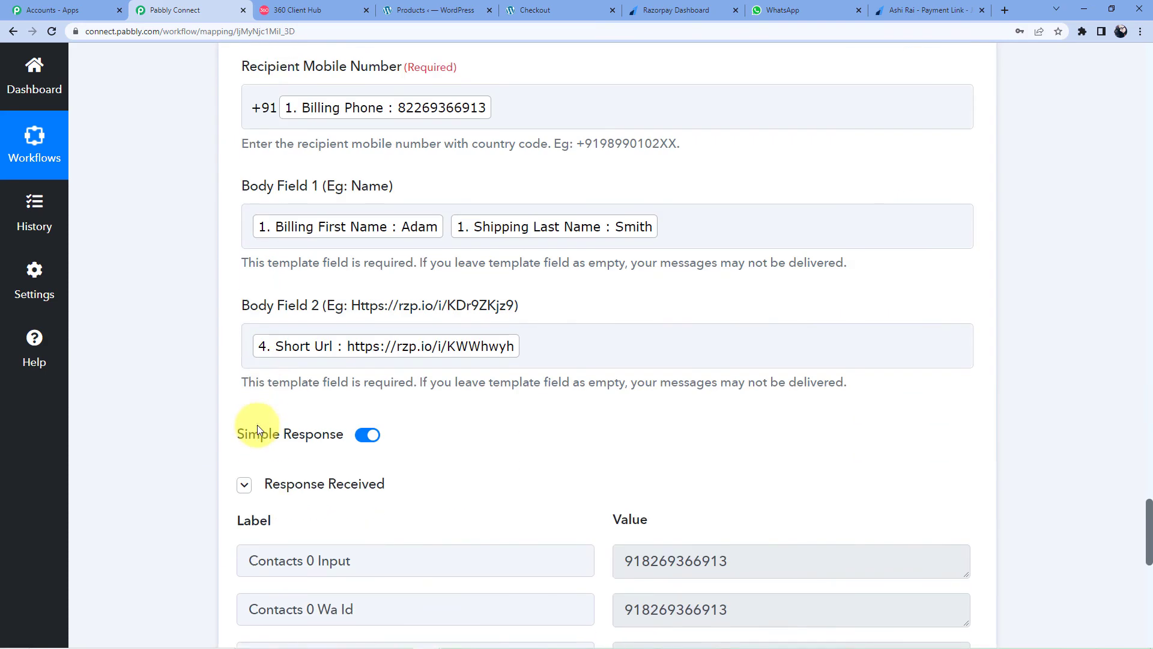
pyautogui.scroll(-10, 258, 424)
# Step: Save the WhatsApp by 360Dialog step, dismiss the confirmation, and collapse it
pyautogui.click(458, 165)
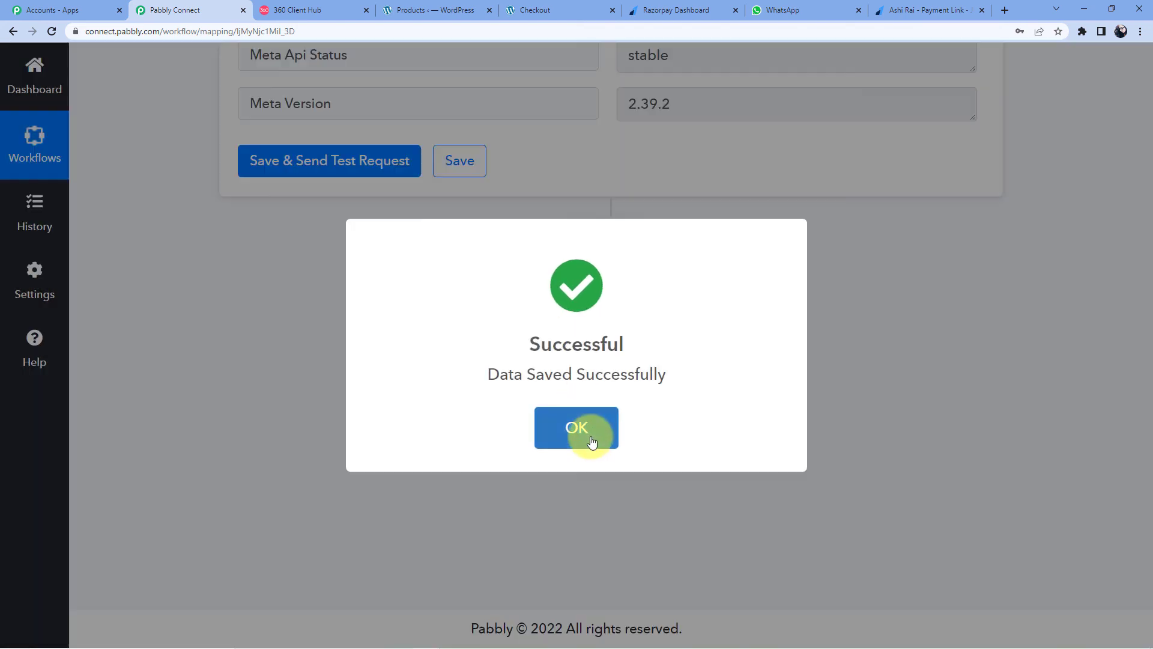
pyautogui.click(591, 441)
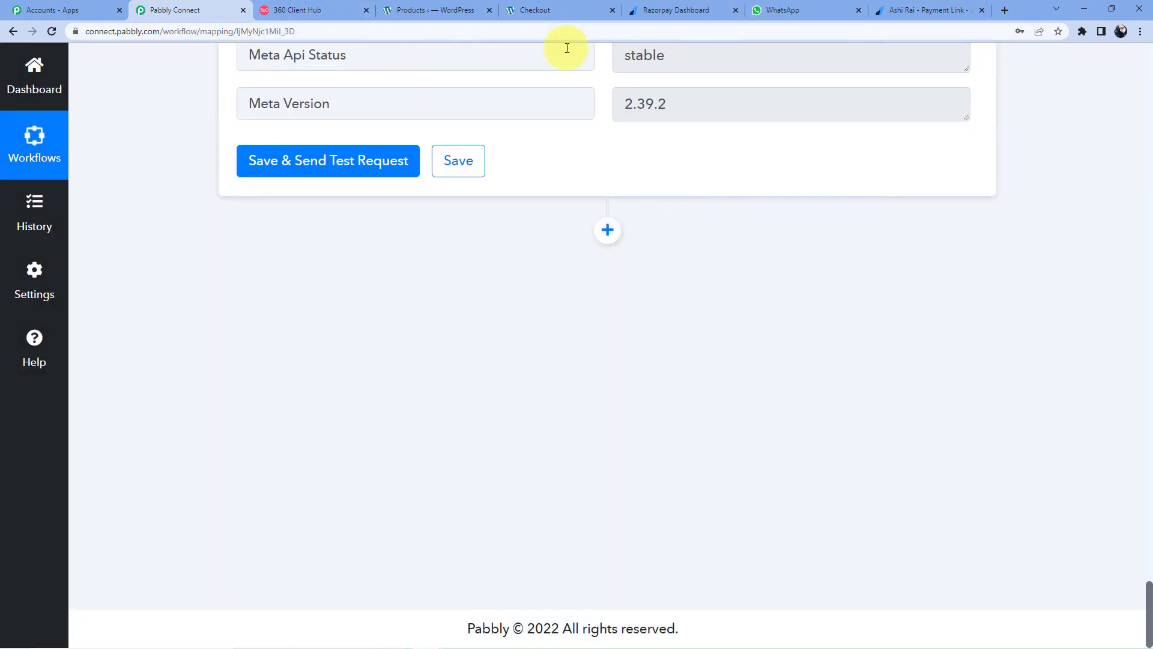
pyautogui.scroll(15, 323, 187)
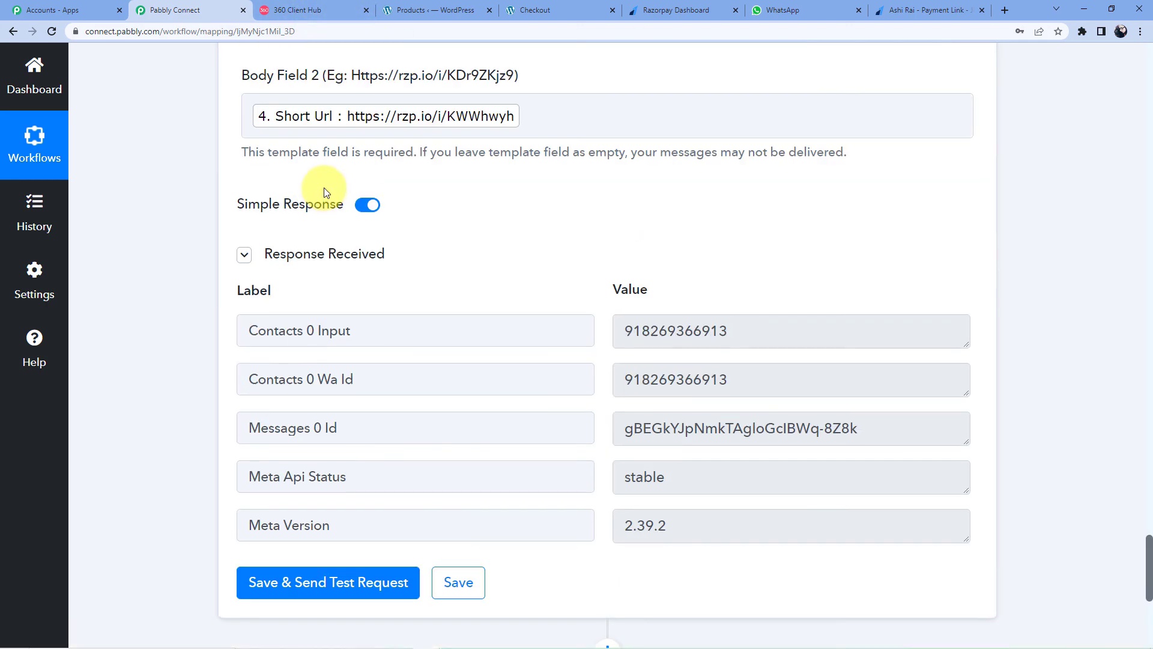
pyautogui.scroll(7, 327, 182)
pyautogui.moveTo(1149, 409); pyautogui.dragTo(1029, 90)
pyautogui.scroll(-5, 475, 318)
pyautogui.scroll(-15, 475, 318)
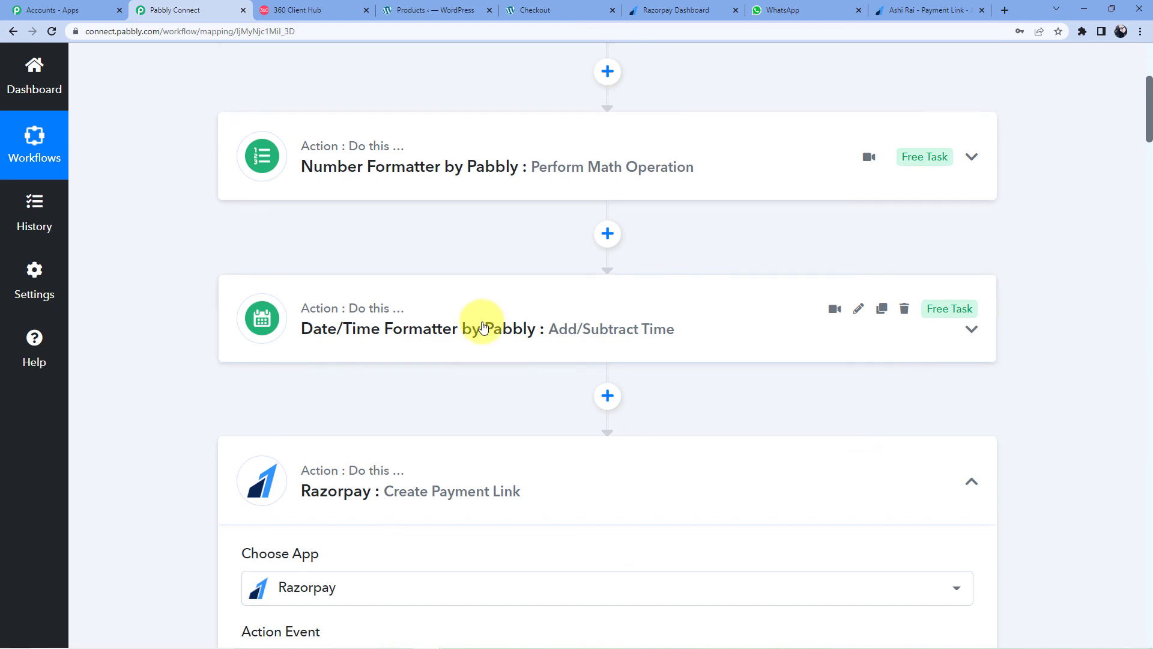
pyautogui.click(471, 146)
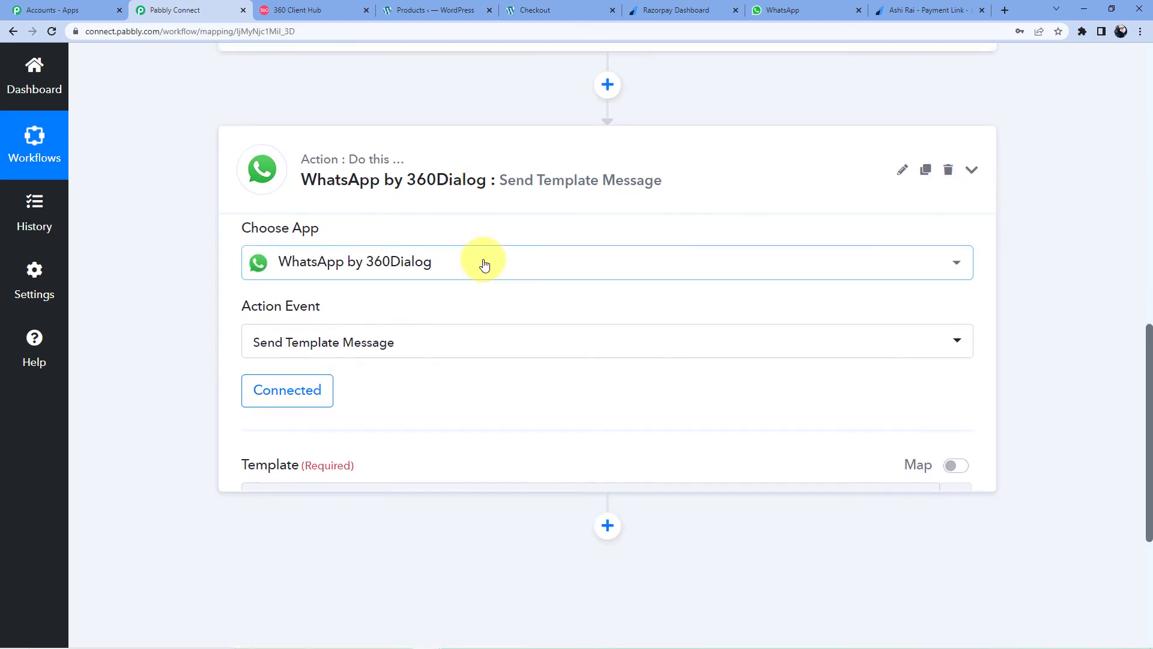